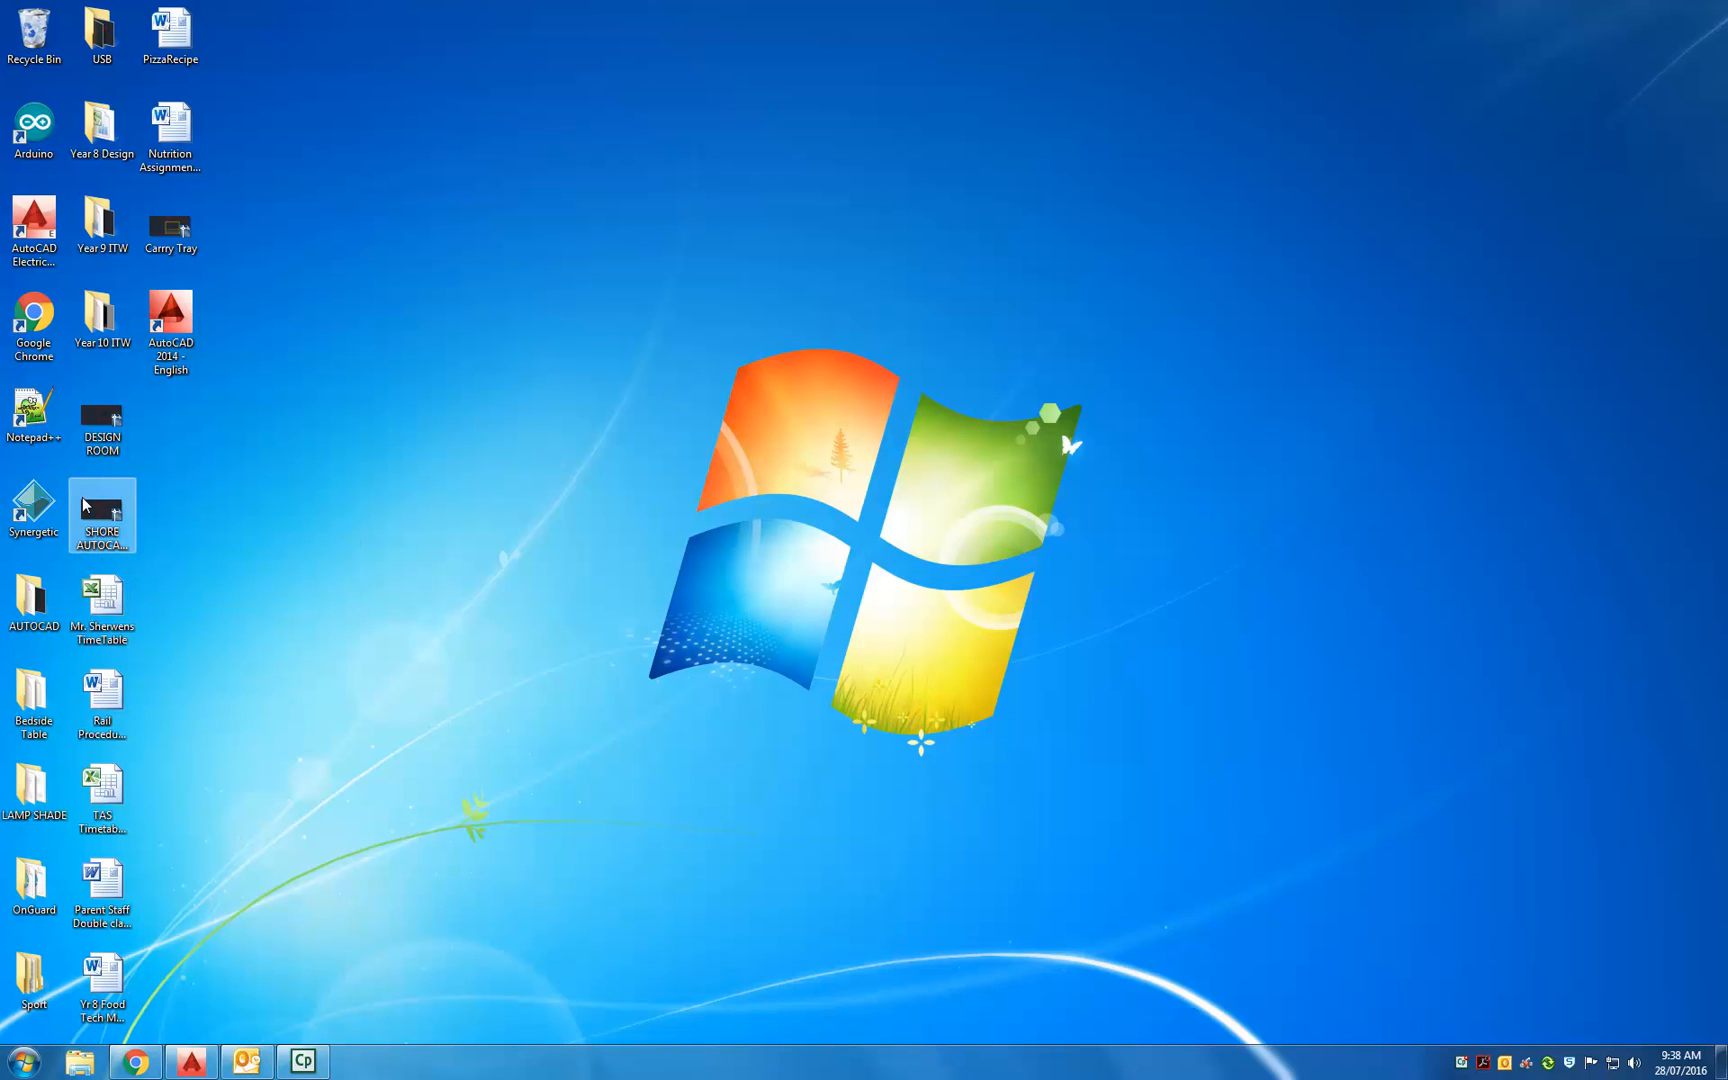
Locate AutoCAD 2014 - English on the desktop and among the installed Autodesk programs.
click(116, 556)
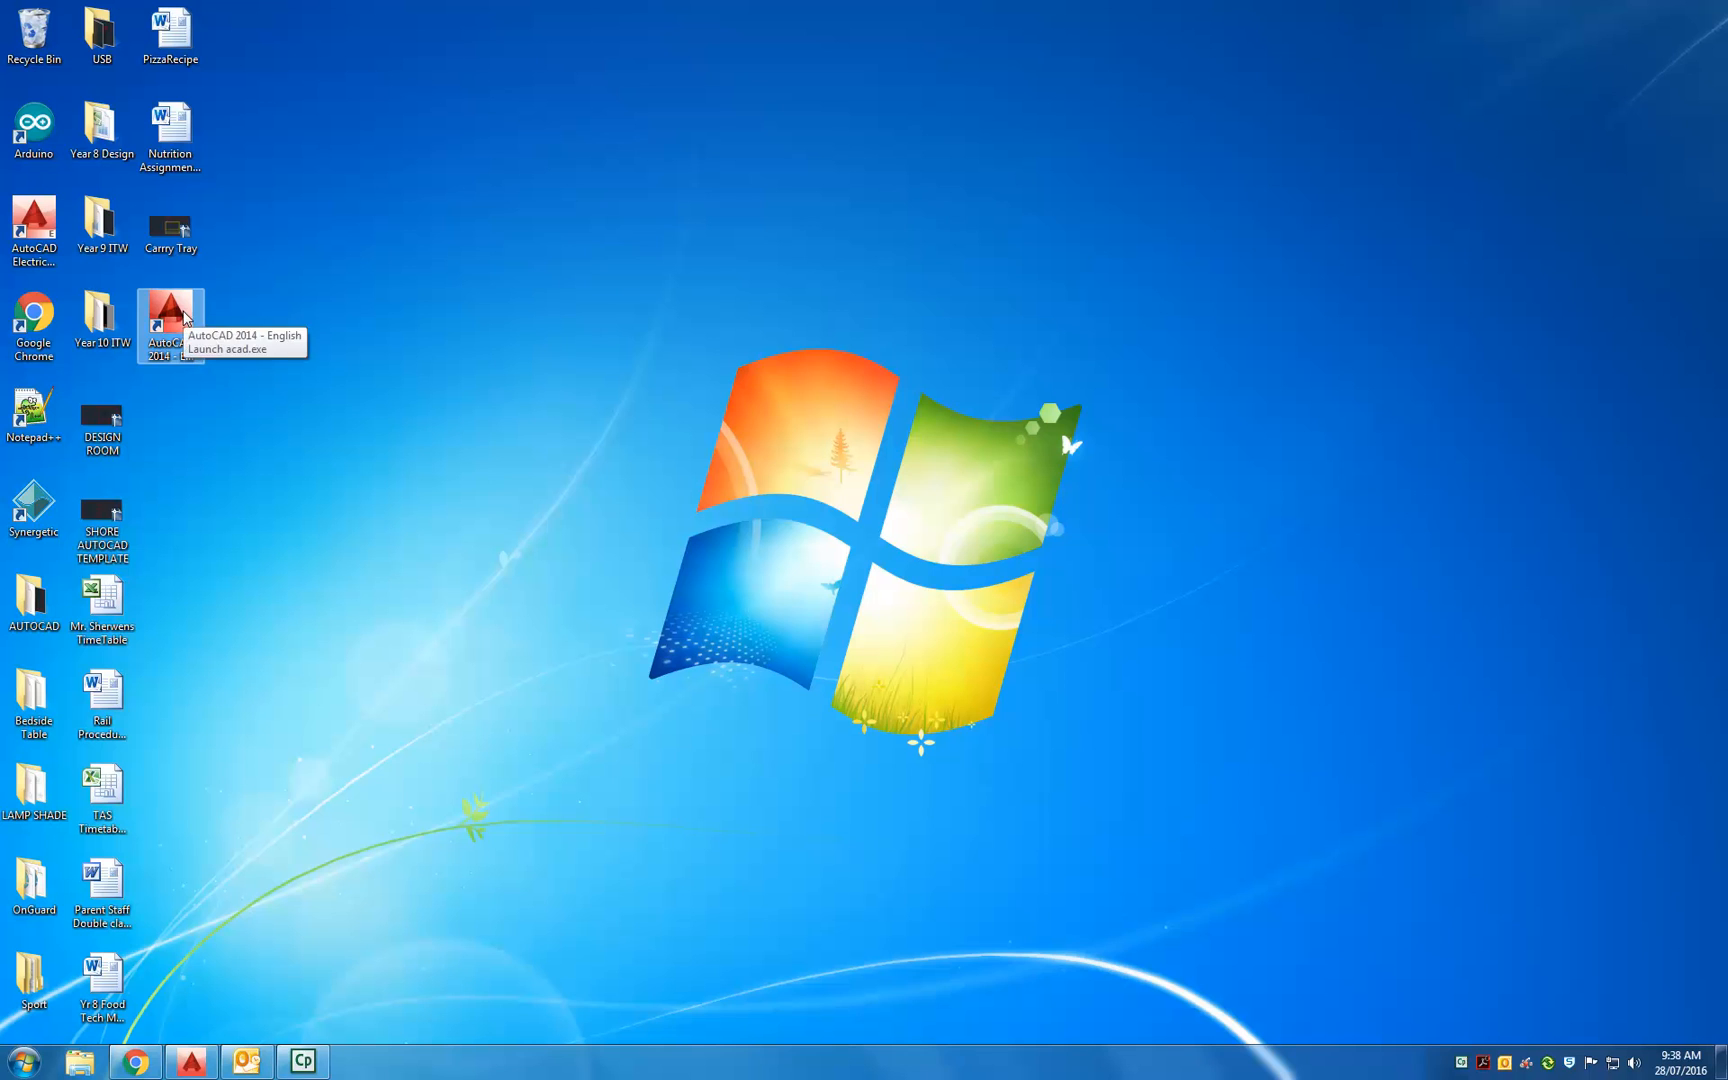
click(184, 320)
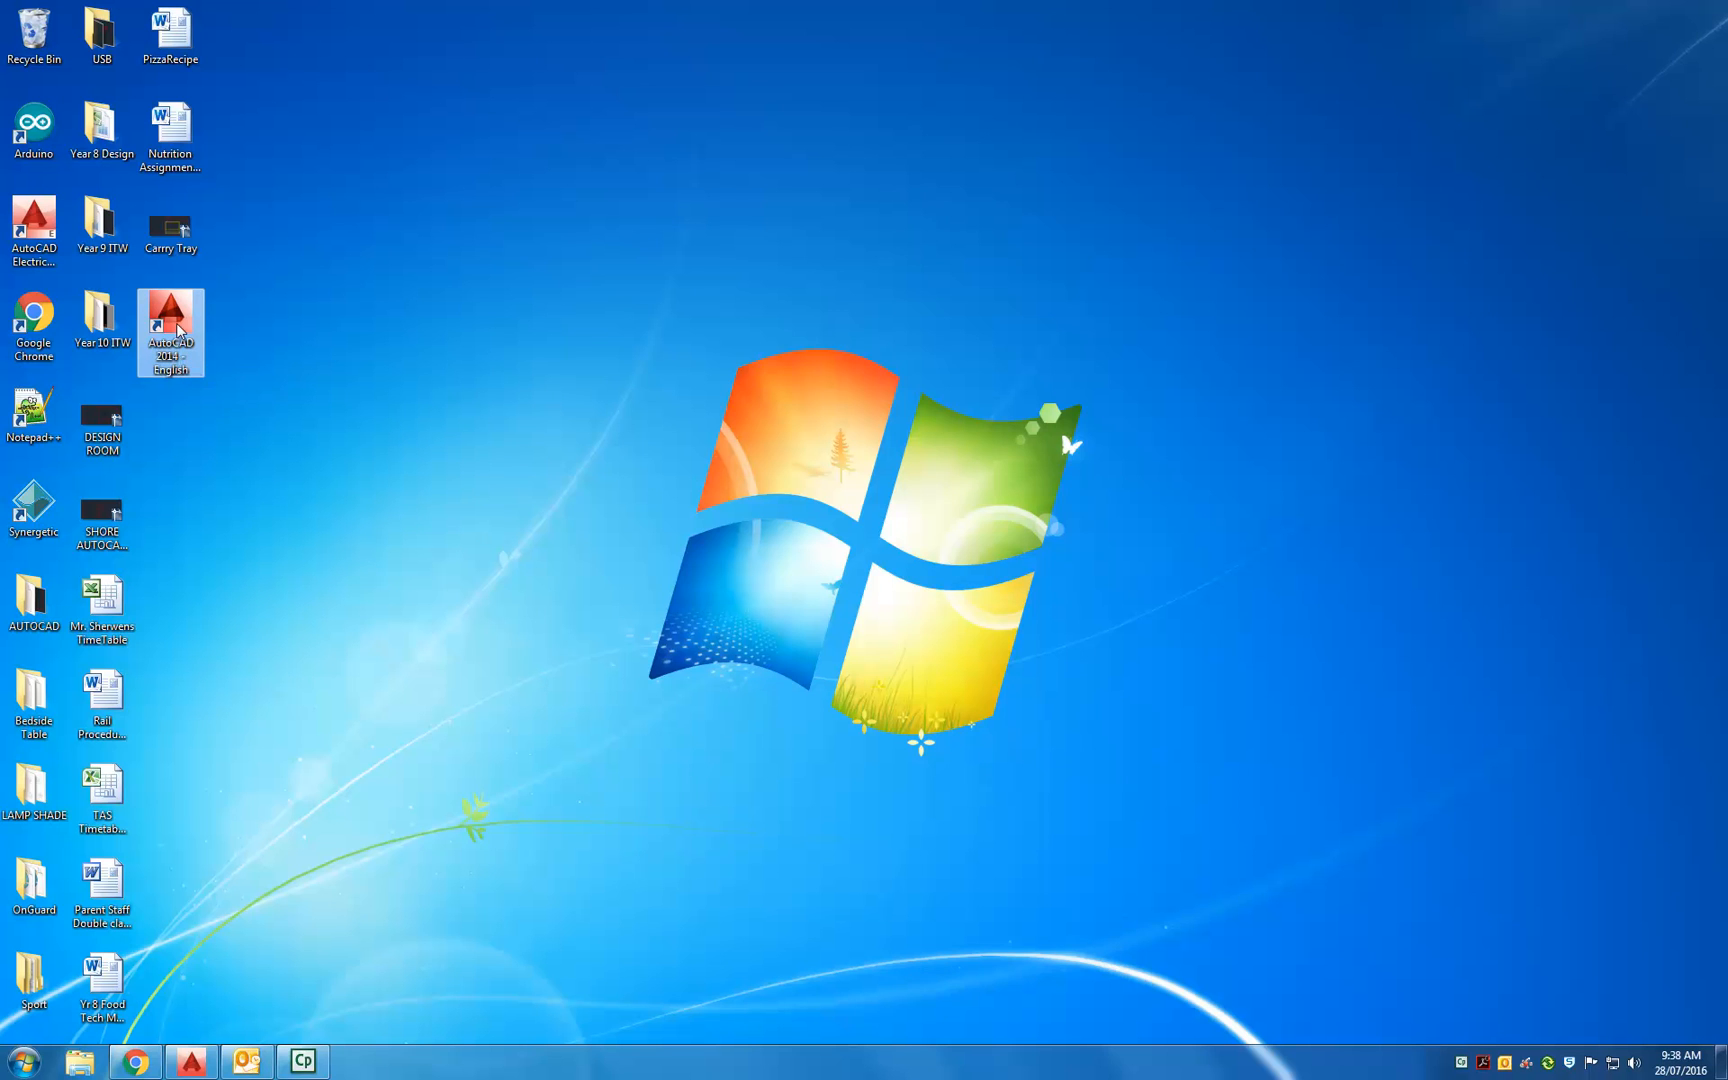
click(5, 1066)
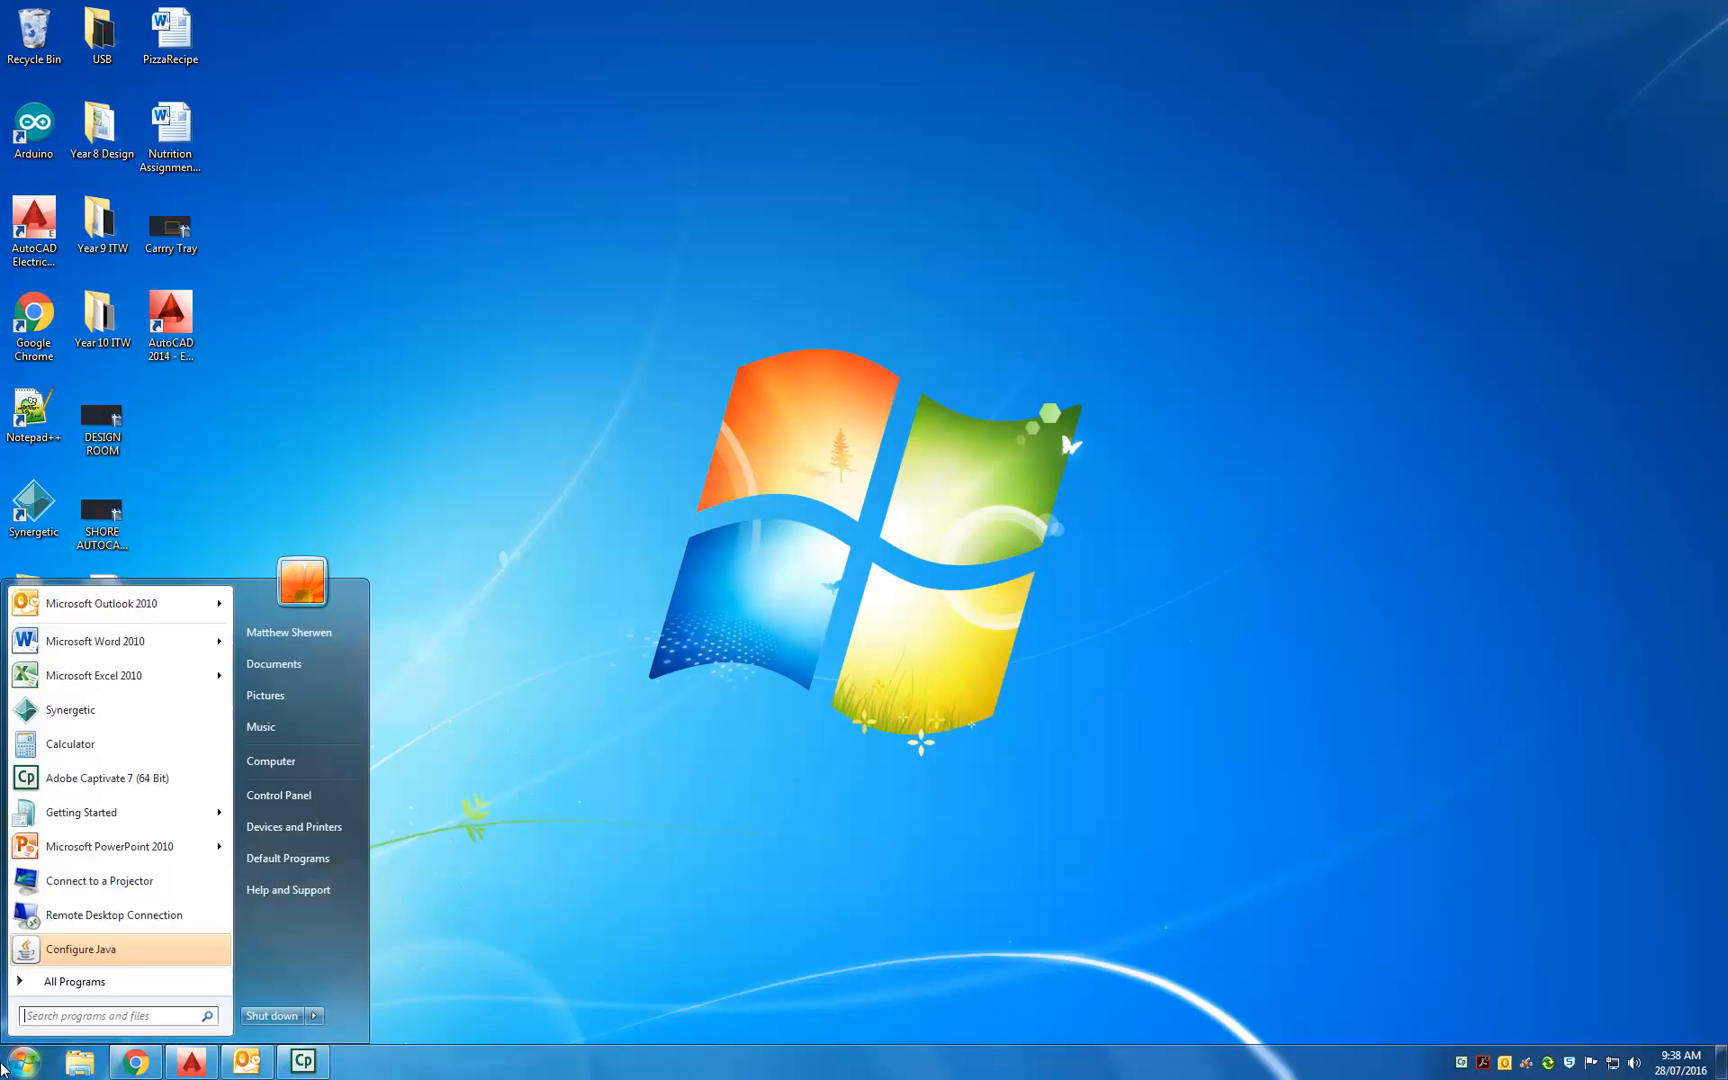
click(45, 983)
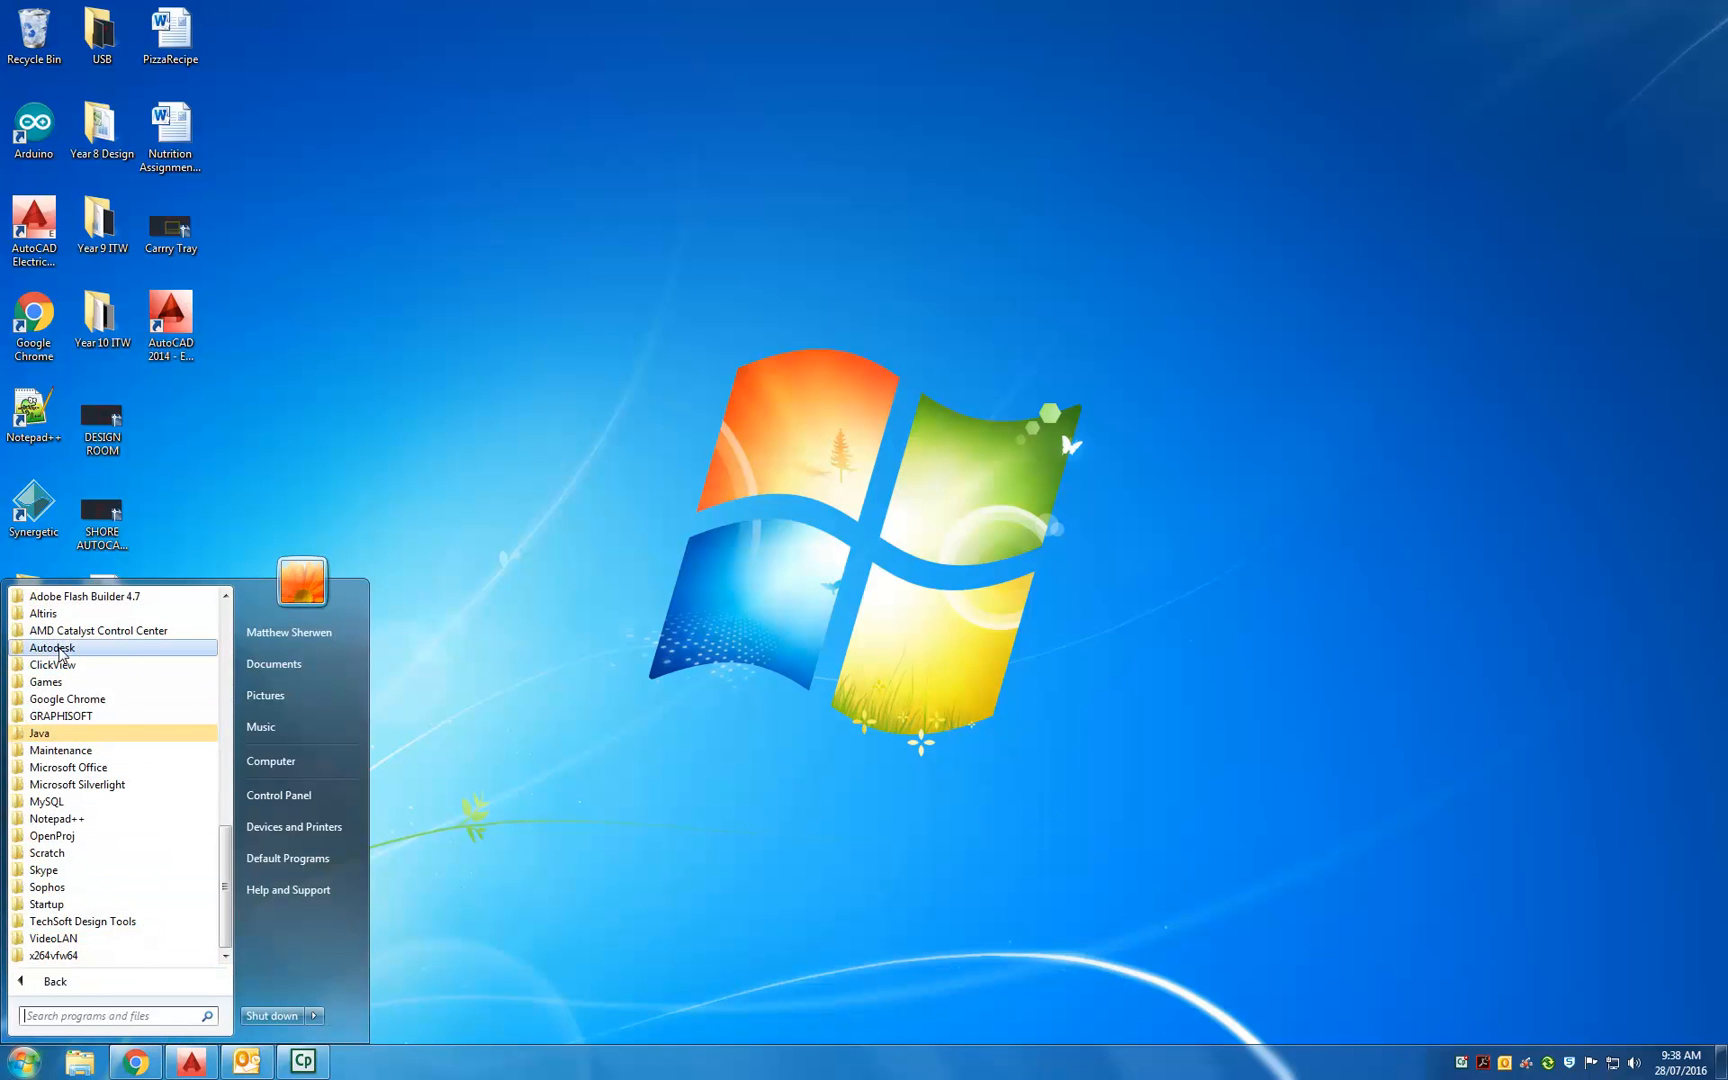
click(59, 649)
click(137, 684)
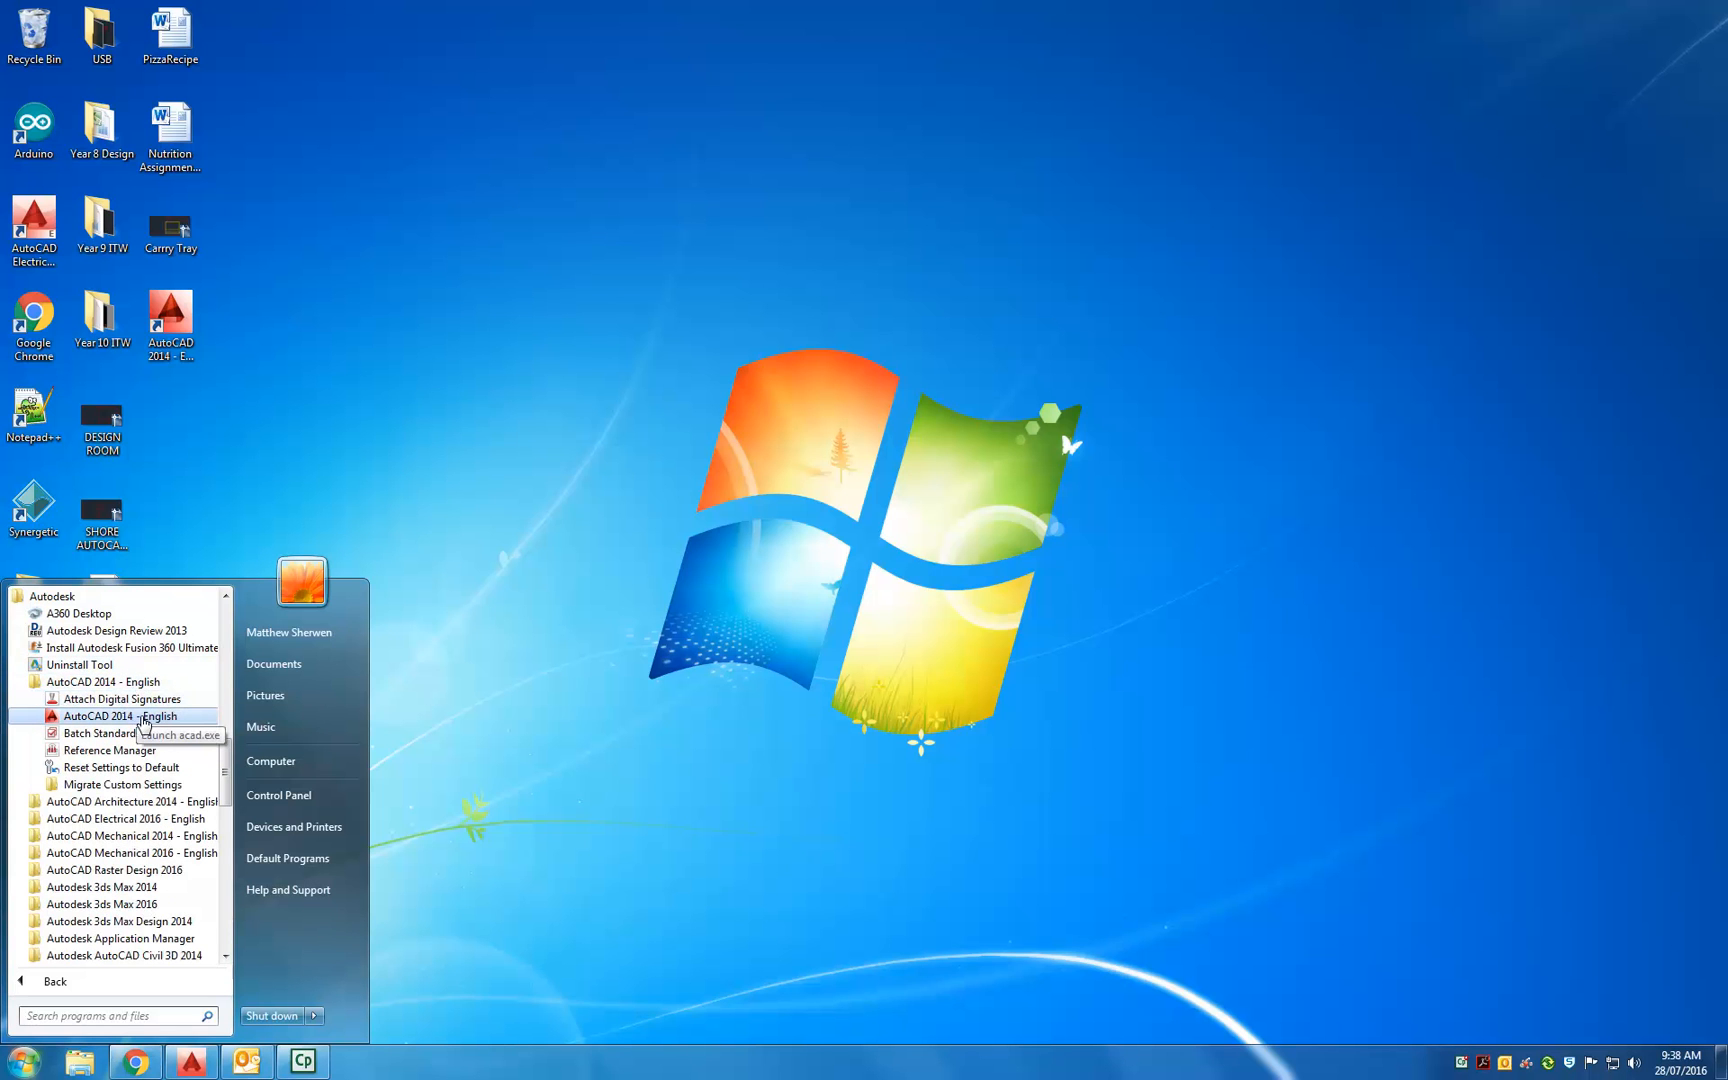
click(553, 740)
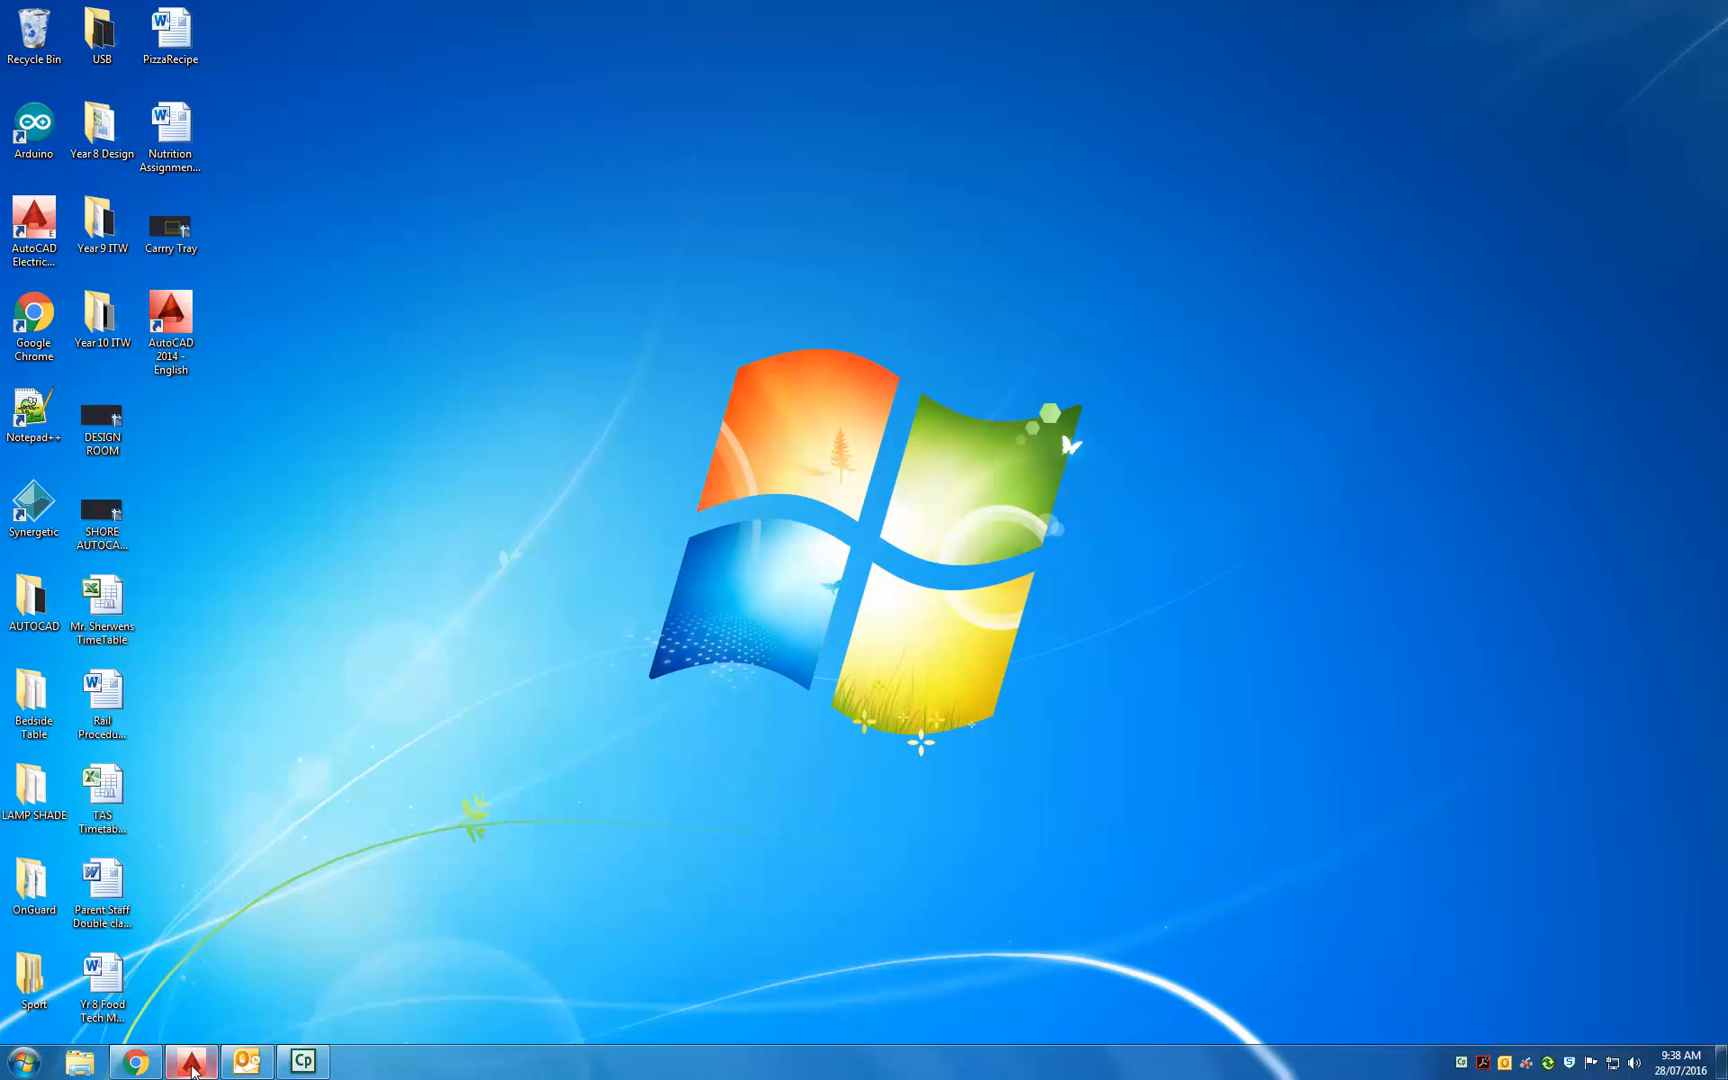
Switch to AutoCAD 2016, open the SHORE AUTOCAD TEMPLATE drawing from the Desktop and dismiss the proxy information.
click(191, 1062)
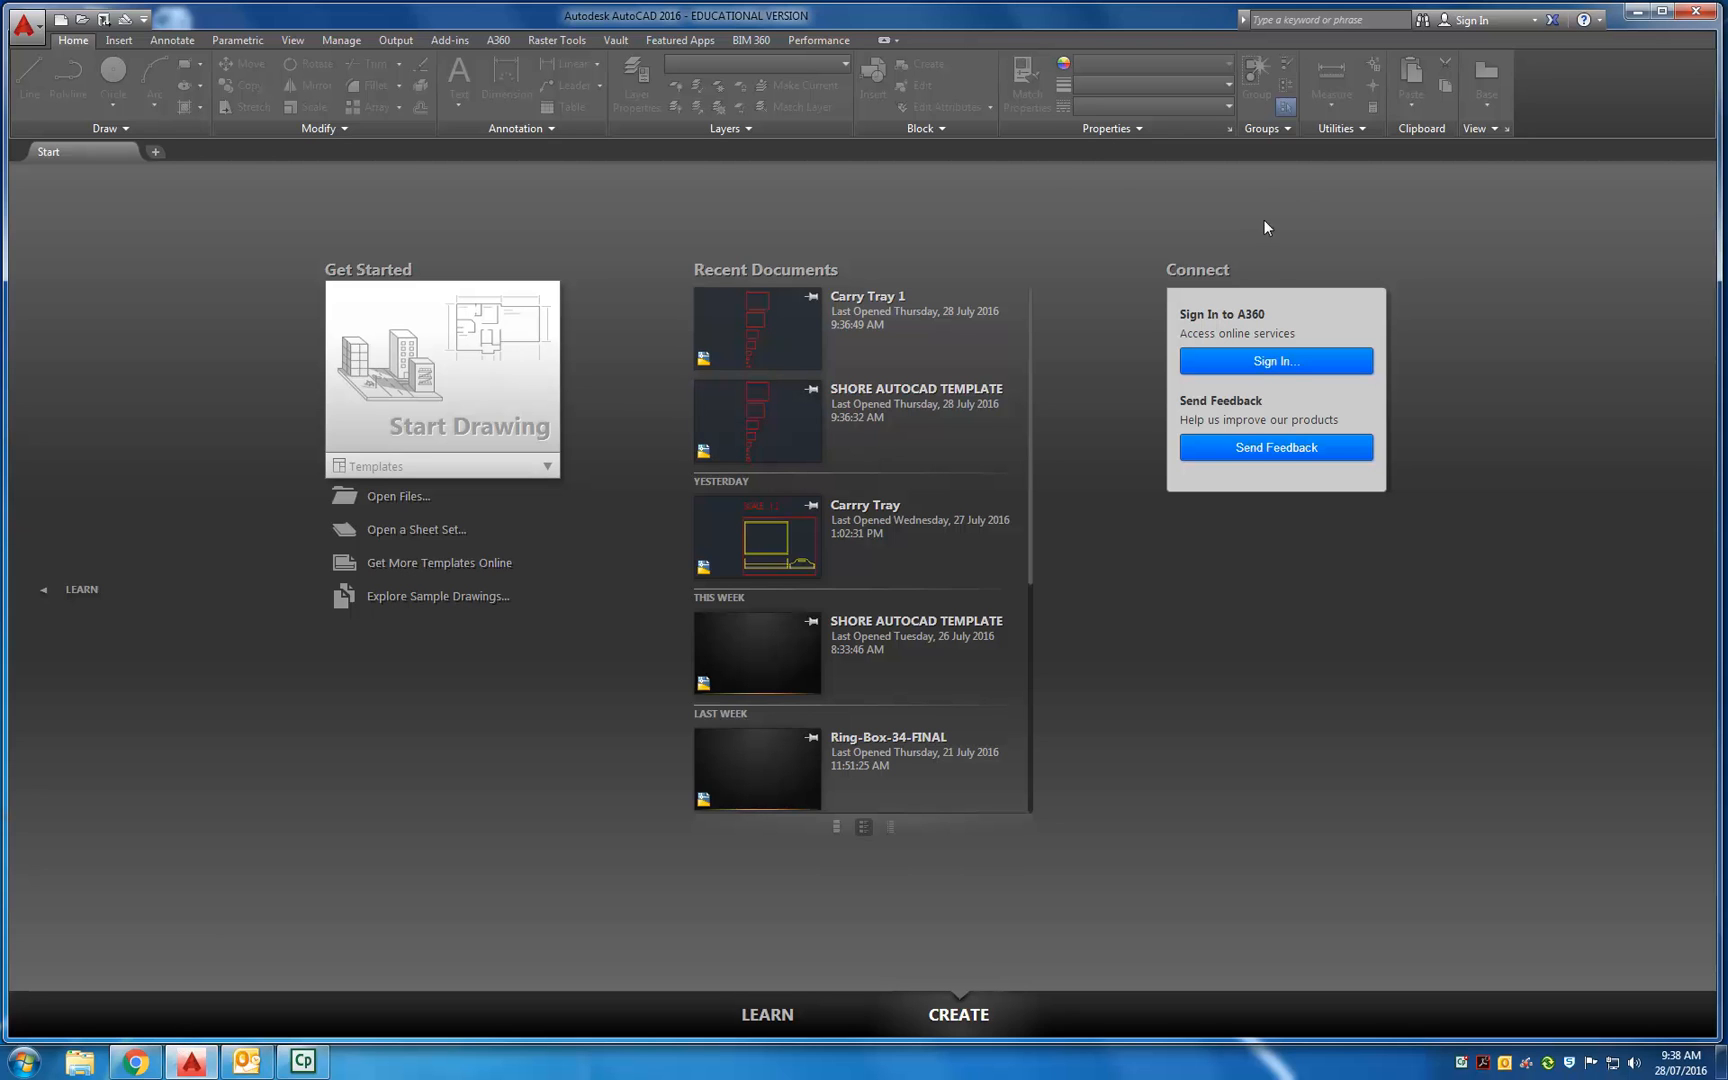
click(83, 22)
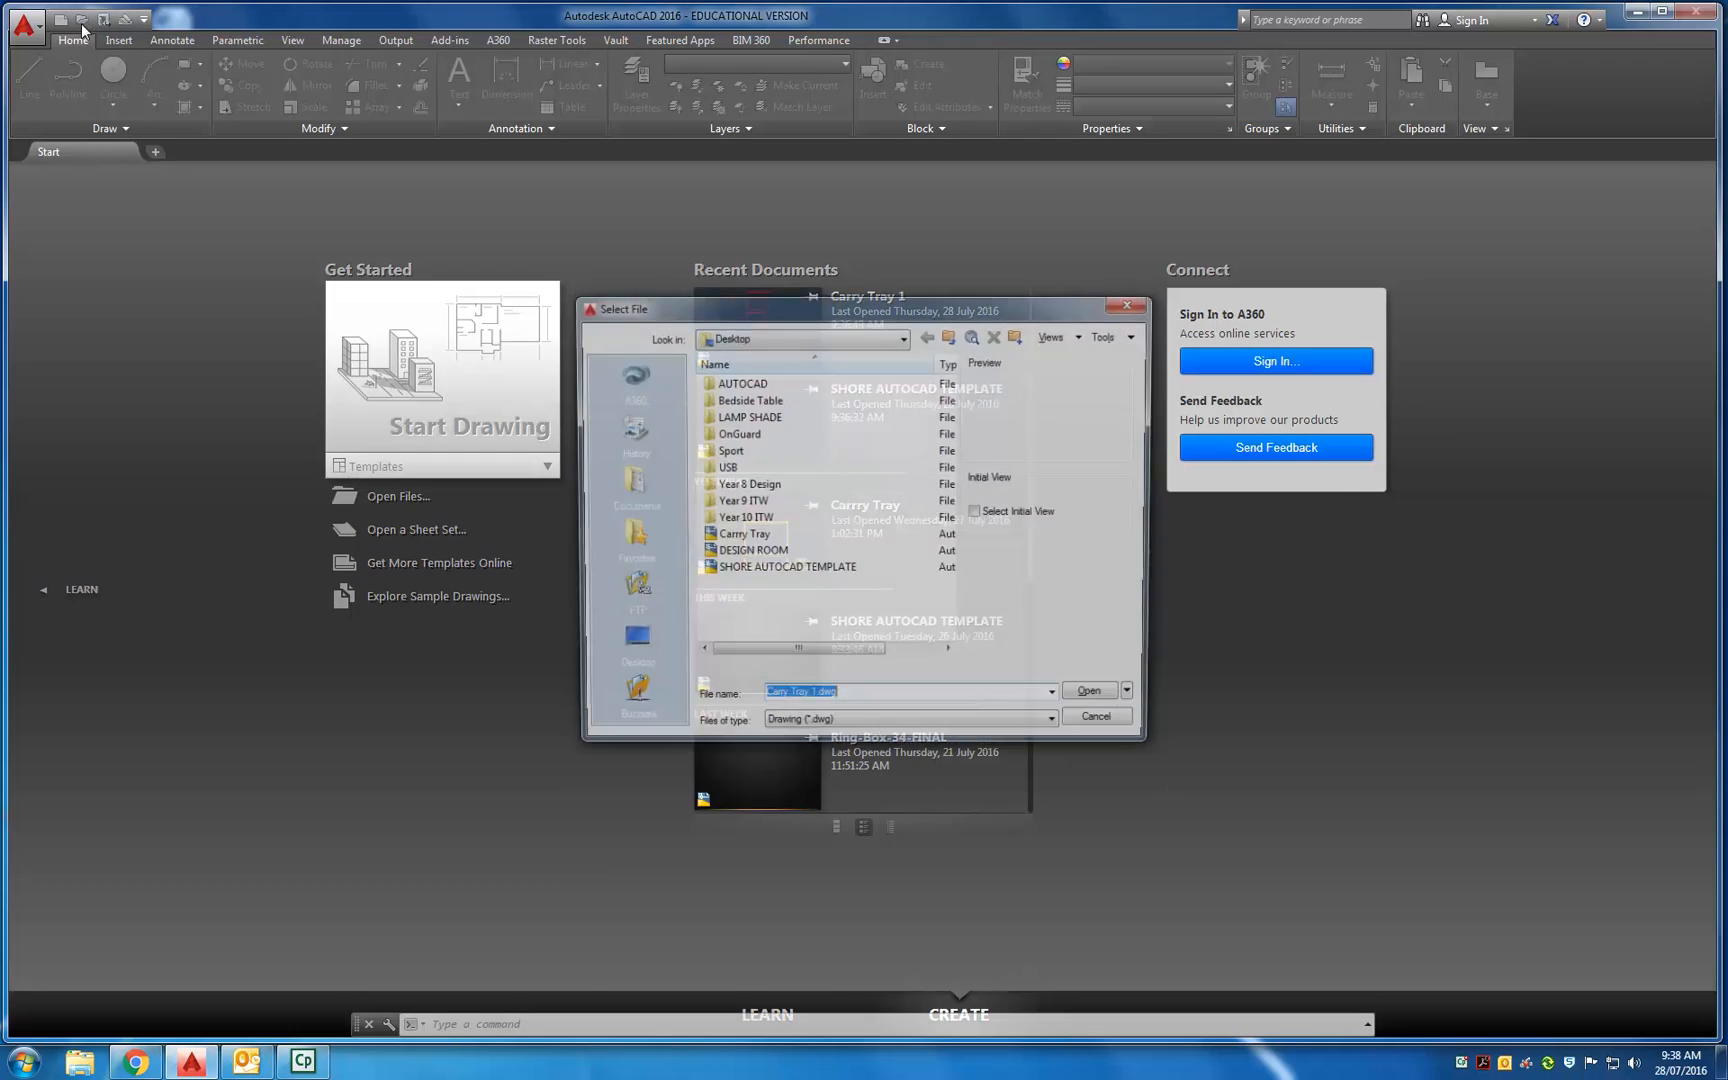
click(777, 571)
click(1116, 704)
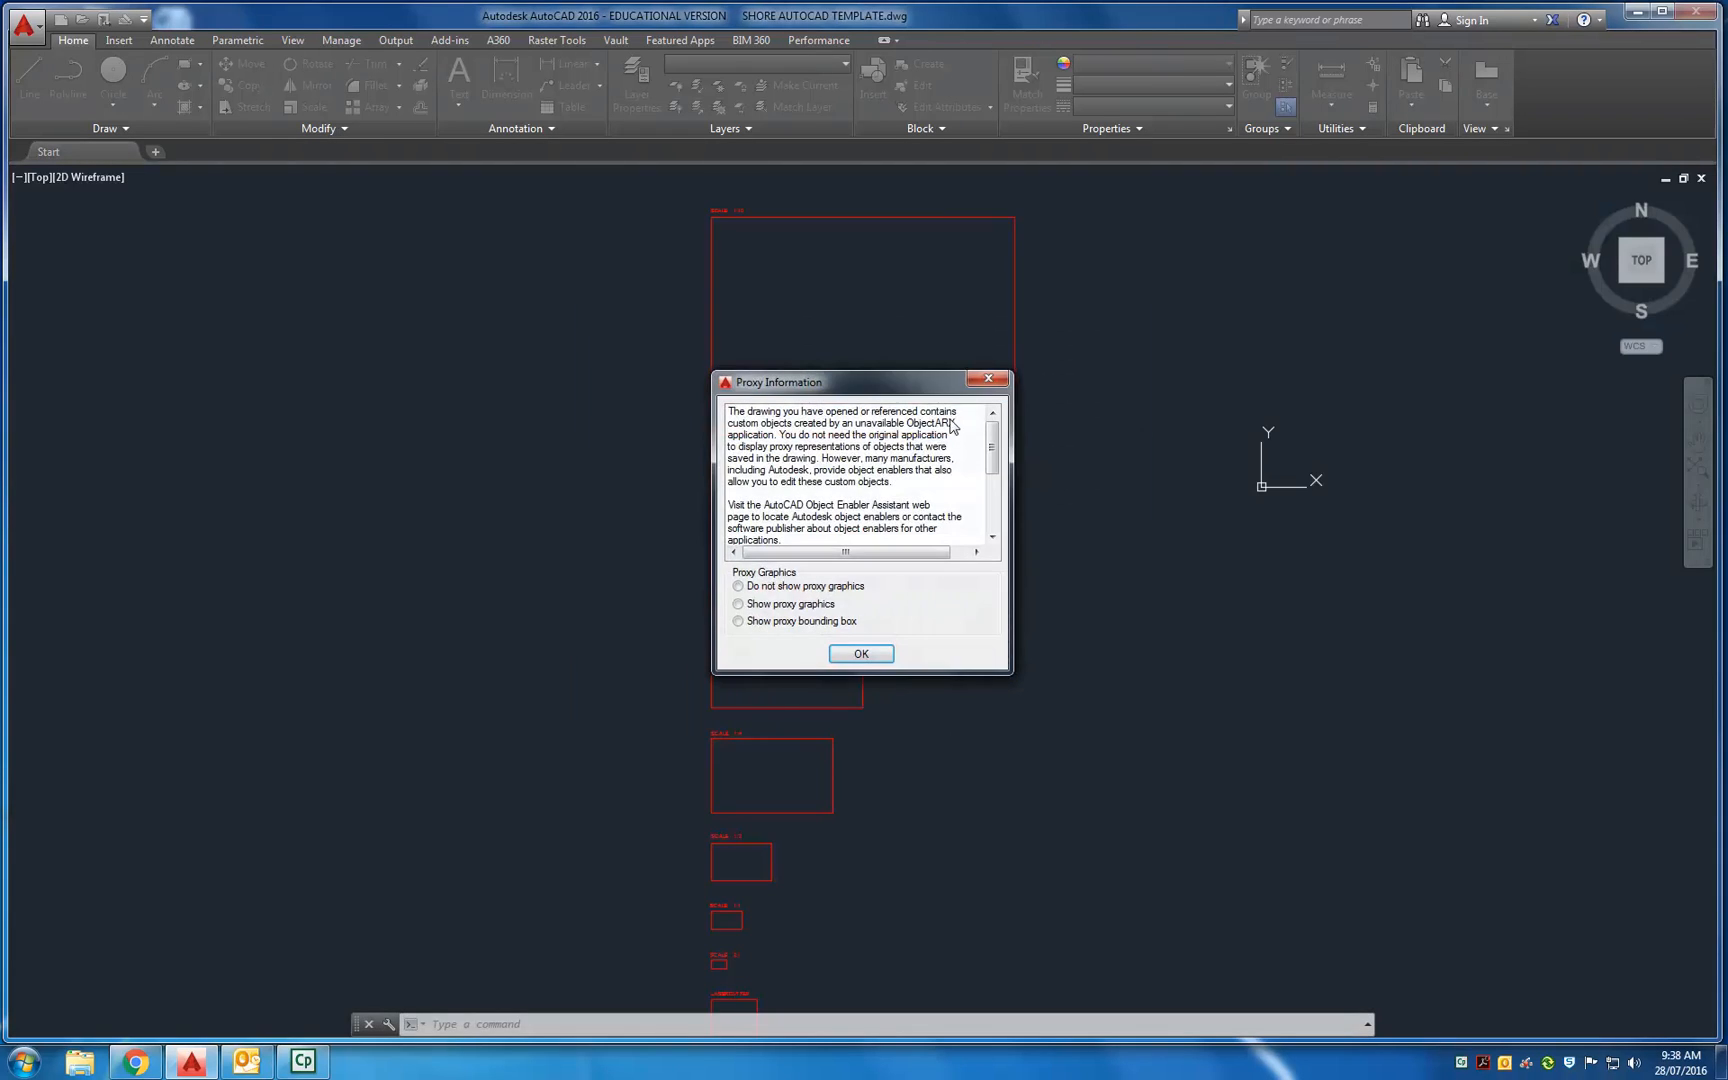
click(988, 381)
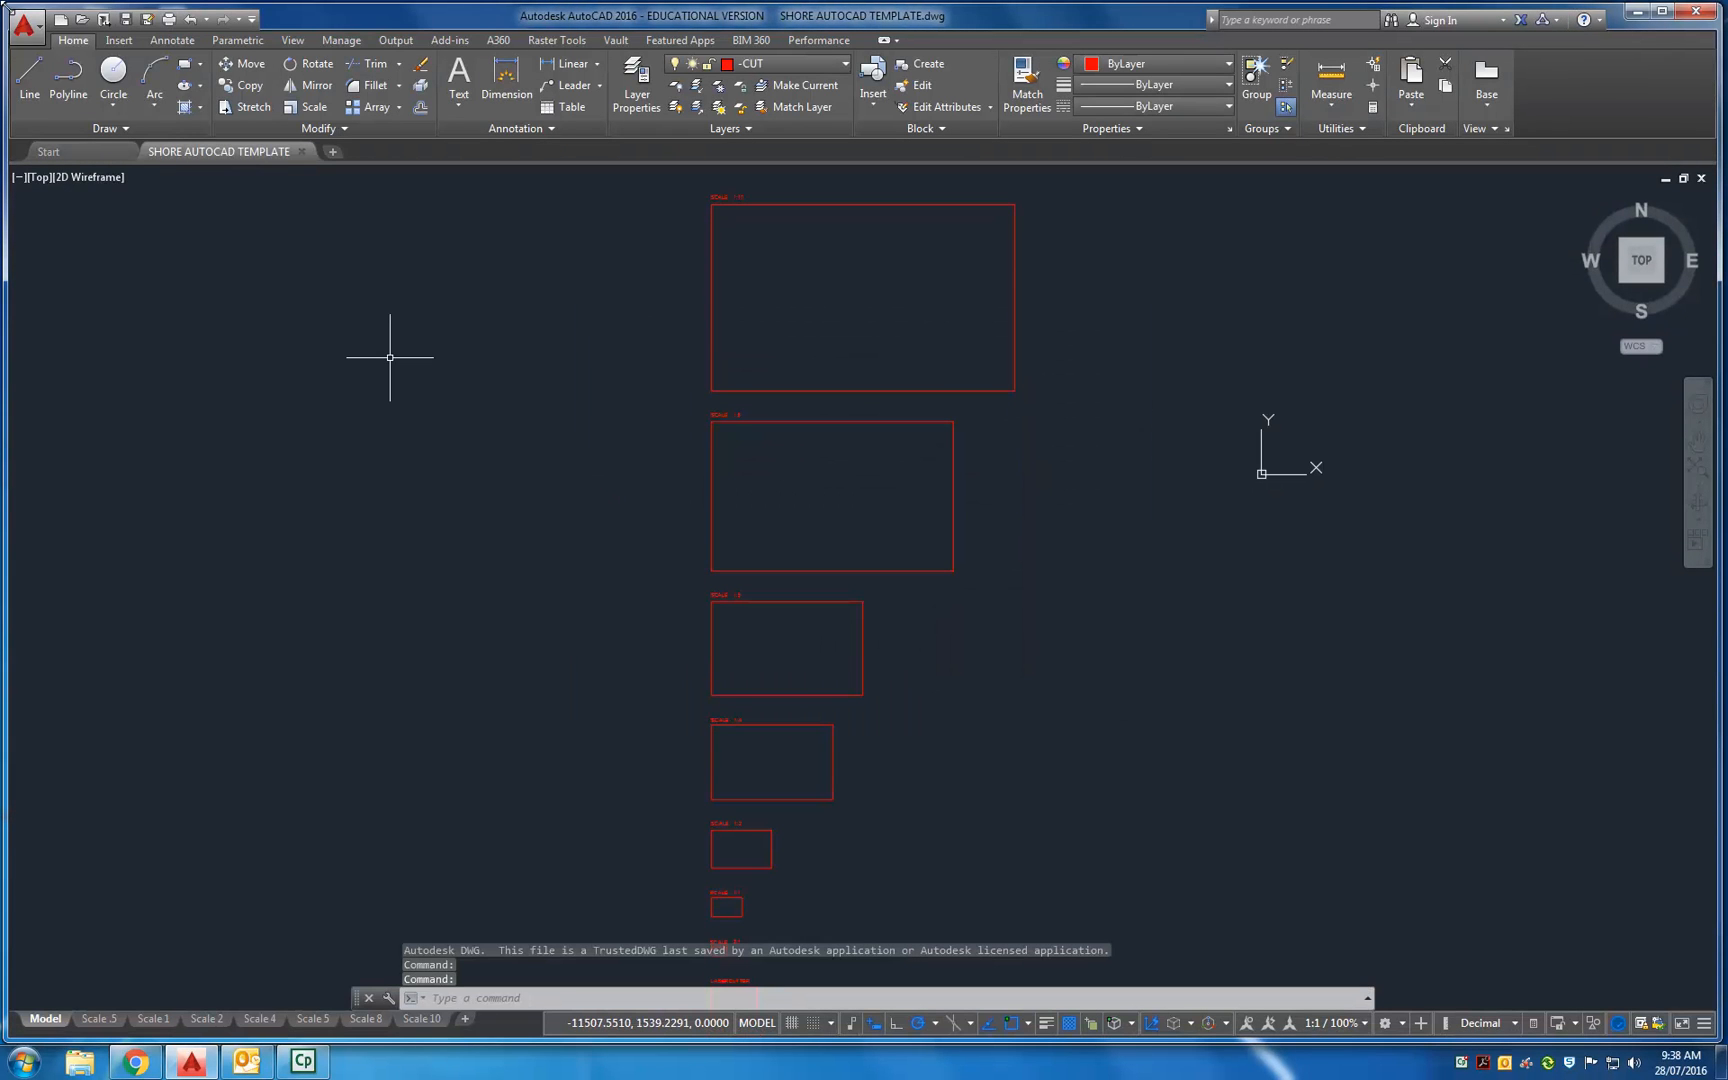
Save a copy of the template on the Desktop as an AutoCAD 2013 drawing named Carry Tray 1.
click(25, 27)
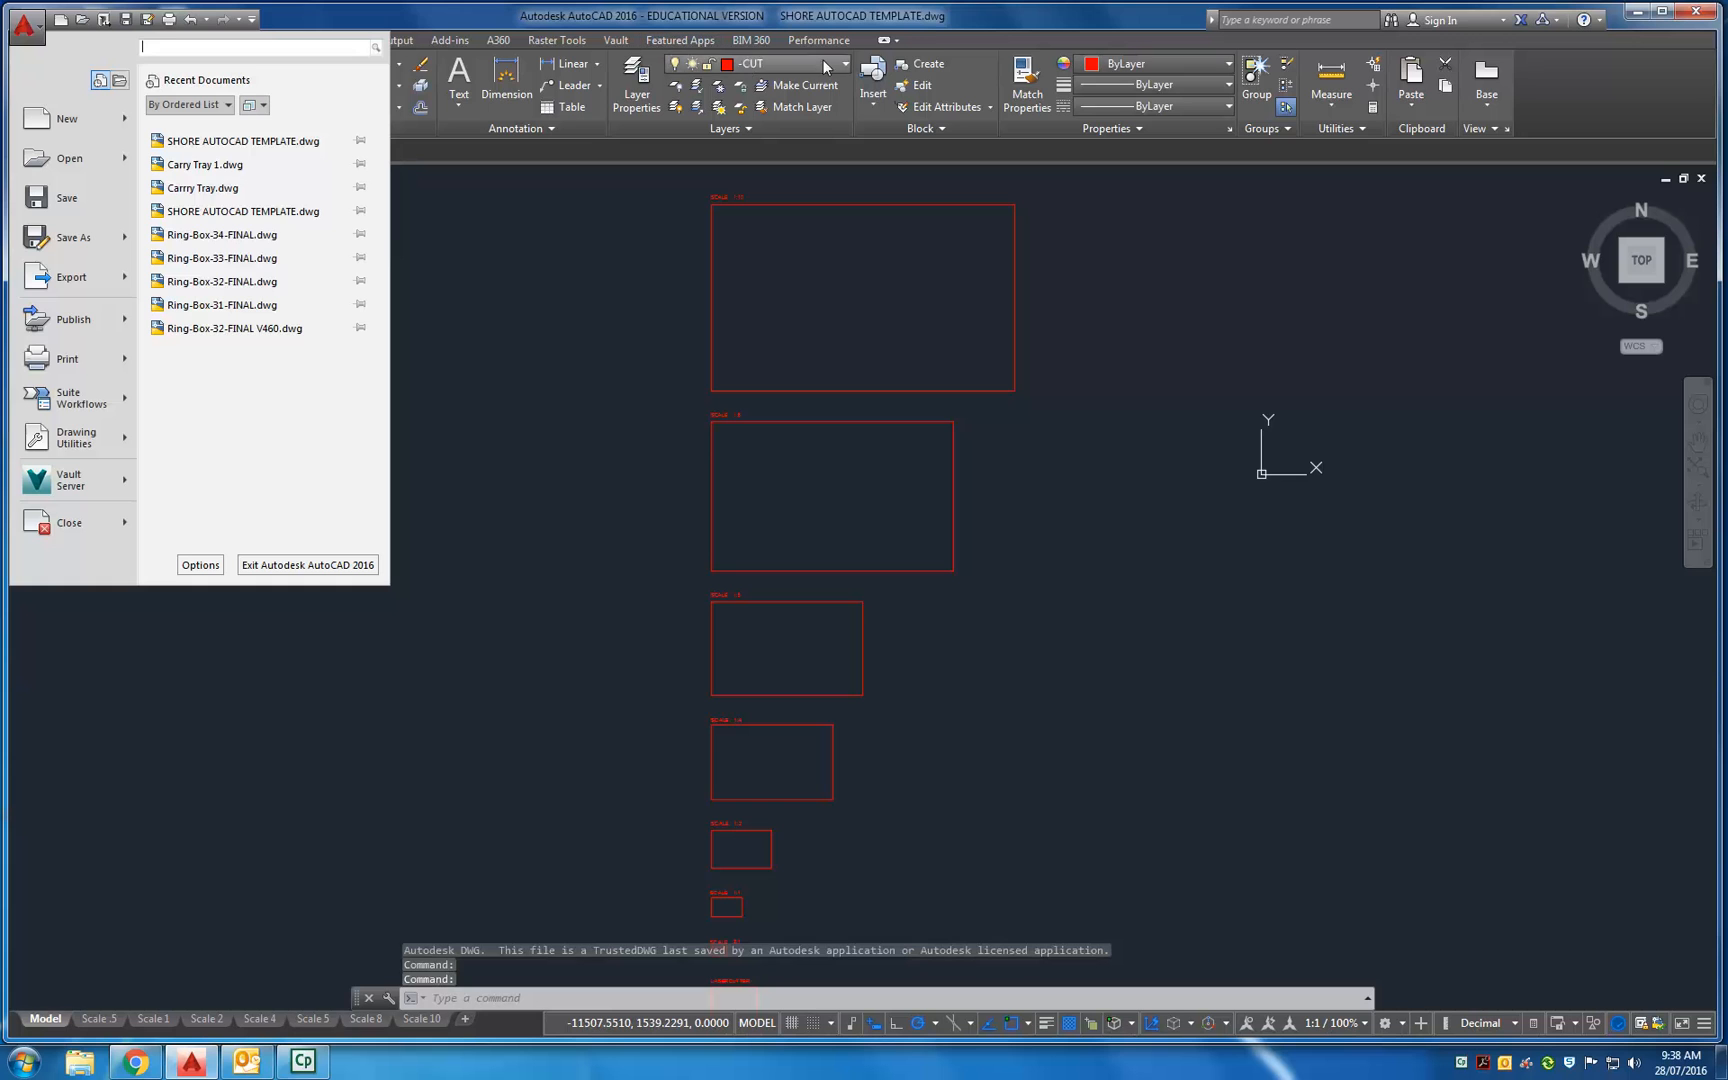
click(88, 237)
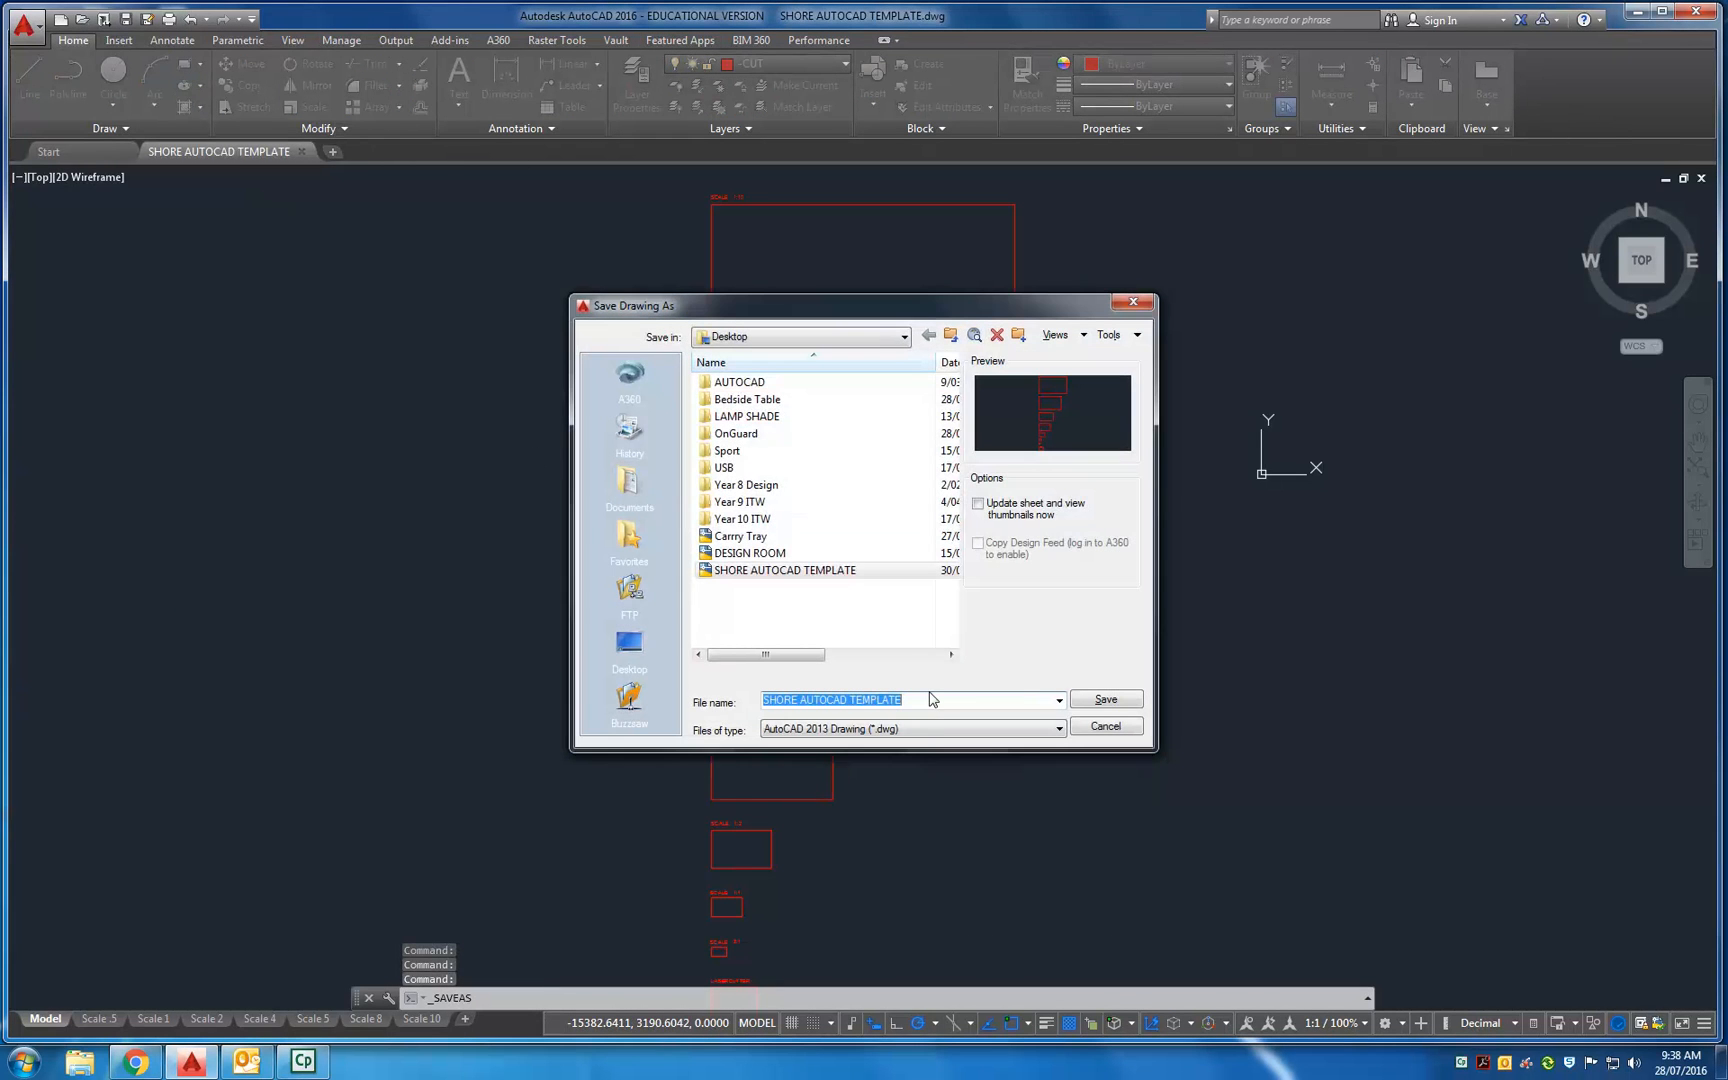
text(Carry Tray 1)
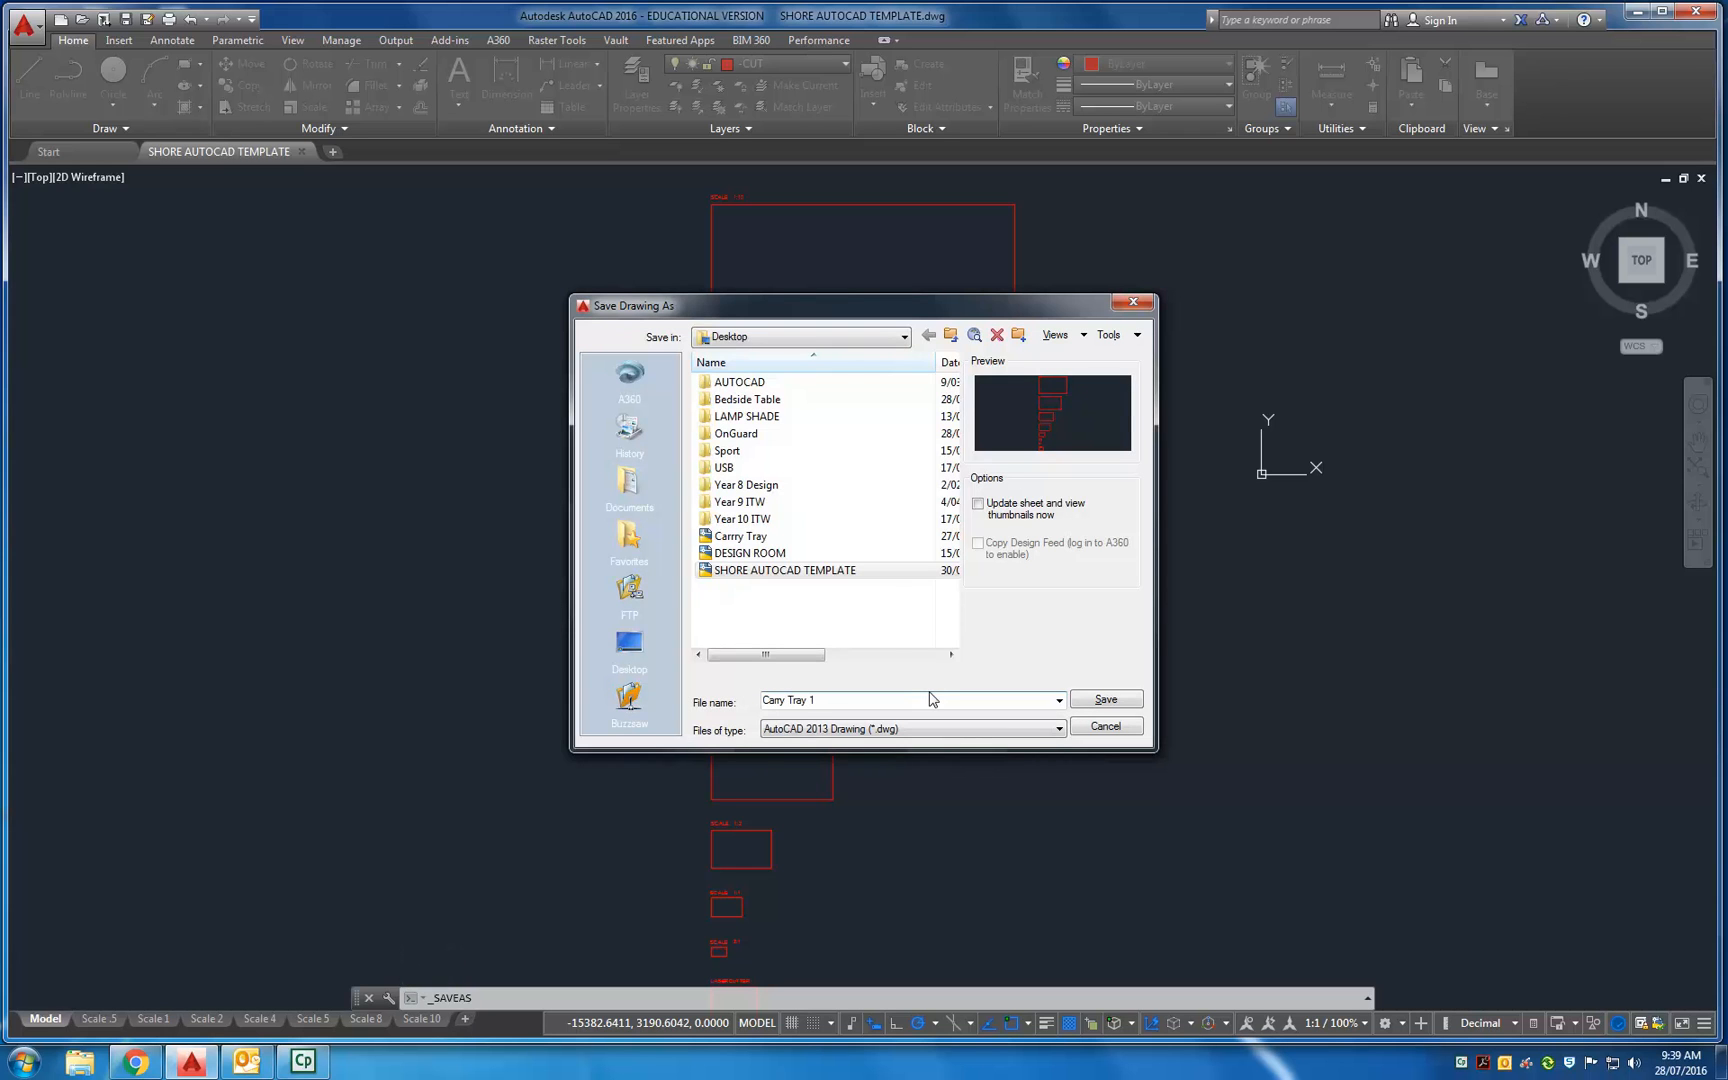
key(Return)
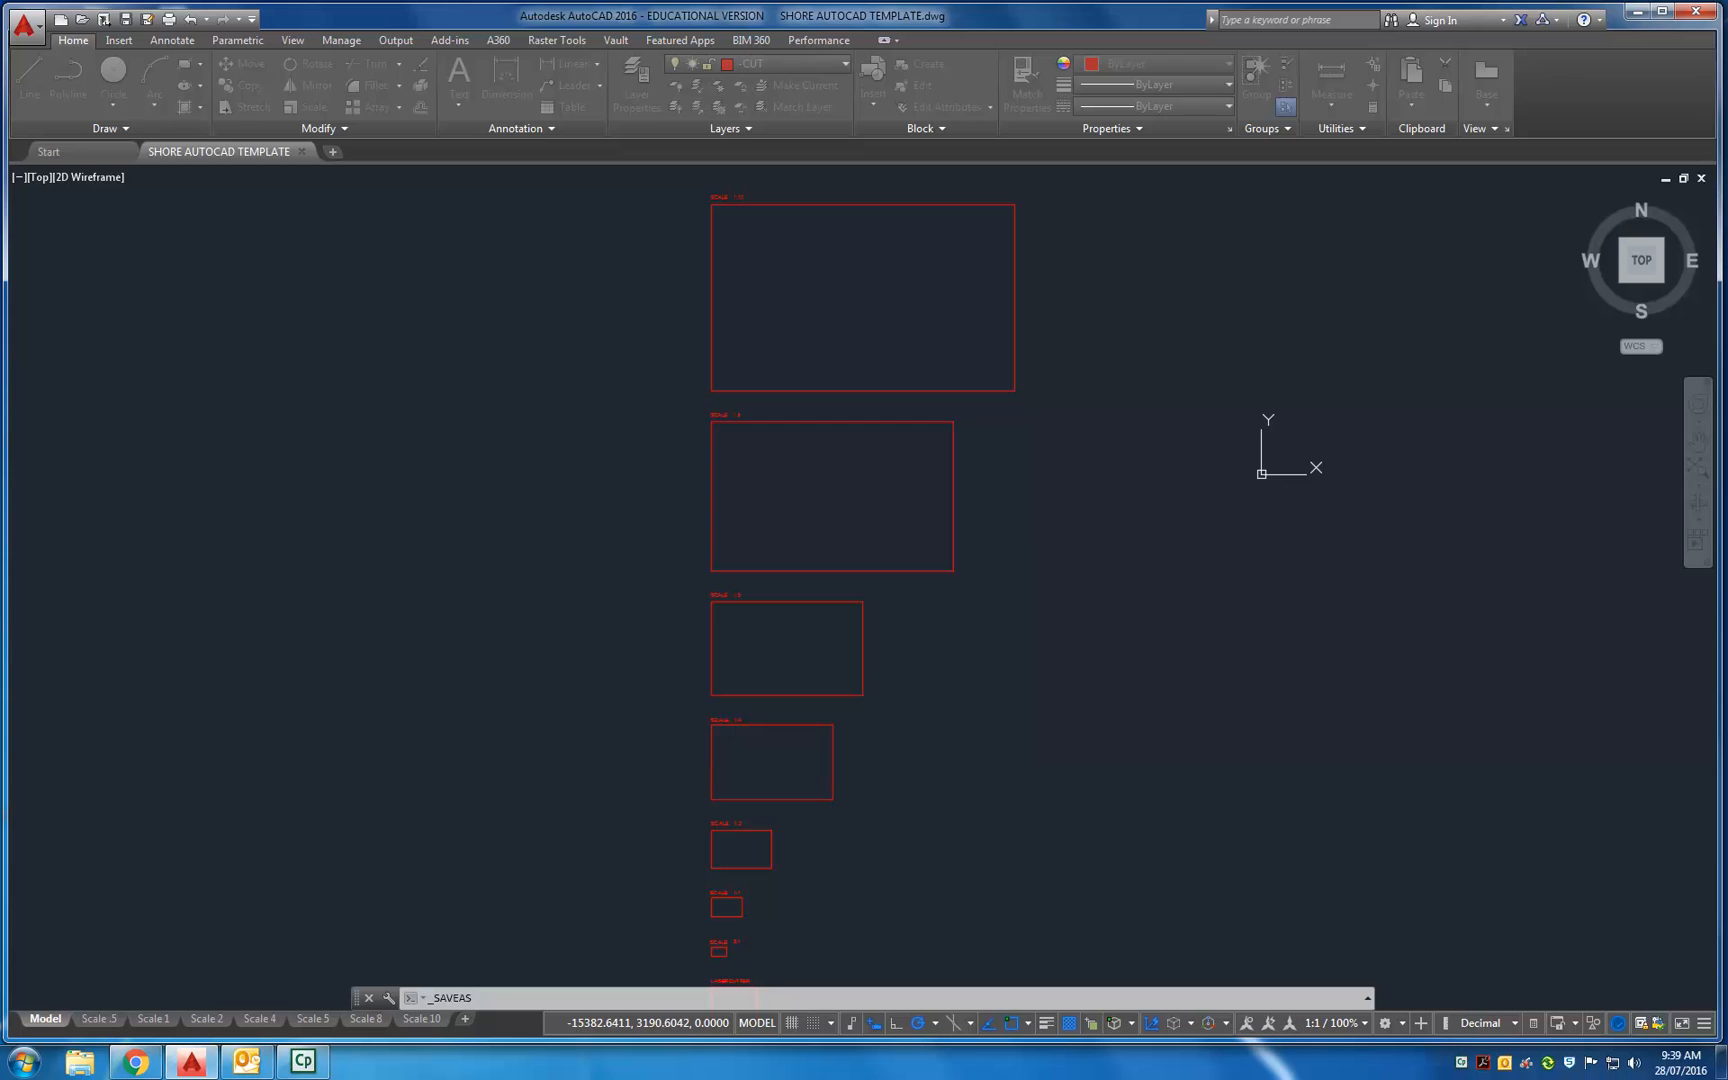
Examine the template's scale frames and their labels in model space.
middle_drag(916, 641, 930, 621)
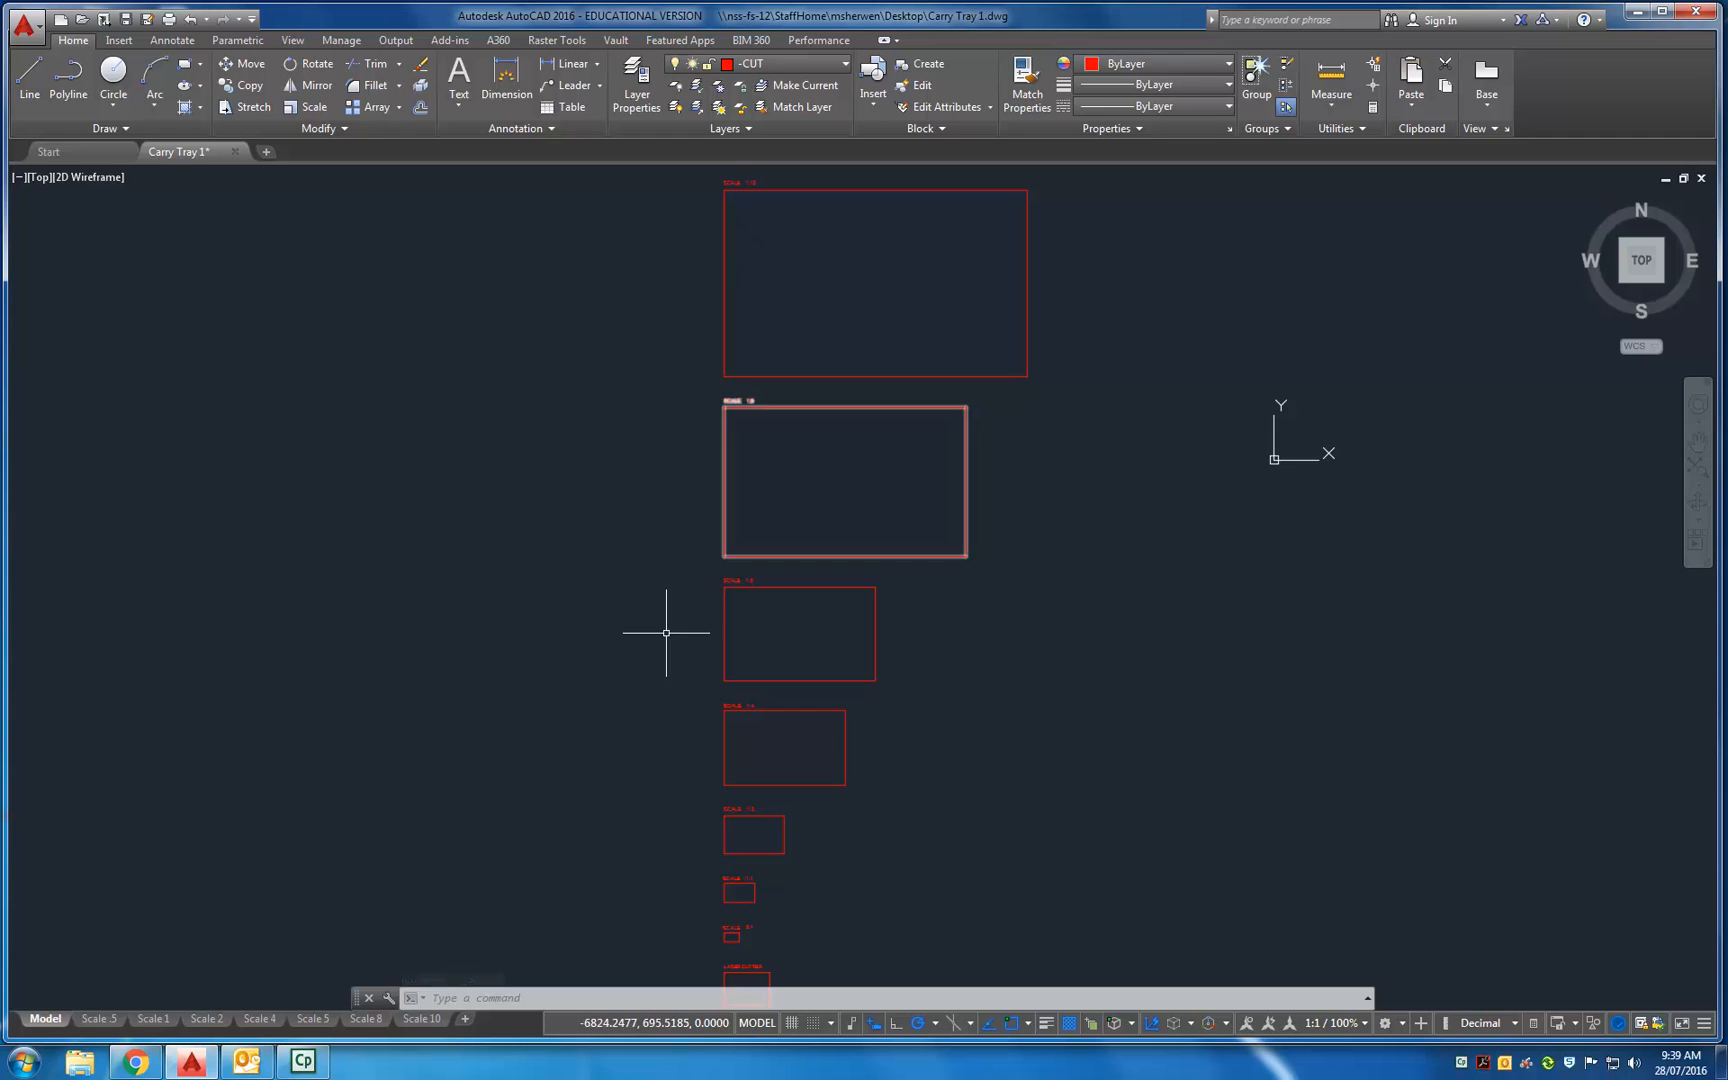
scroll(841, 687, up, 2)
scroll(792, 481, down, 2)
mouse_move(879, 501)
middle_down()
mouse_move(903, 424)
mouse_move(914, 482)
mouse_move(864, 505)
mouse_move(879, 609)
middle_up()
scroll(753, 224, up, 2)
scroll(853, 267, down, 2)
middle_drag(843, 365, 860, 273)
scroll(833, 399, up, 2)
scroll(845, 517, down, 2)
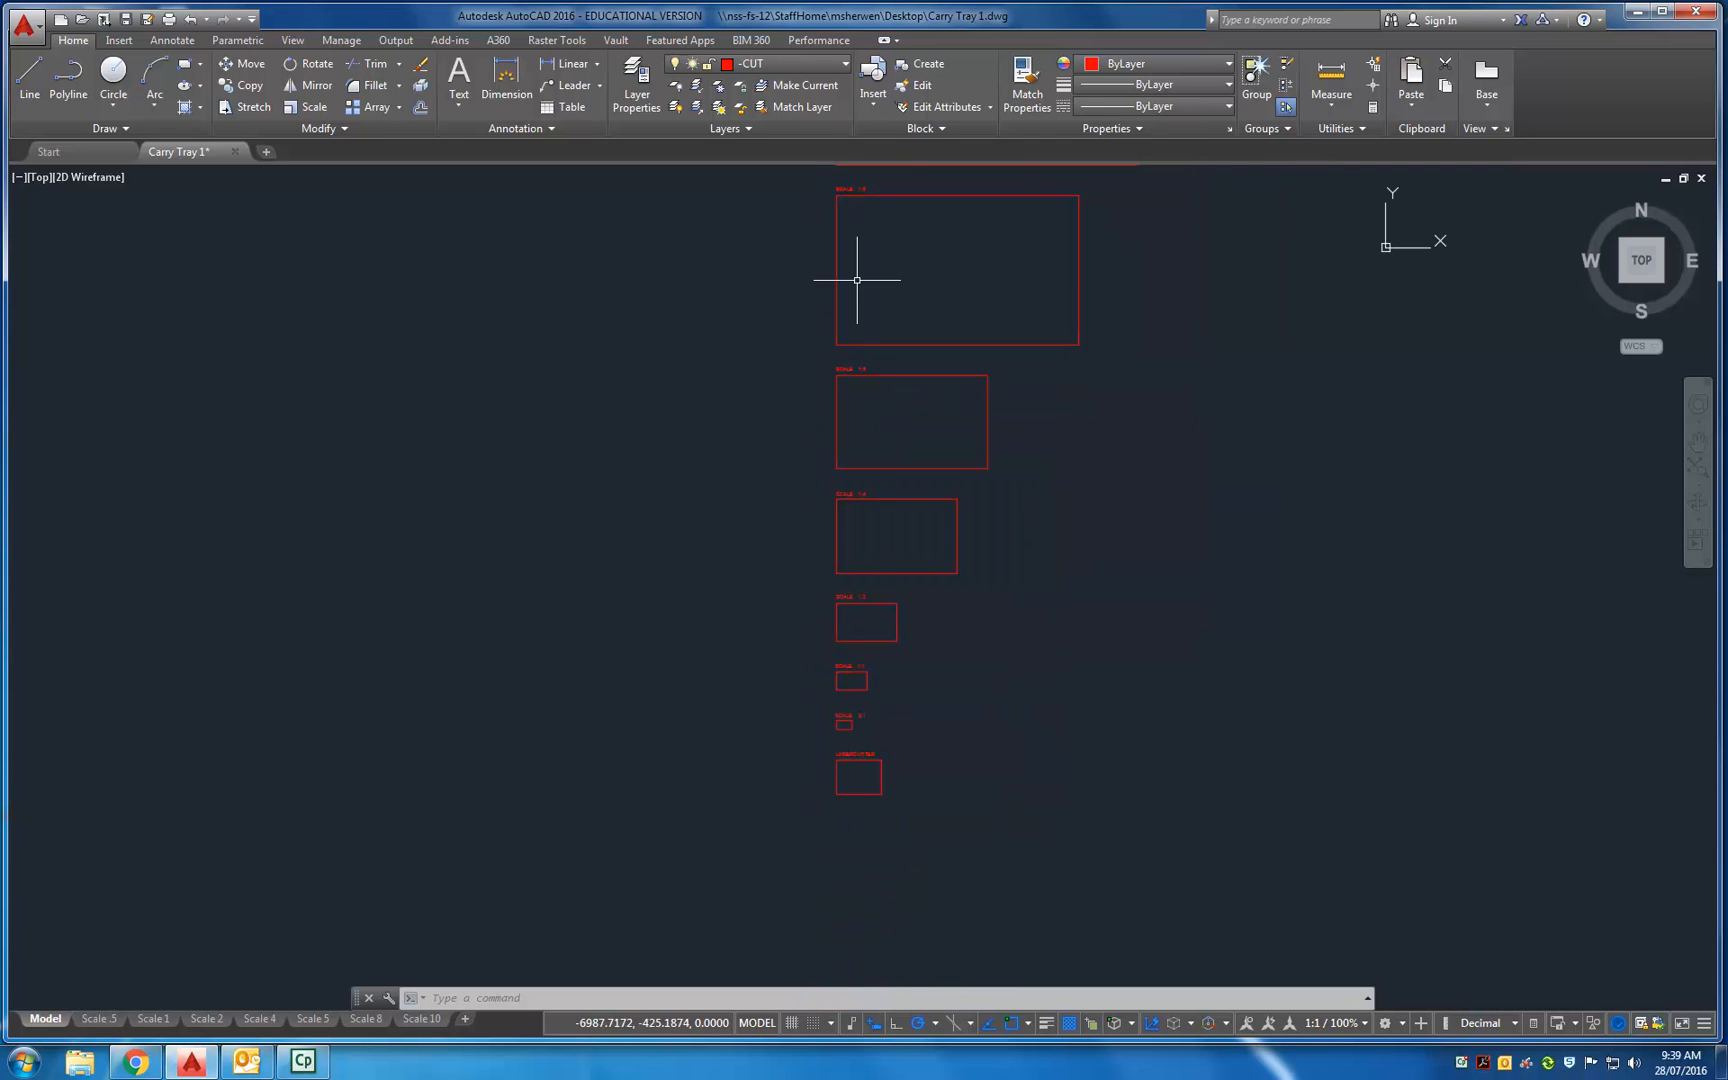
scroll(849, 695, up, 4)
scroll(860, 672, down, 3)
middle_drag(876, 543, 795, 828)
middle_drag(822, 538, 798, 760)
scroll(800, 620, up, 2)
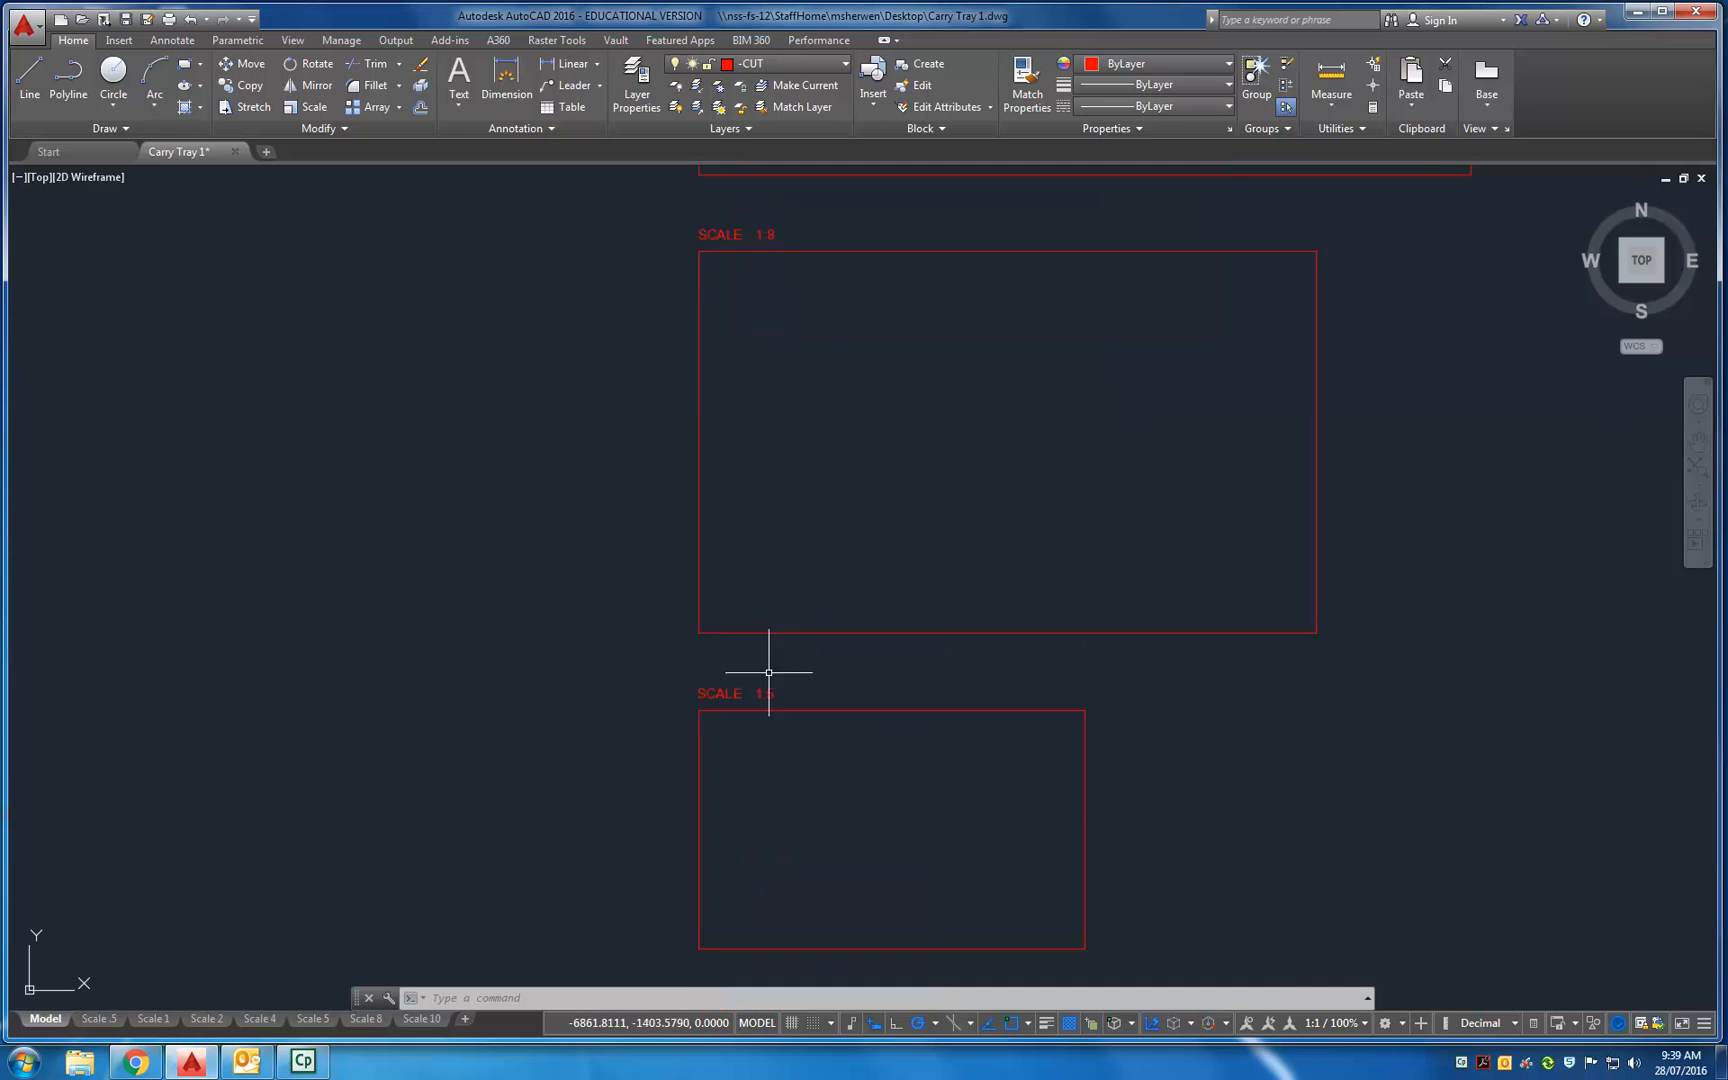
scroll(759, 685, down, 2)
middle_drag(760, 680, 771, 797)
scroll(771, 797, up, 1)
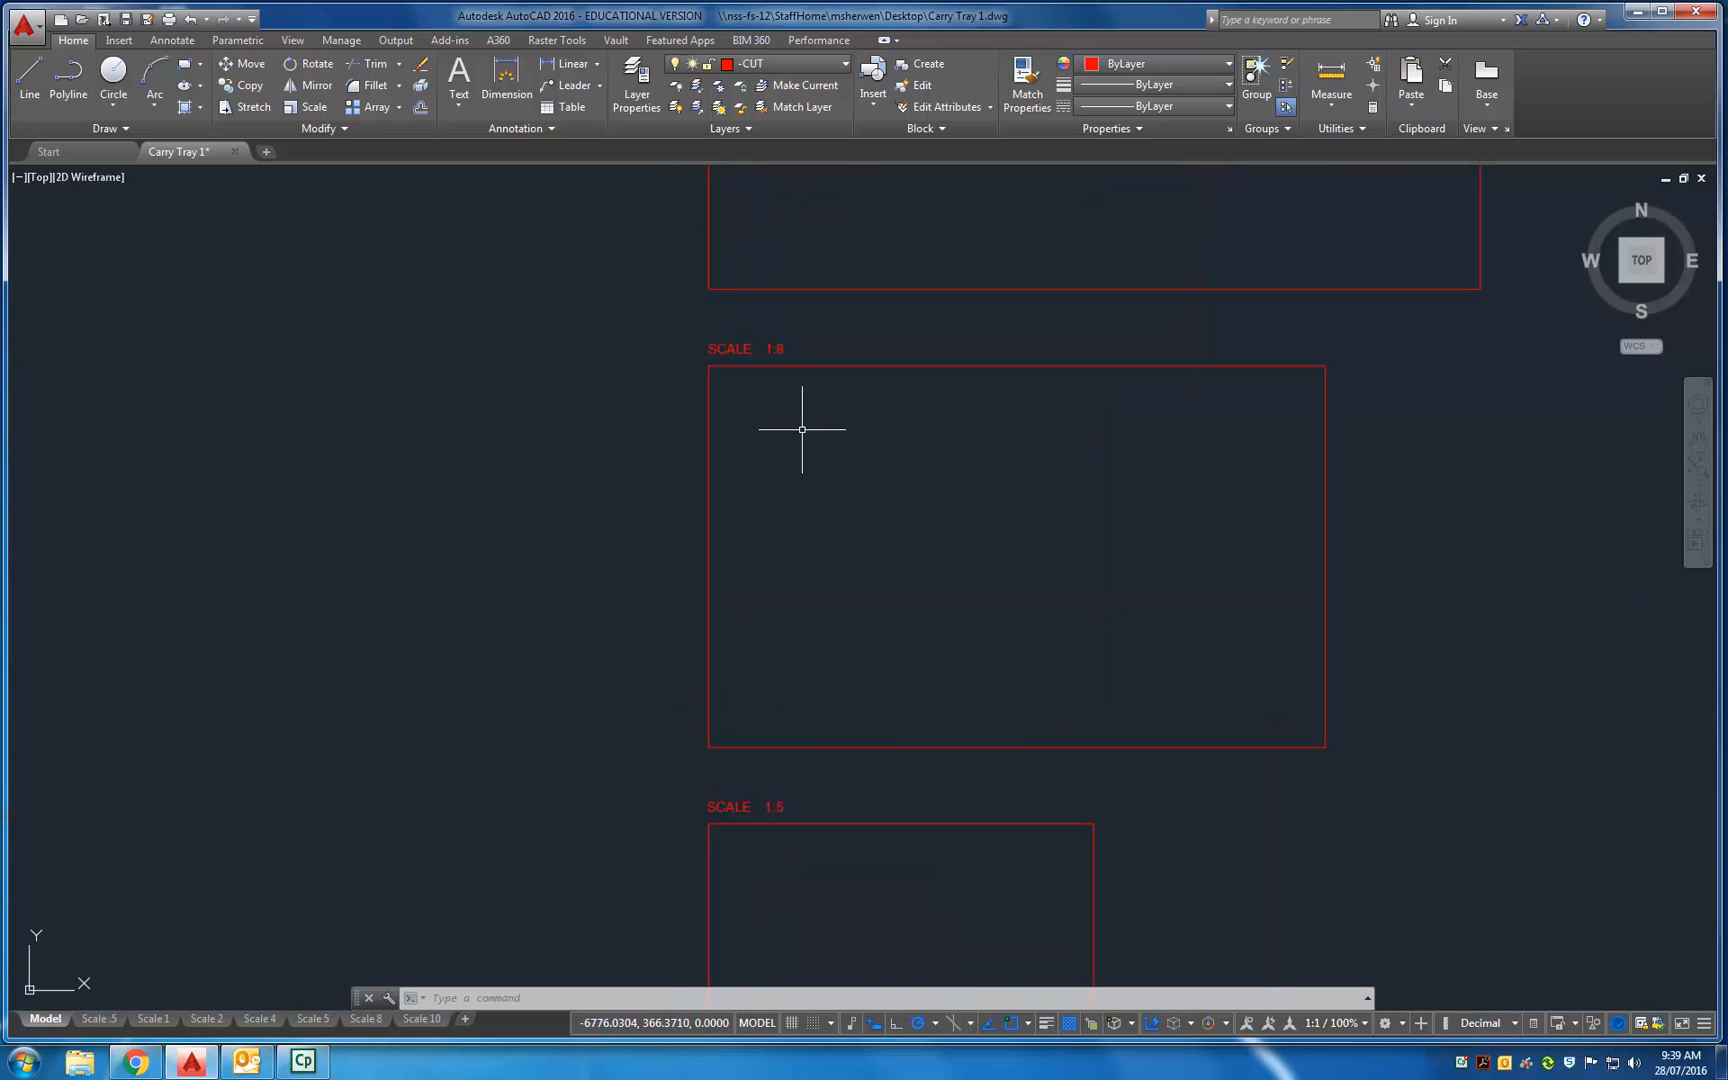
scroll(811, 431, down, 2)
scroll(819, 648, up, 1)
scroll(819, 648, up, 3)
Draw a small test circle inside the SCALE 1:2 frame and show it on the Scale 2 layout.
click(113, 75)
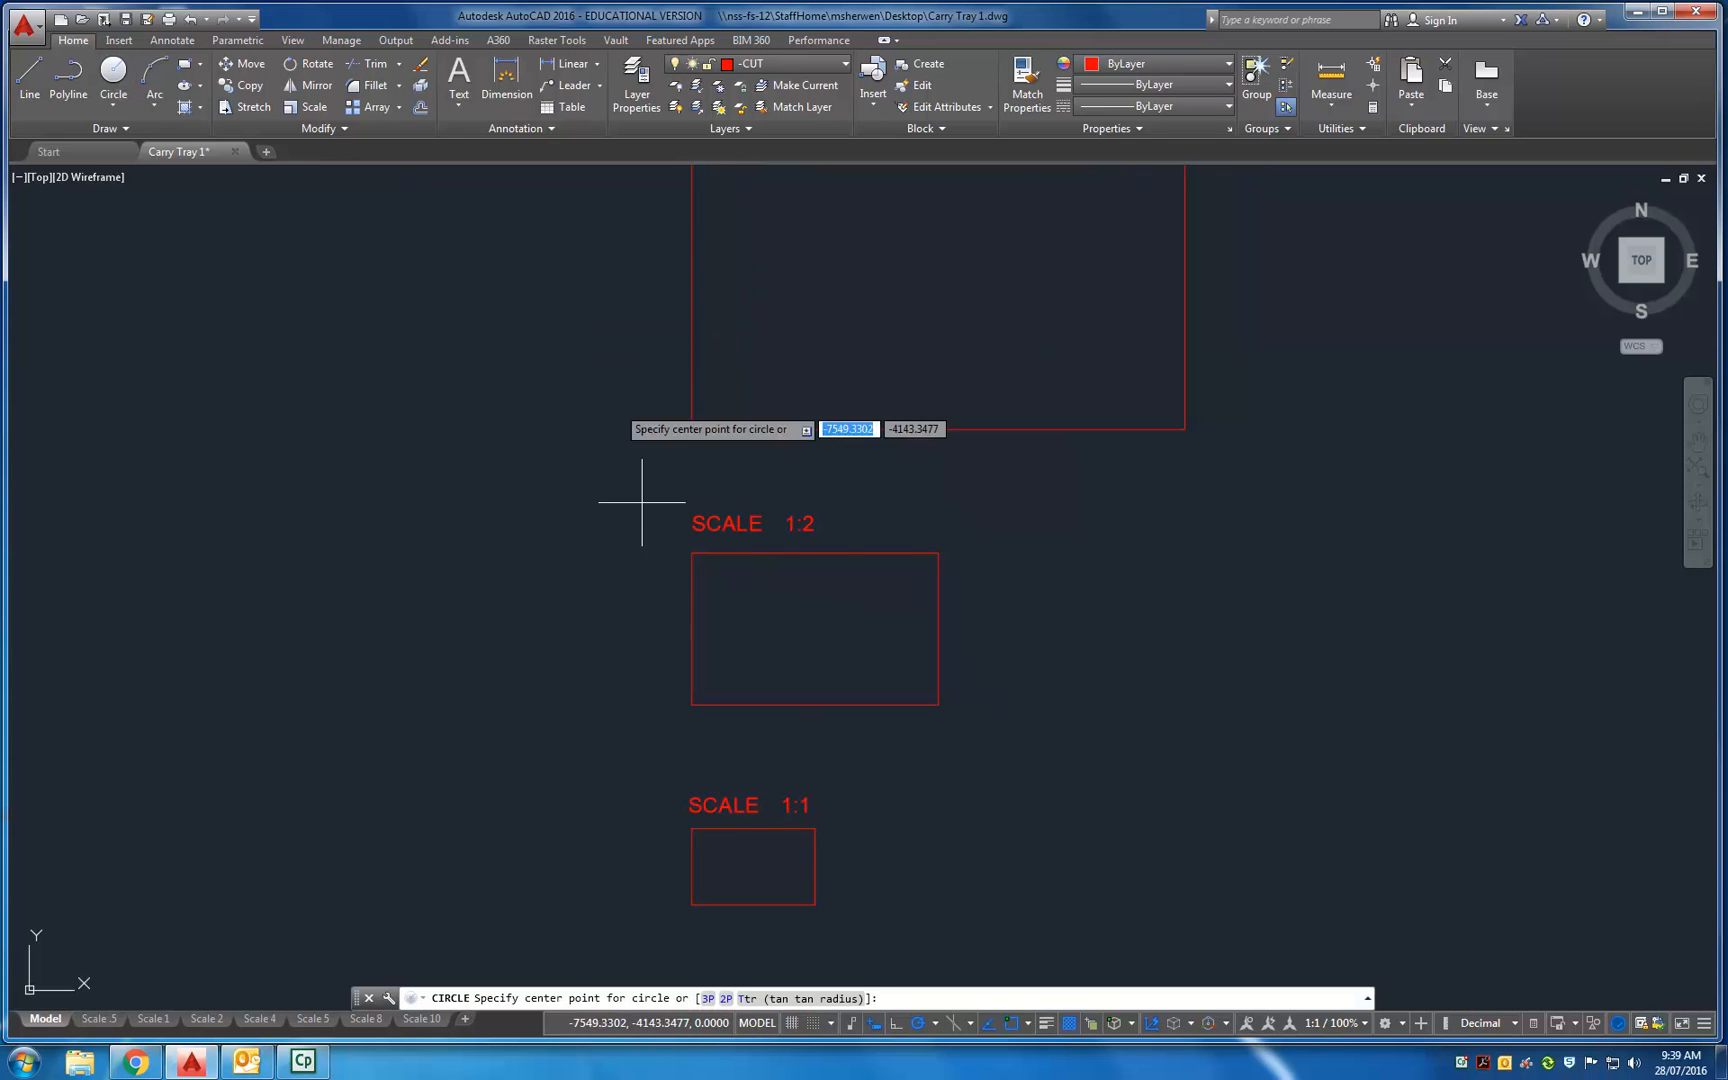
click(747, 620)
click(754, 614)
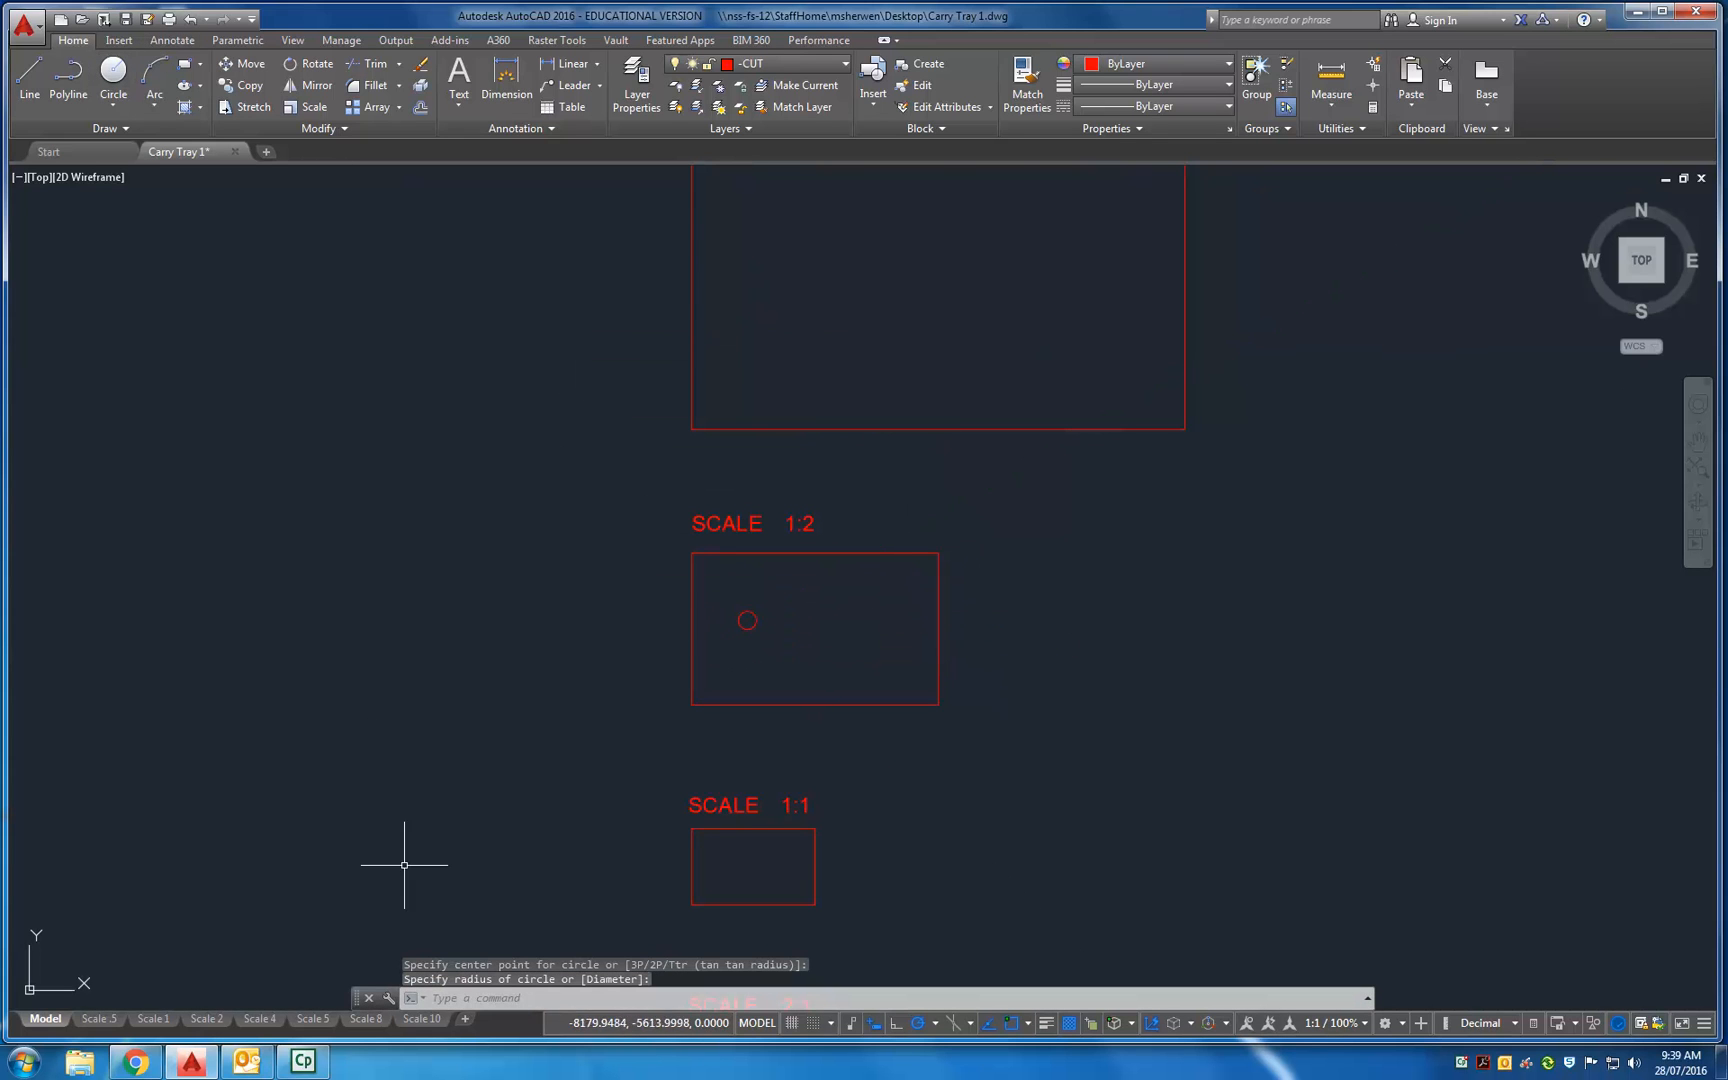
mouse_move(198, 1022)
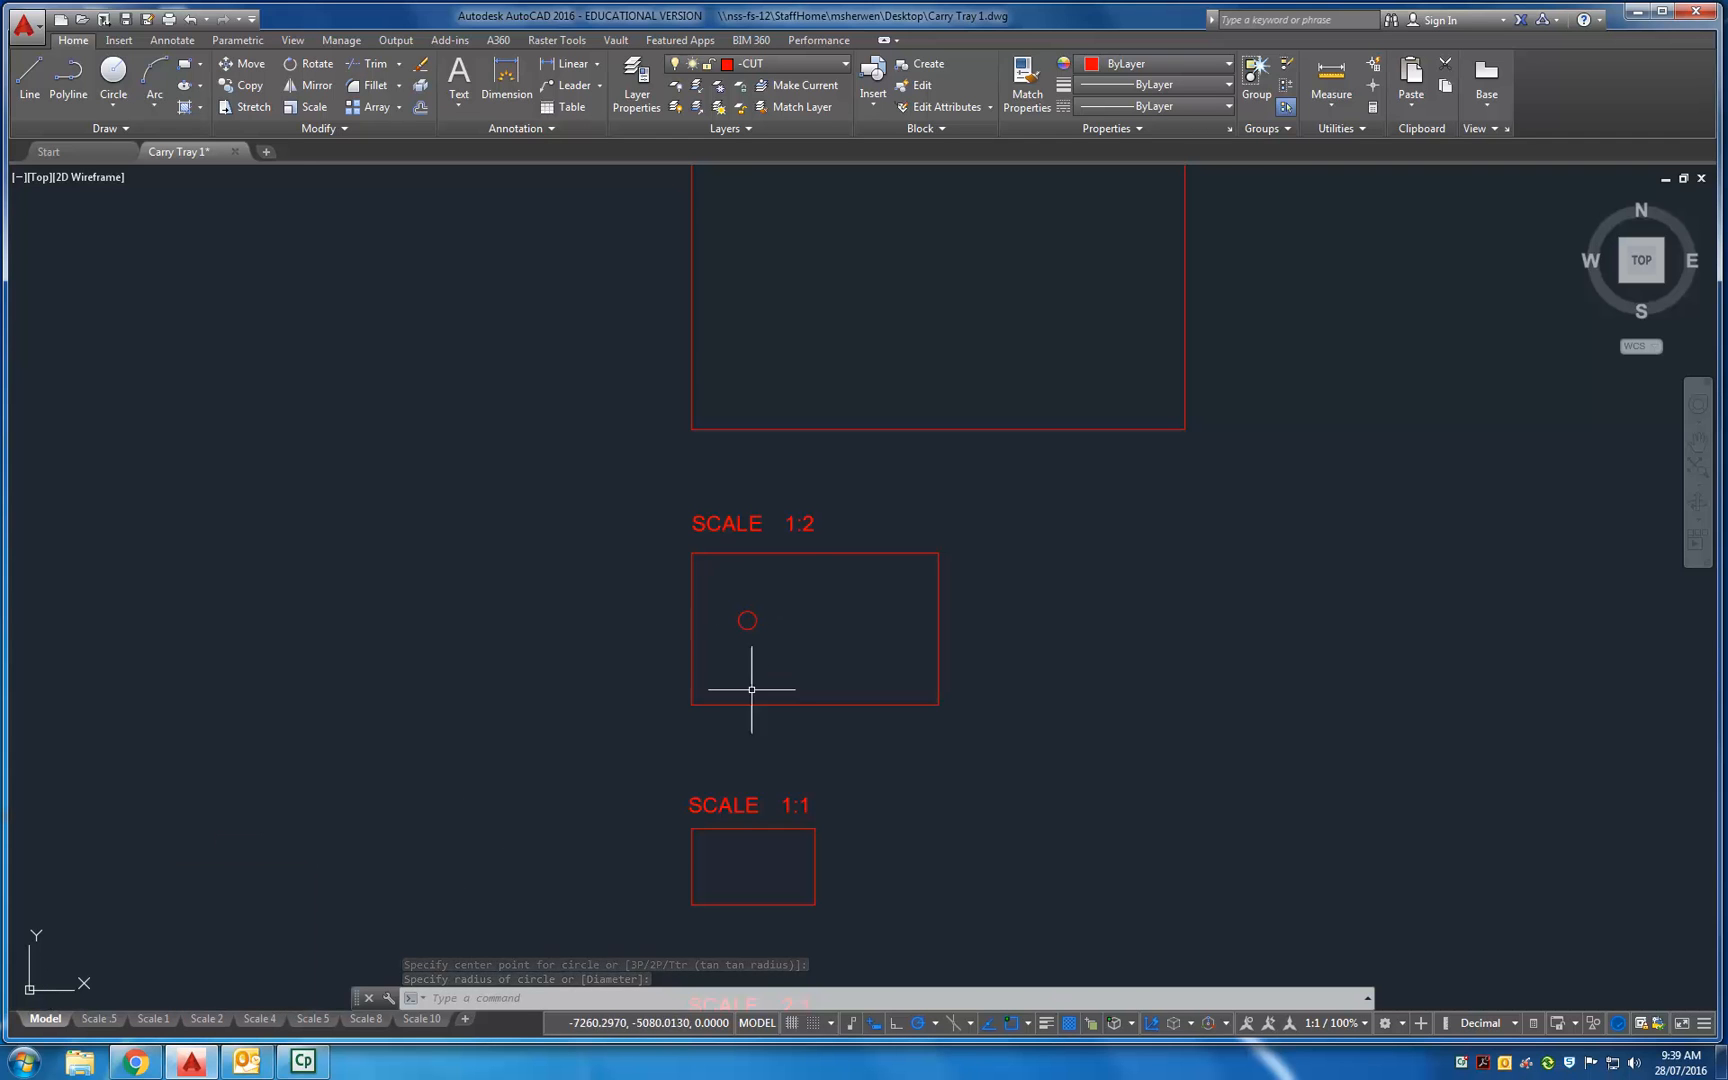
click(207, 1019)
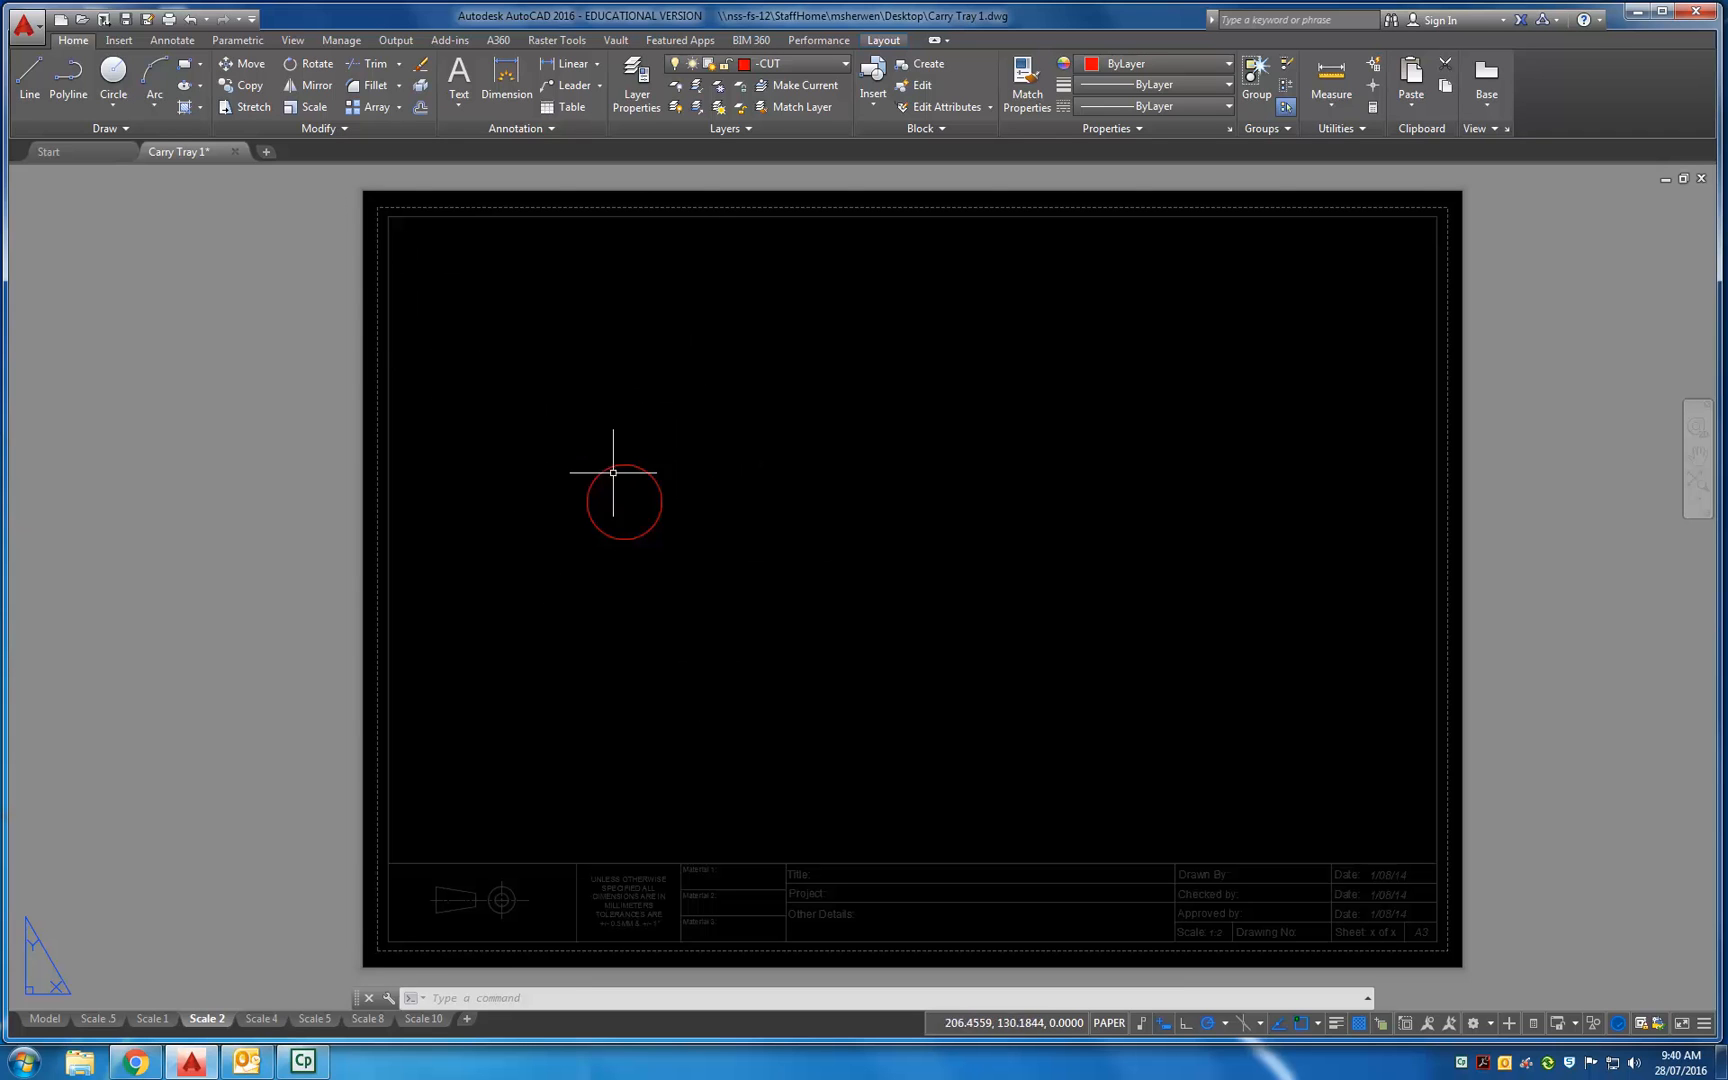
Return to model space and delete the test circle from the SCALE 1:2 frame.
click(37, 1024)
click(800, 654)
click(730, 616)
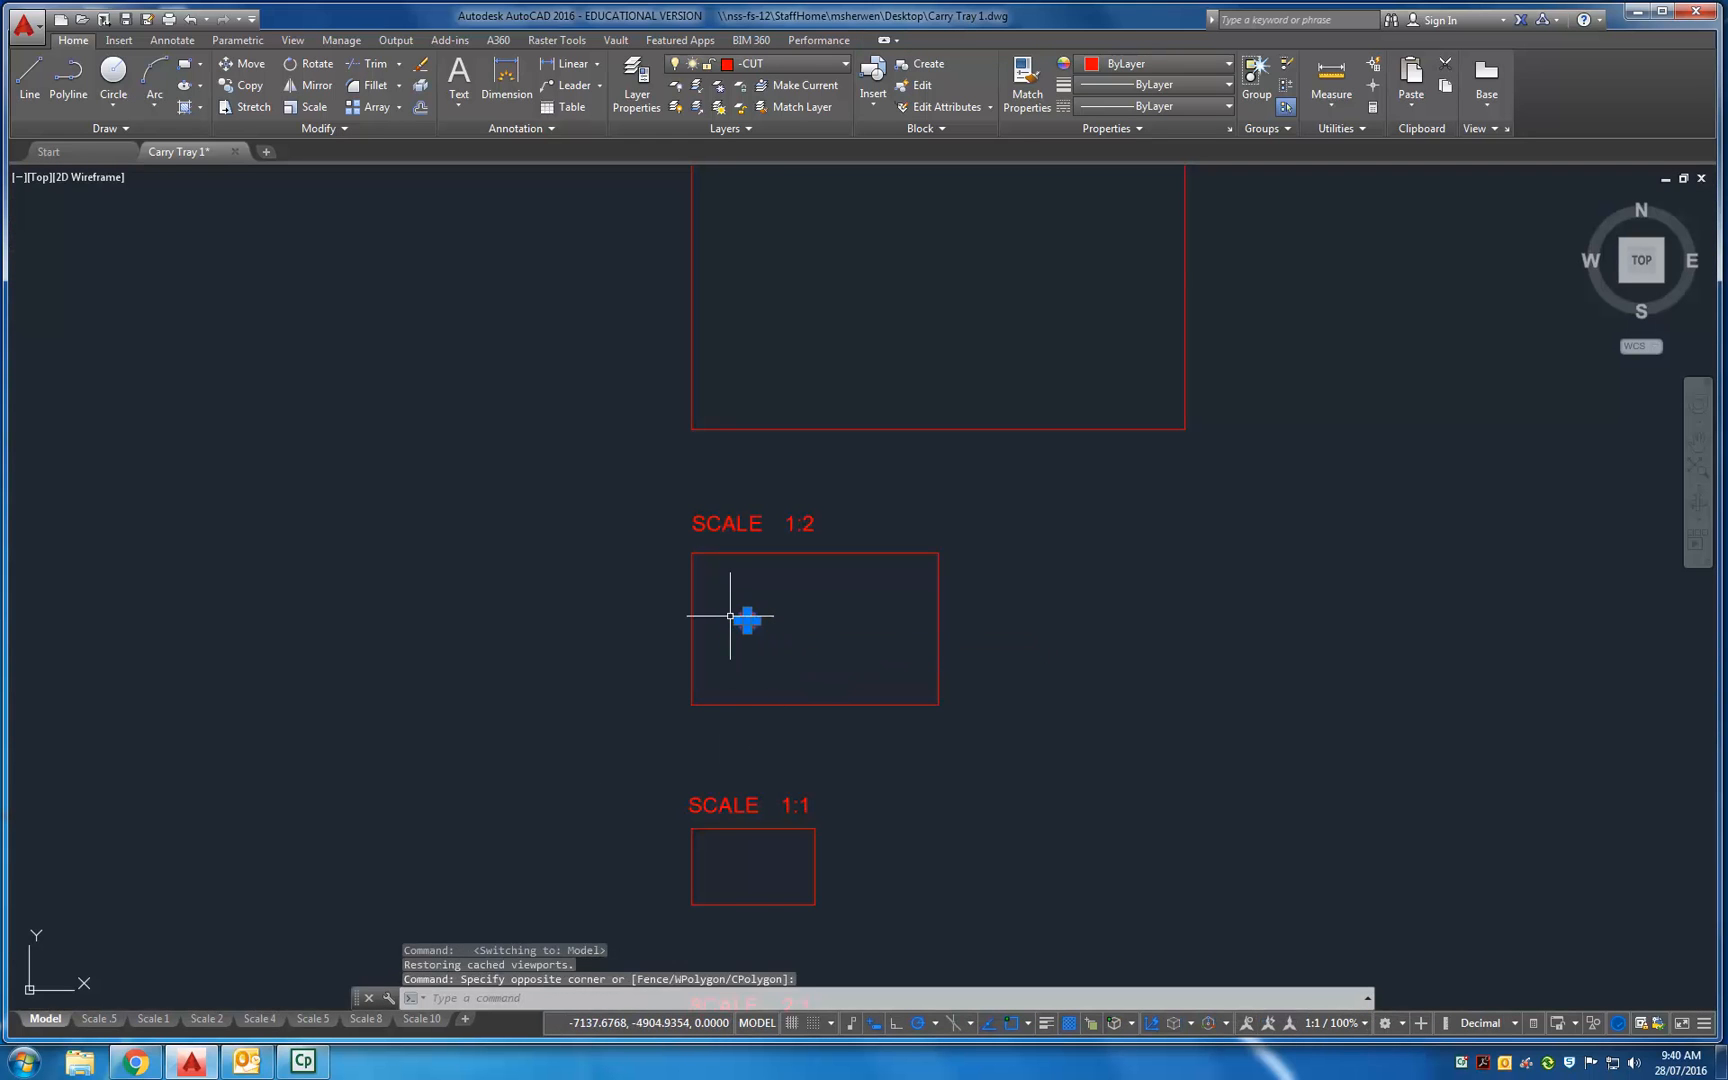
key(Delete)
Compare the sizes of the scale frames and inspect the SCALE 1:2 frame up close.
scroll(731, 616, down, 6)
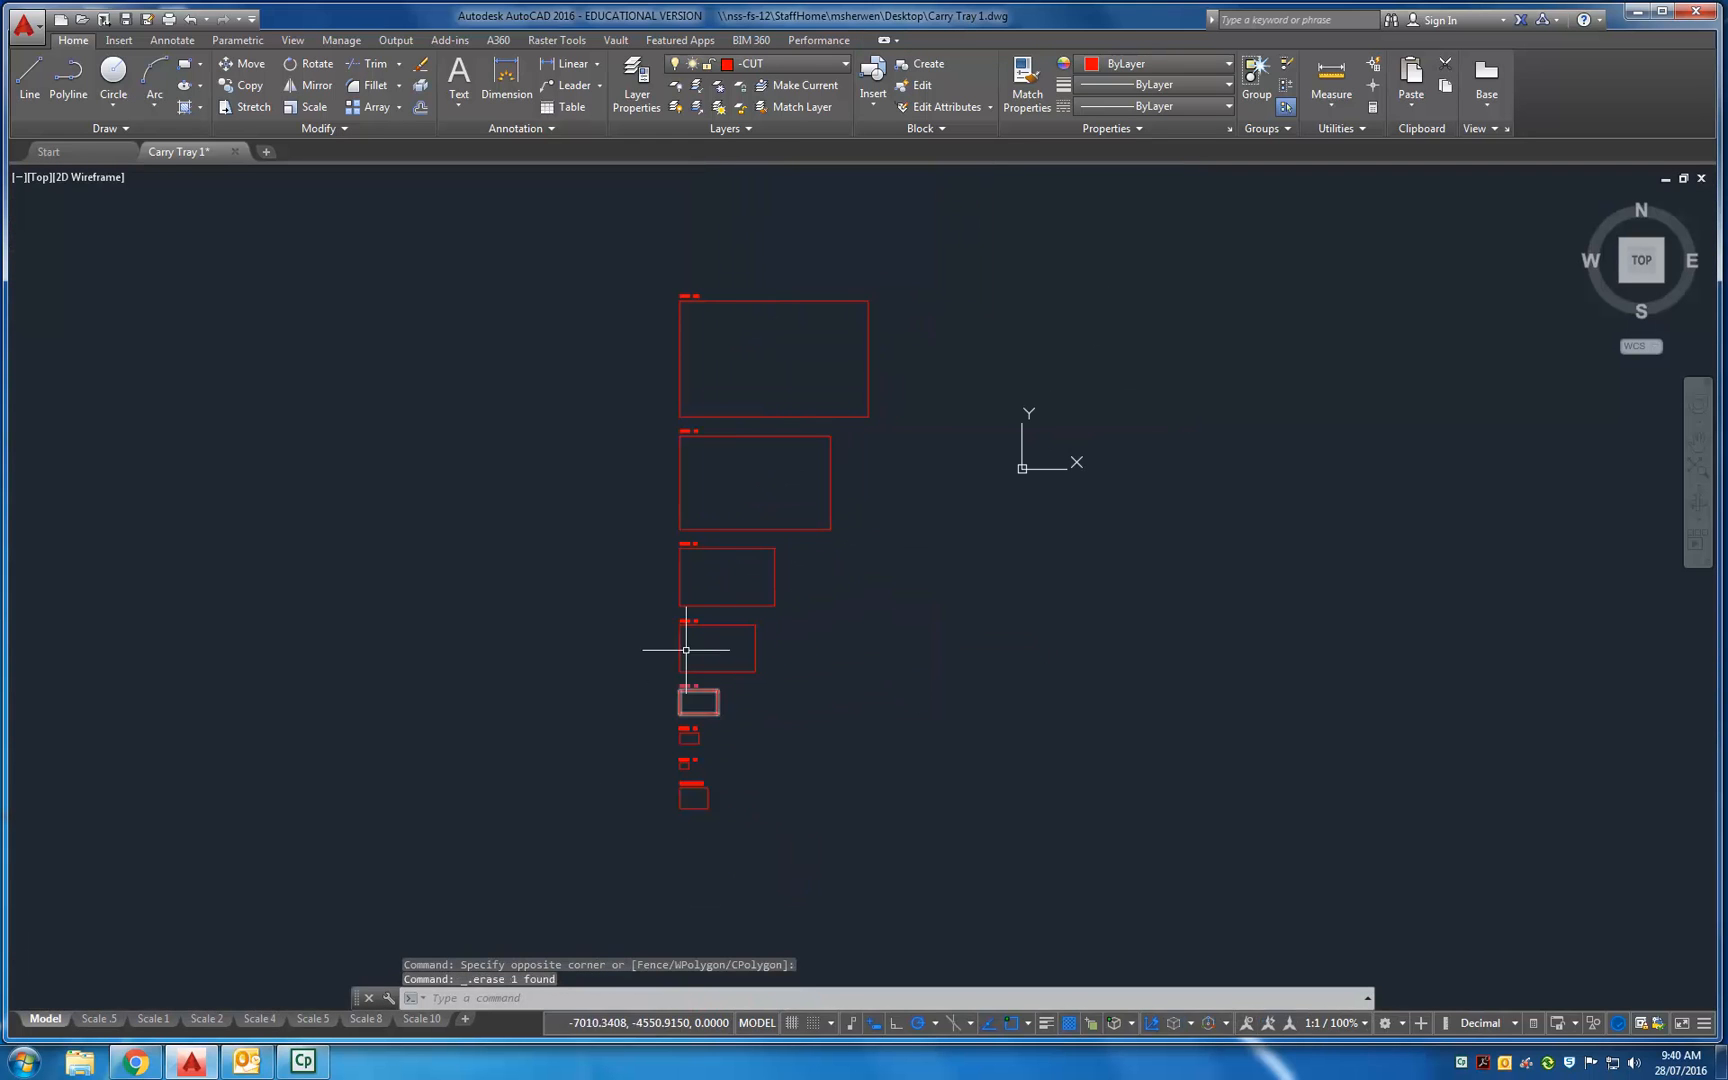
scroll(660, 500, up, 3)
scroll(663, 494, down, 3)
scroll(664, 505, up, 2)
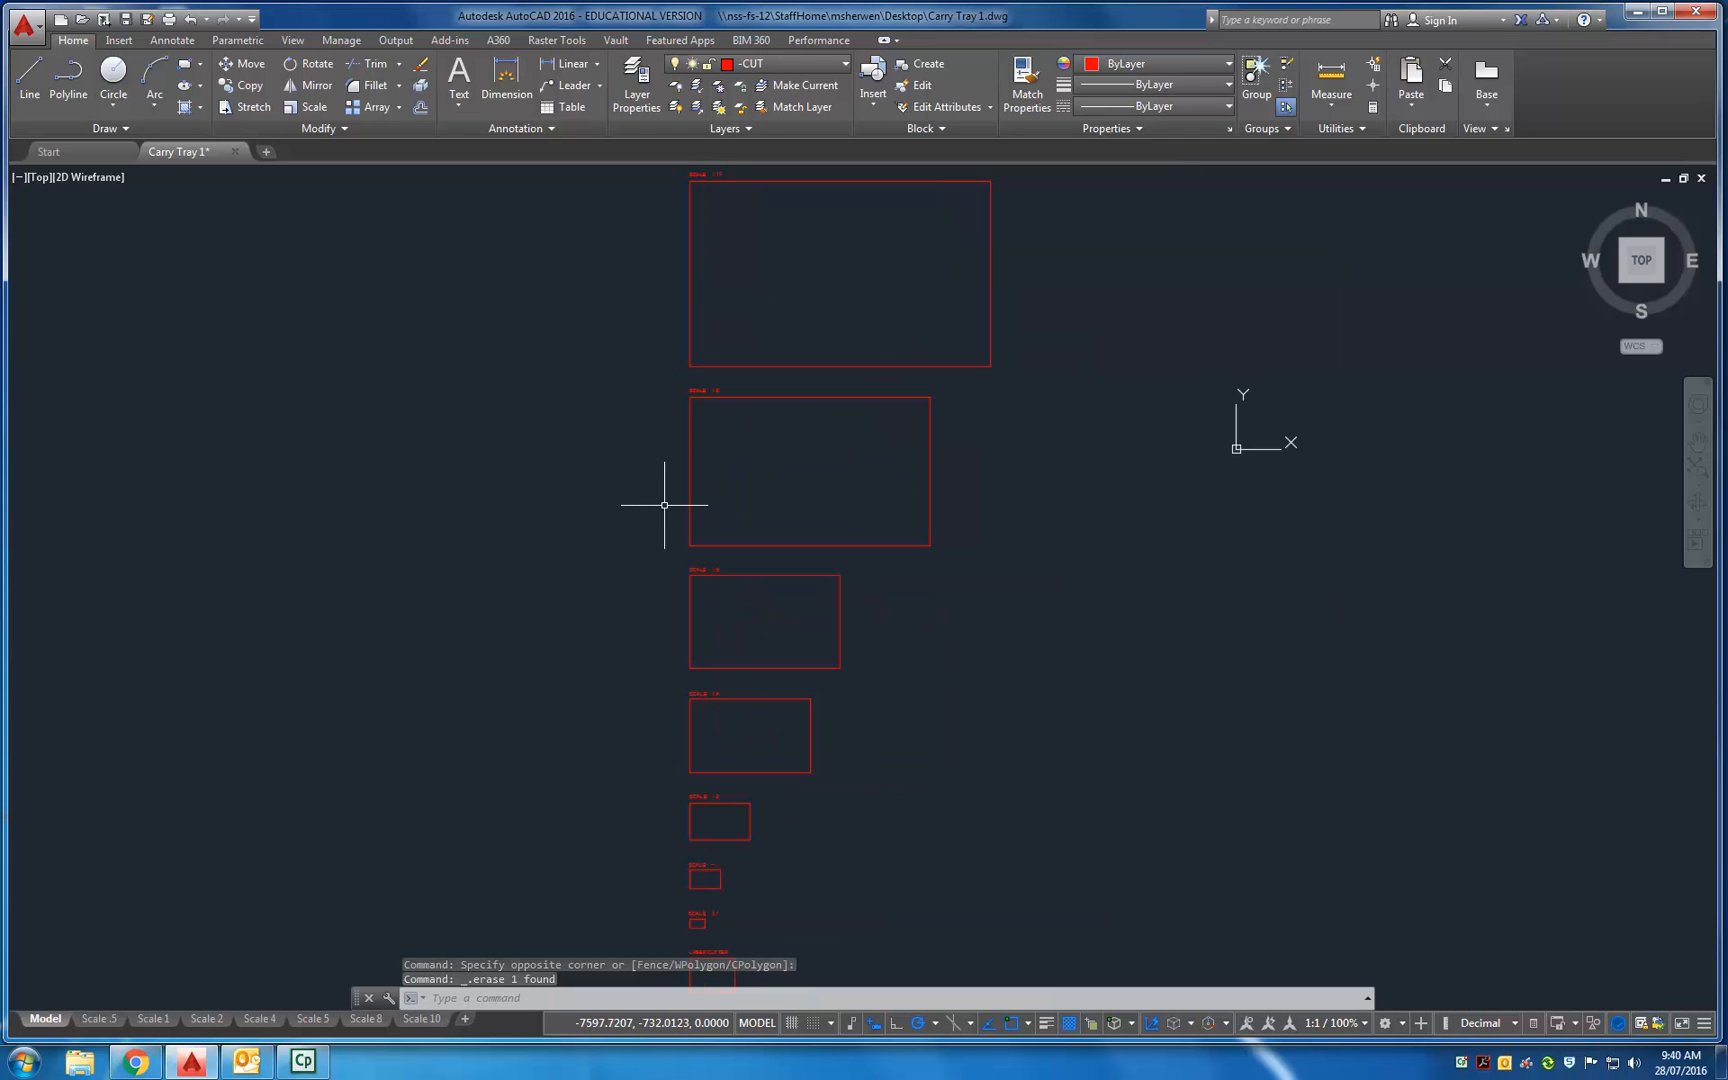
mouse_move(636, 505)
middle_down()
mouse_move(447, 486)
mouse_move(748, 424)
mouse_move(651, 470)
mouse_move(722, 413)
middle_up()
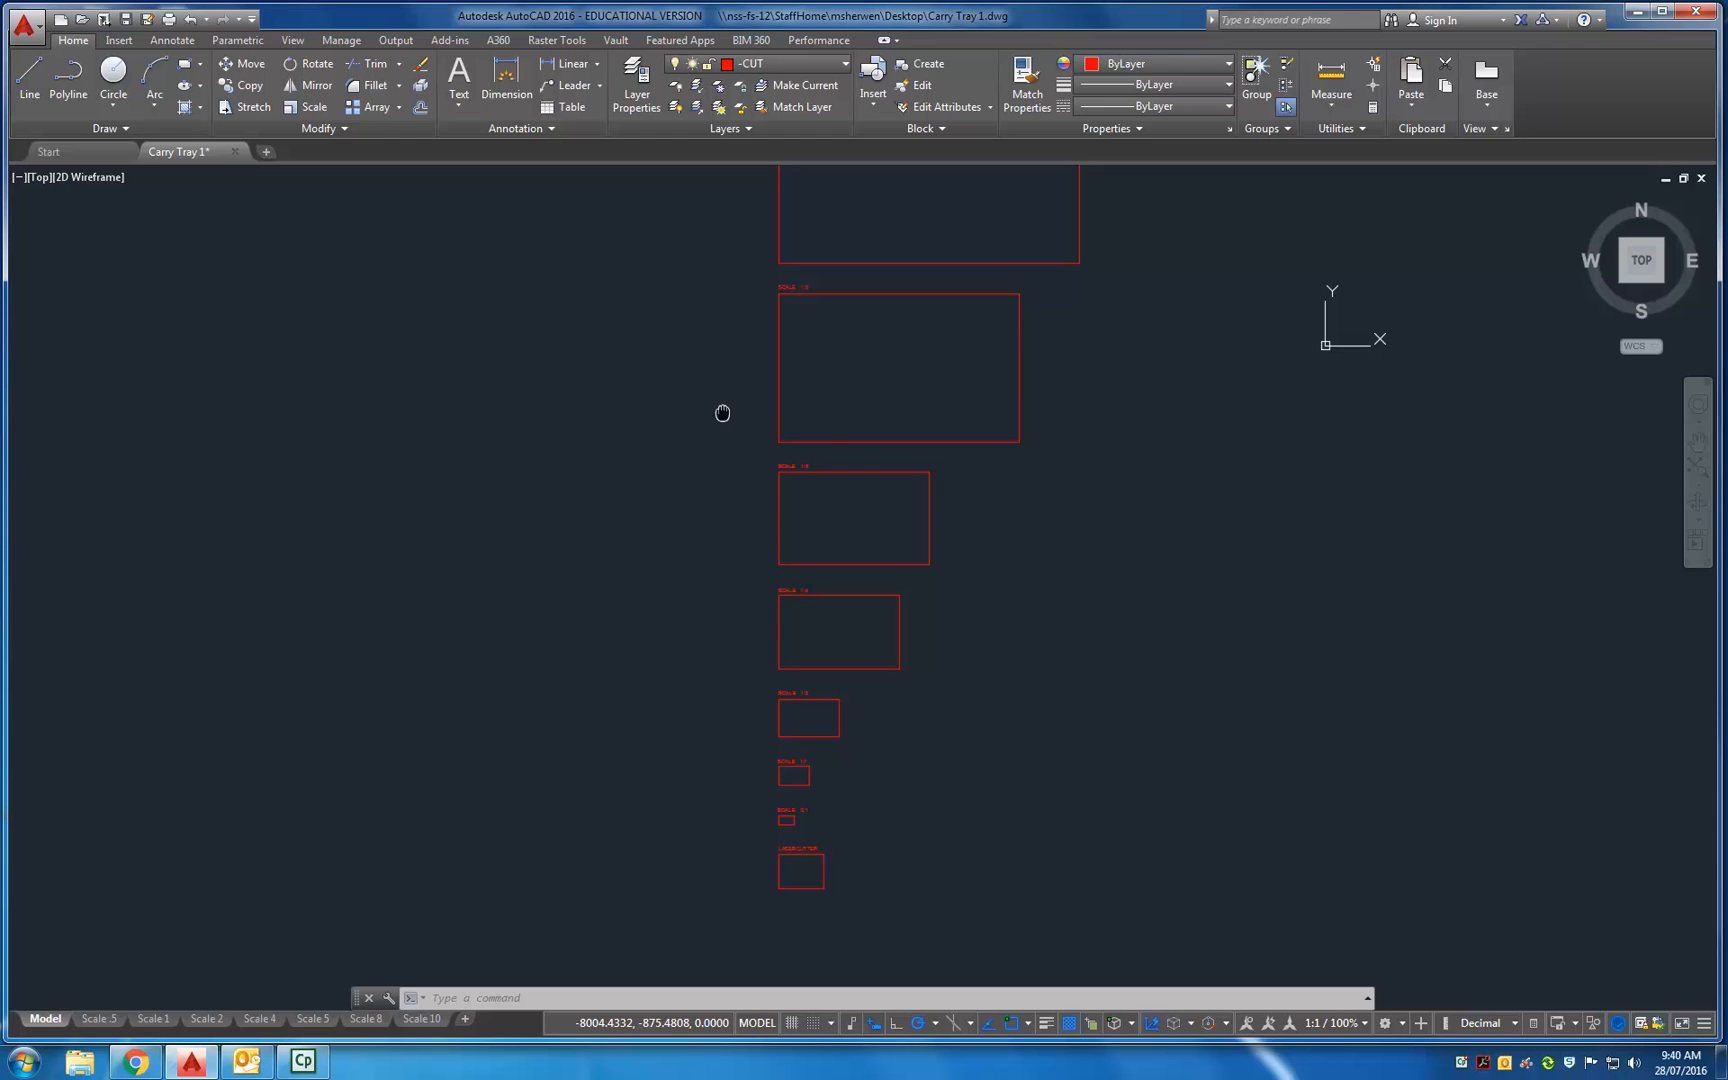
scroll(862, 680, up, 2)
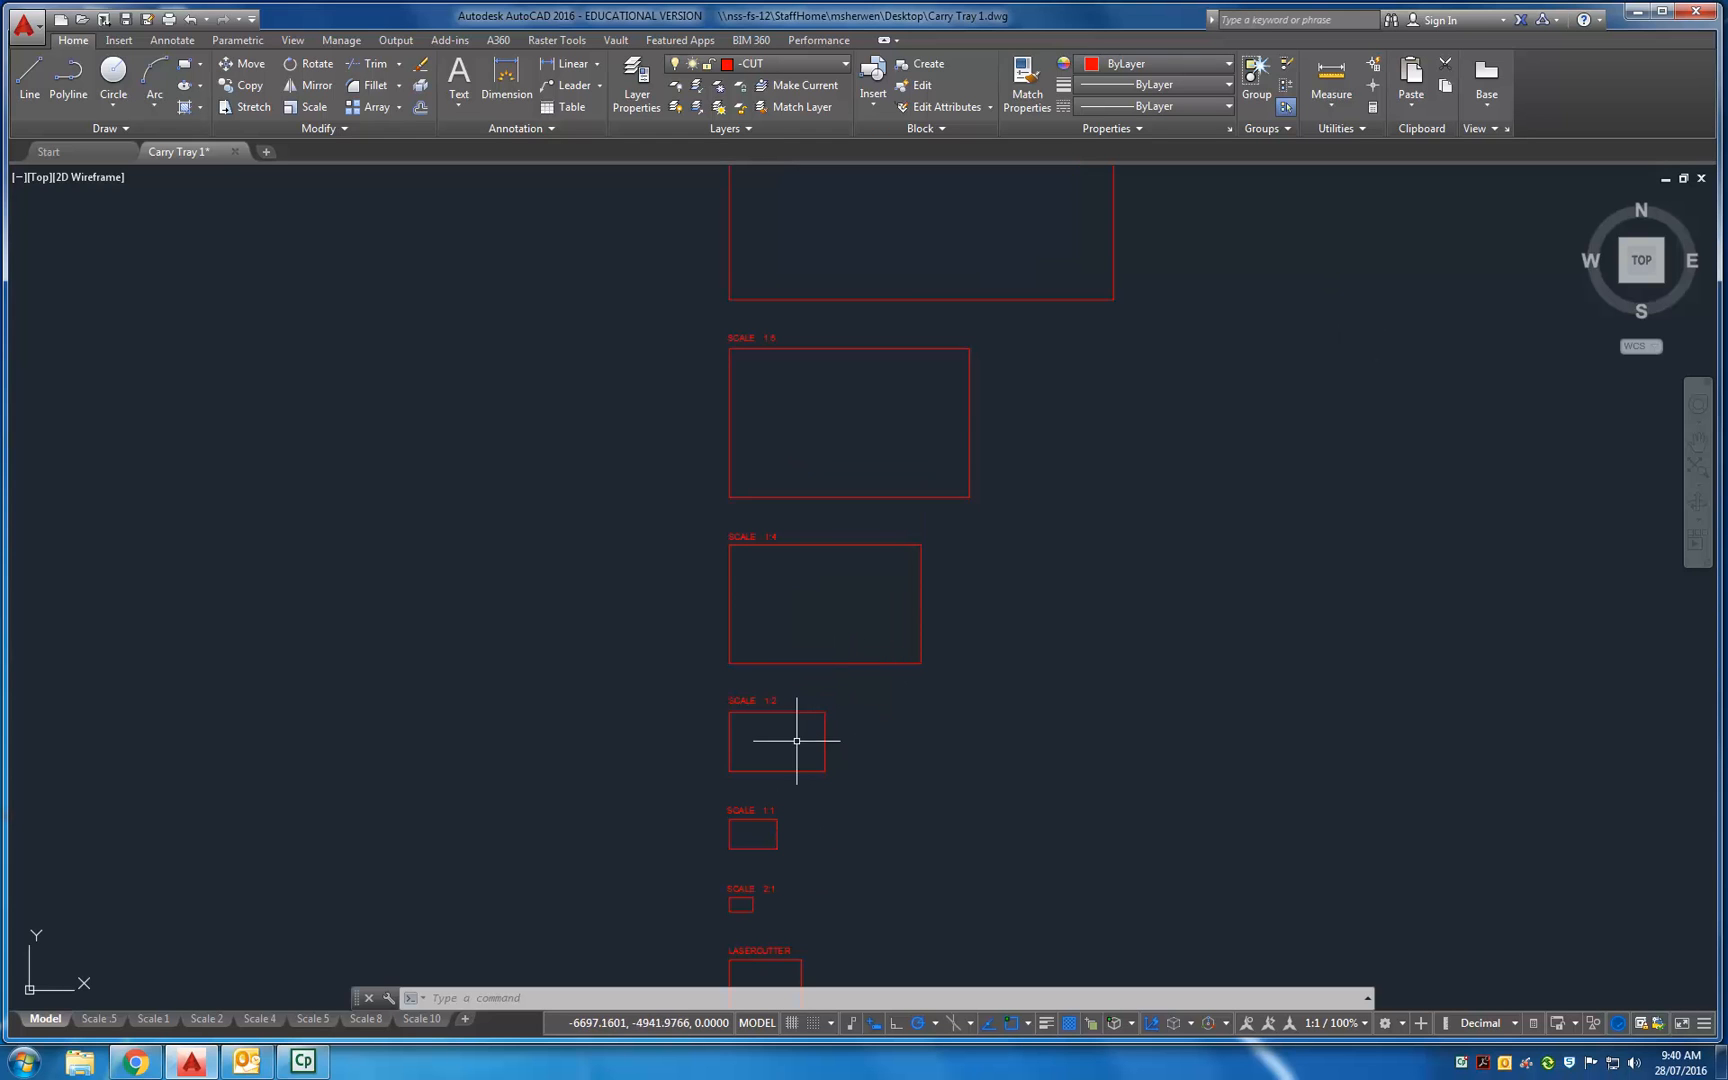
mouse_move(872, 562)
middle_down()
mouse_move(856, 656)
mouse_move(1000, 530)
middle_up()
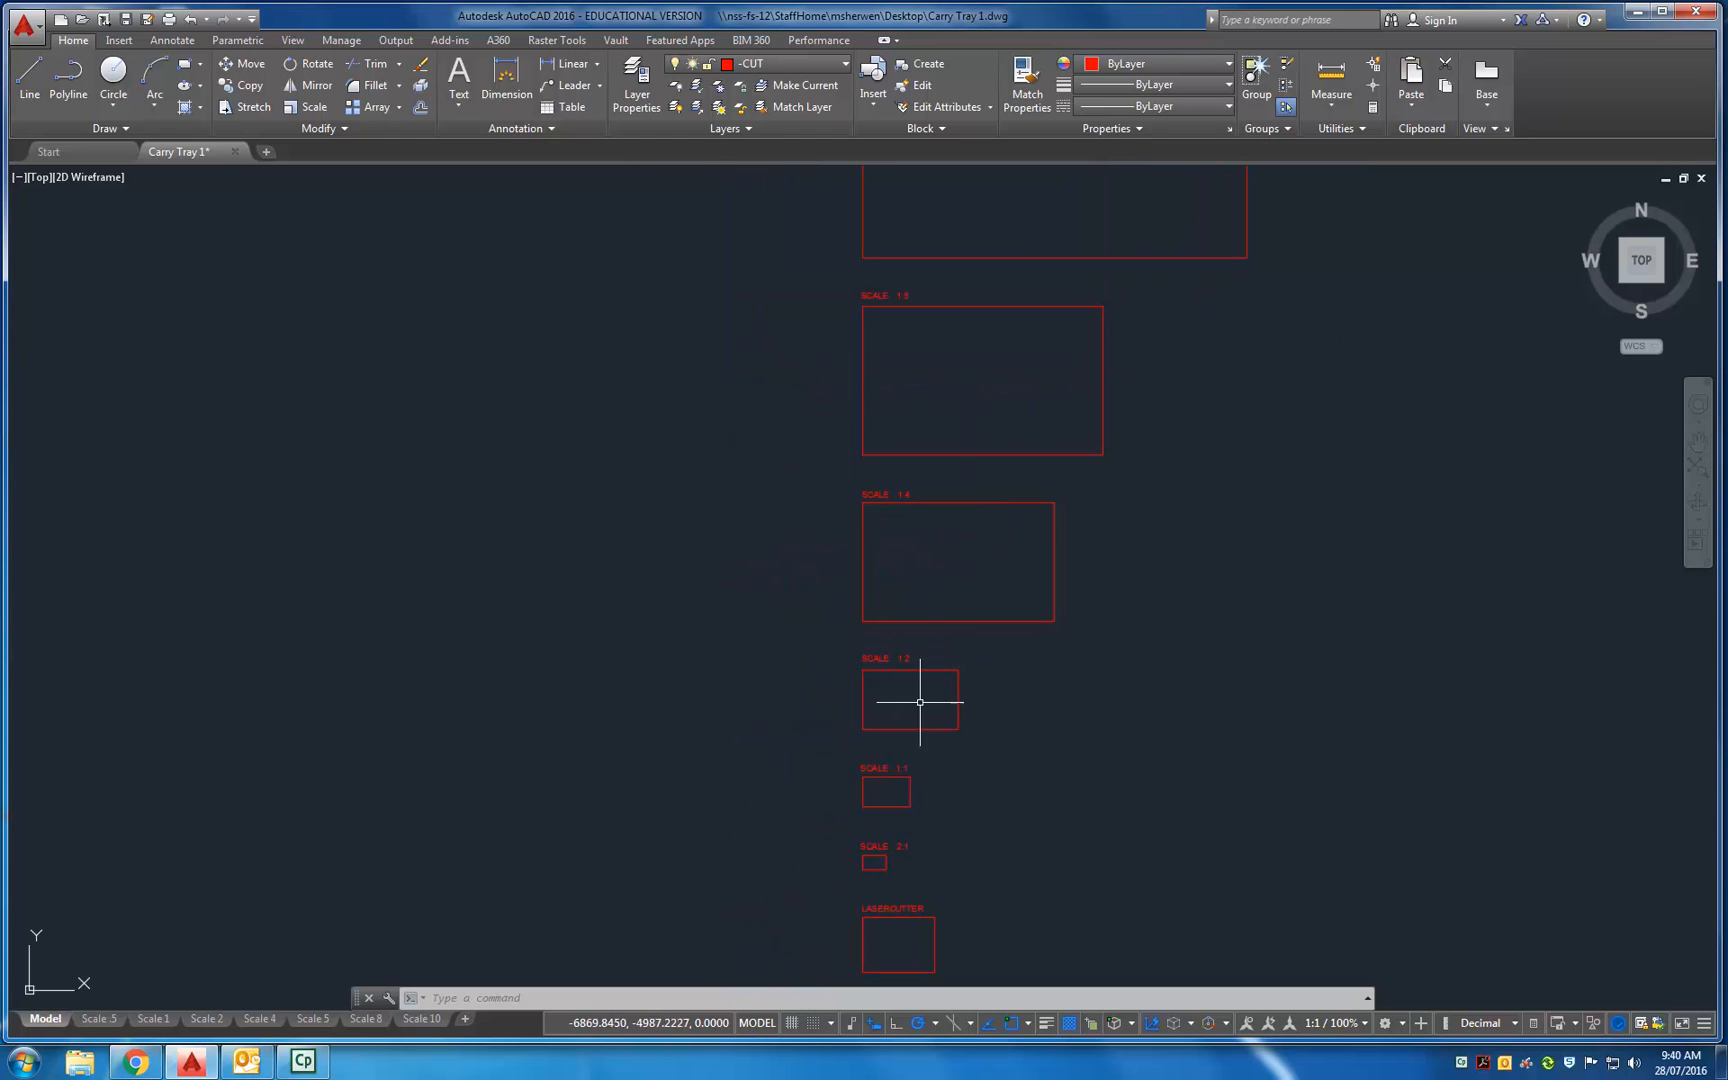
scroll(917, 693, up, 2)
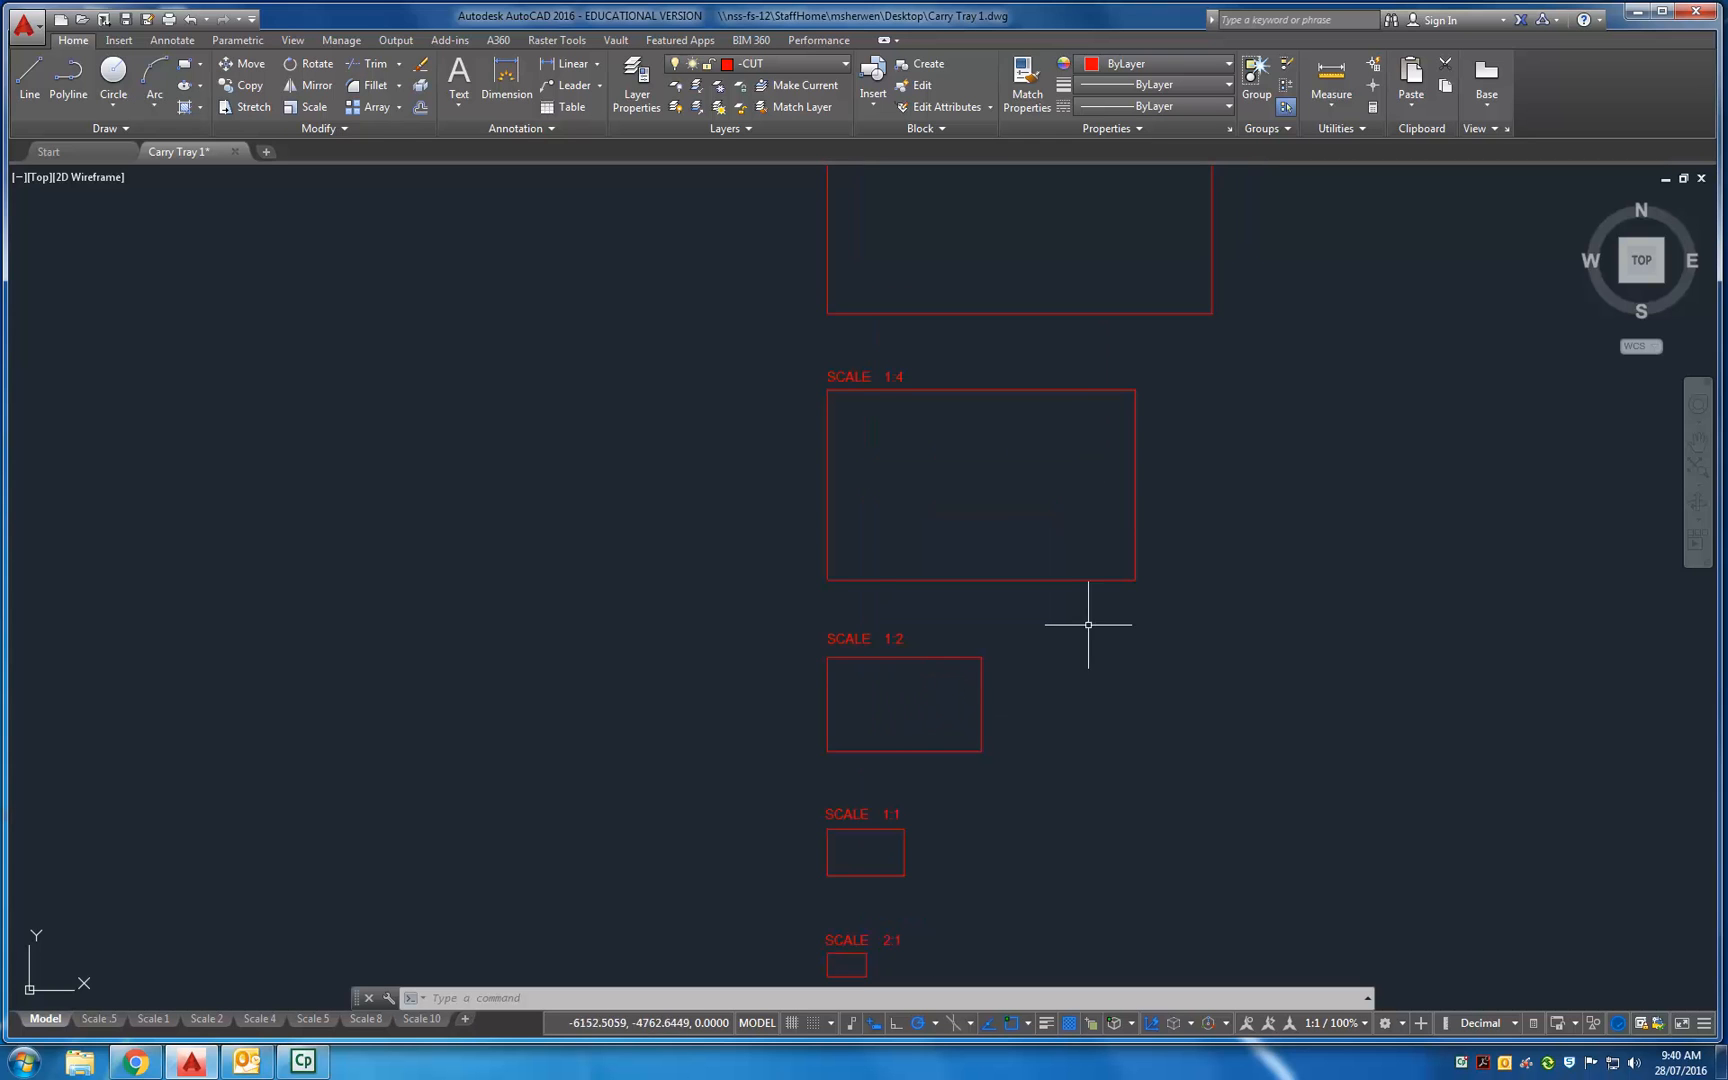
scroll(945, 706, up, 2)
scroll(845, 683, up, 1)
mouse_move(845, 683)
middle_down()
mouse_move(922, 666)
mouse_move(886, 616)
middle_up()
scroll(922, 666, up, 1)
scroll(877, 613, down, 1)
scroll(872, 590, up, 1)
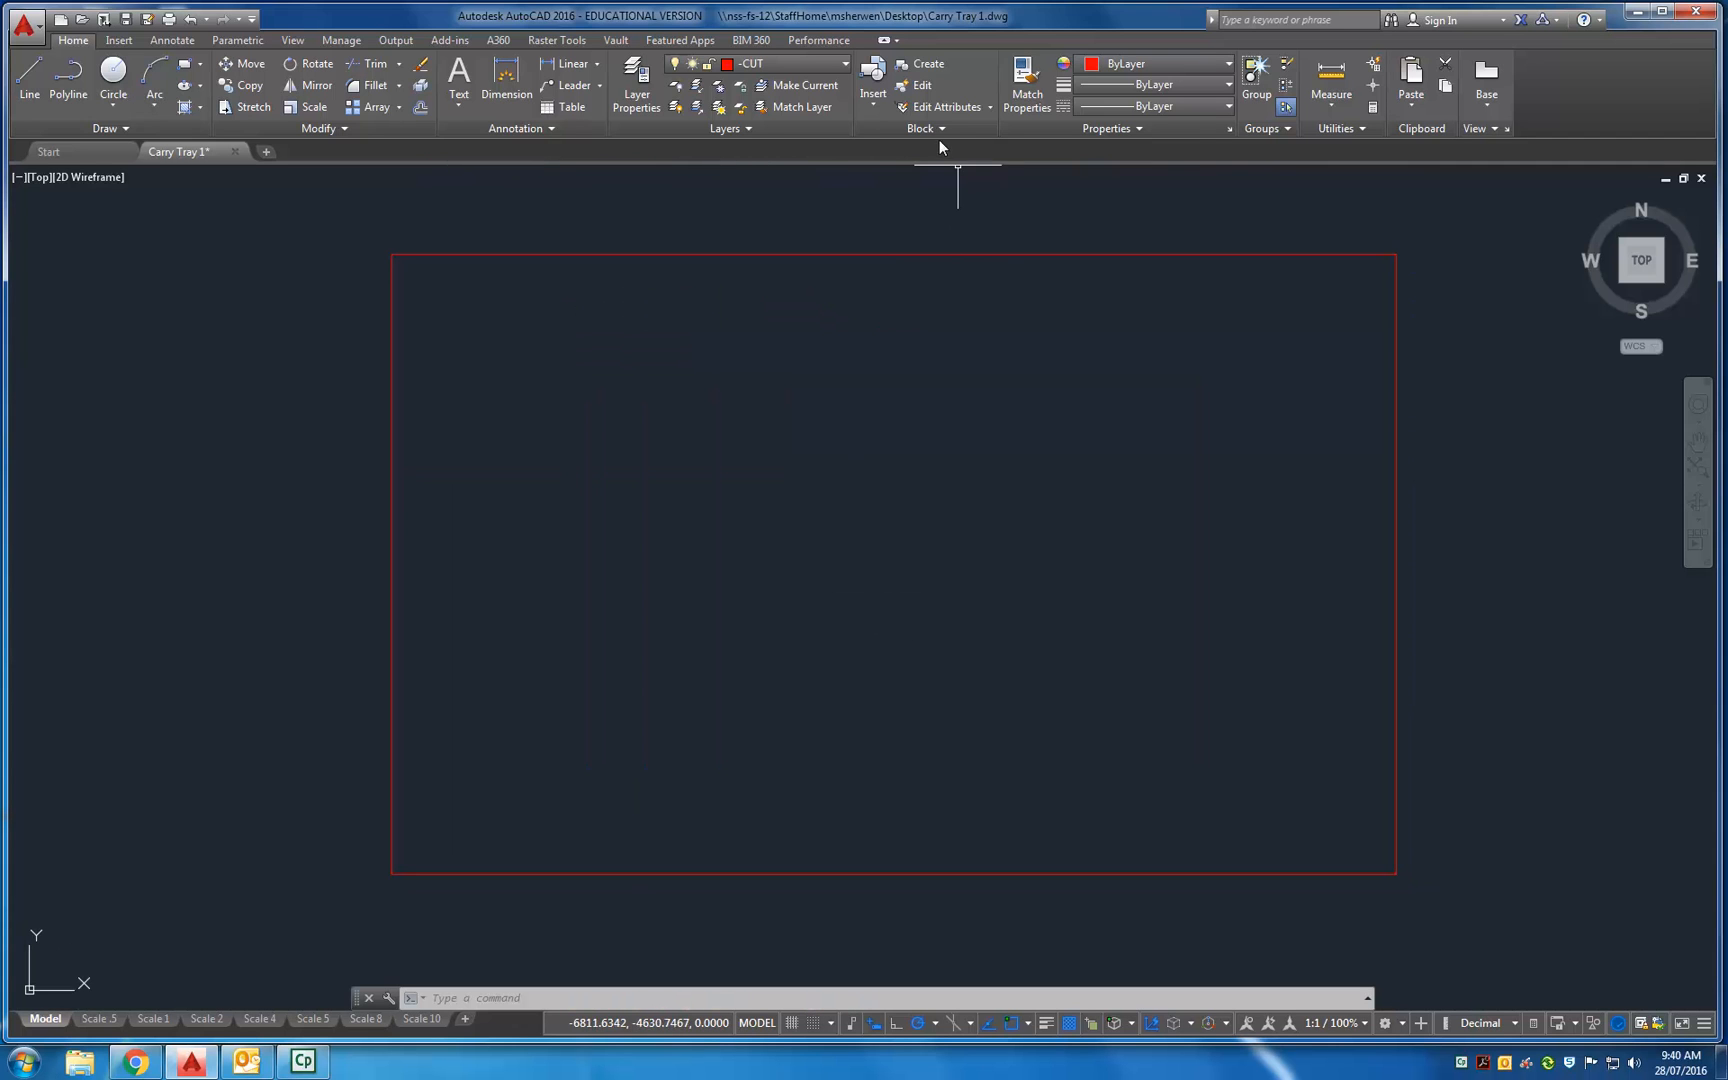
Make the Line layer current and draw a horizontal base line 280 units long in the lower part of the frame.
click(776, 61)
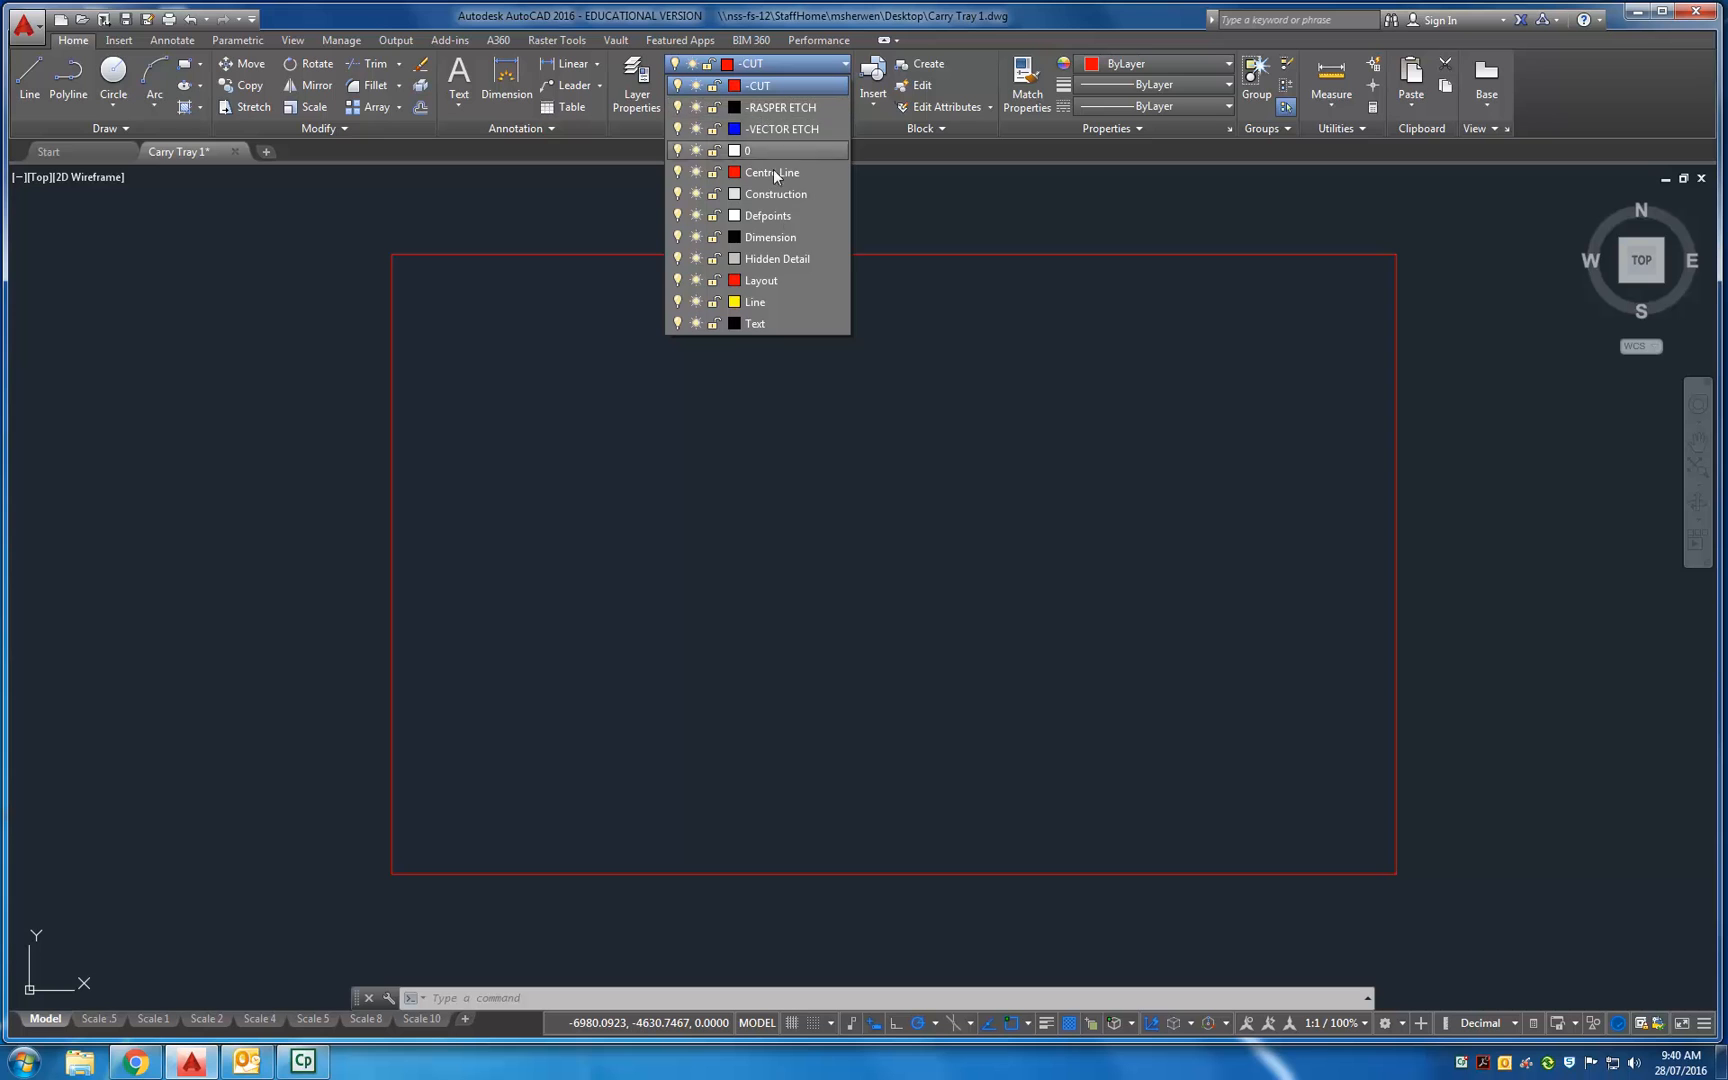
click(757, 302)
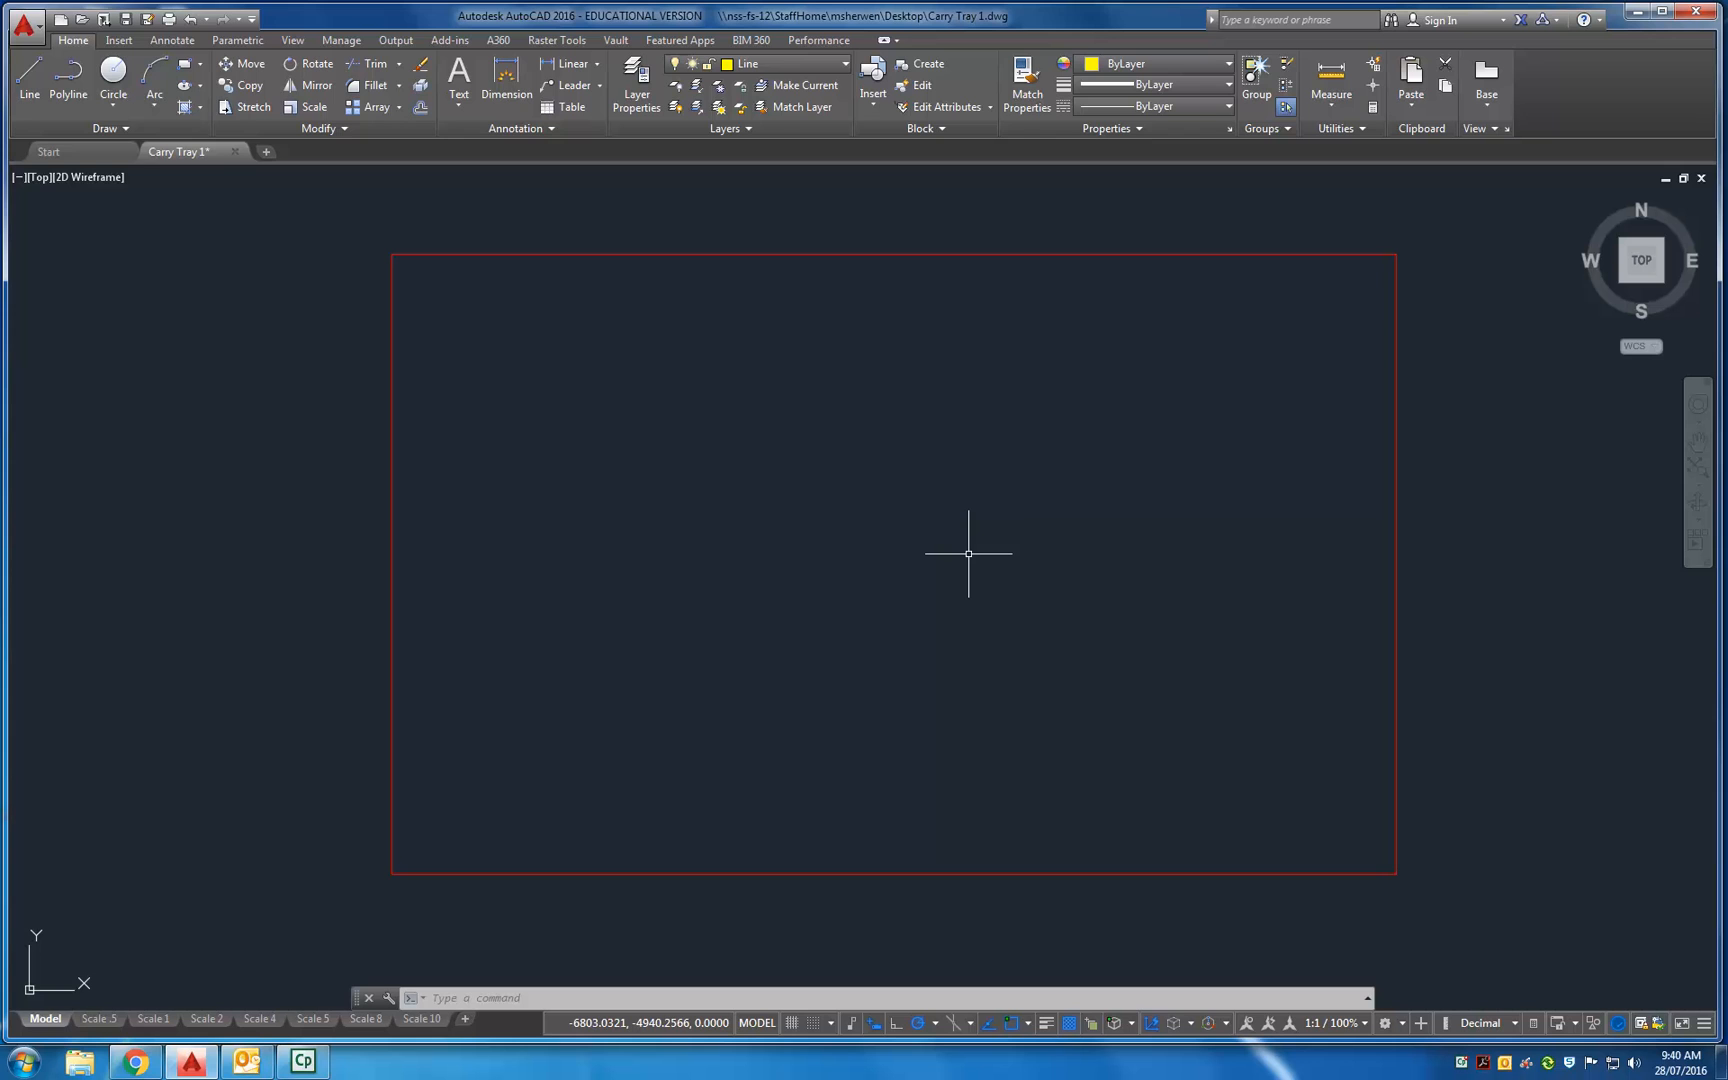
text(L)
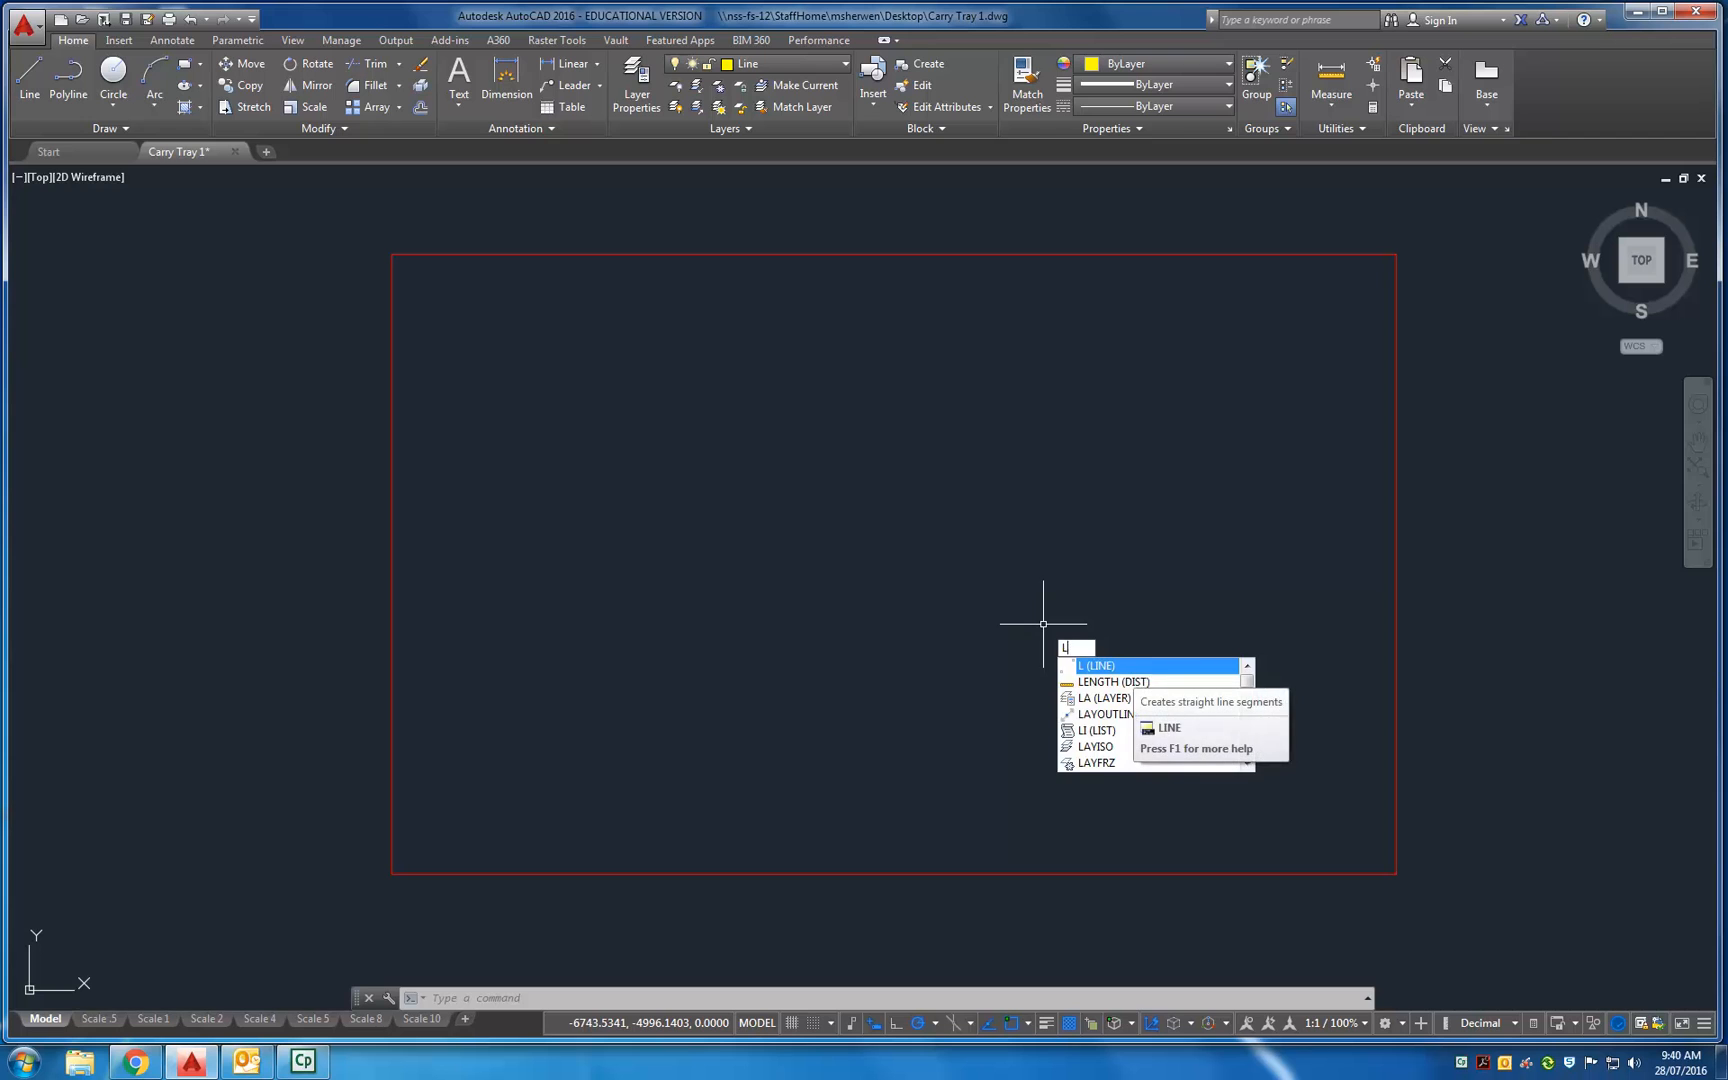
key(Return)
key(Escape)
key(Escape)
text(l)
key(Return)
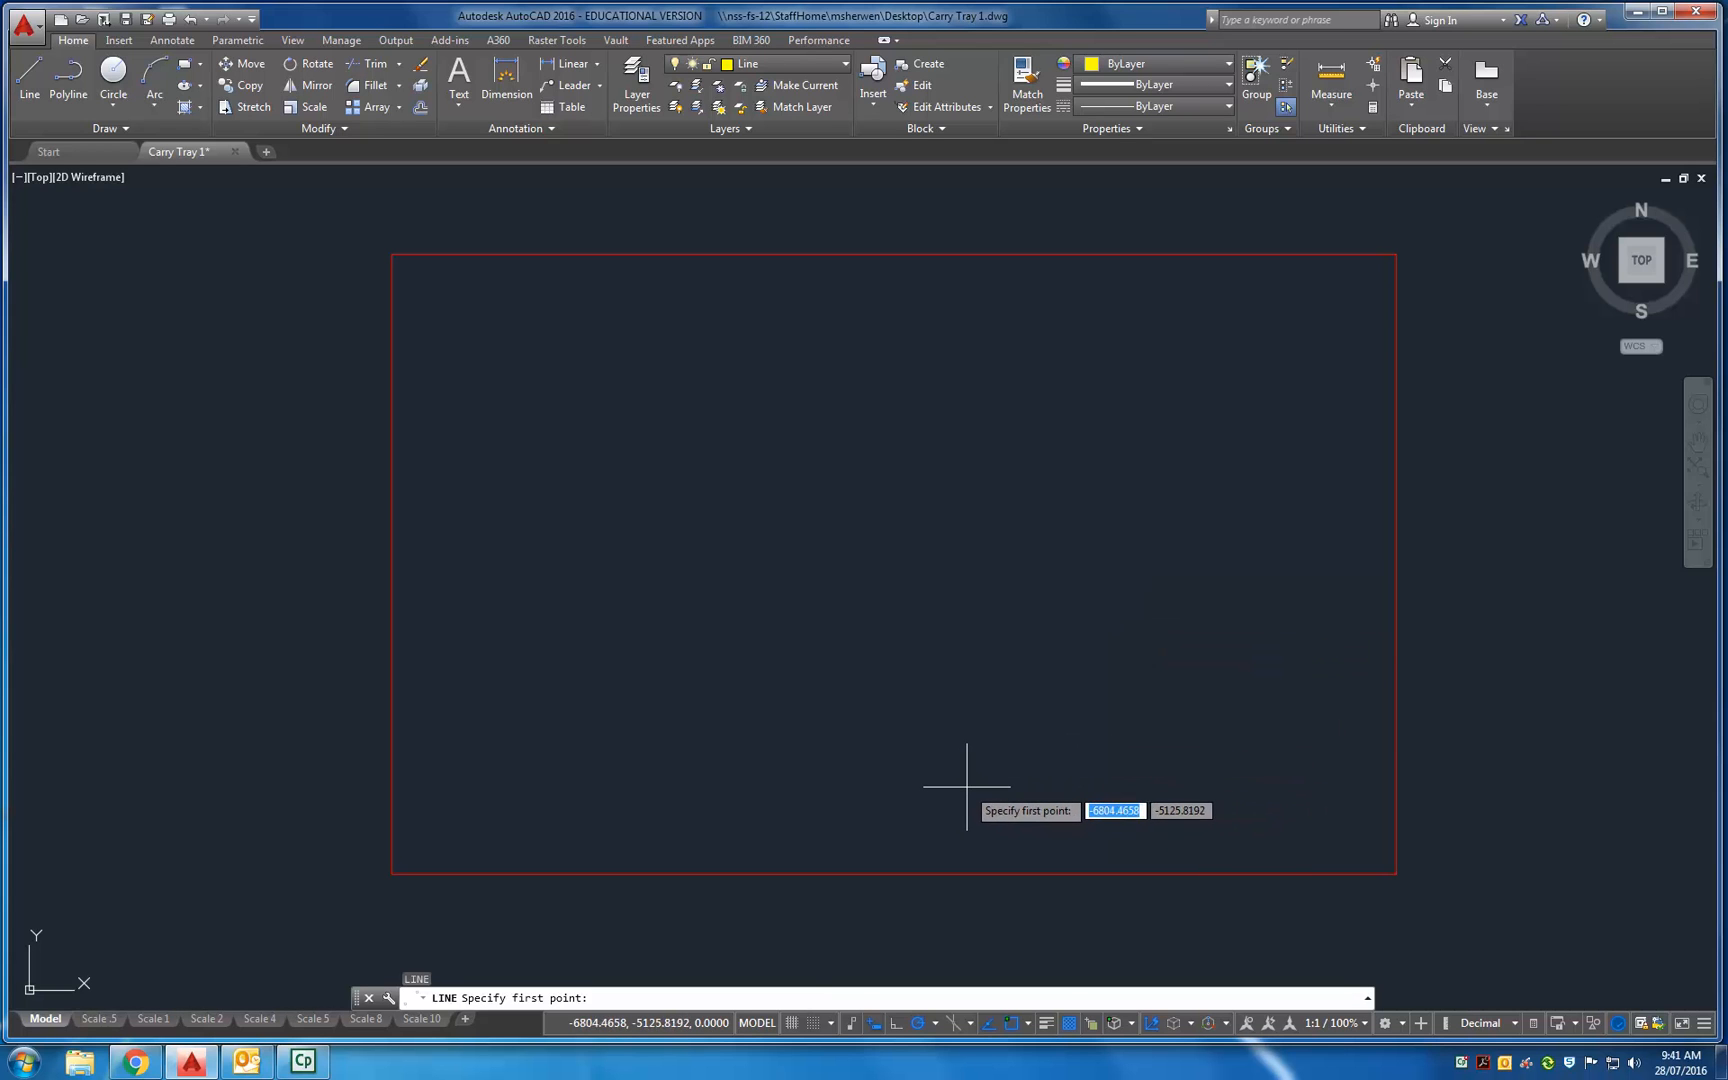
click(900, 797)
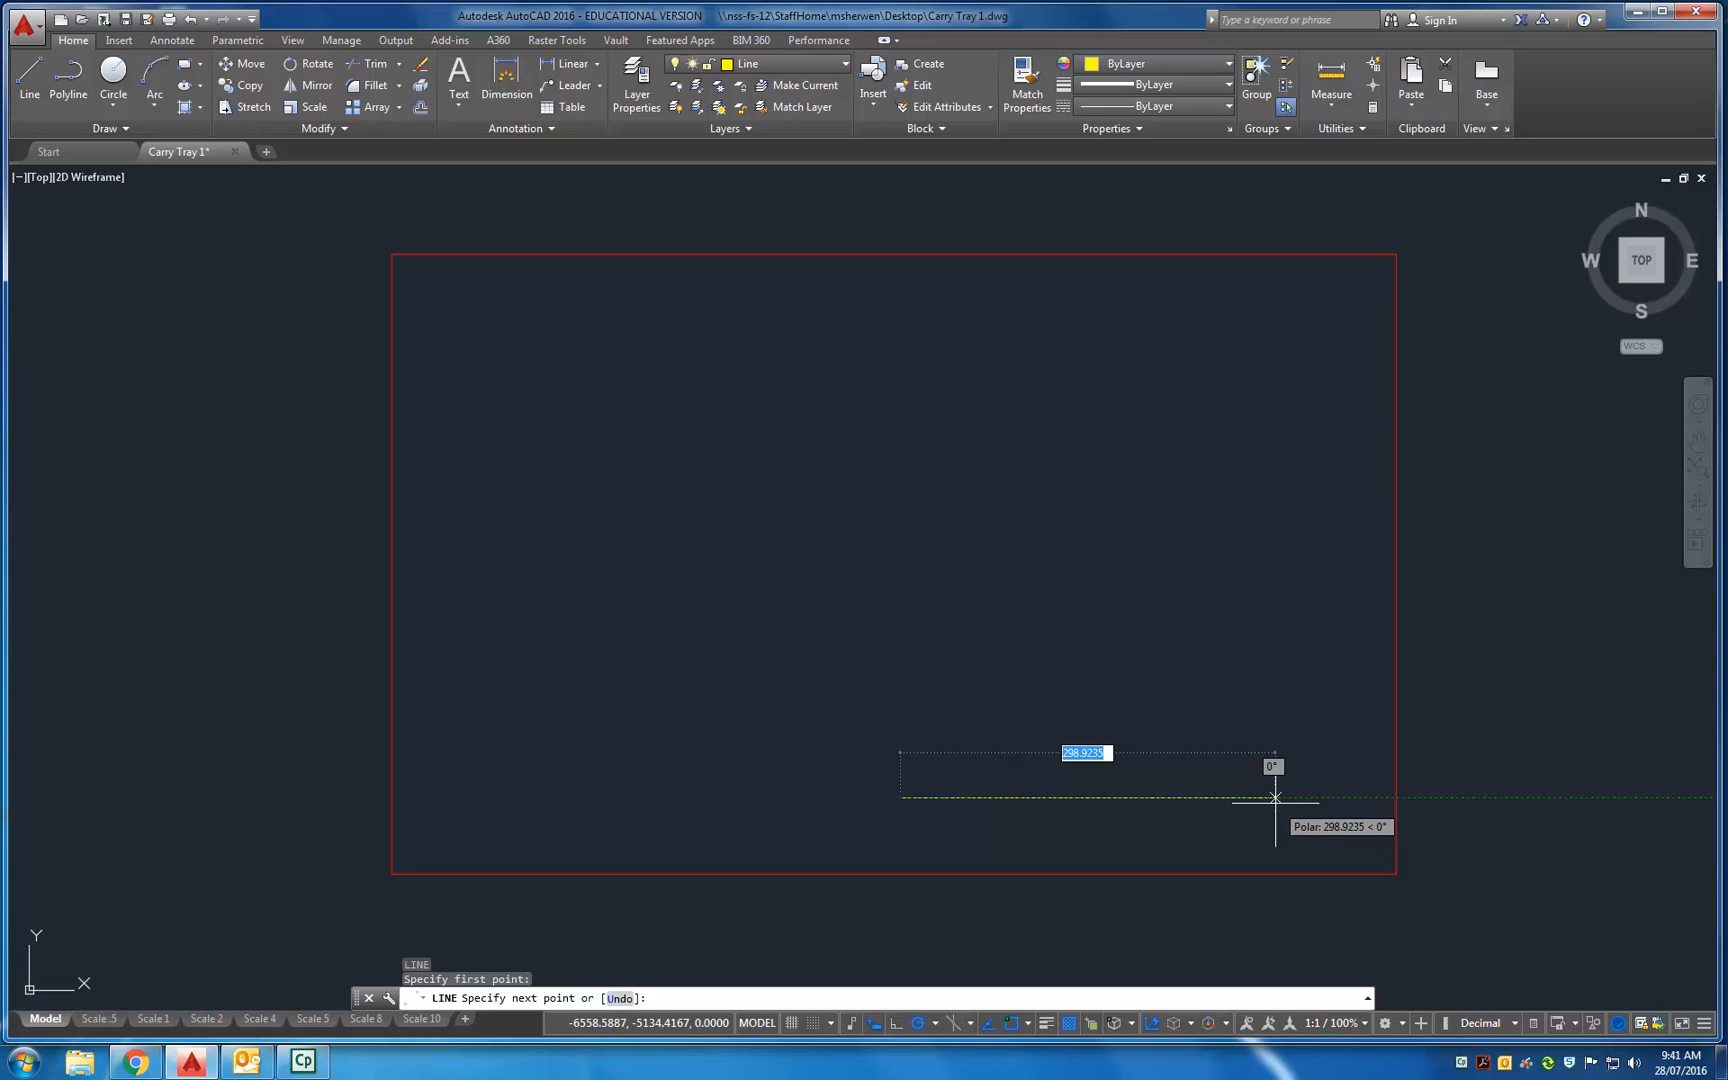
text(280)
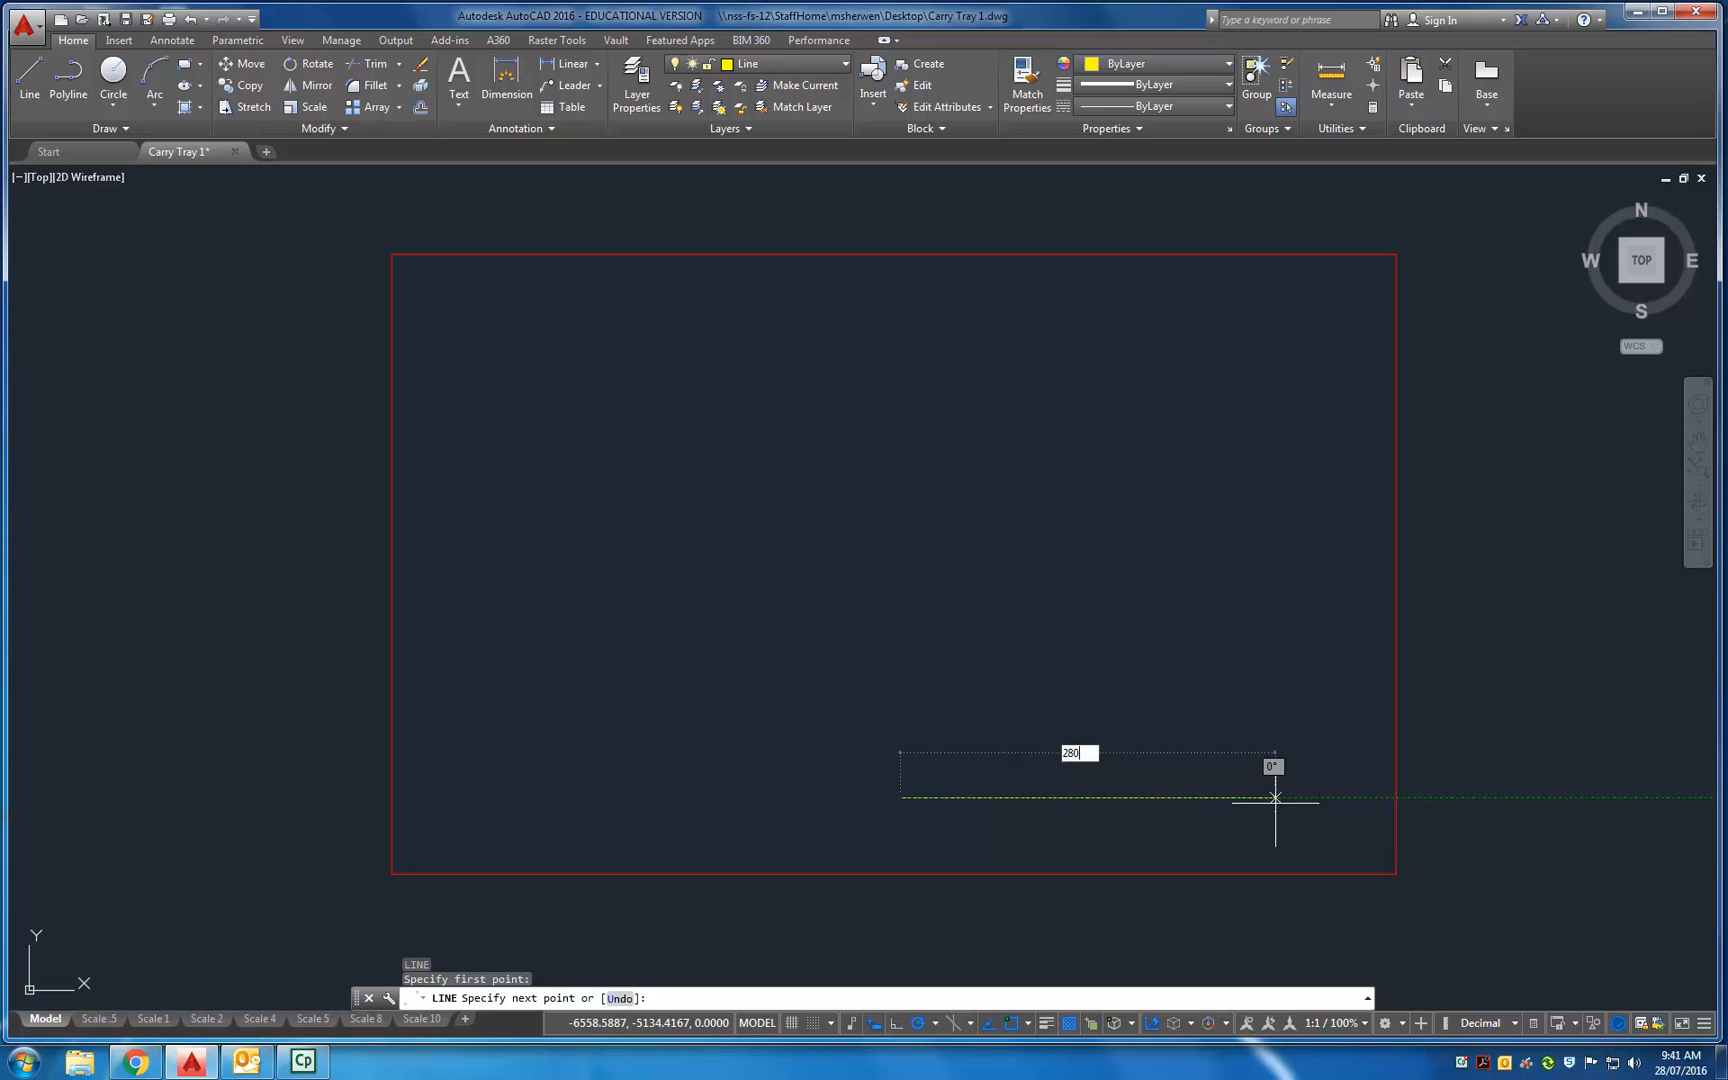
key(Return)
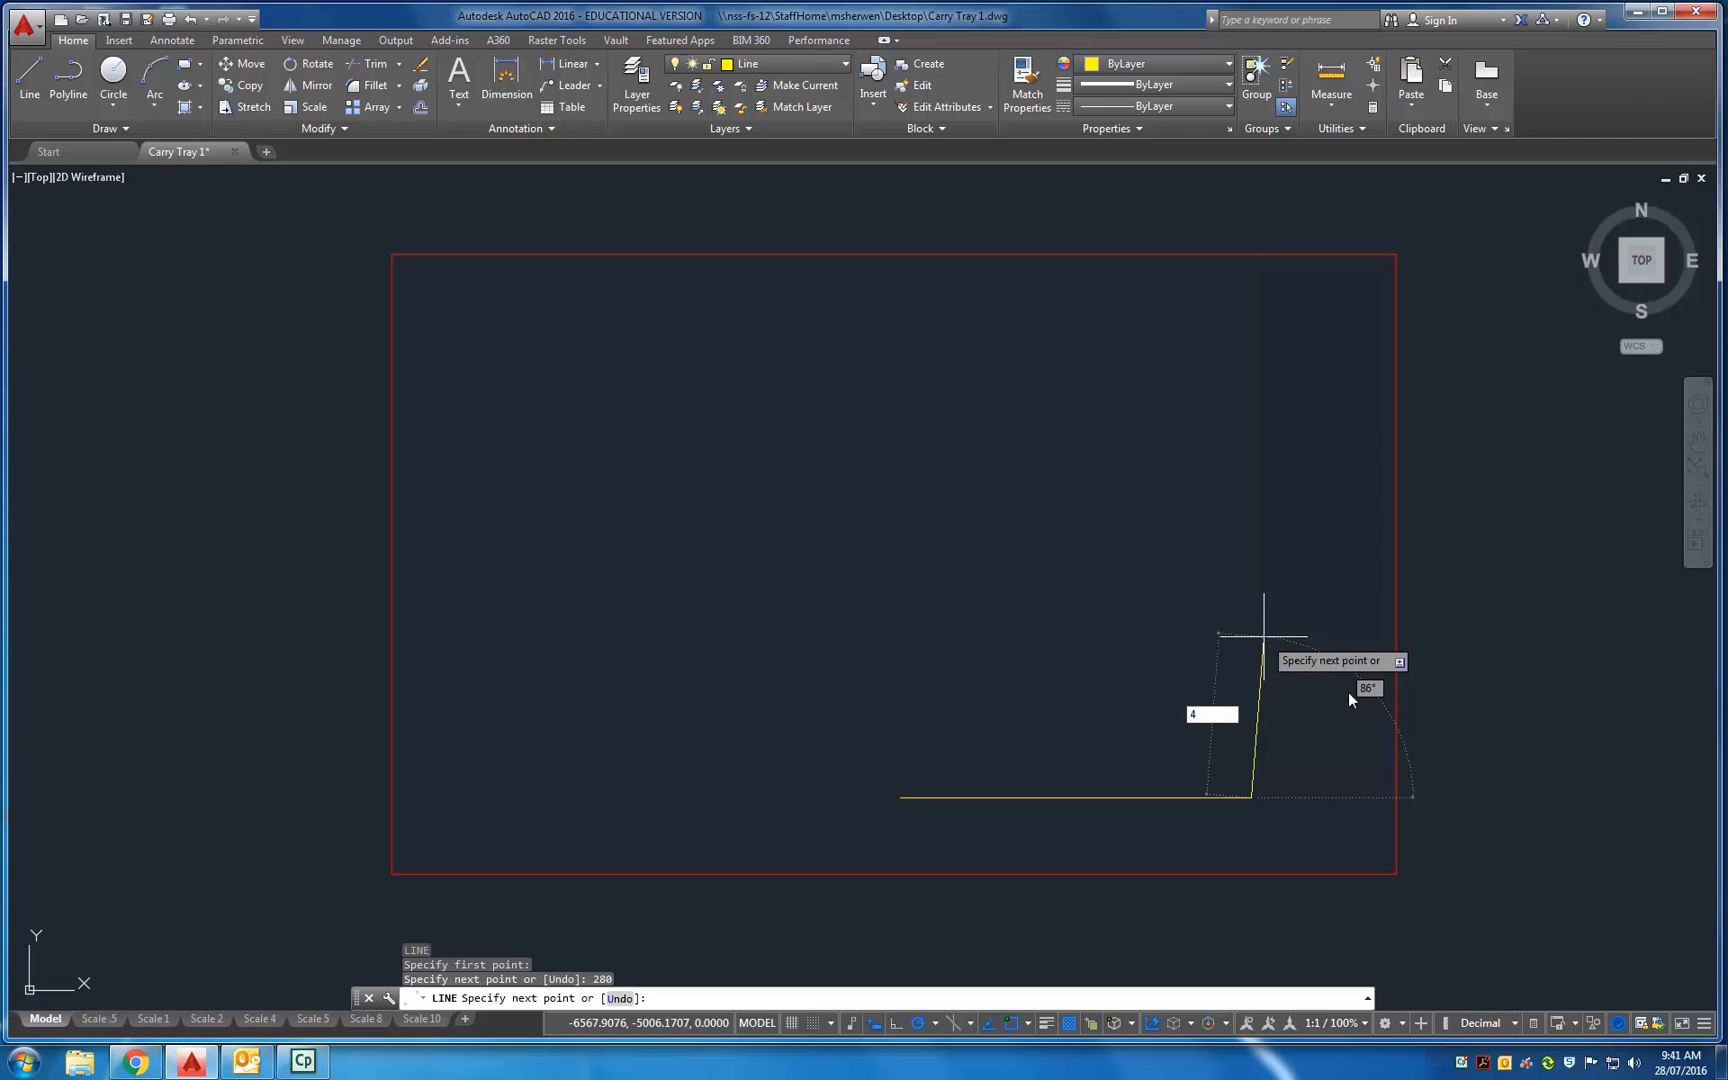
Draw a vertical line 40 units long upward from each end of the 280-unit base line.
key(Escape)
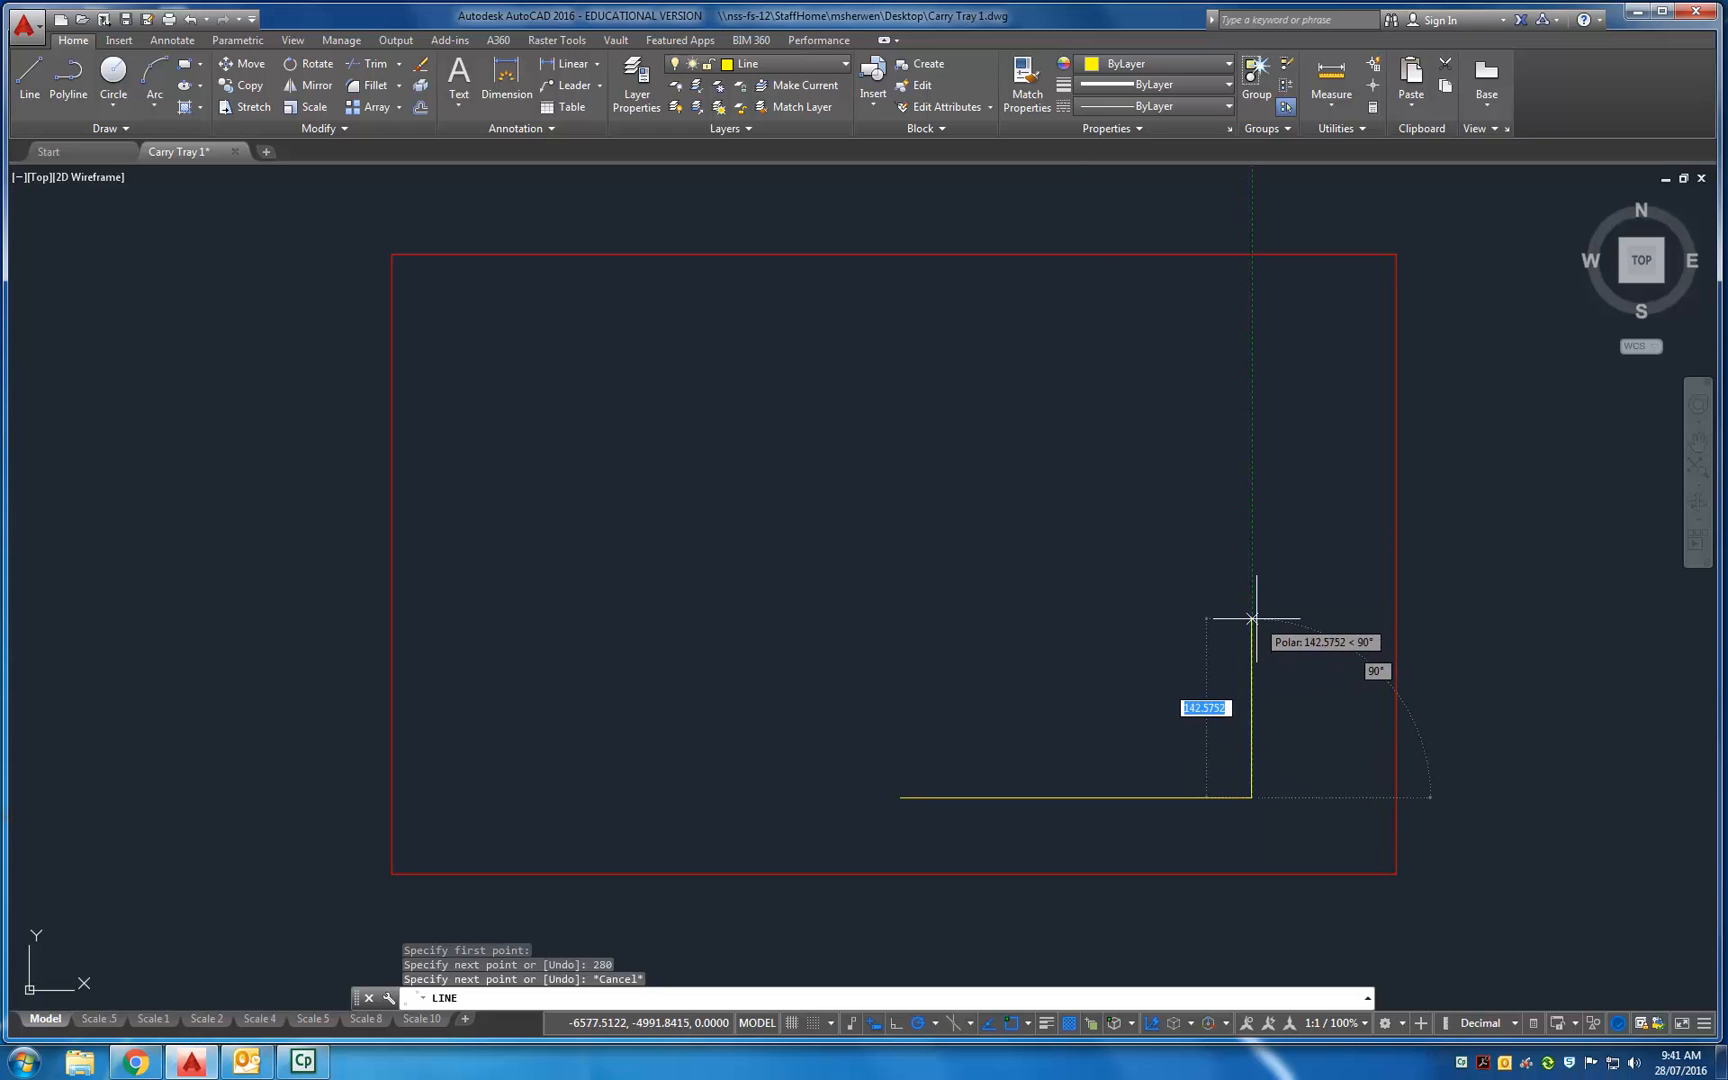
text(40)
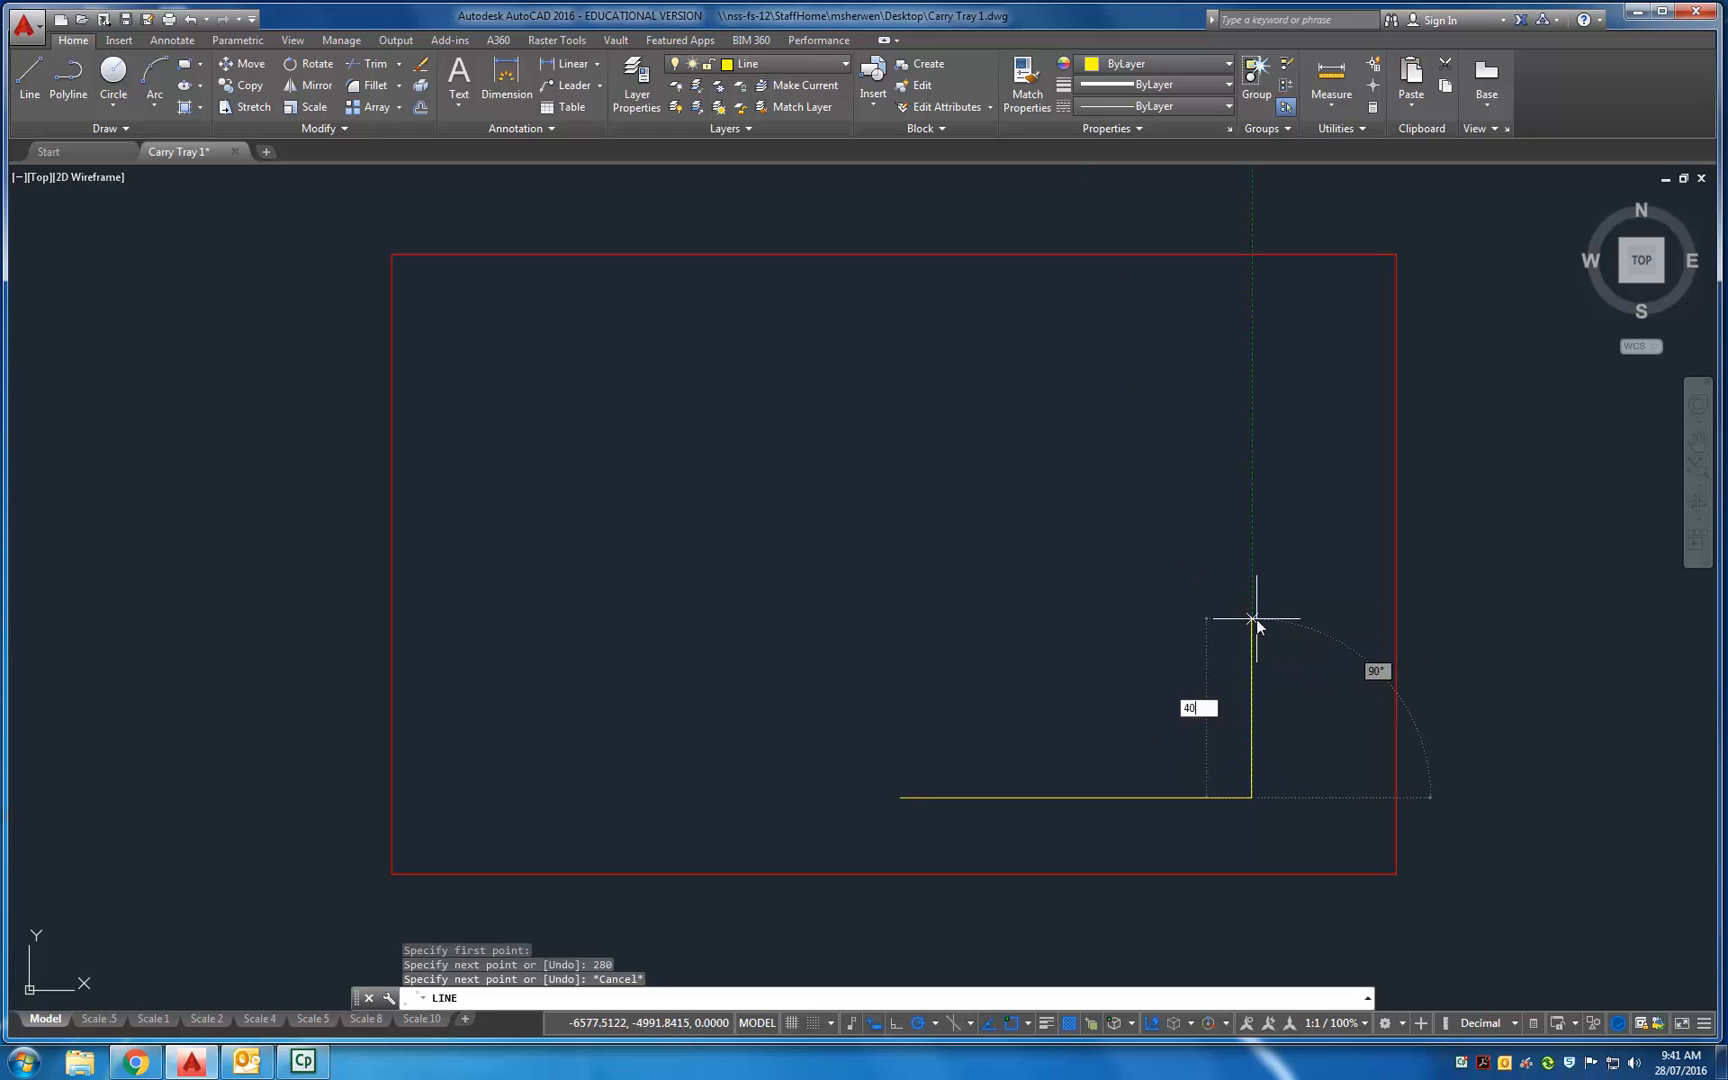
key(Return)
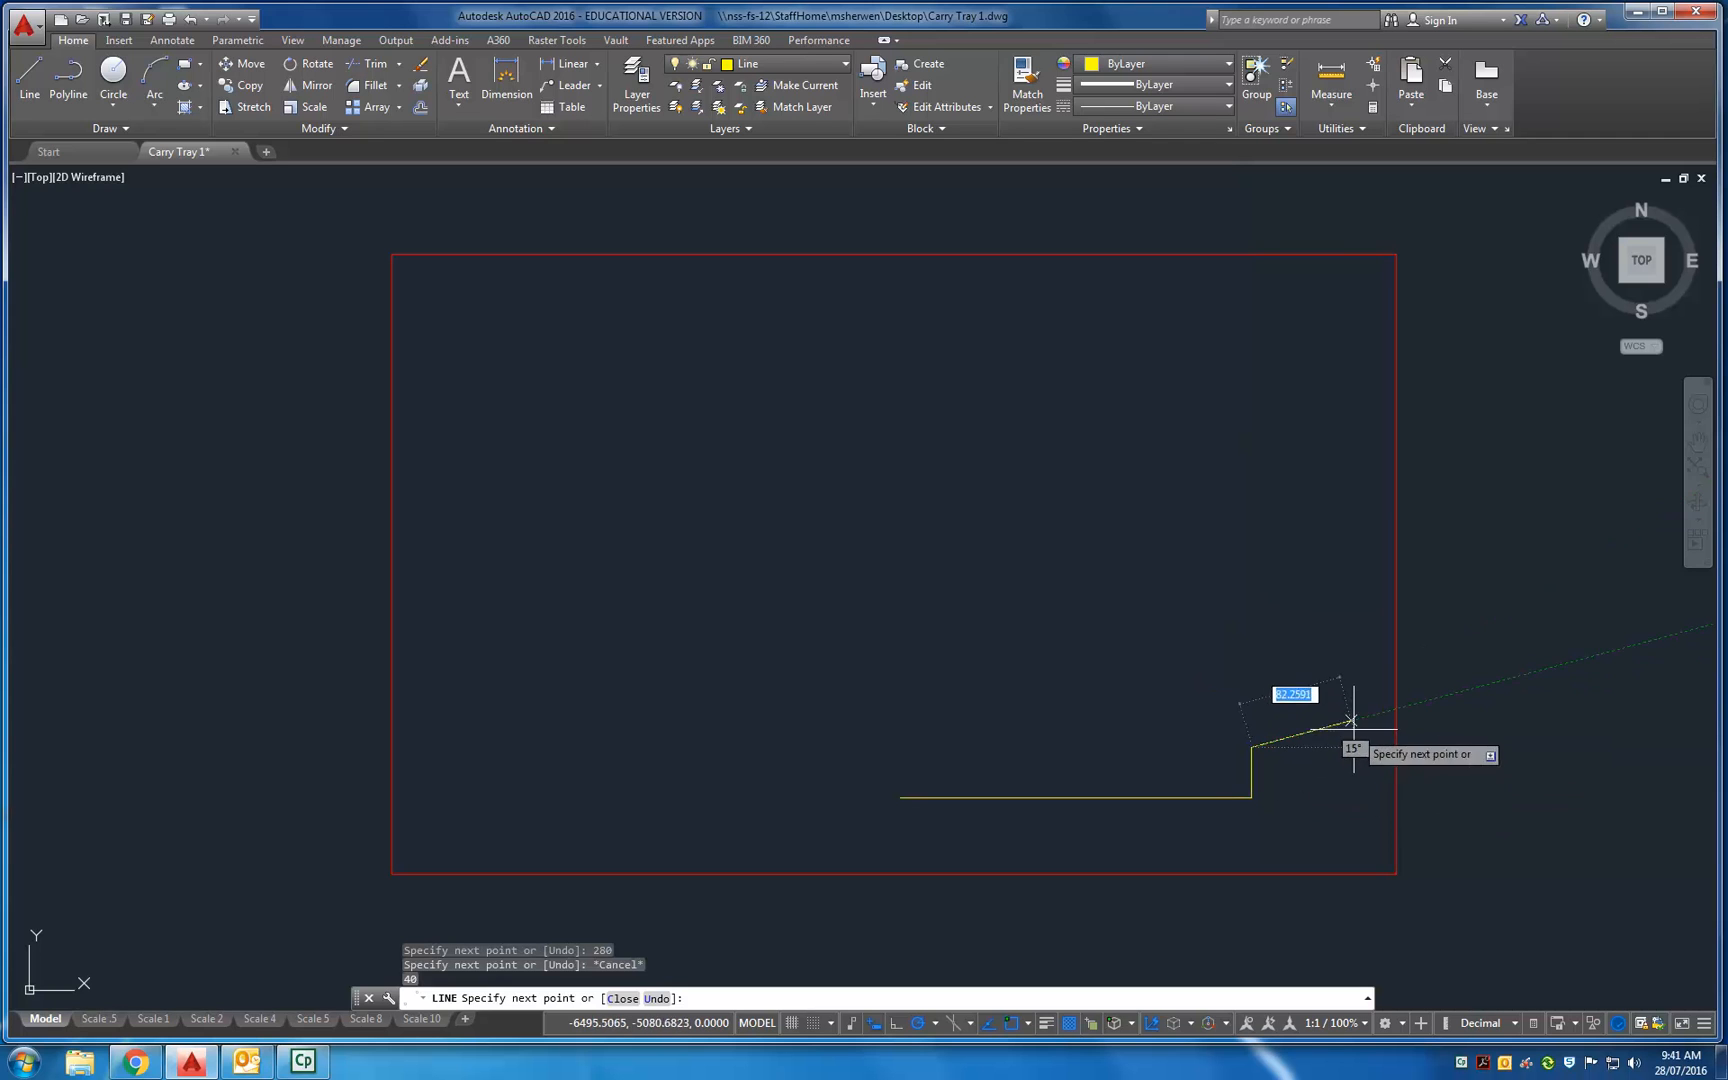
key(Escape)
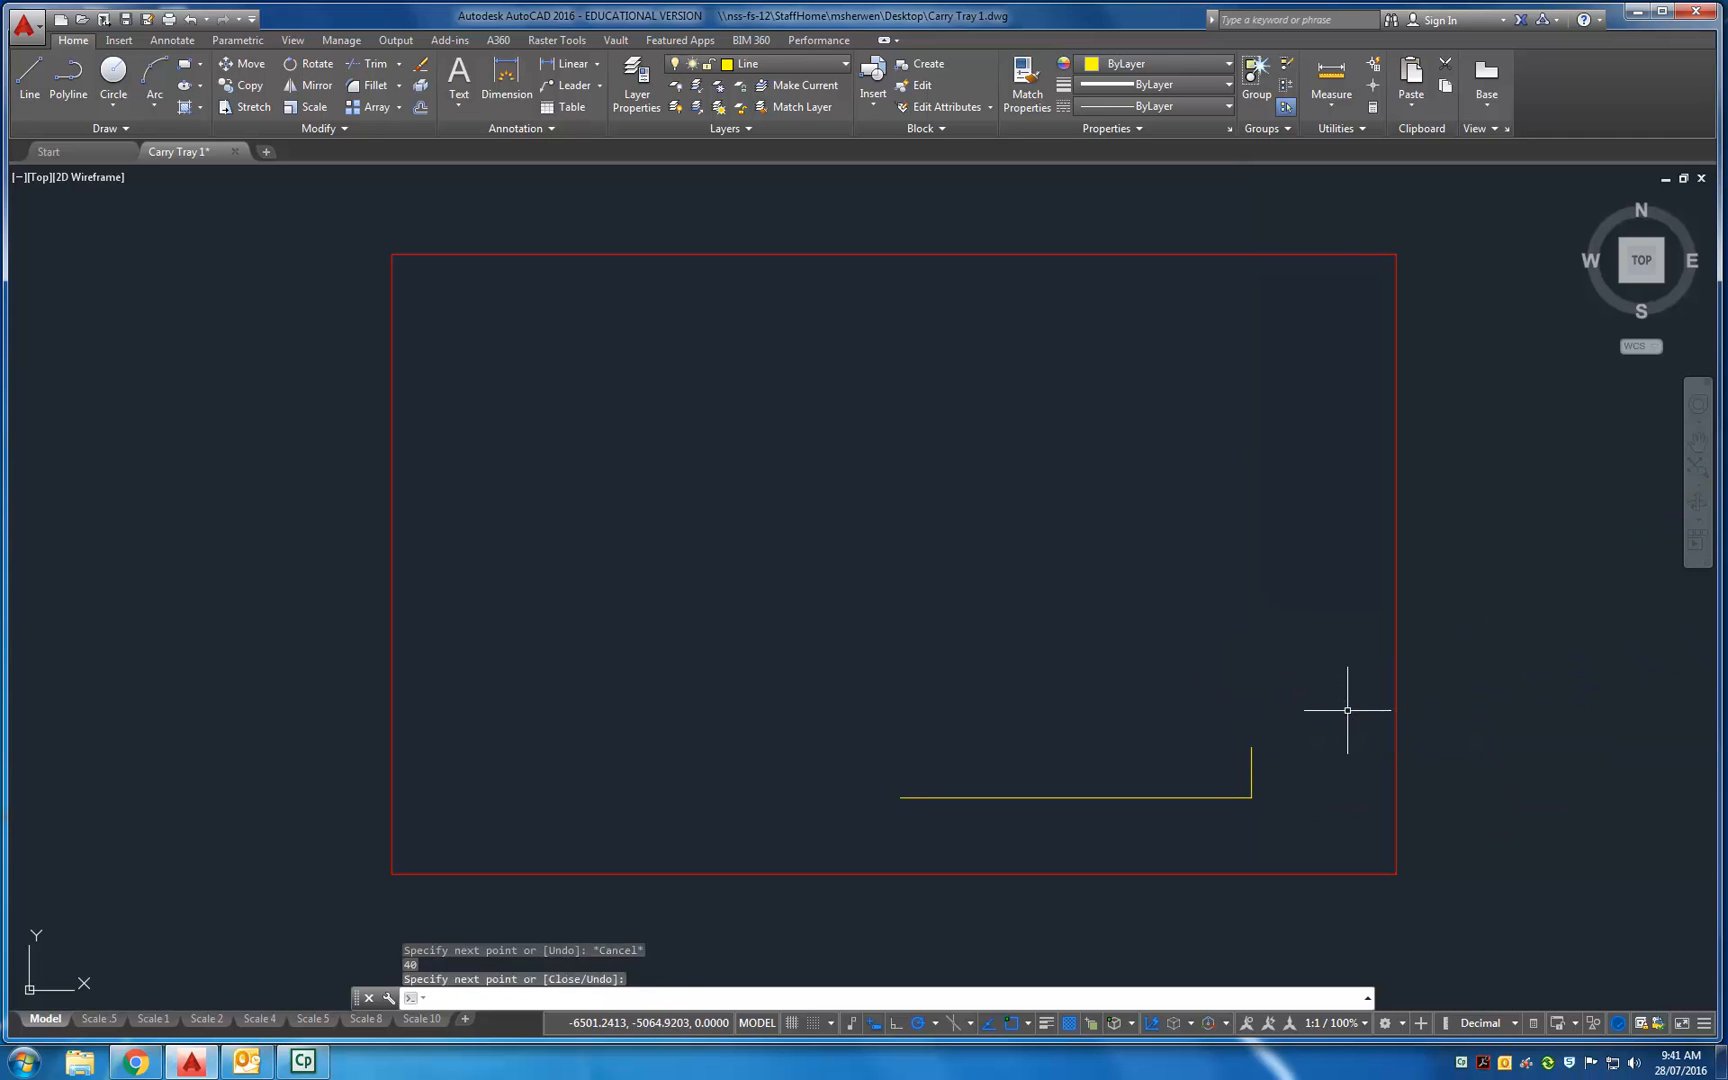
key(Return)
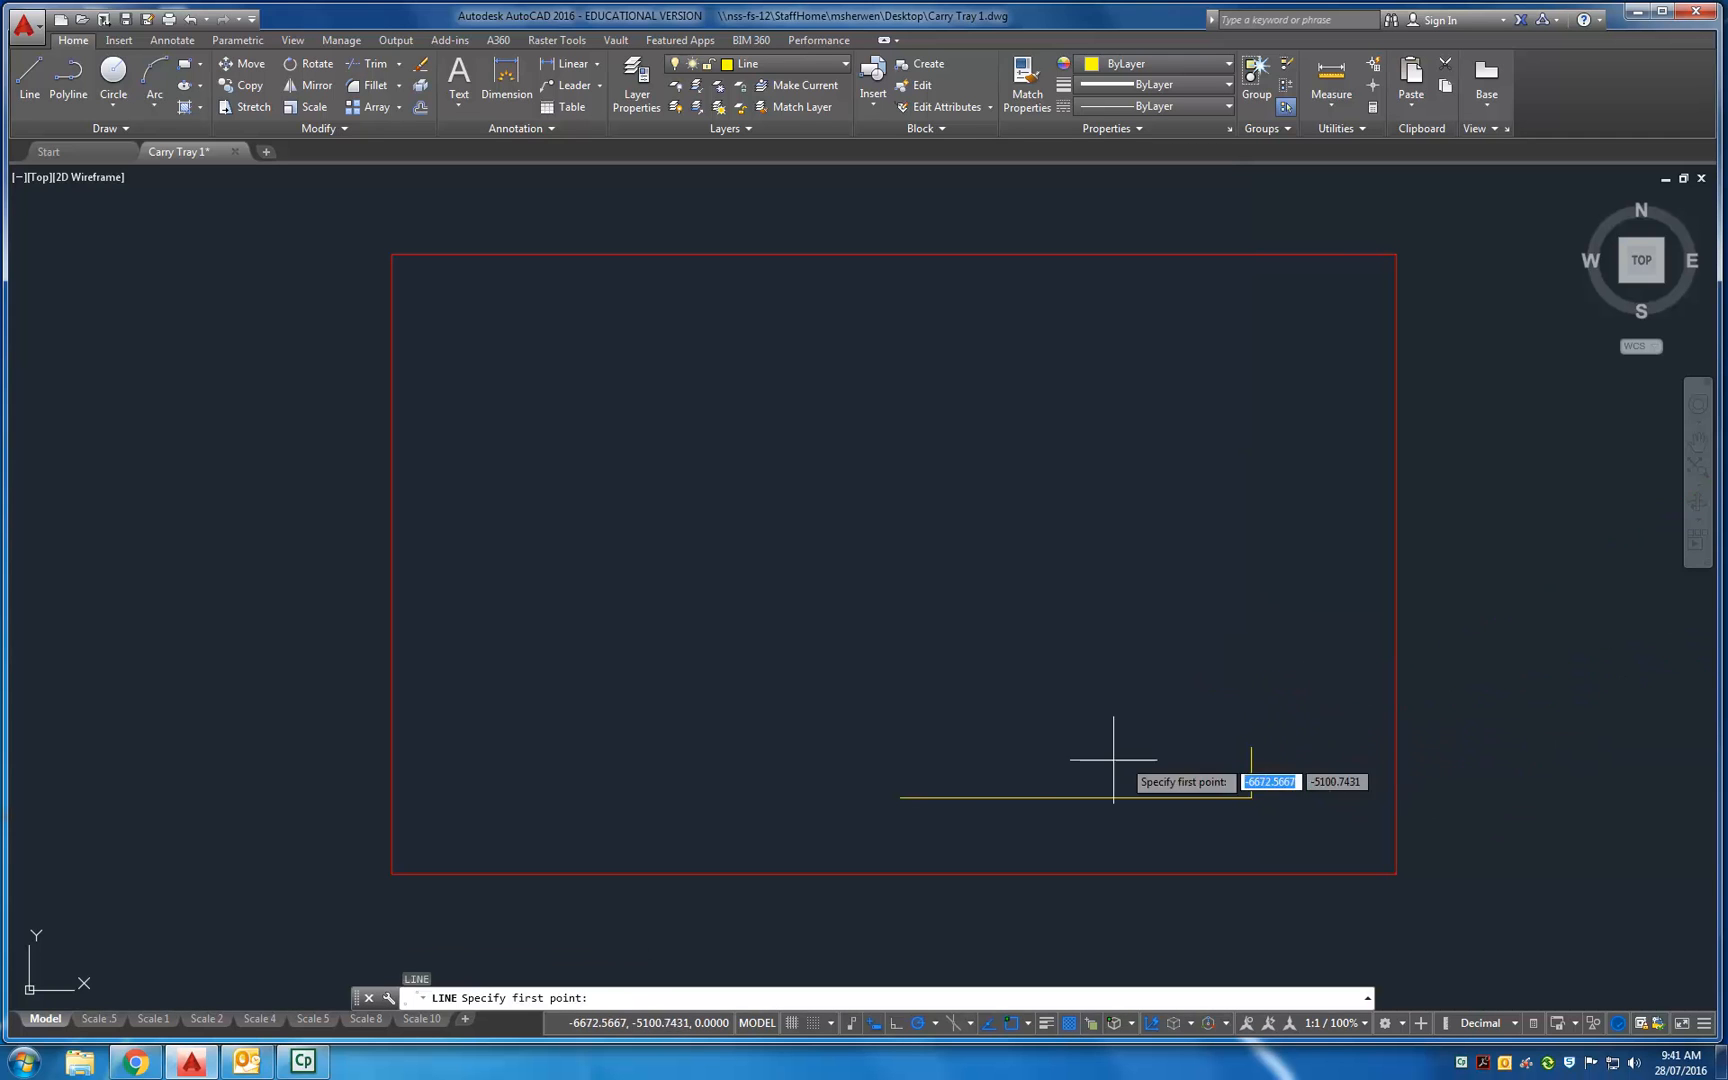
click(900, 797)
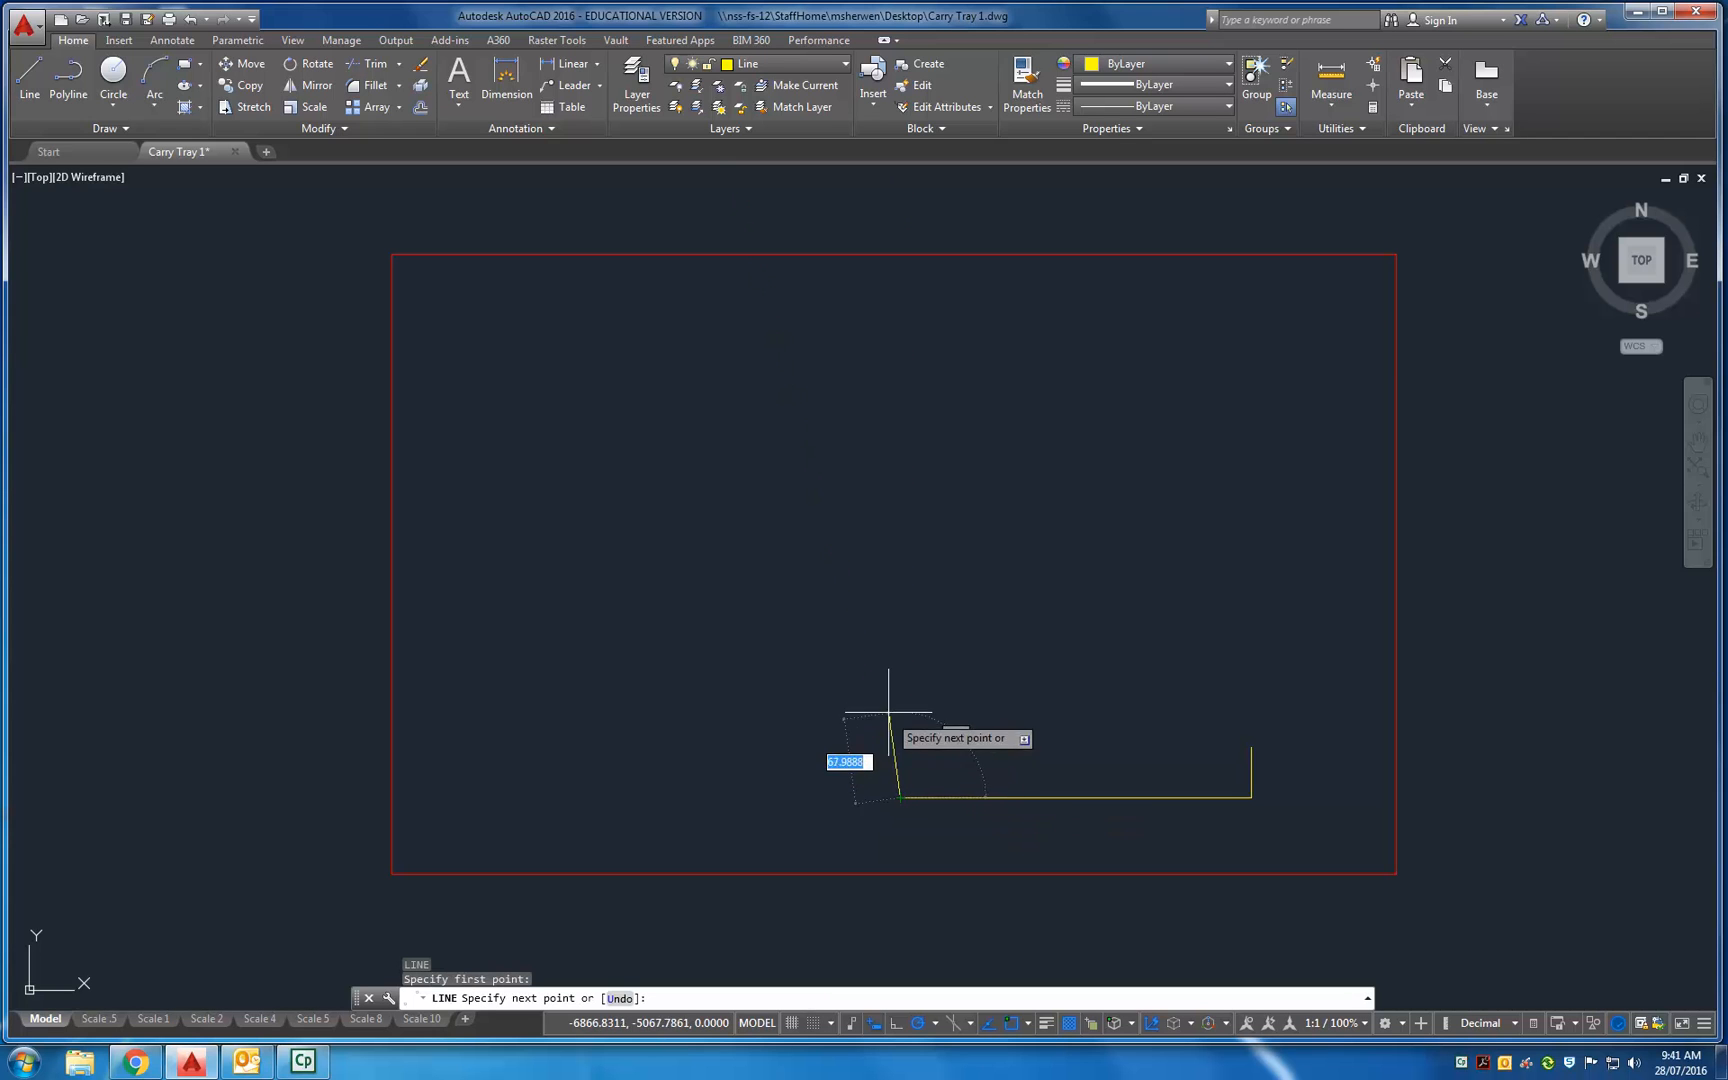
text(40)
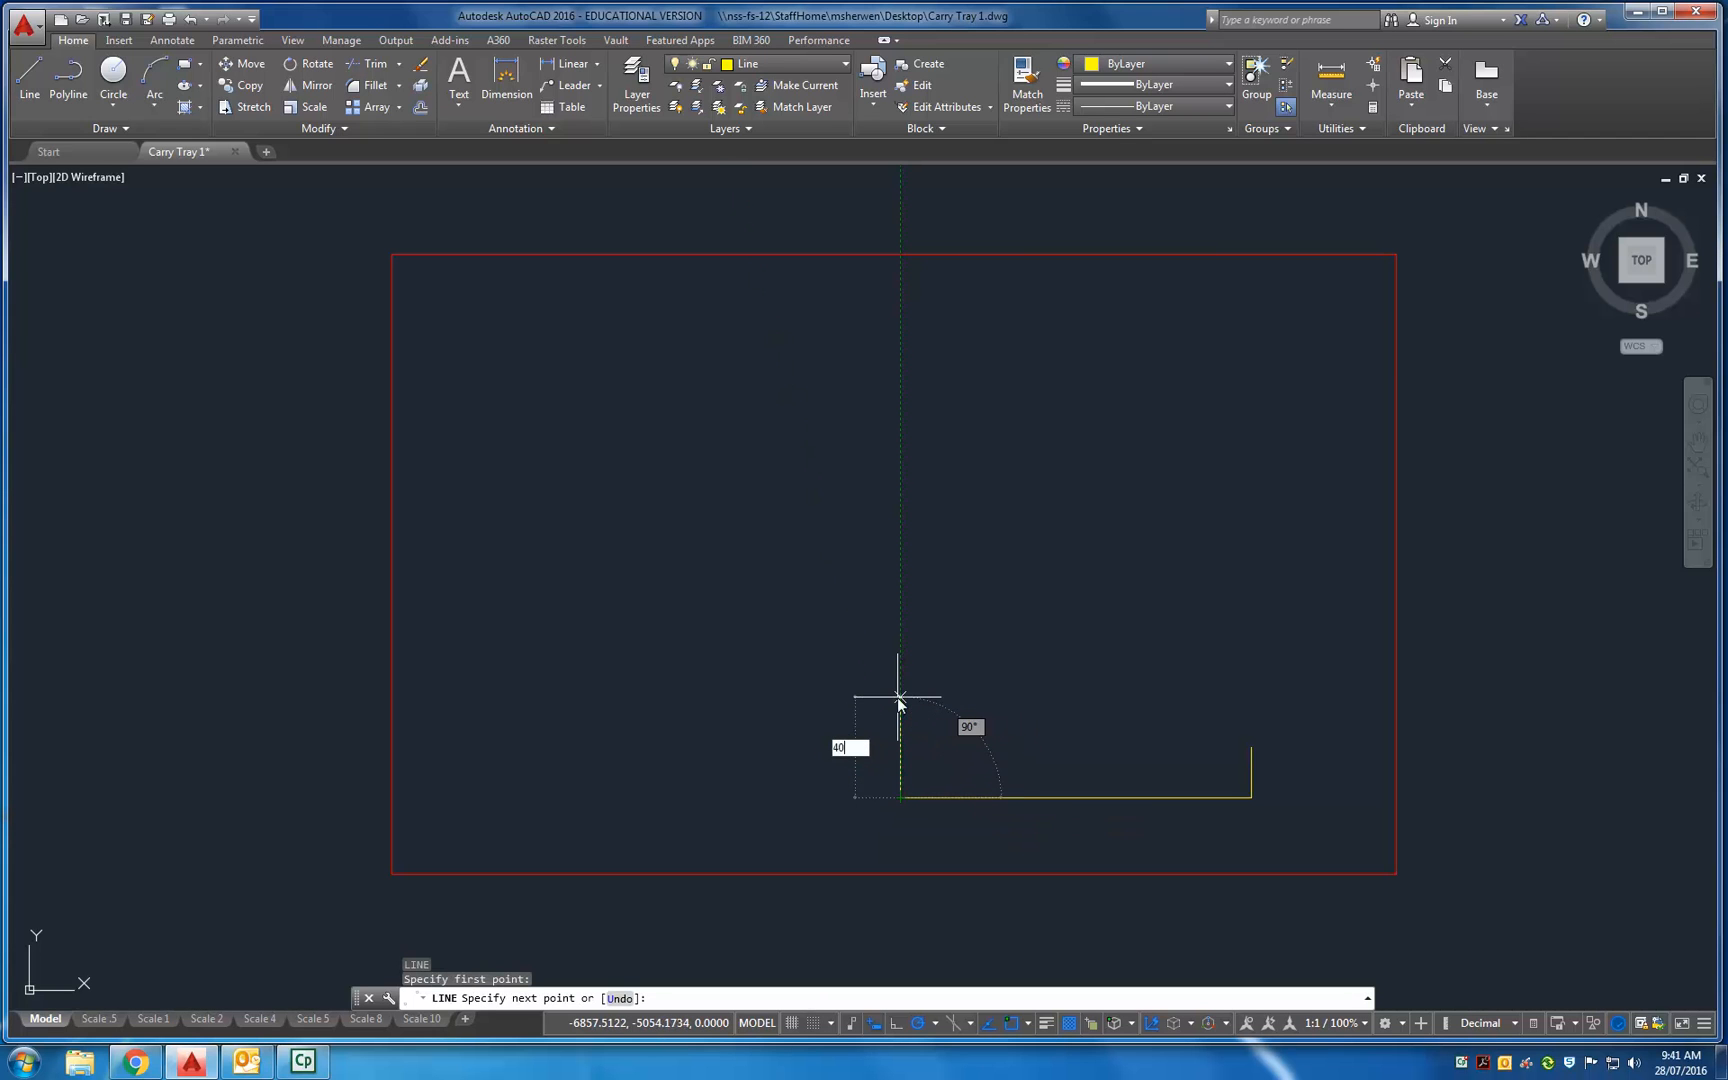
key(Return)
key(Return)
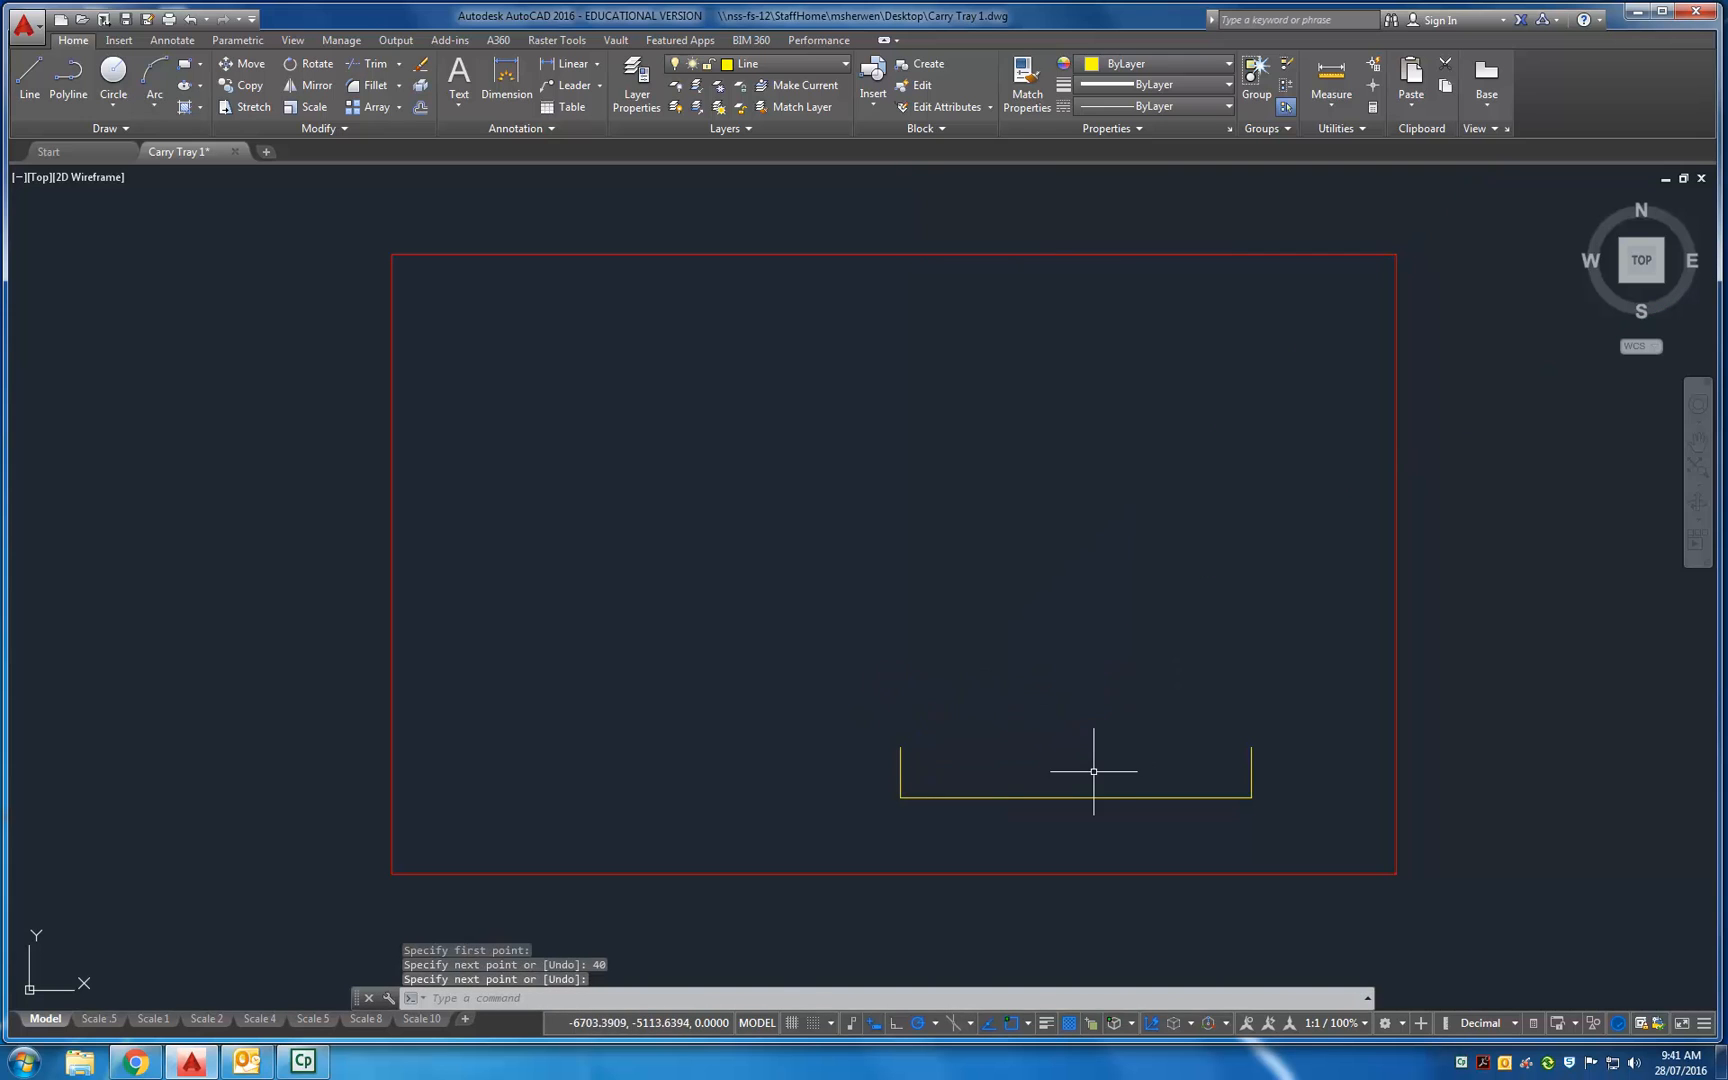
Draw a vertical line 80 units long upward from the midpoint of the base line, using the Midpoint object snap.
key(Return)
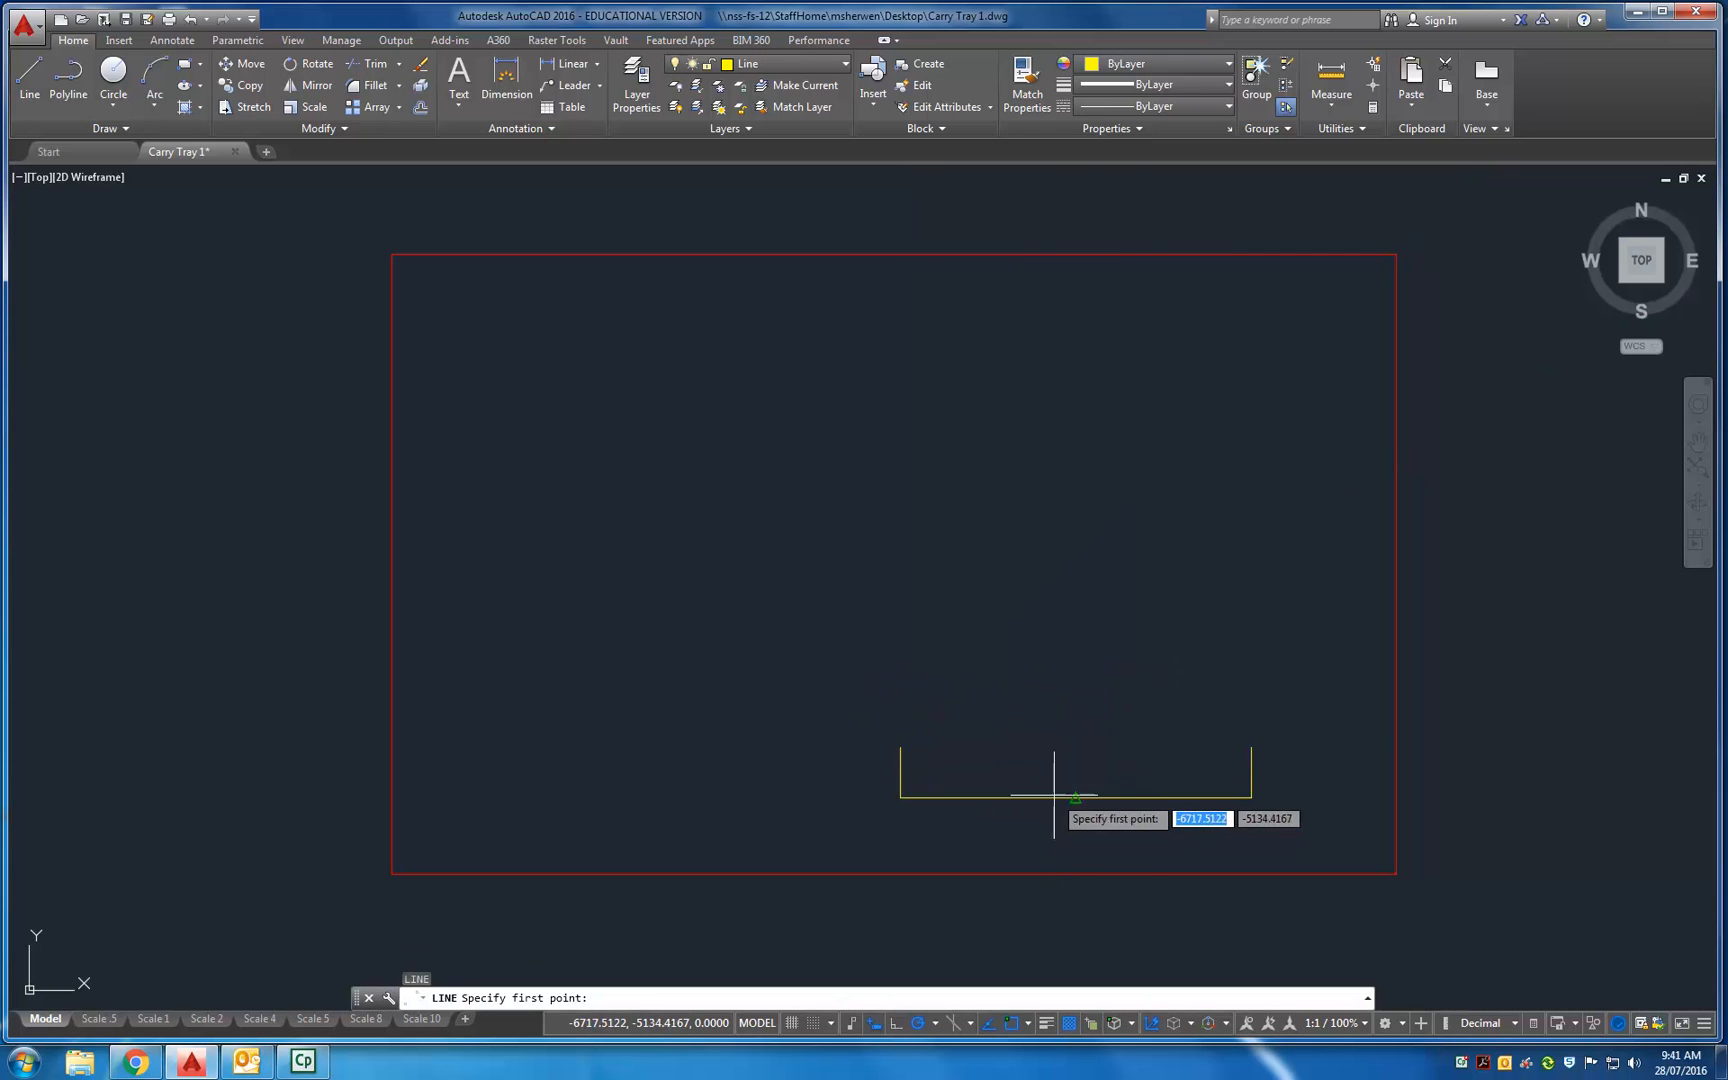
scroll(1073, 782, up, 3)
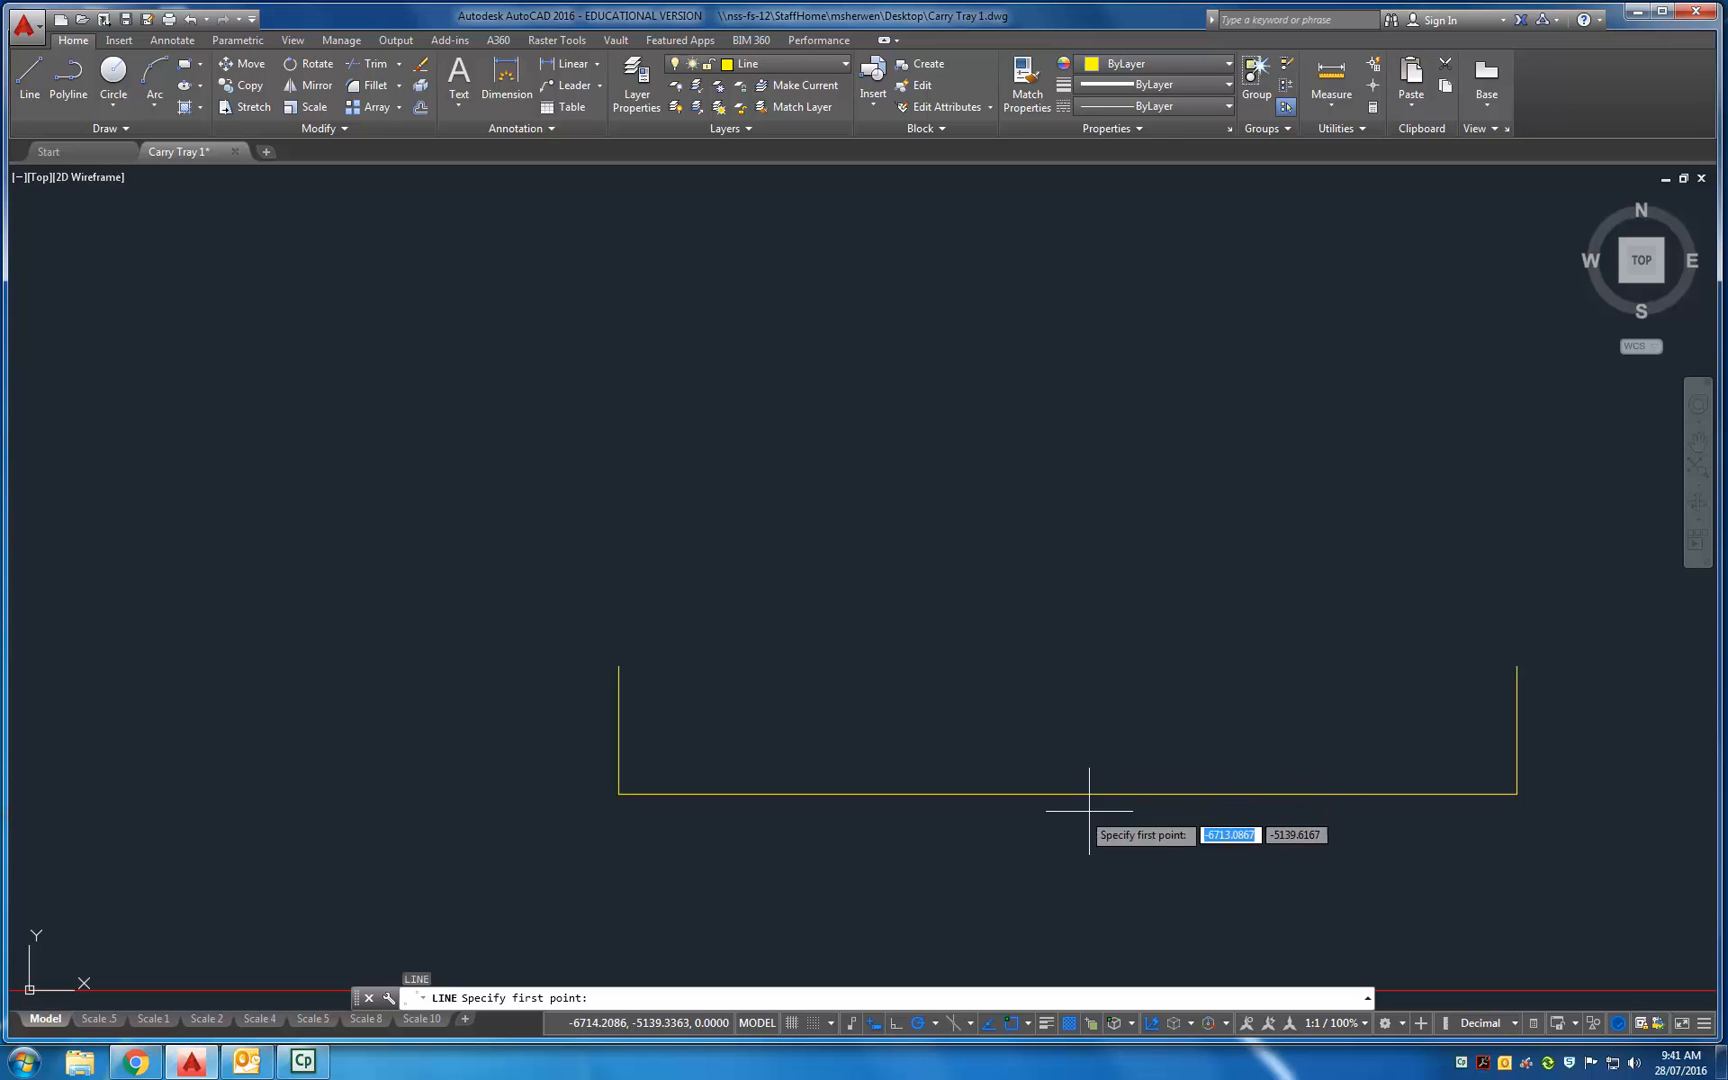
key(Escape)
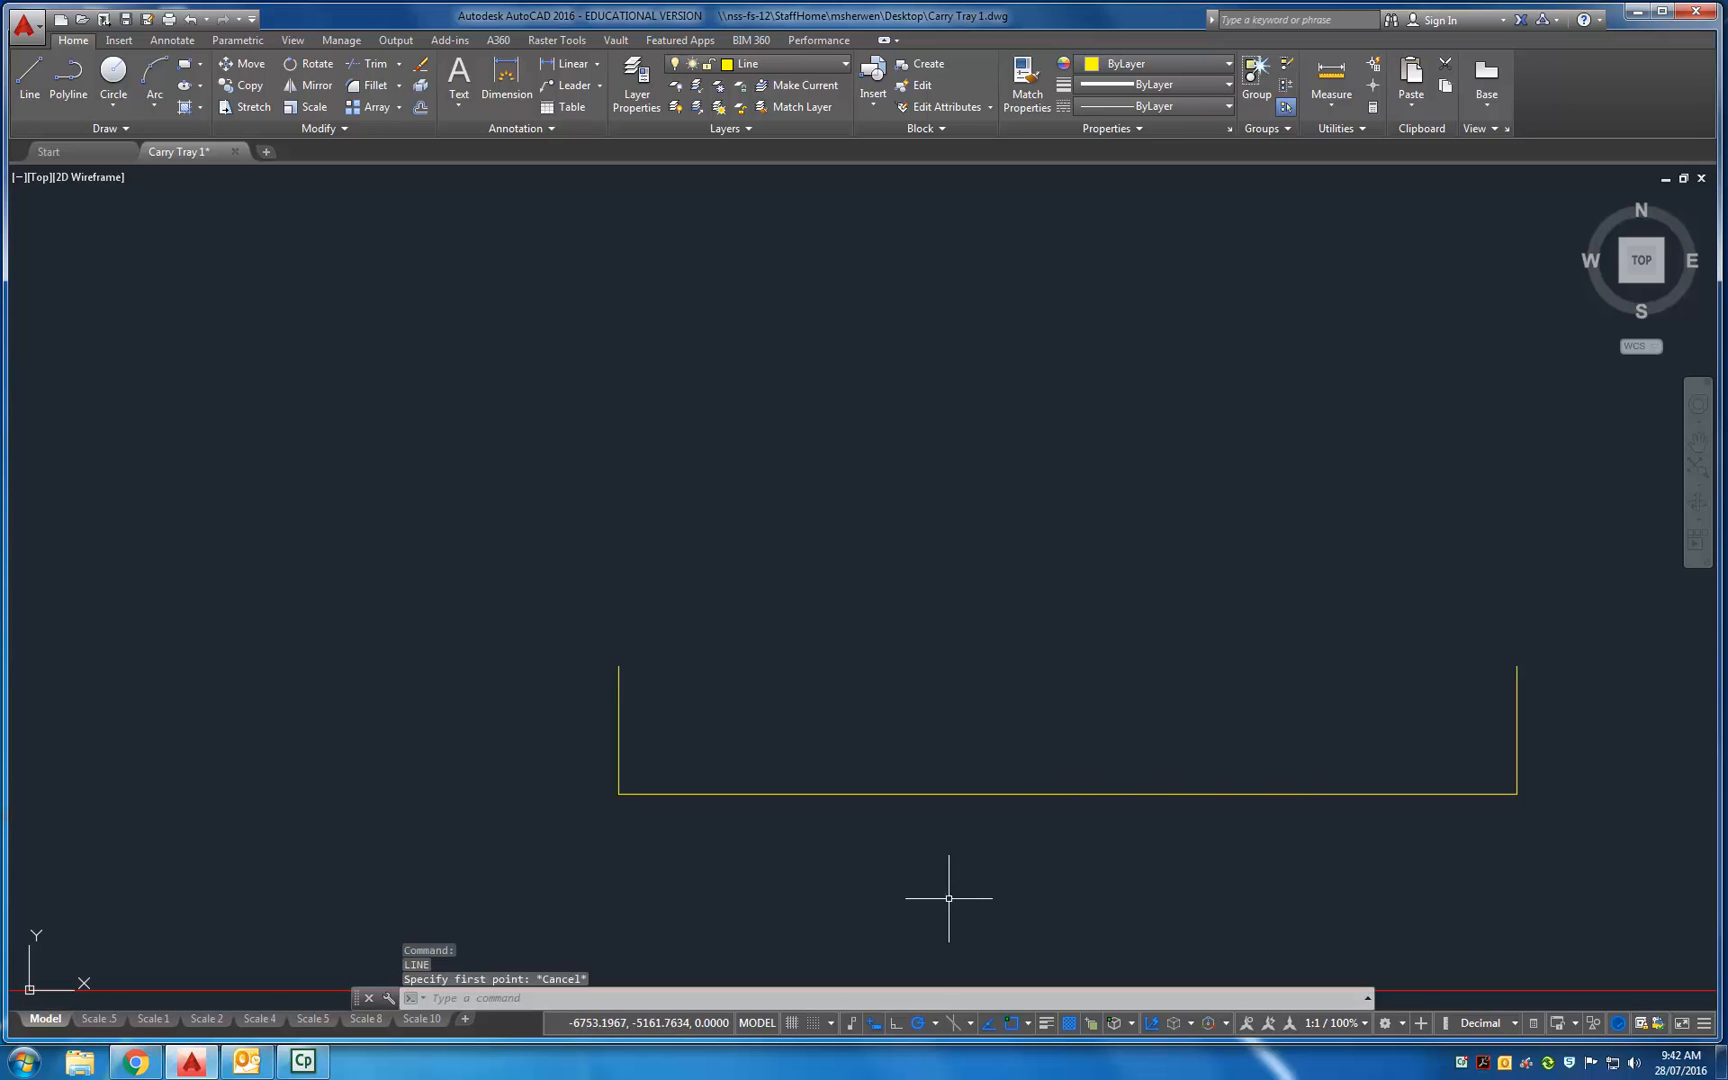
click(1027, 1023)
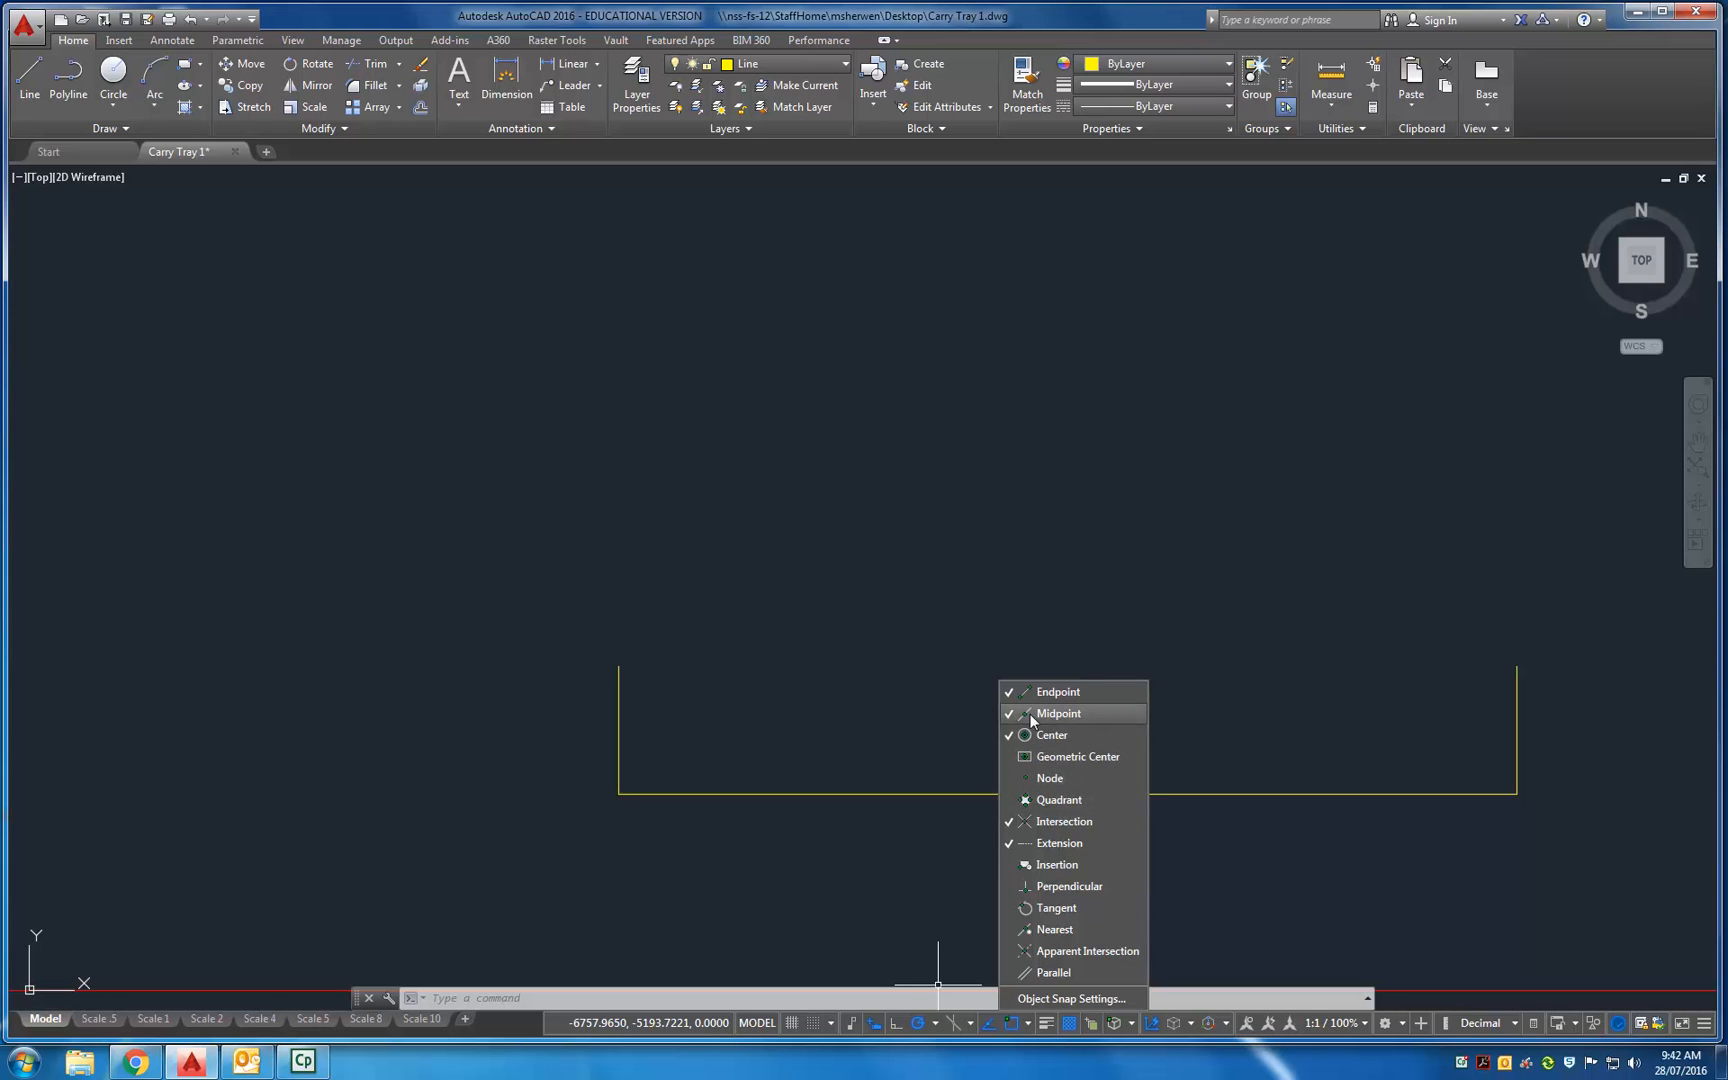
click(1094, 712)
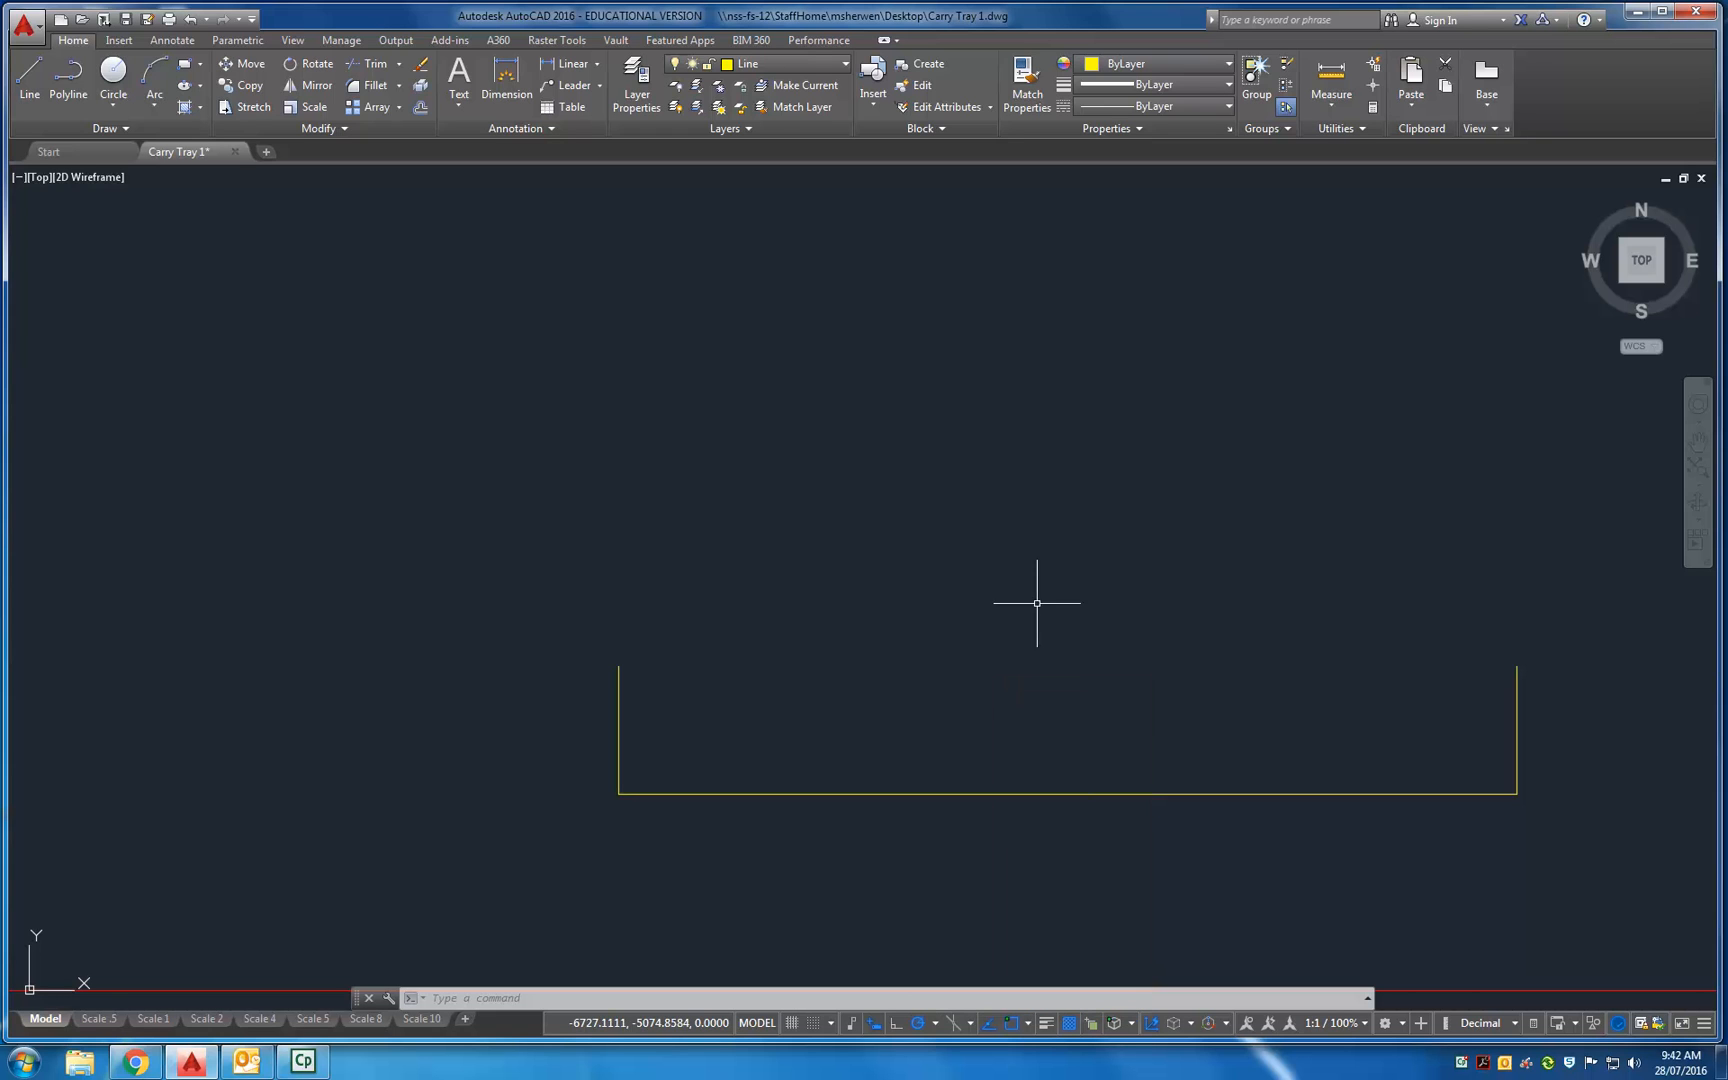
click(29, 80)
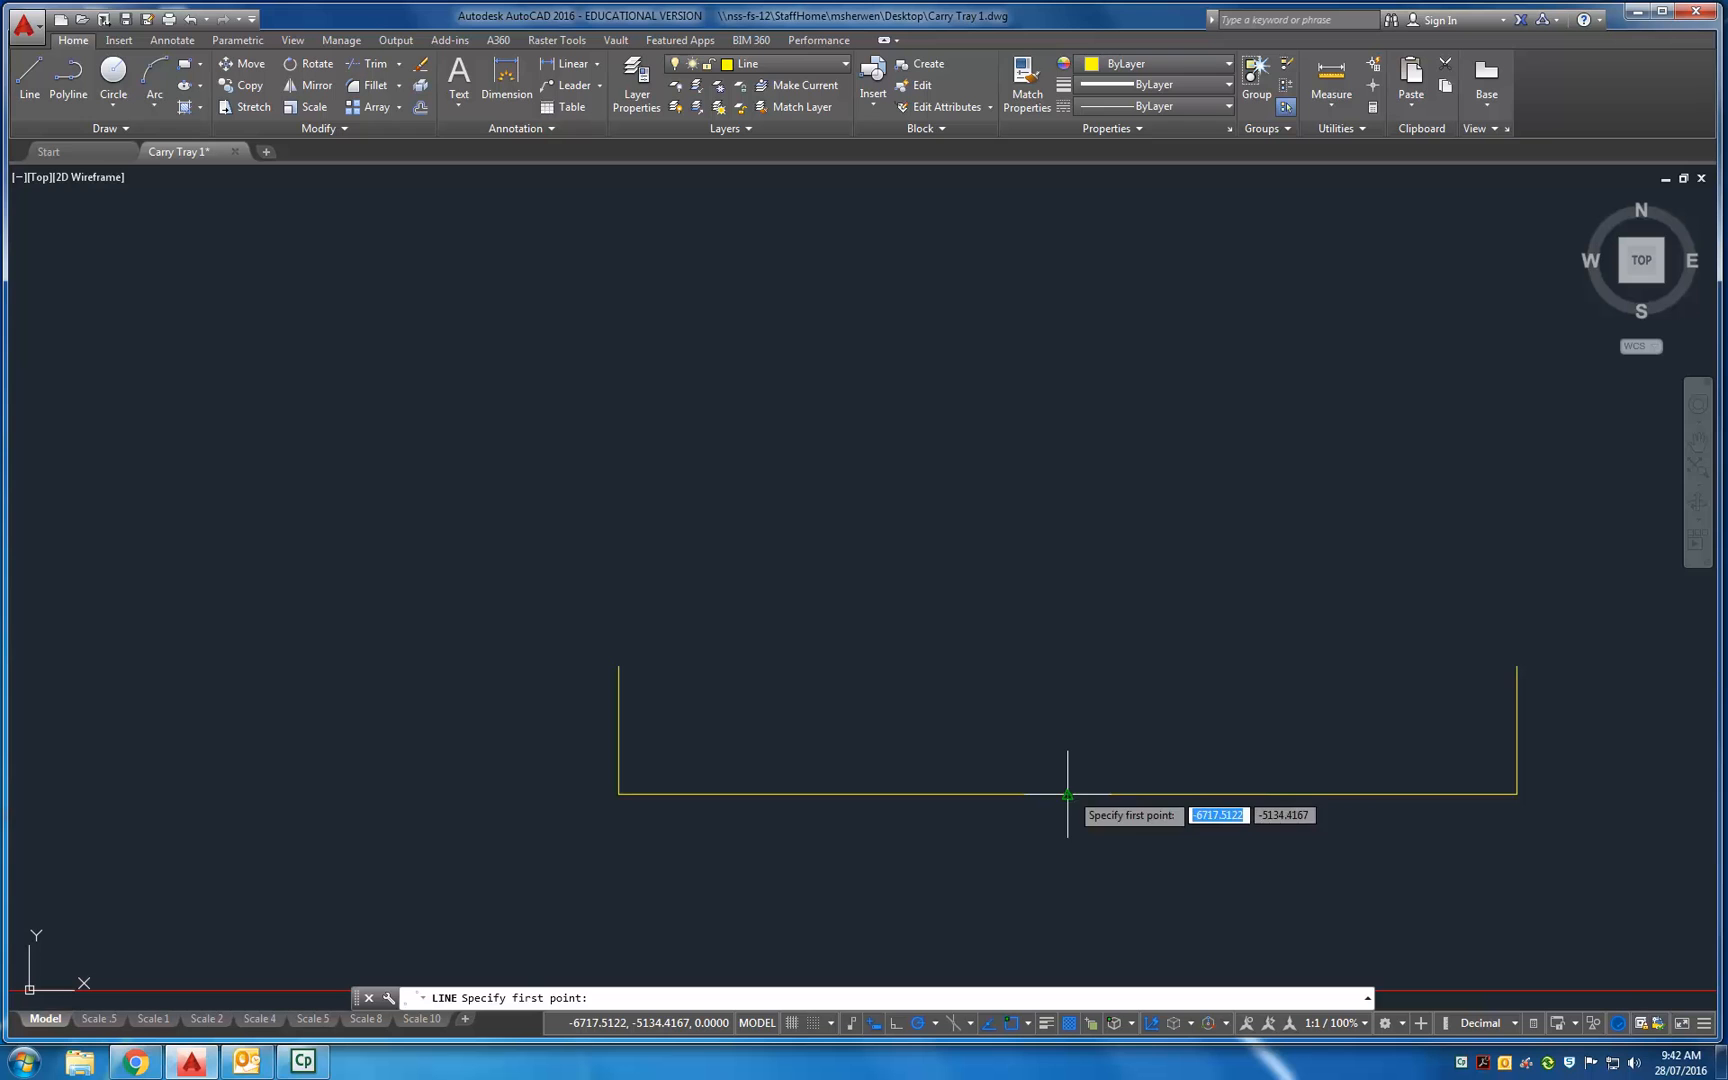
click(1067, 794)
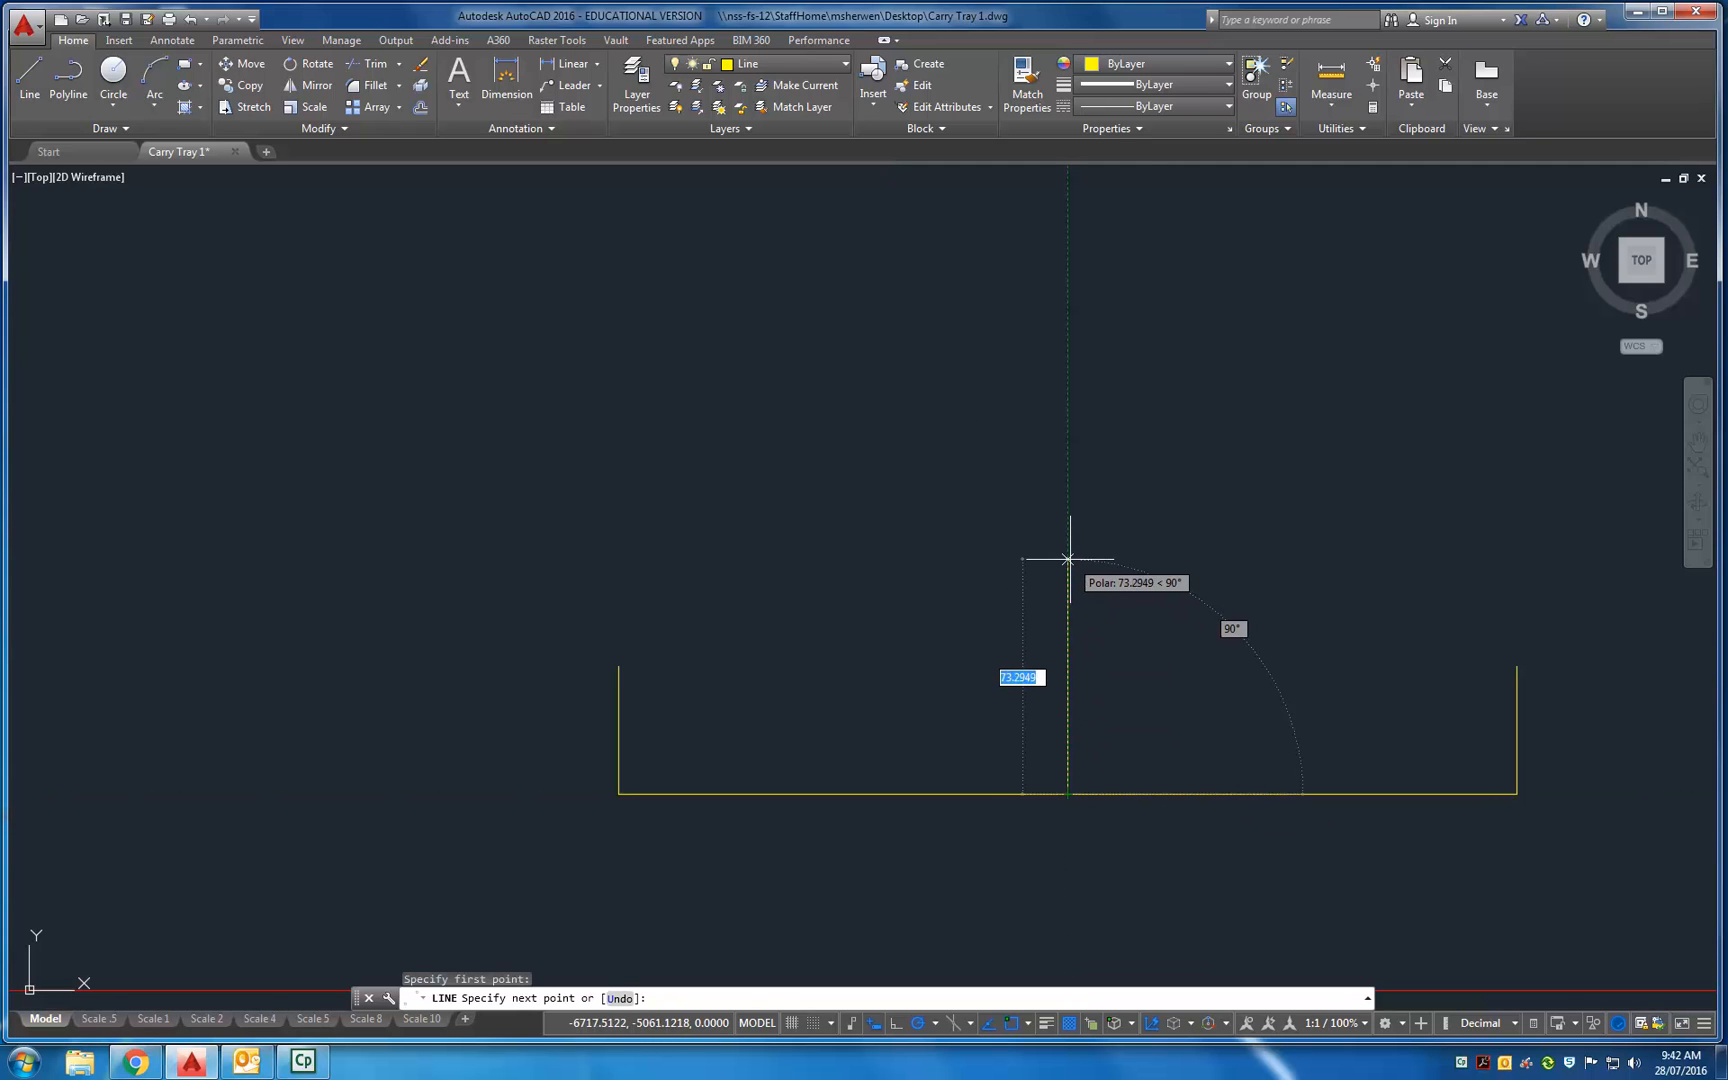
text(80)
key(Return)
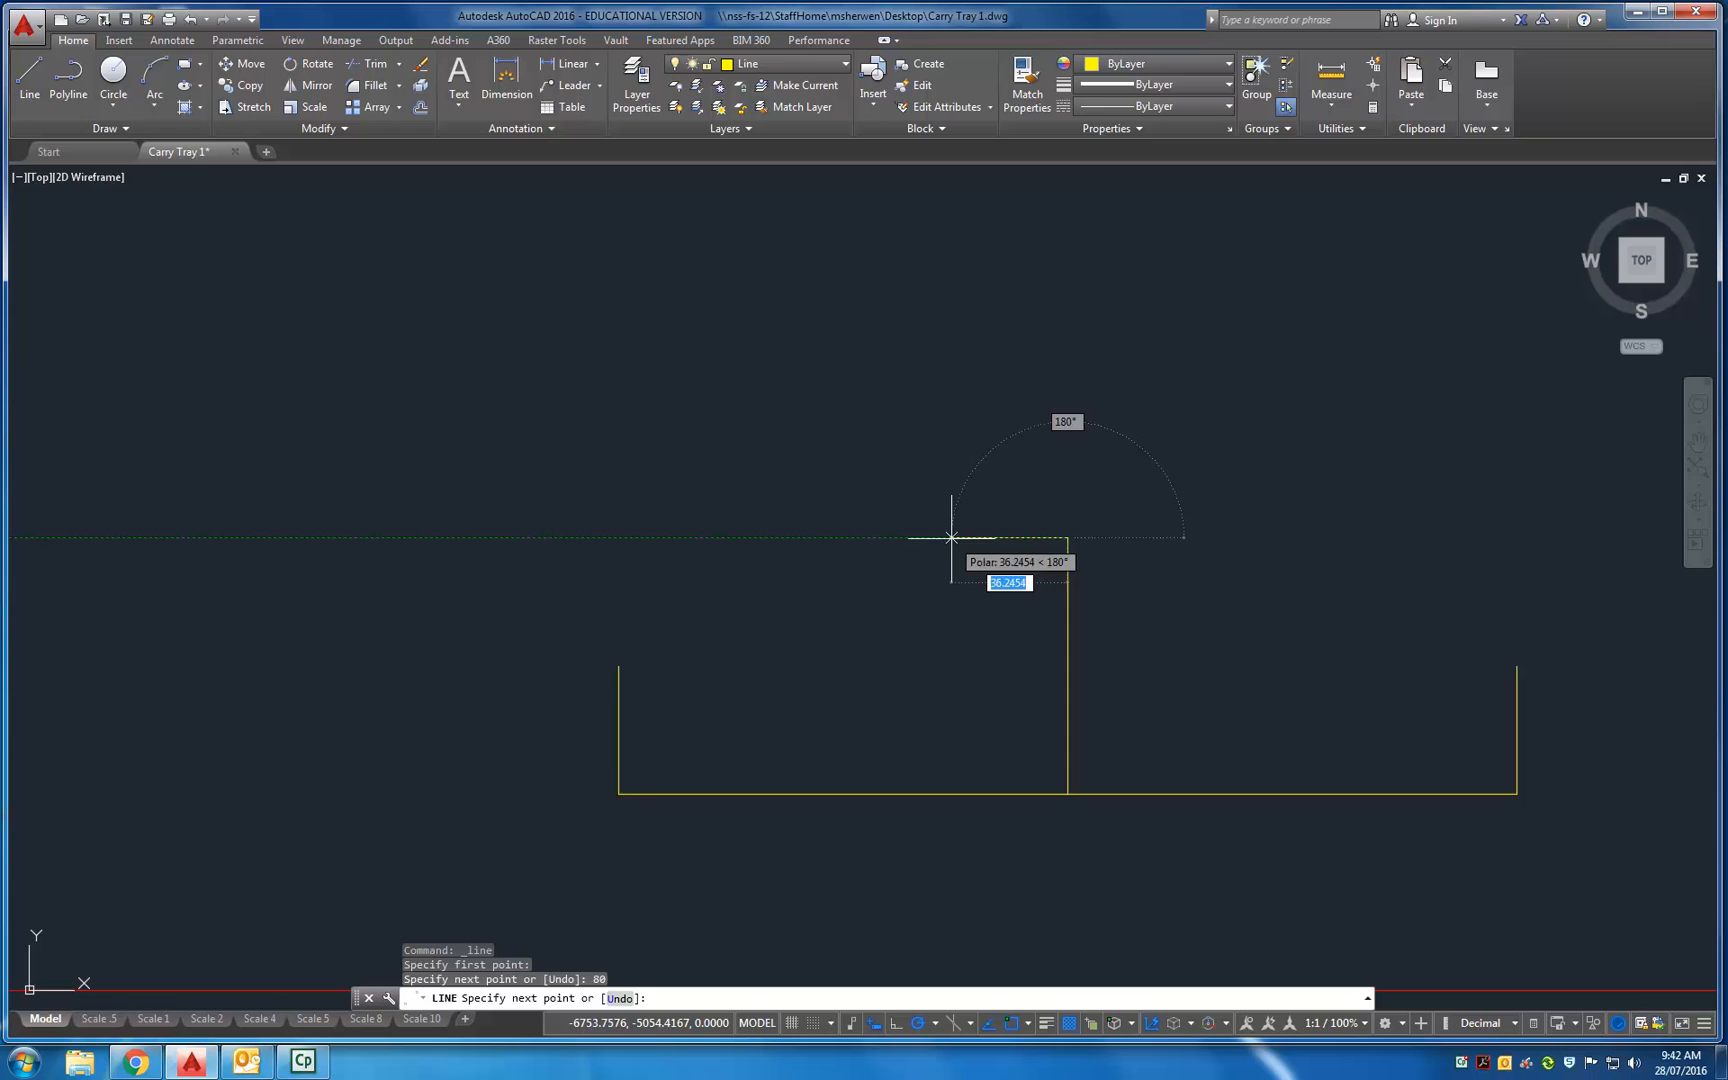
key(Return)
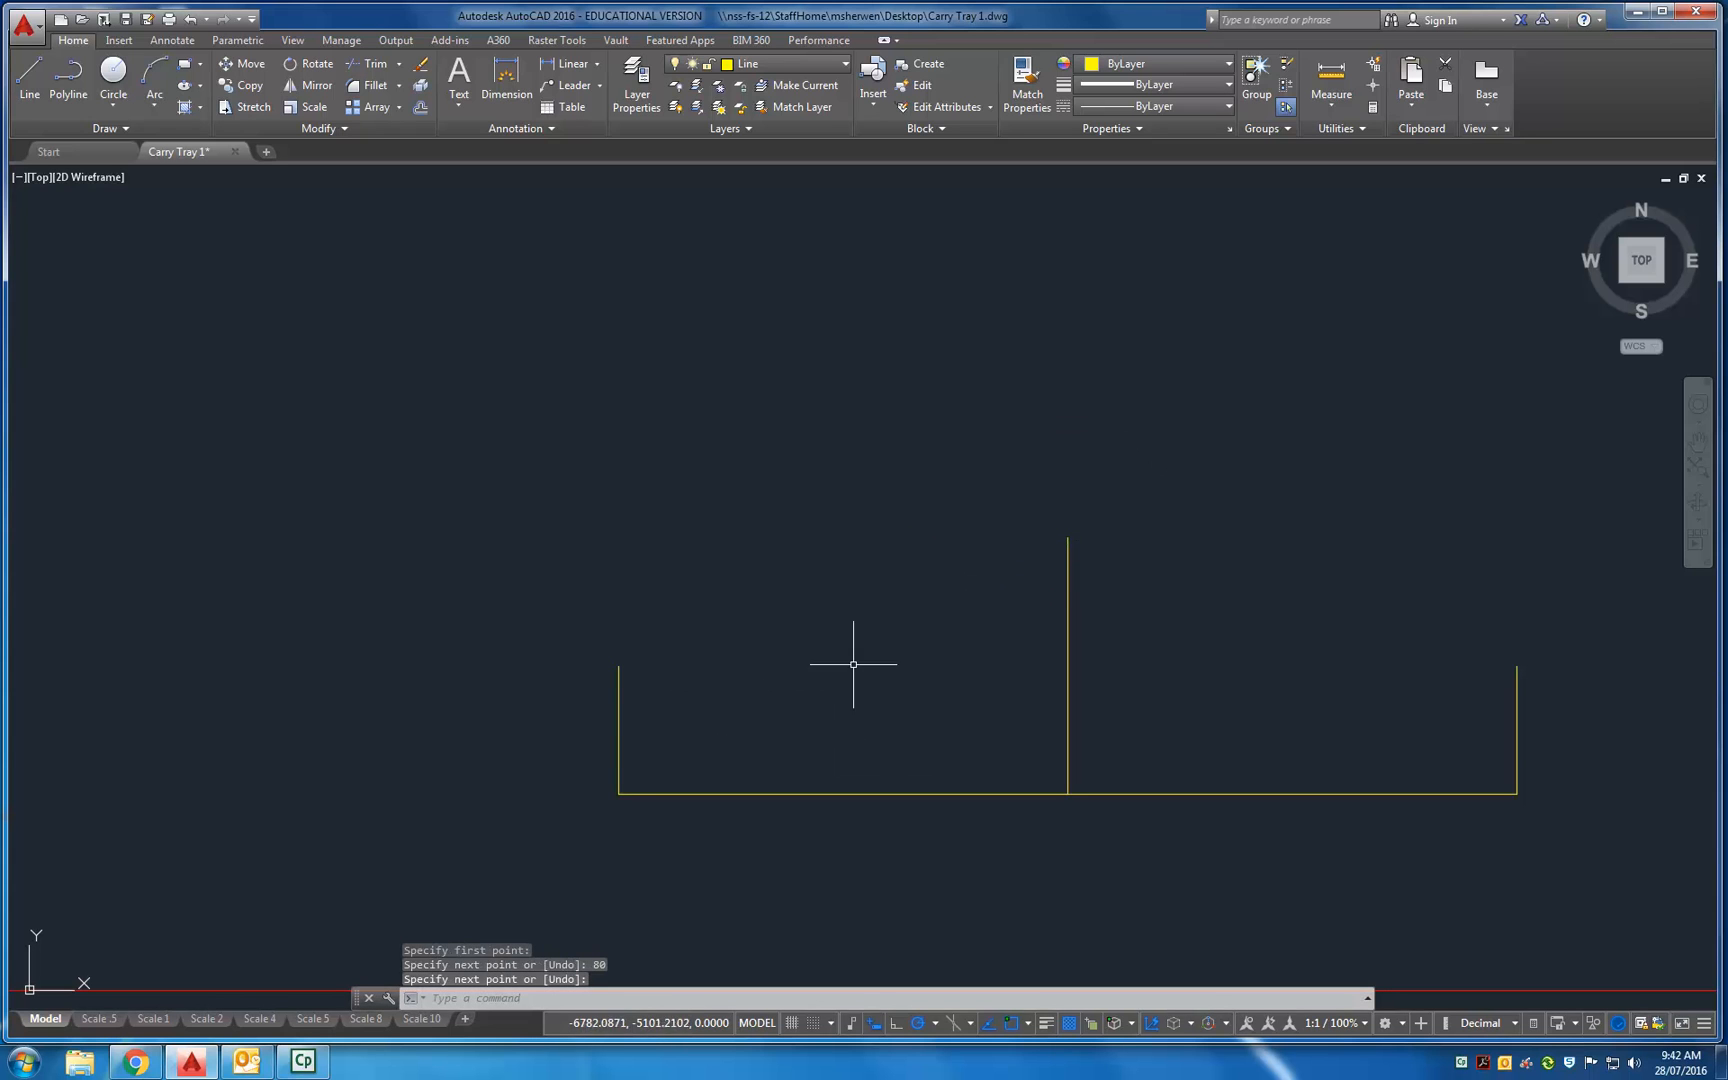
Draw a line 10 units inward from the left upright's upper end and continue it straight down to the base line.
key(Return)
click(618, 666)
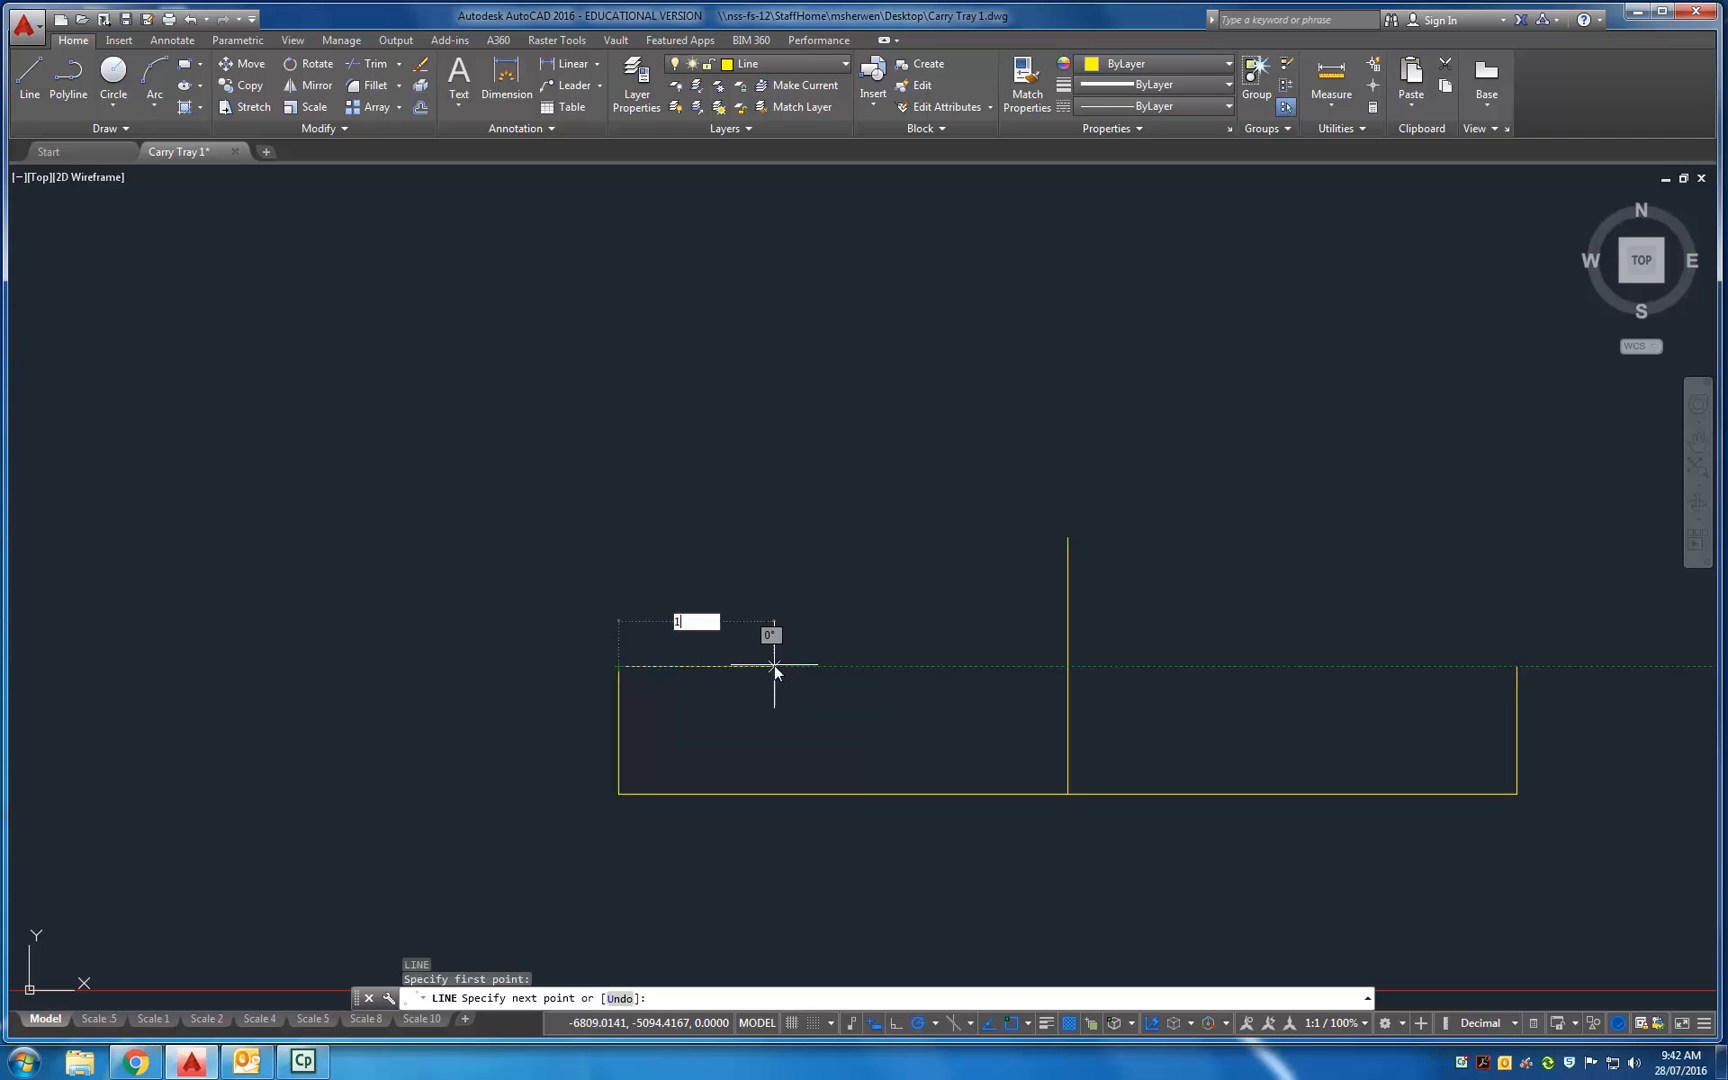
key(Return)
click(651, 794)
key(Return)
Draw a line 10 units inward from the right upright's upper end and continue it straight down to the base line.
key(Return)
click(1517, 666)
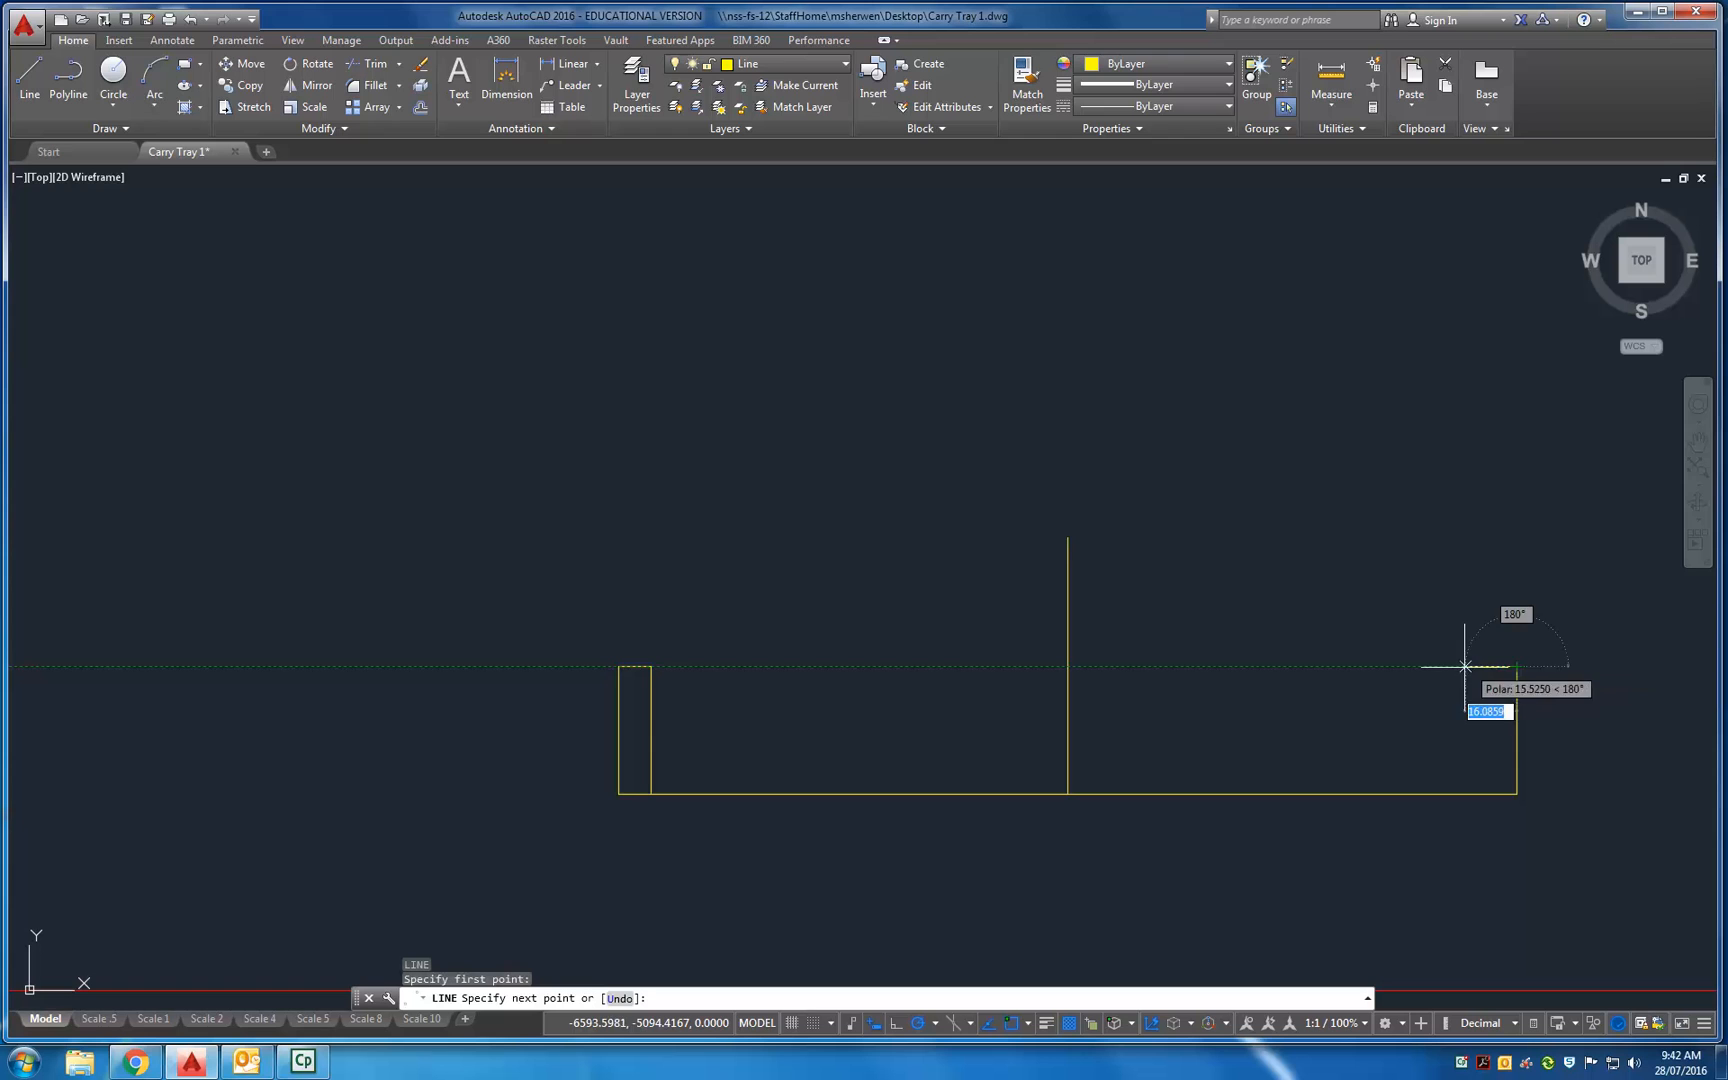
text(10)
key(Return)
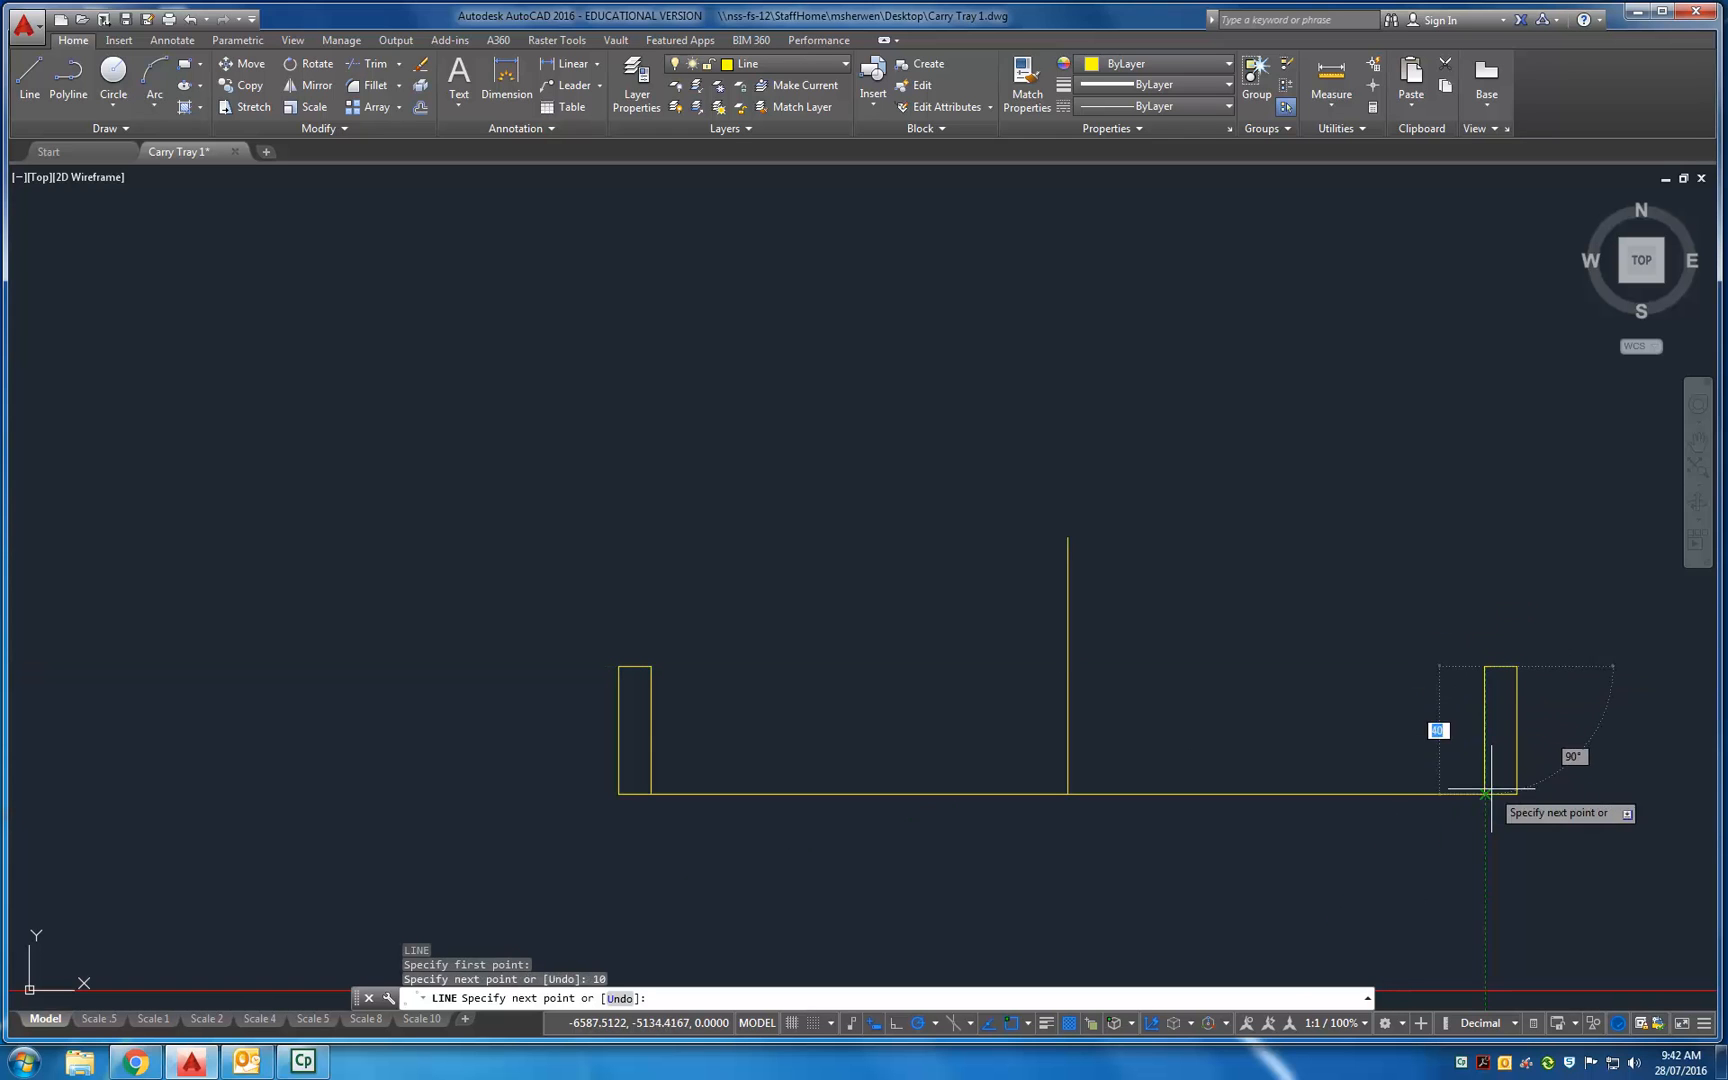
click(1484, 794)
key(Return)
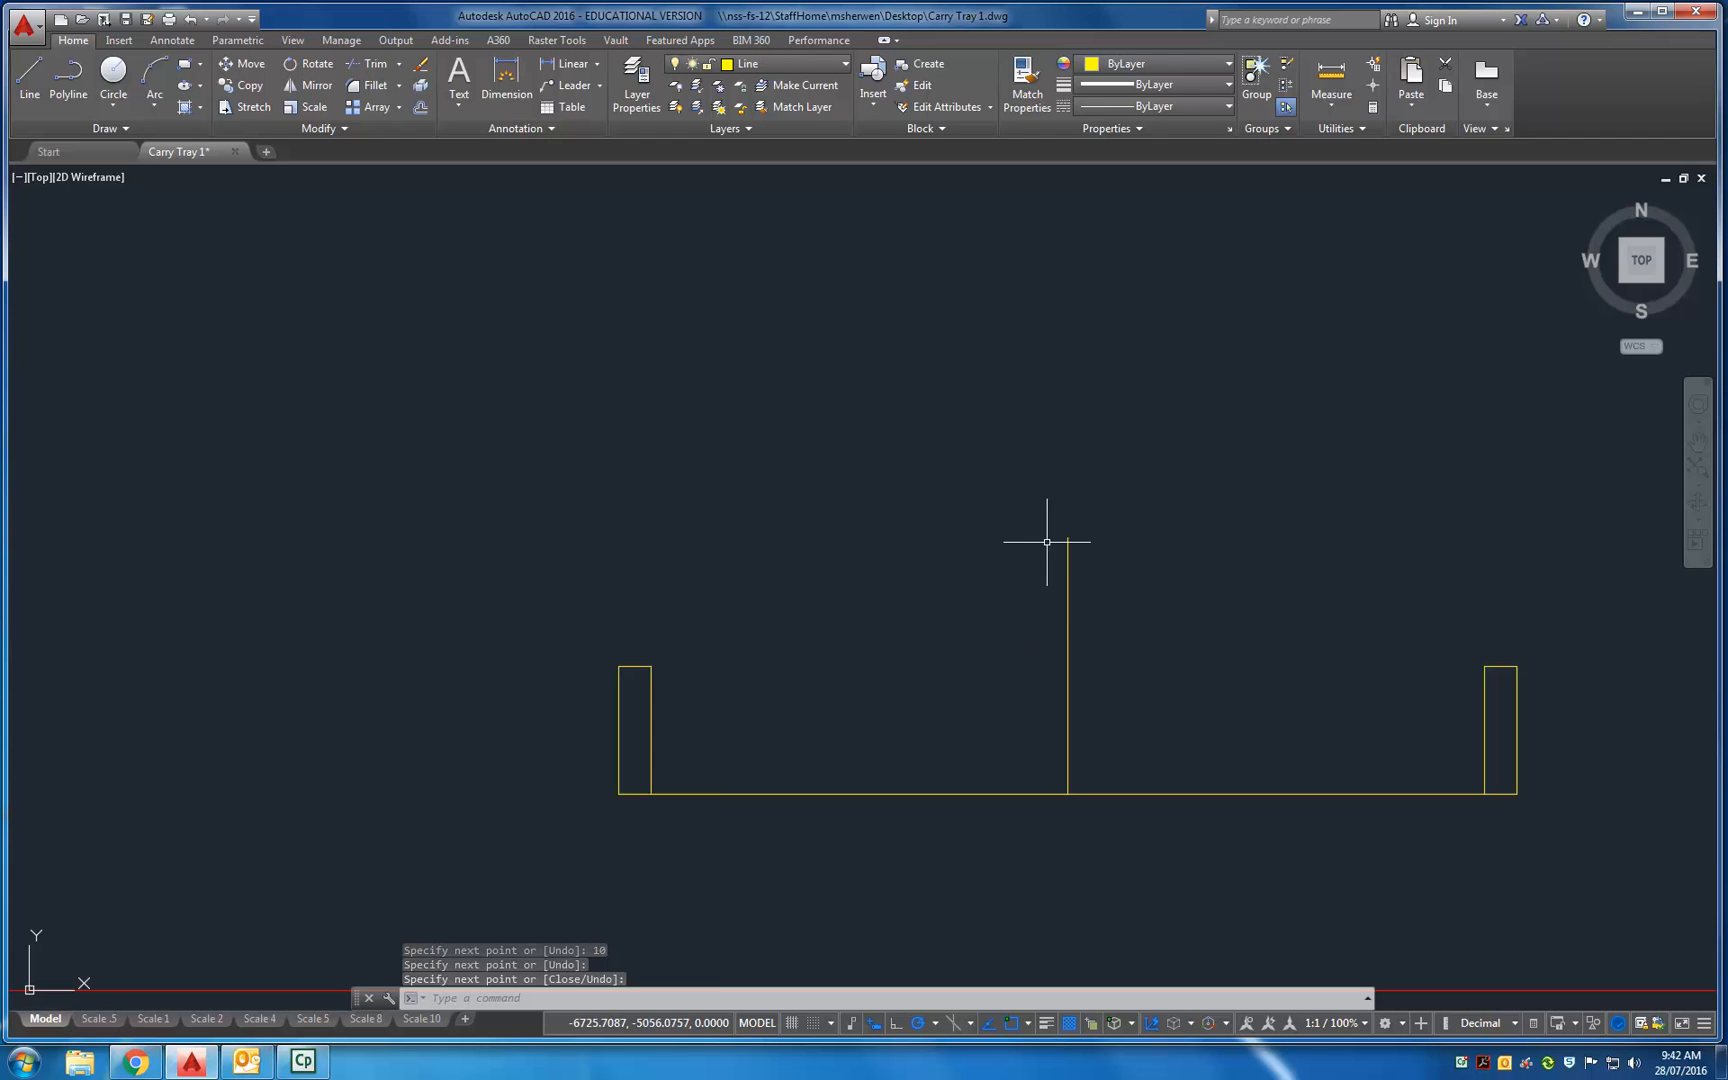
Draw horizontal lines 40 units long to the left and right from the upper end of the central vertical line.
key(Return)
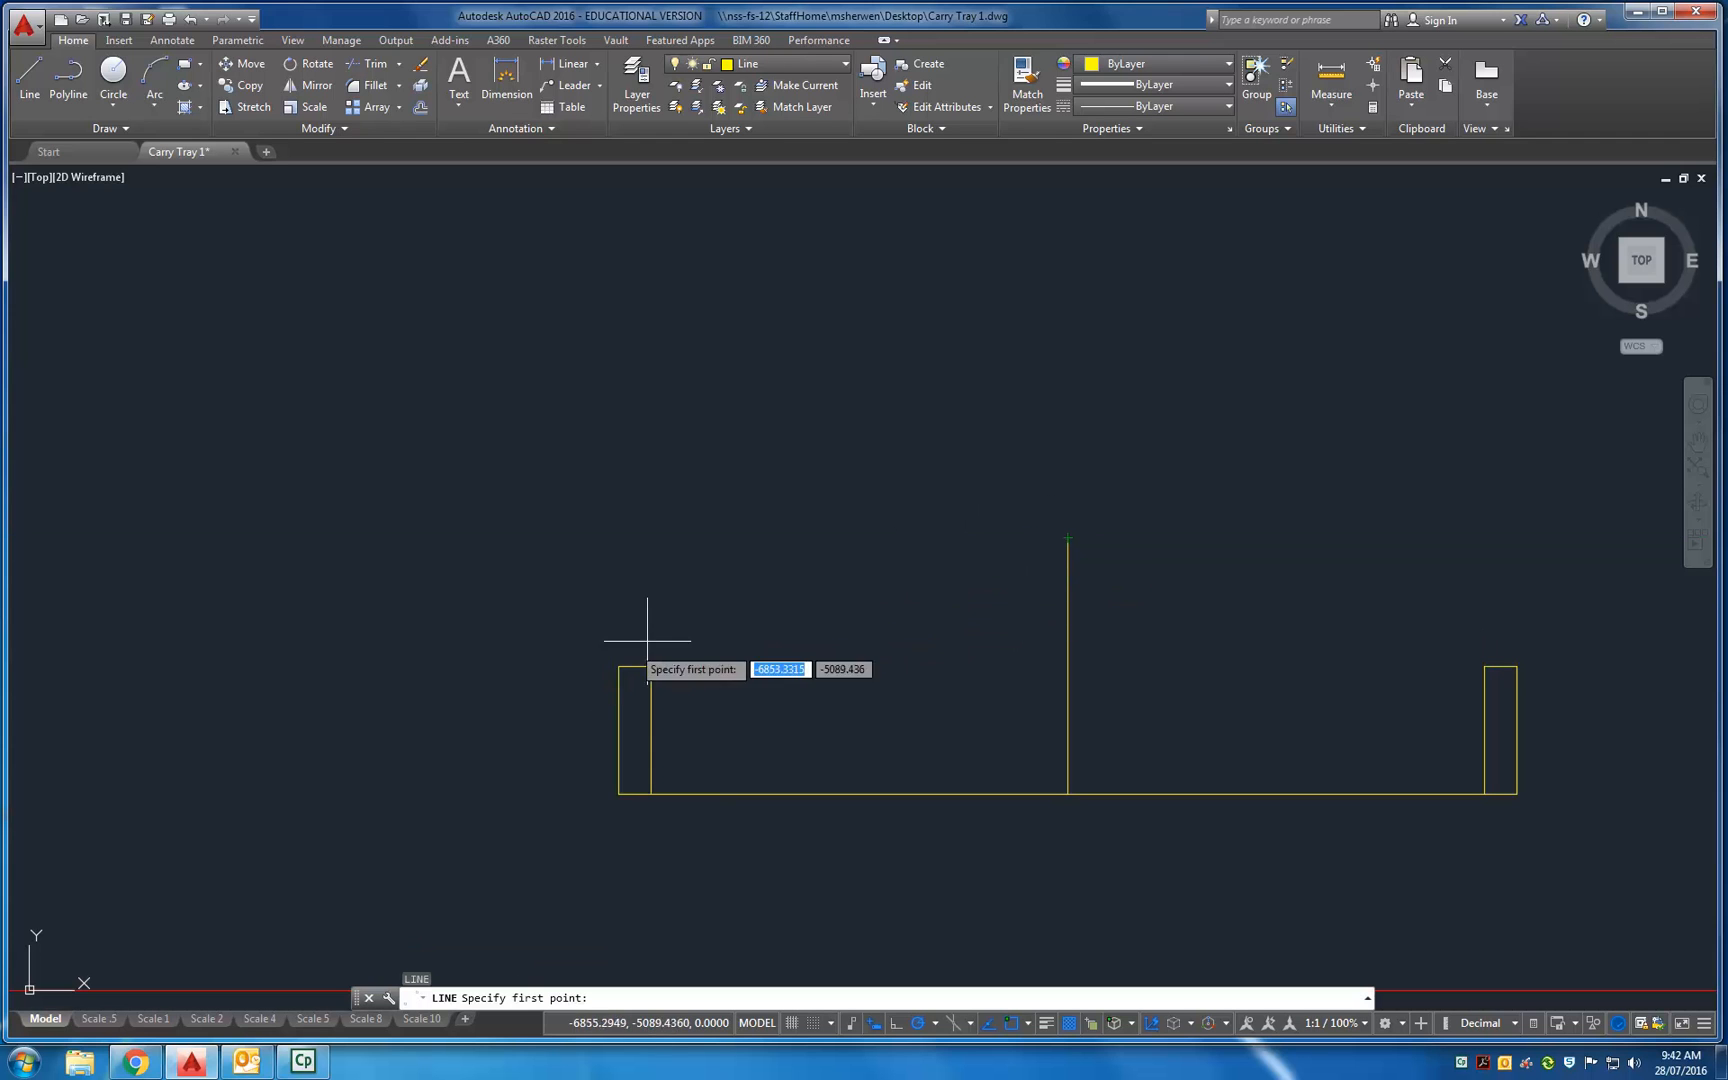
click(1068, 537)
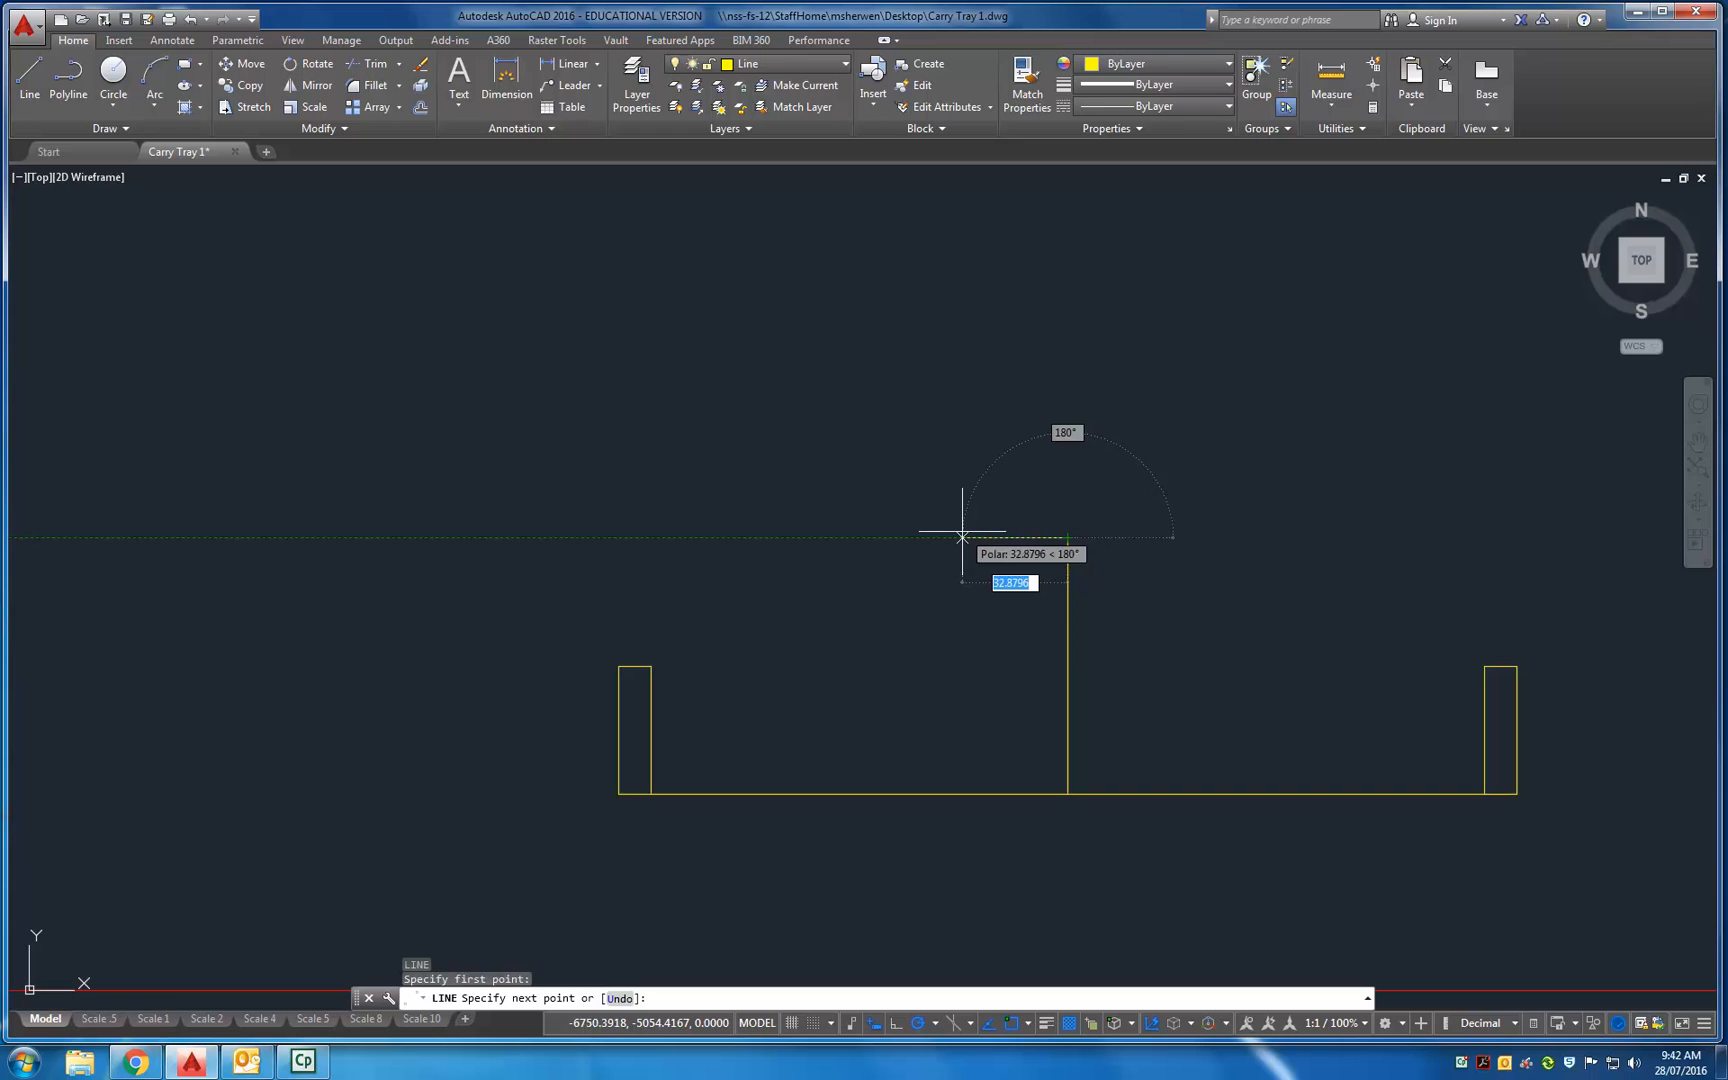
text(4)
key(Return)
key(Return)
key(Return)
click(1068, 537)
text(40)
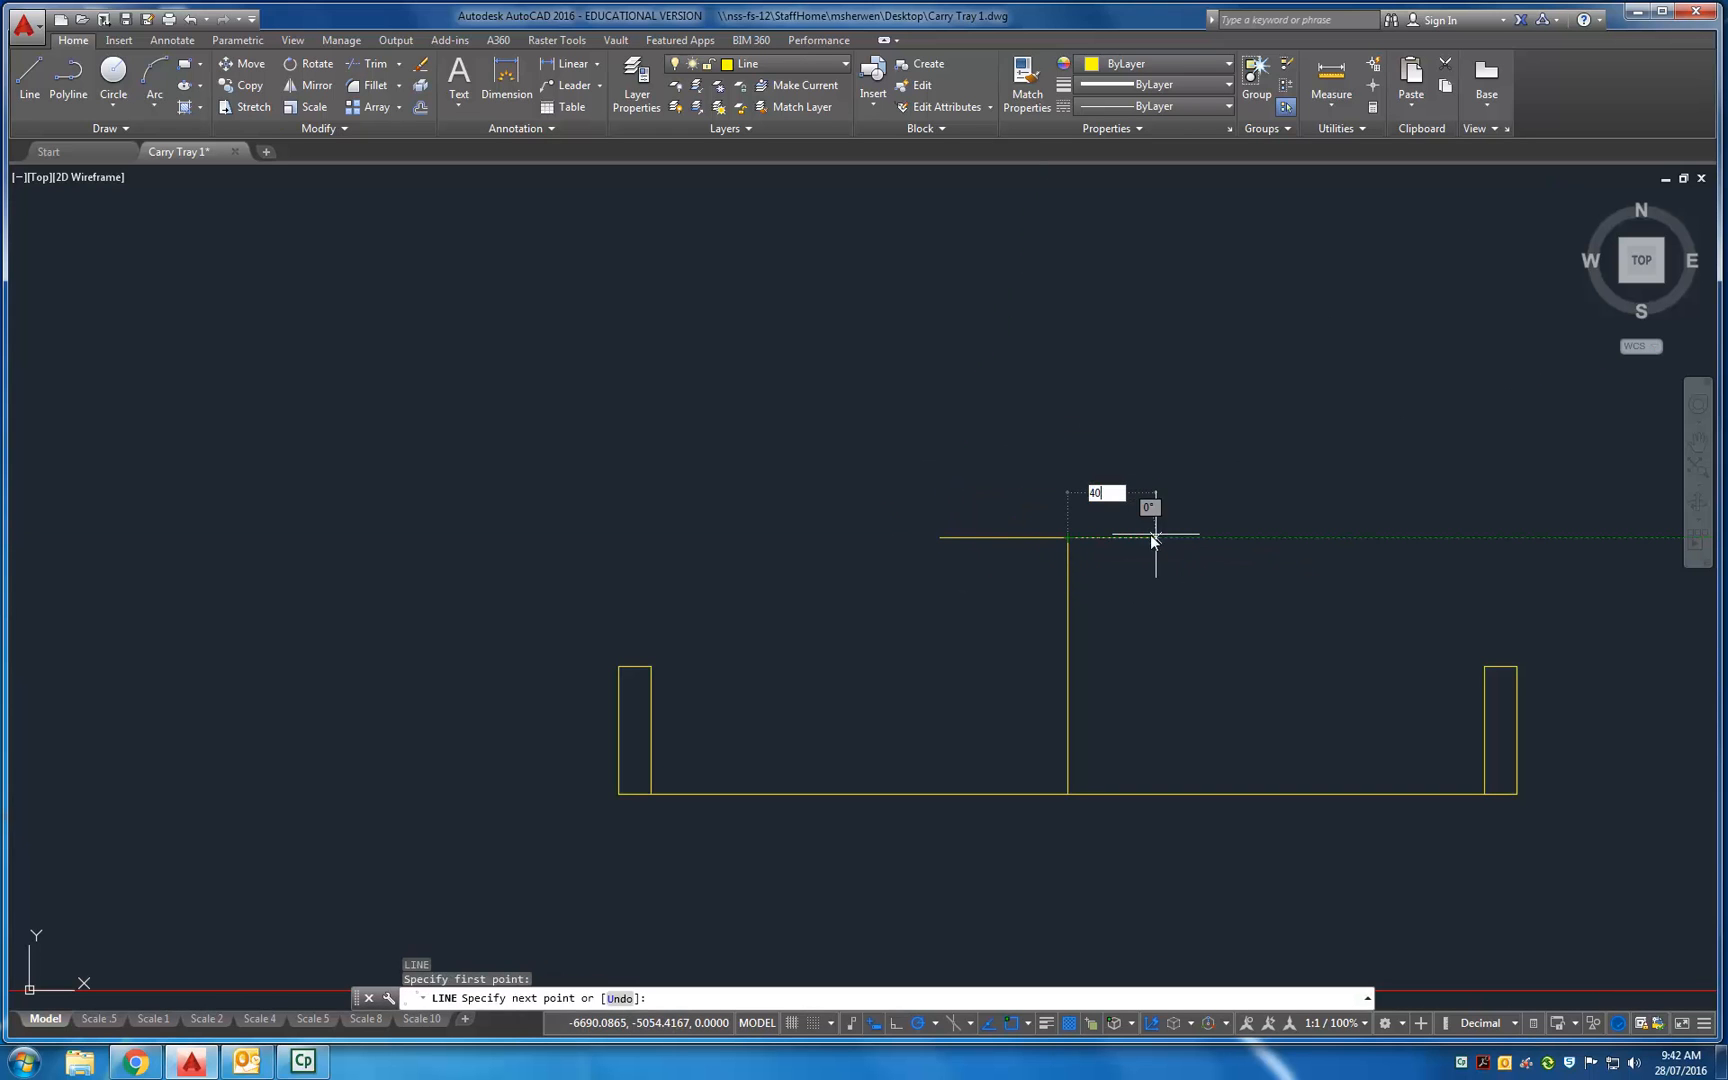
key(Return)
key(Return)
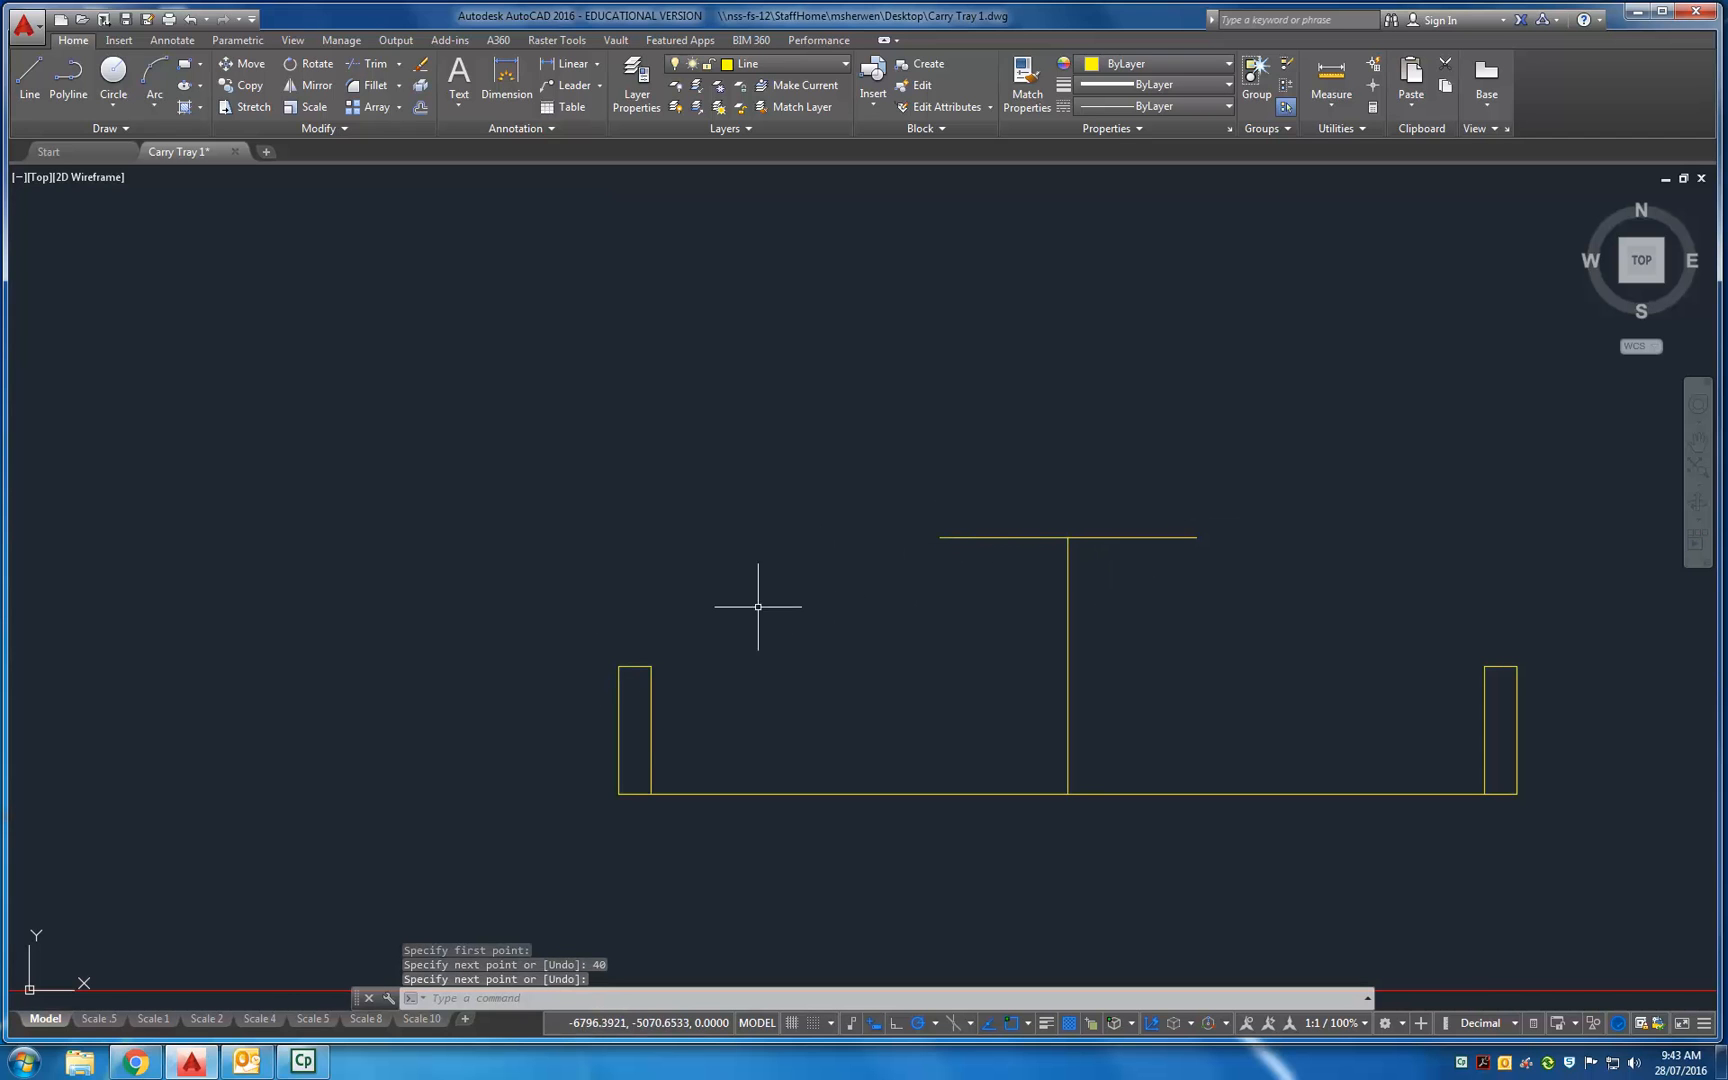
click(75, 130)
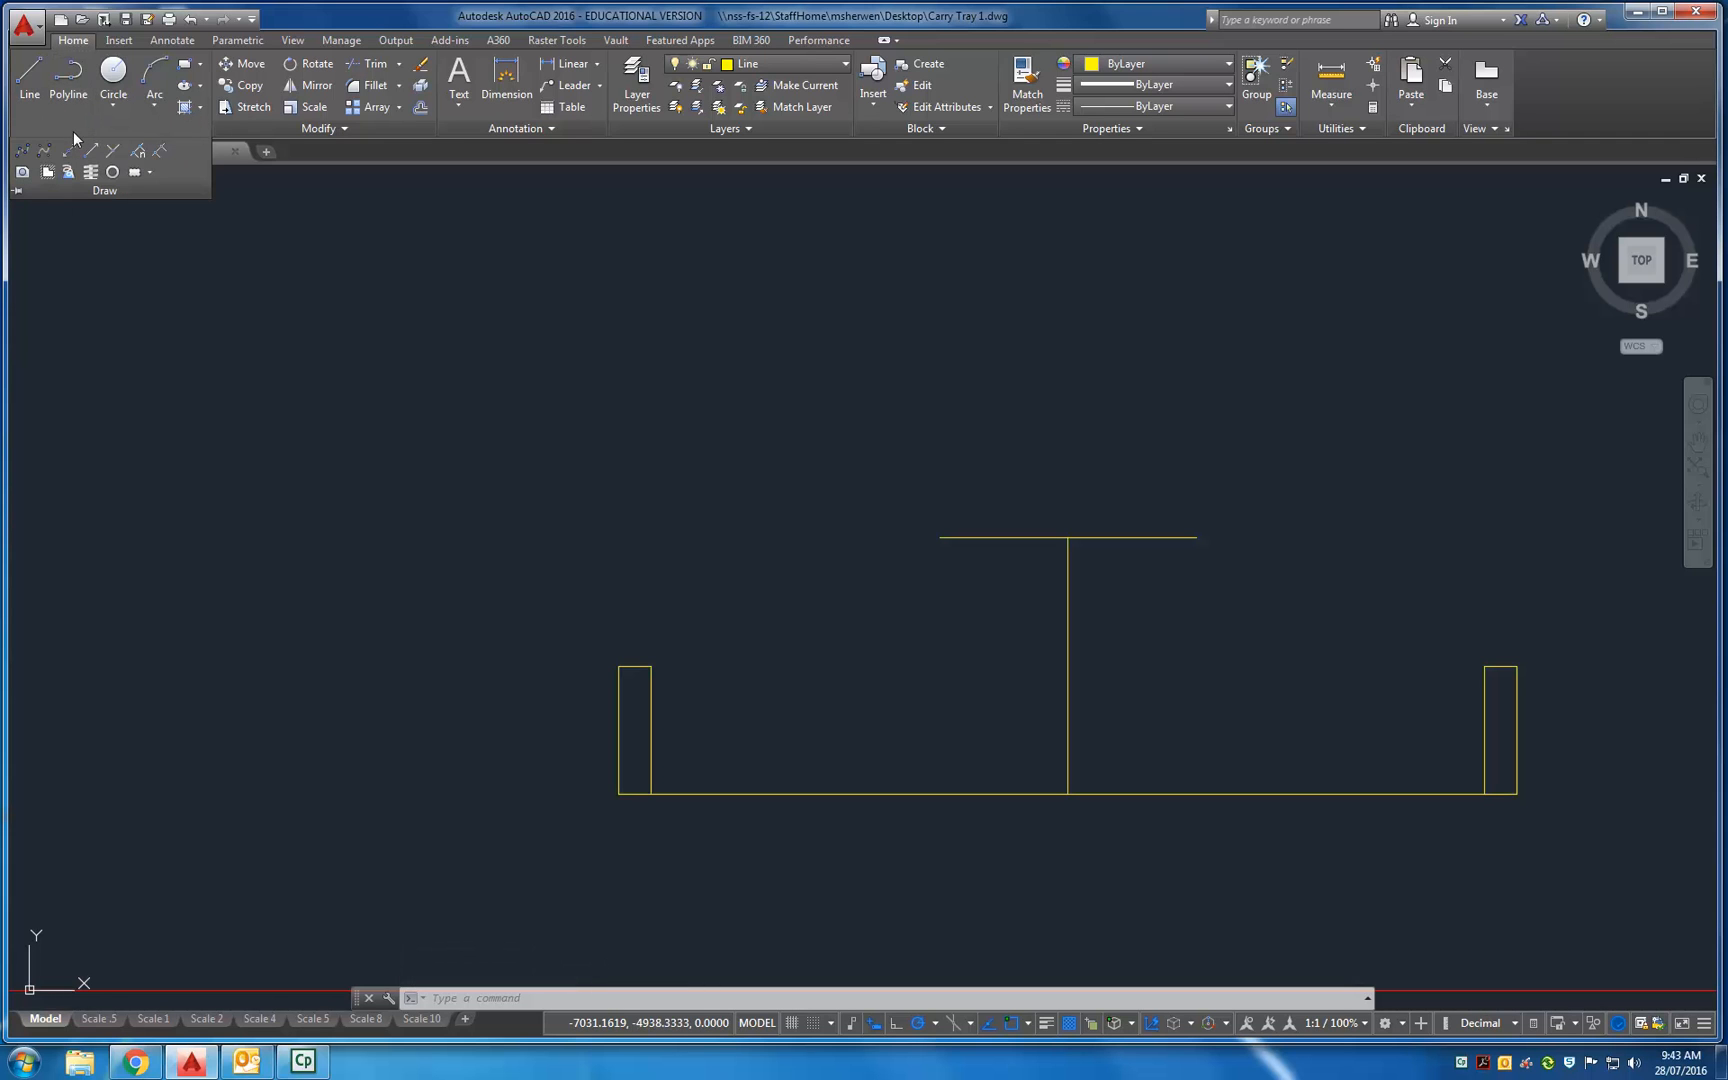
click(22, 155)
click(728, 423)
key(Escape)
key(Escape)
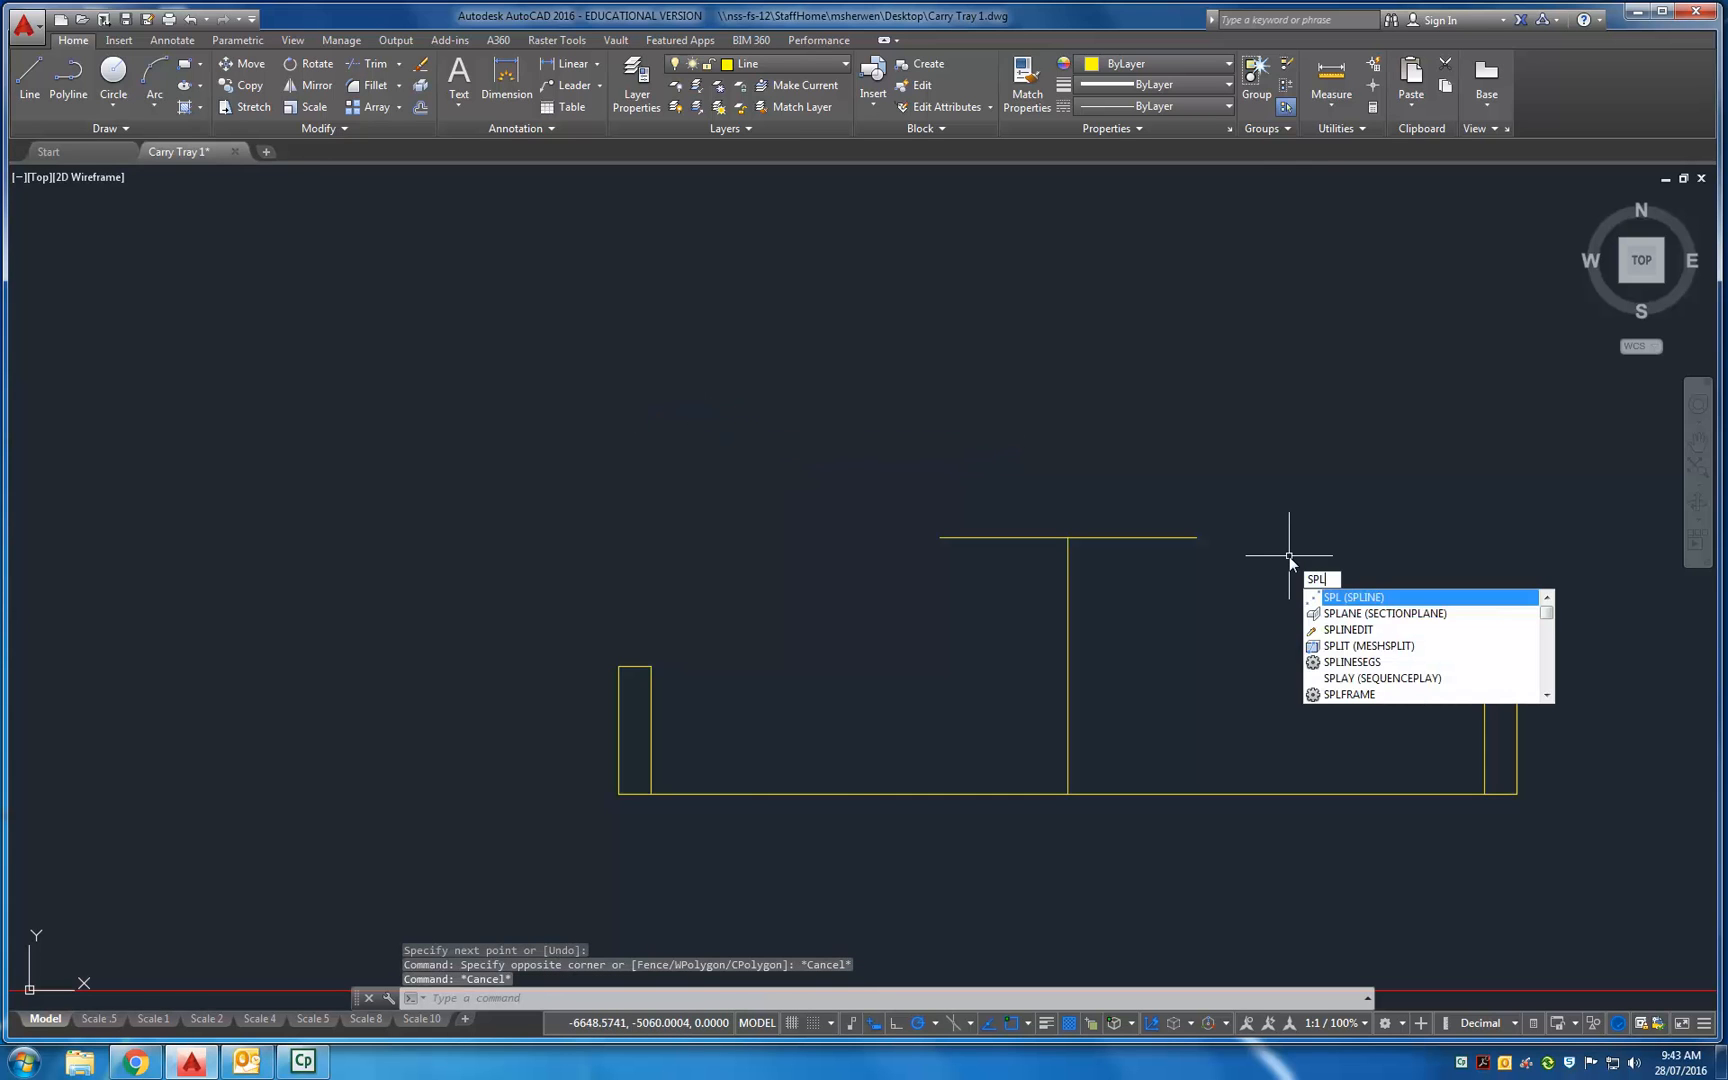
Draw a spline from the left upright's outer top corner through its inner corner and two intermediate points to the top line's left end.
key(Return)
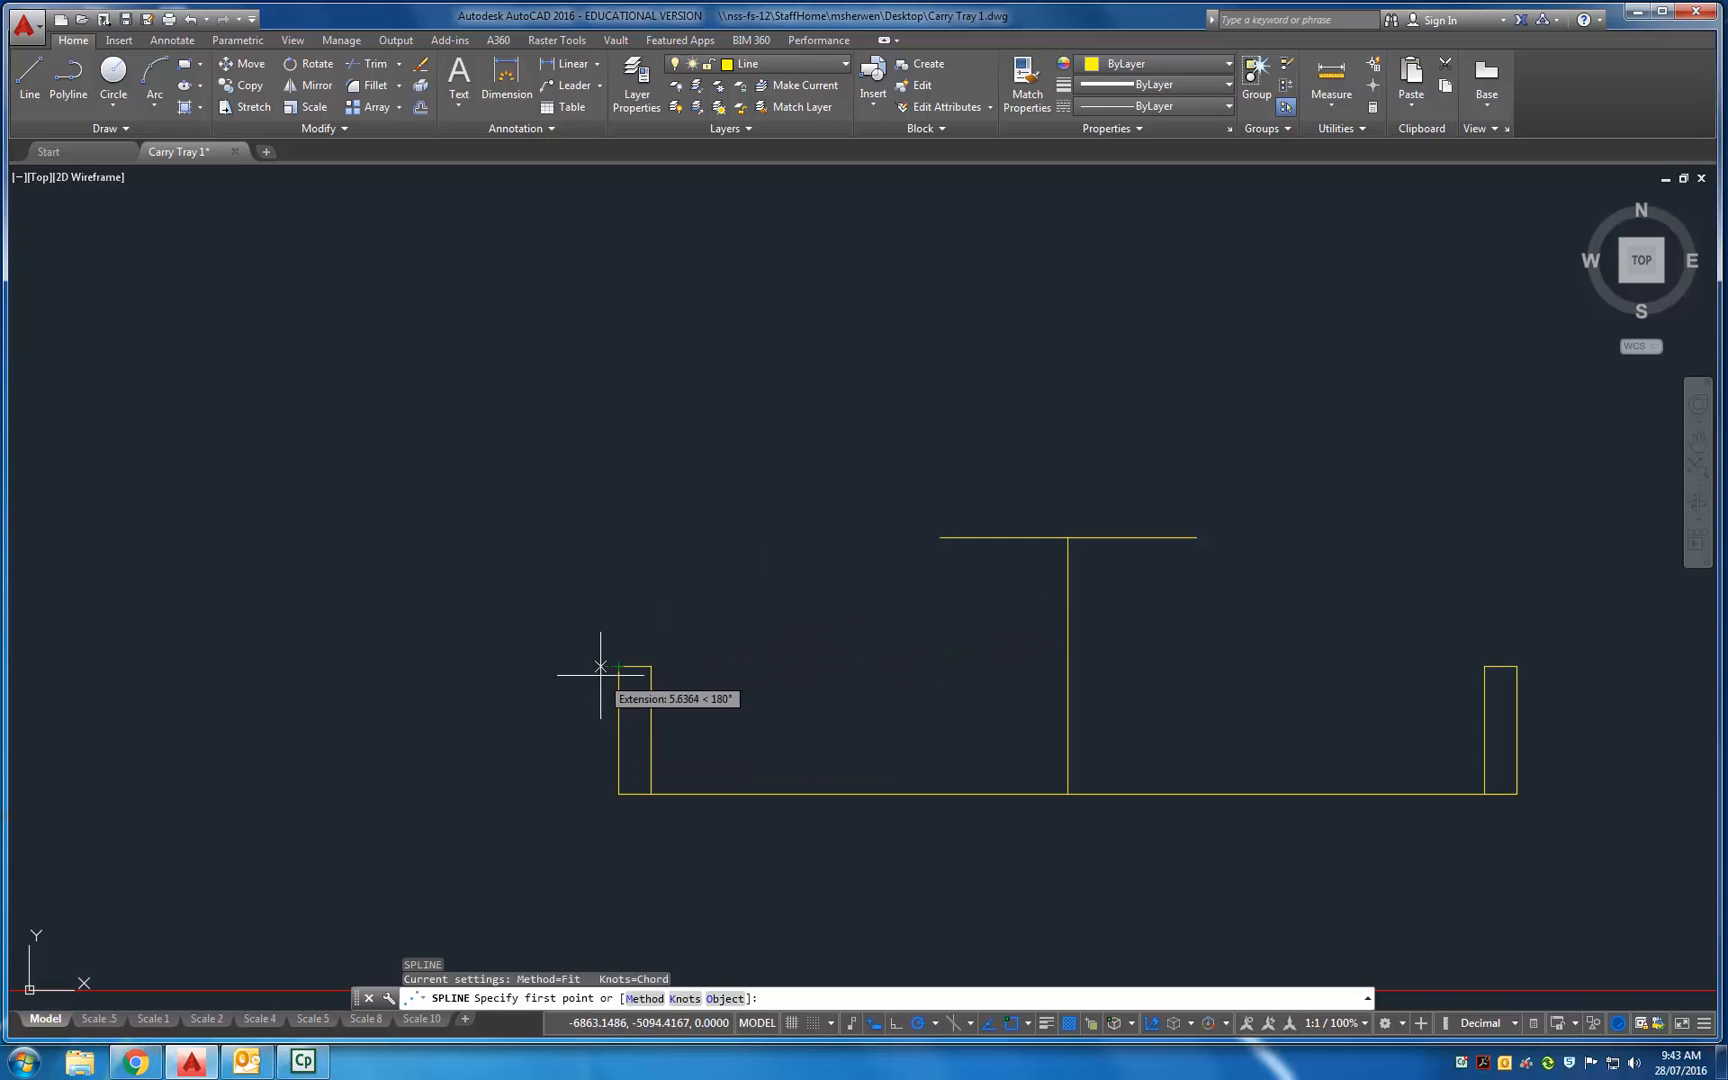
click(619, 665)
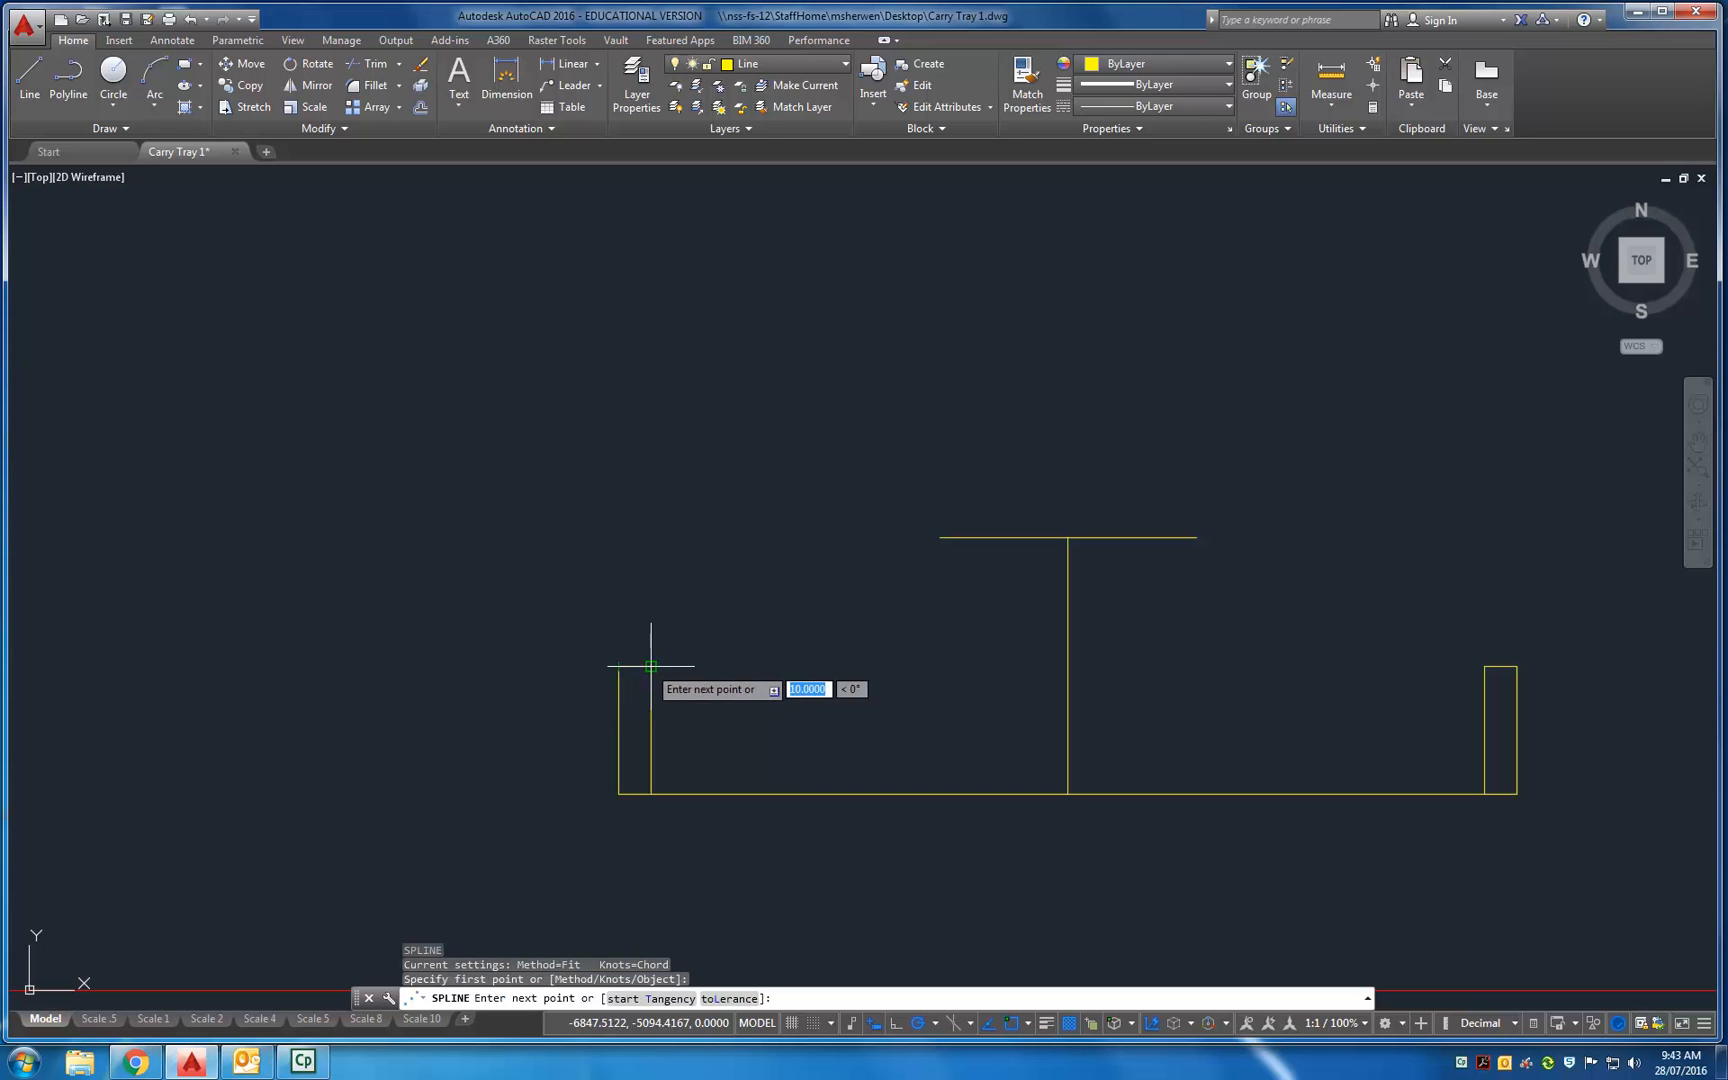
click(651, 665)
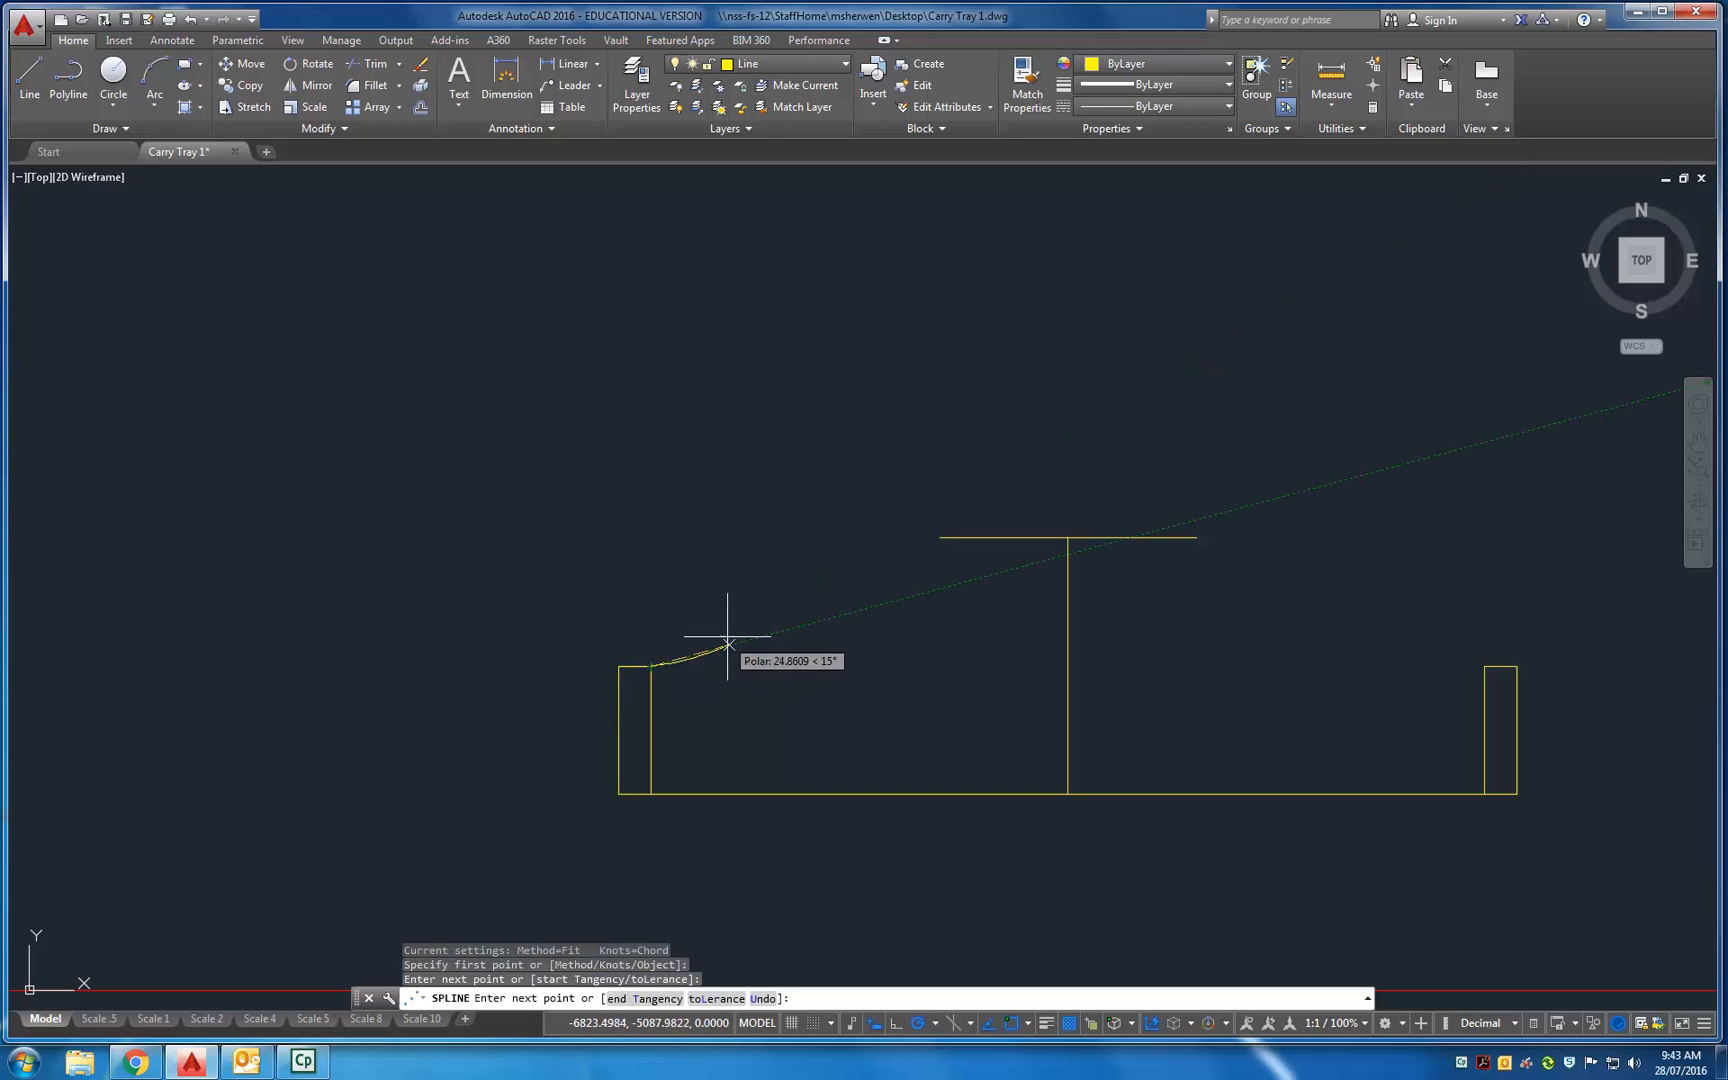
click(745, 640)
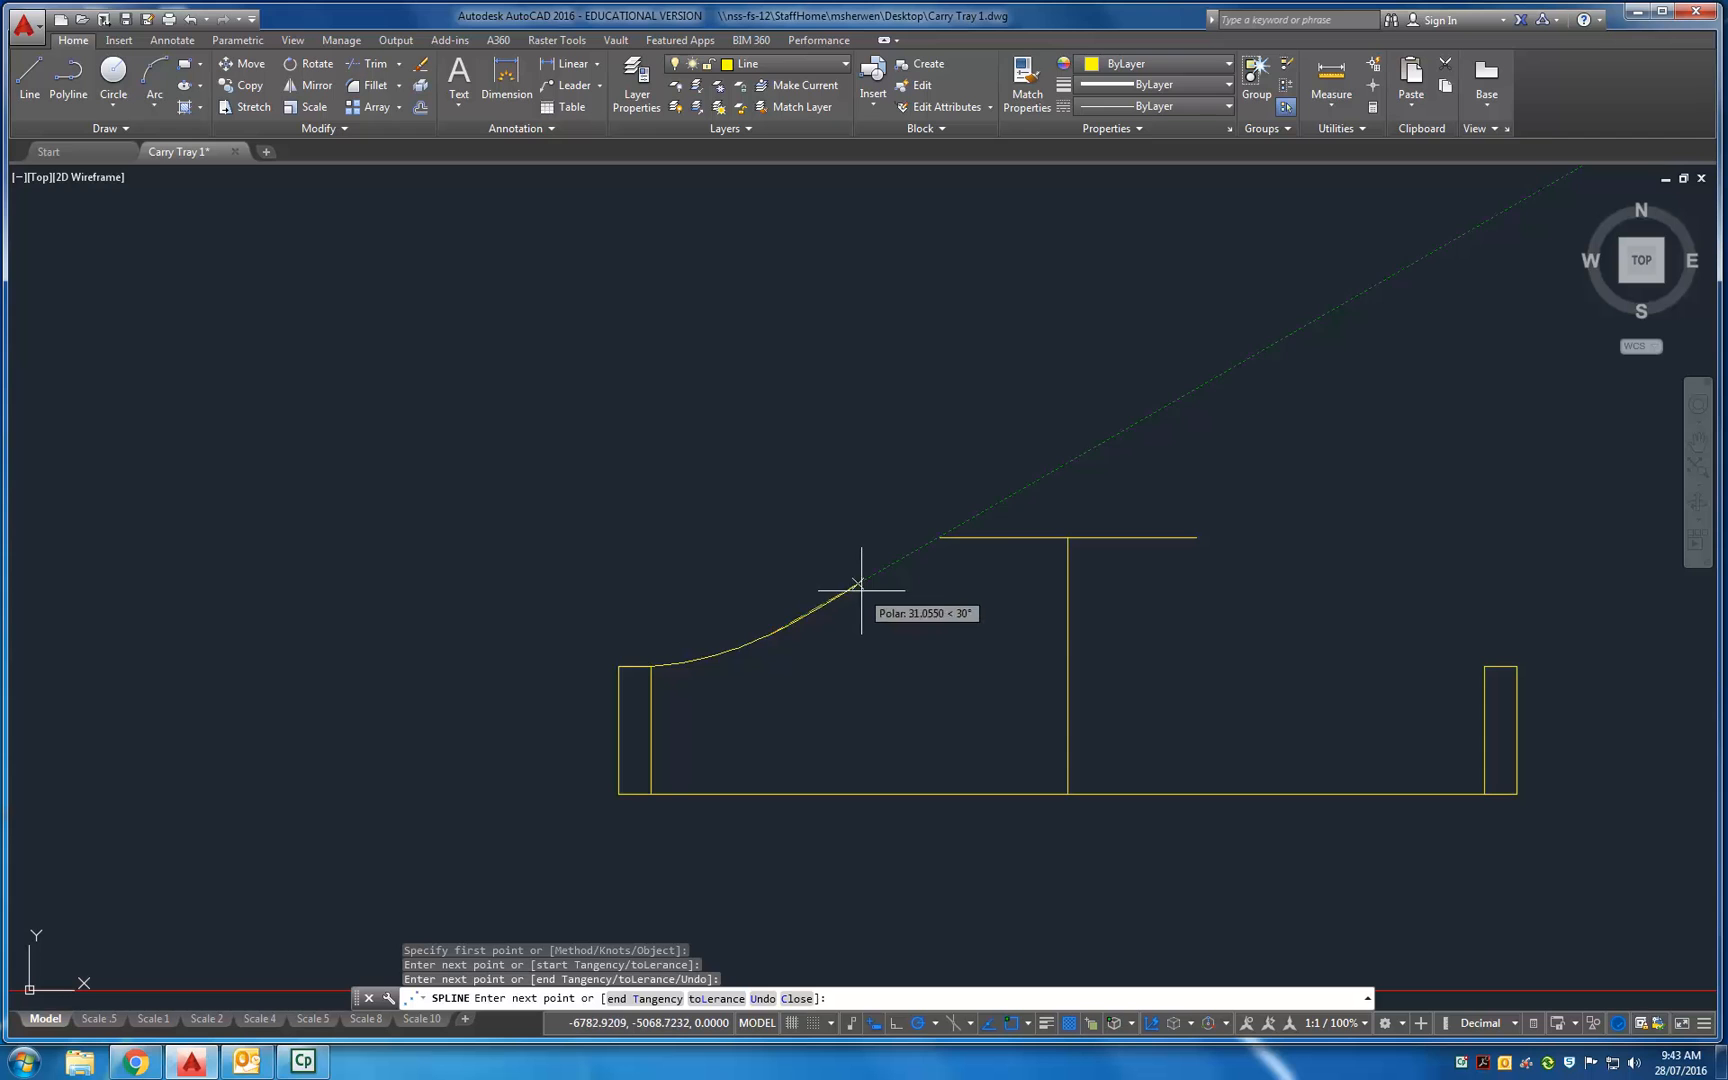
click(872, 570)
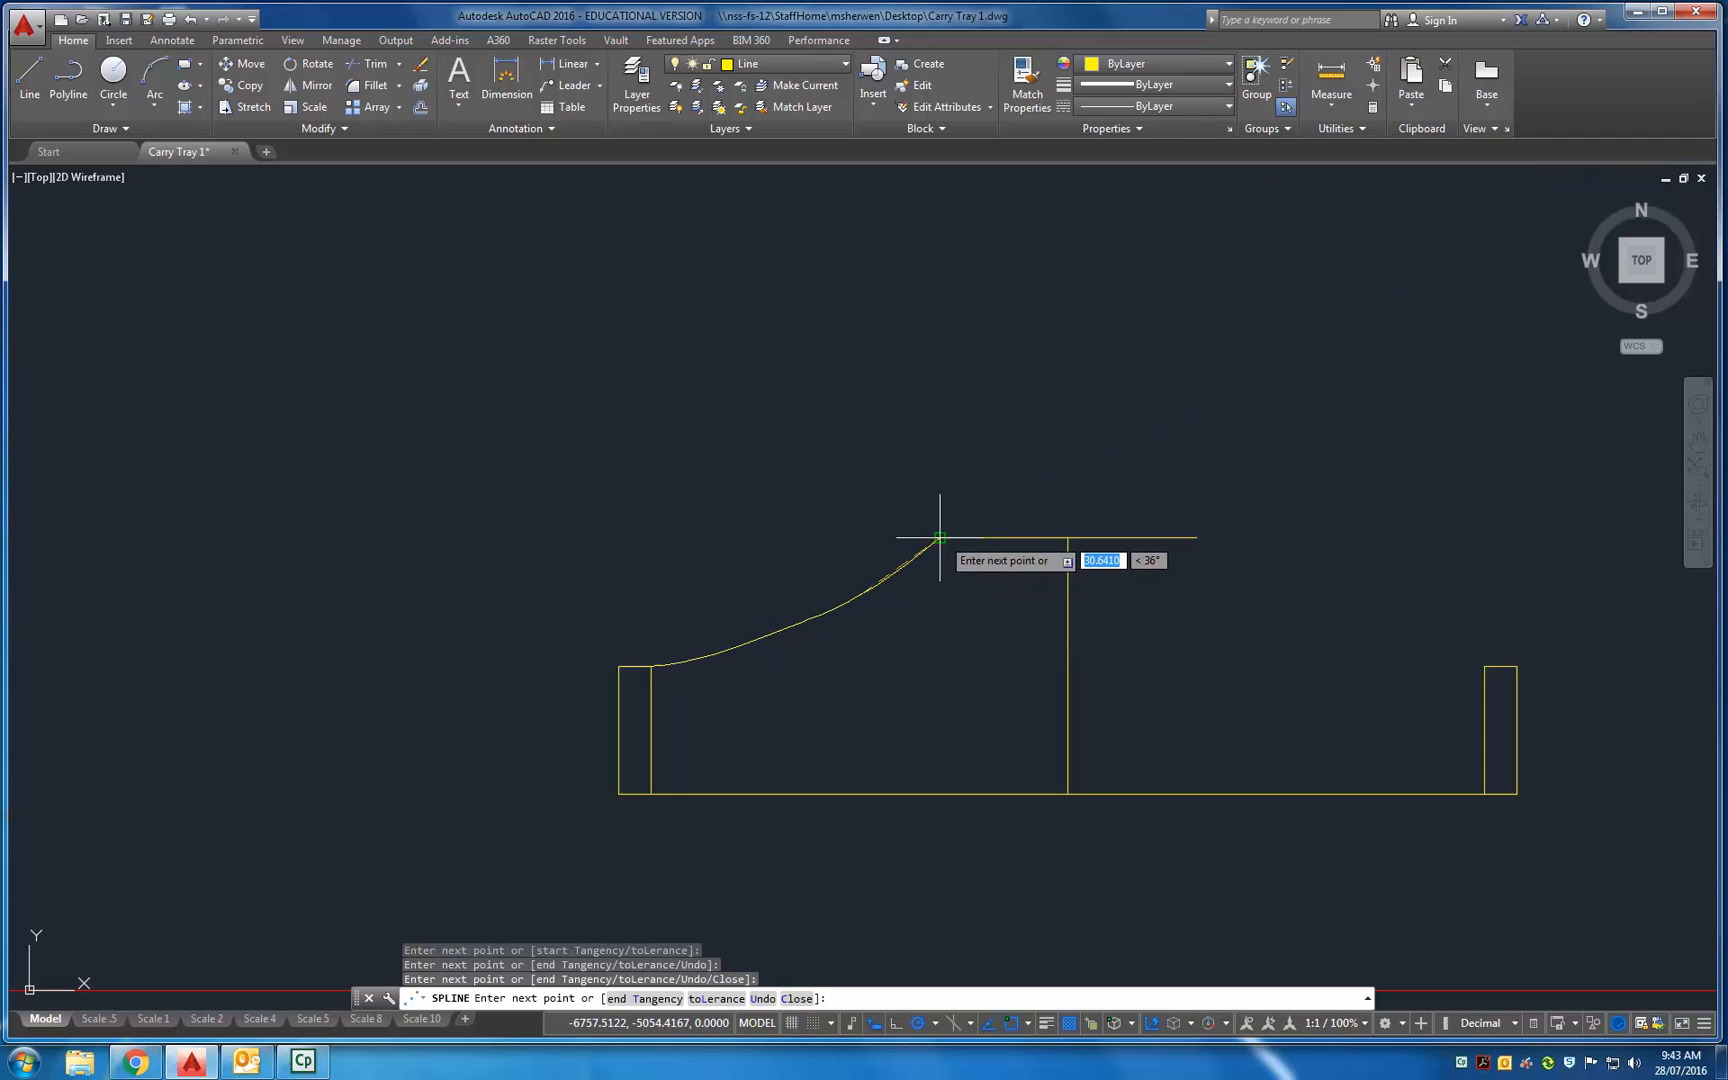
click(940, 537)
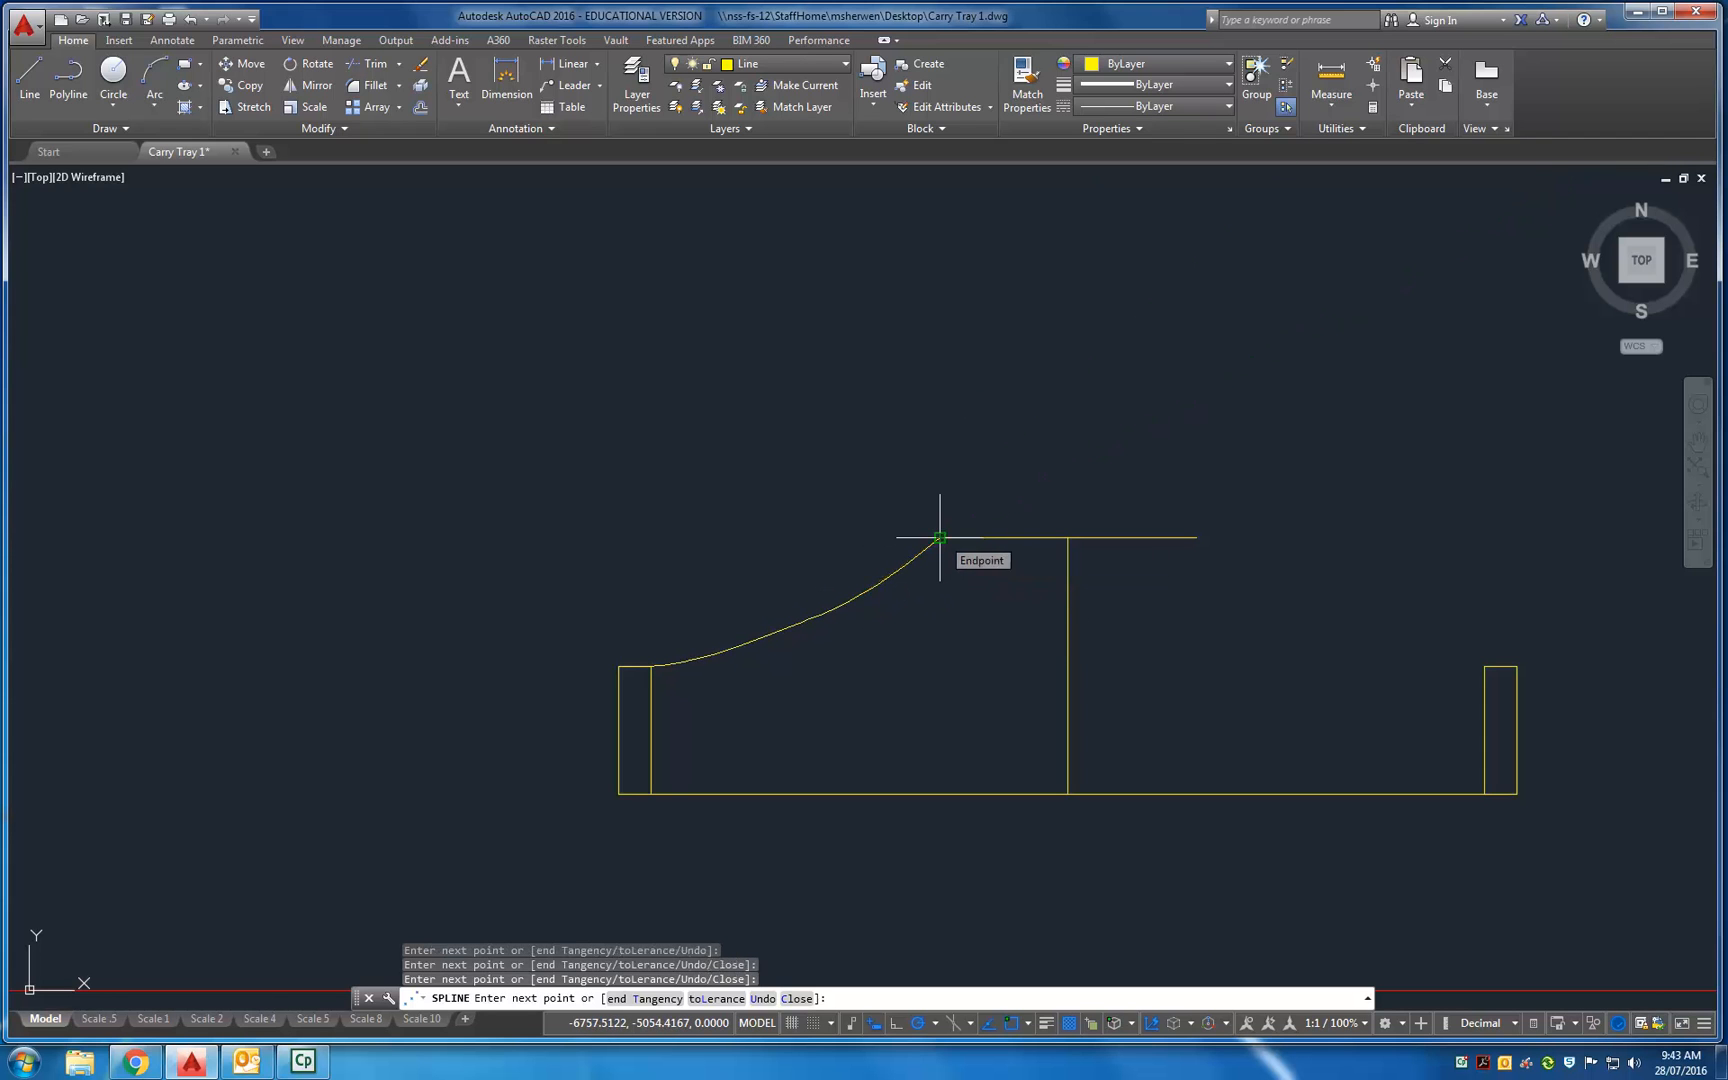
key(Return)
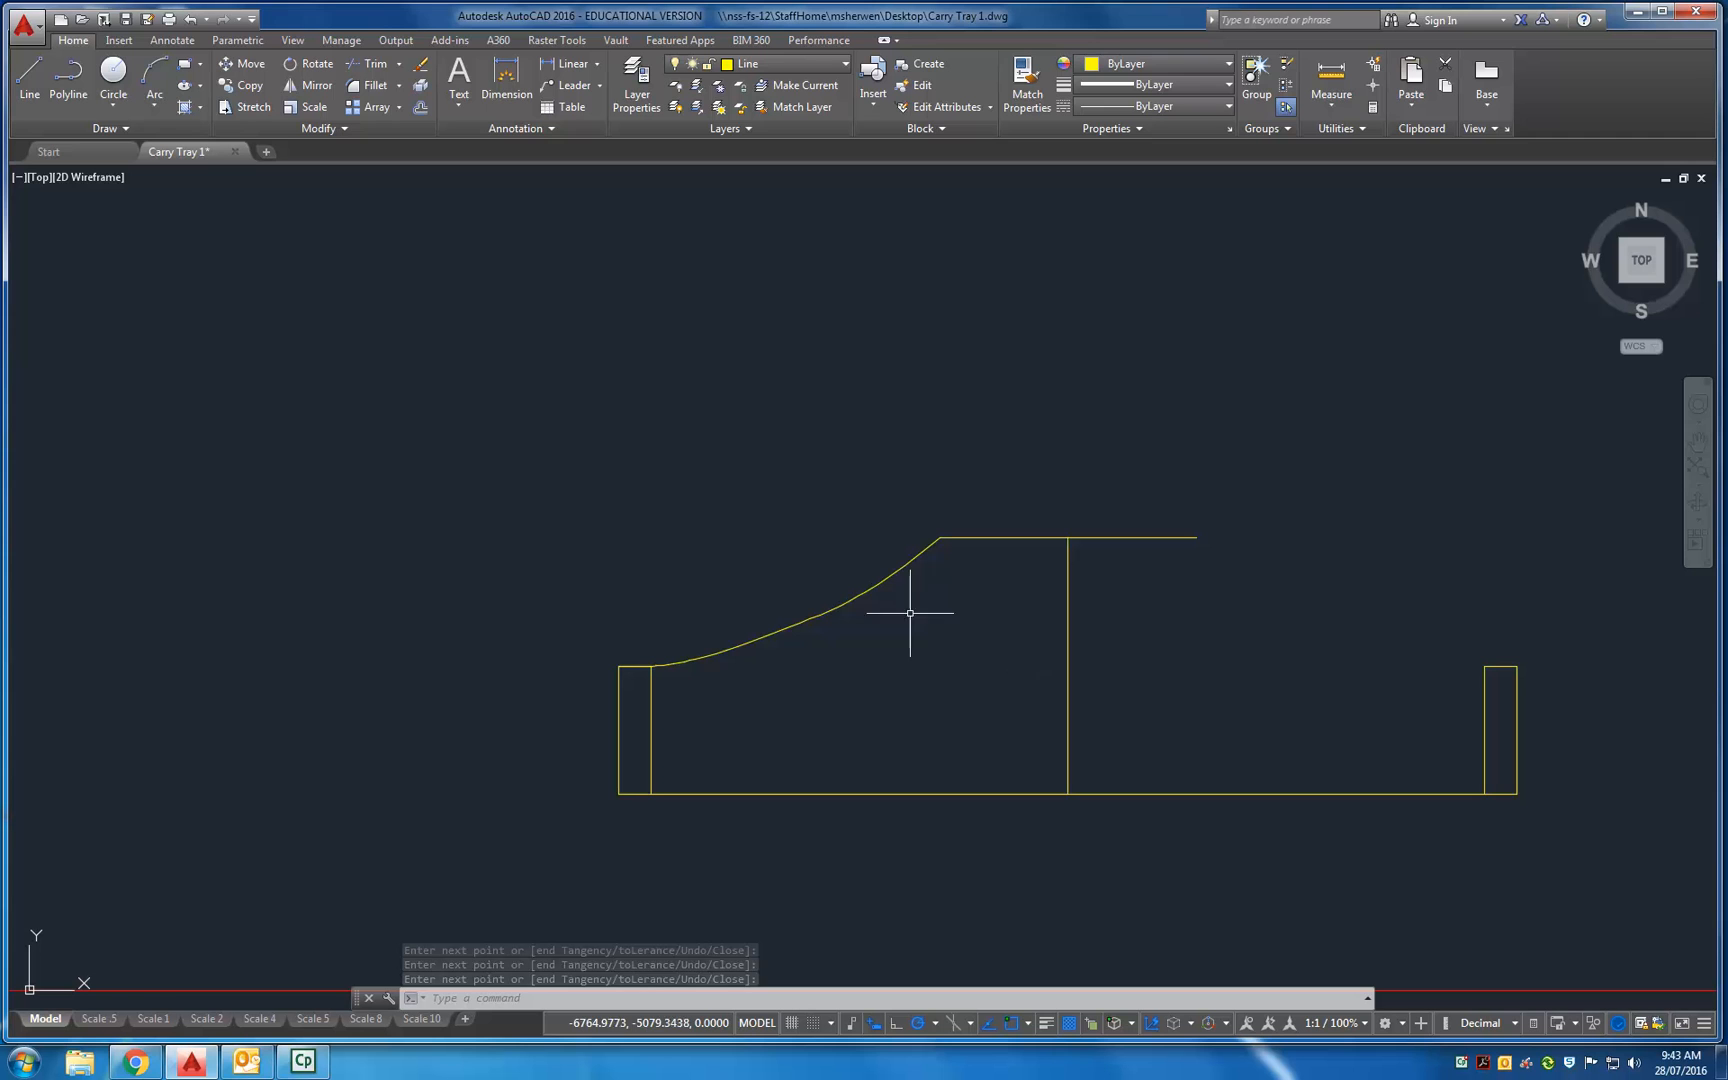
Stretch the spline's two intermediate fit points slightly down and to the right to smooth its curve.
click(794, 627)
scroll(794, 627, up, 6)
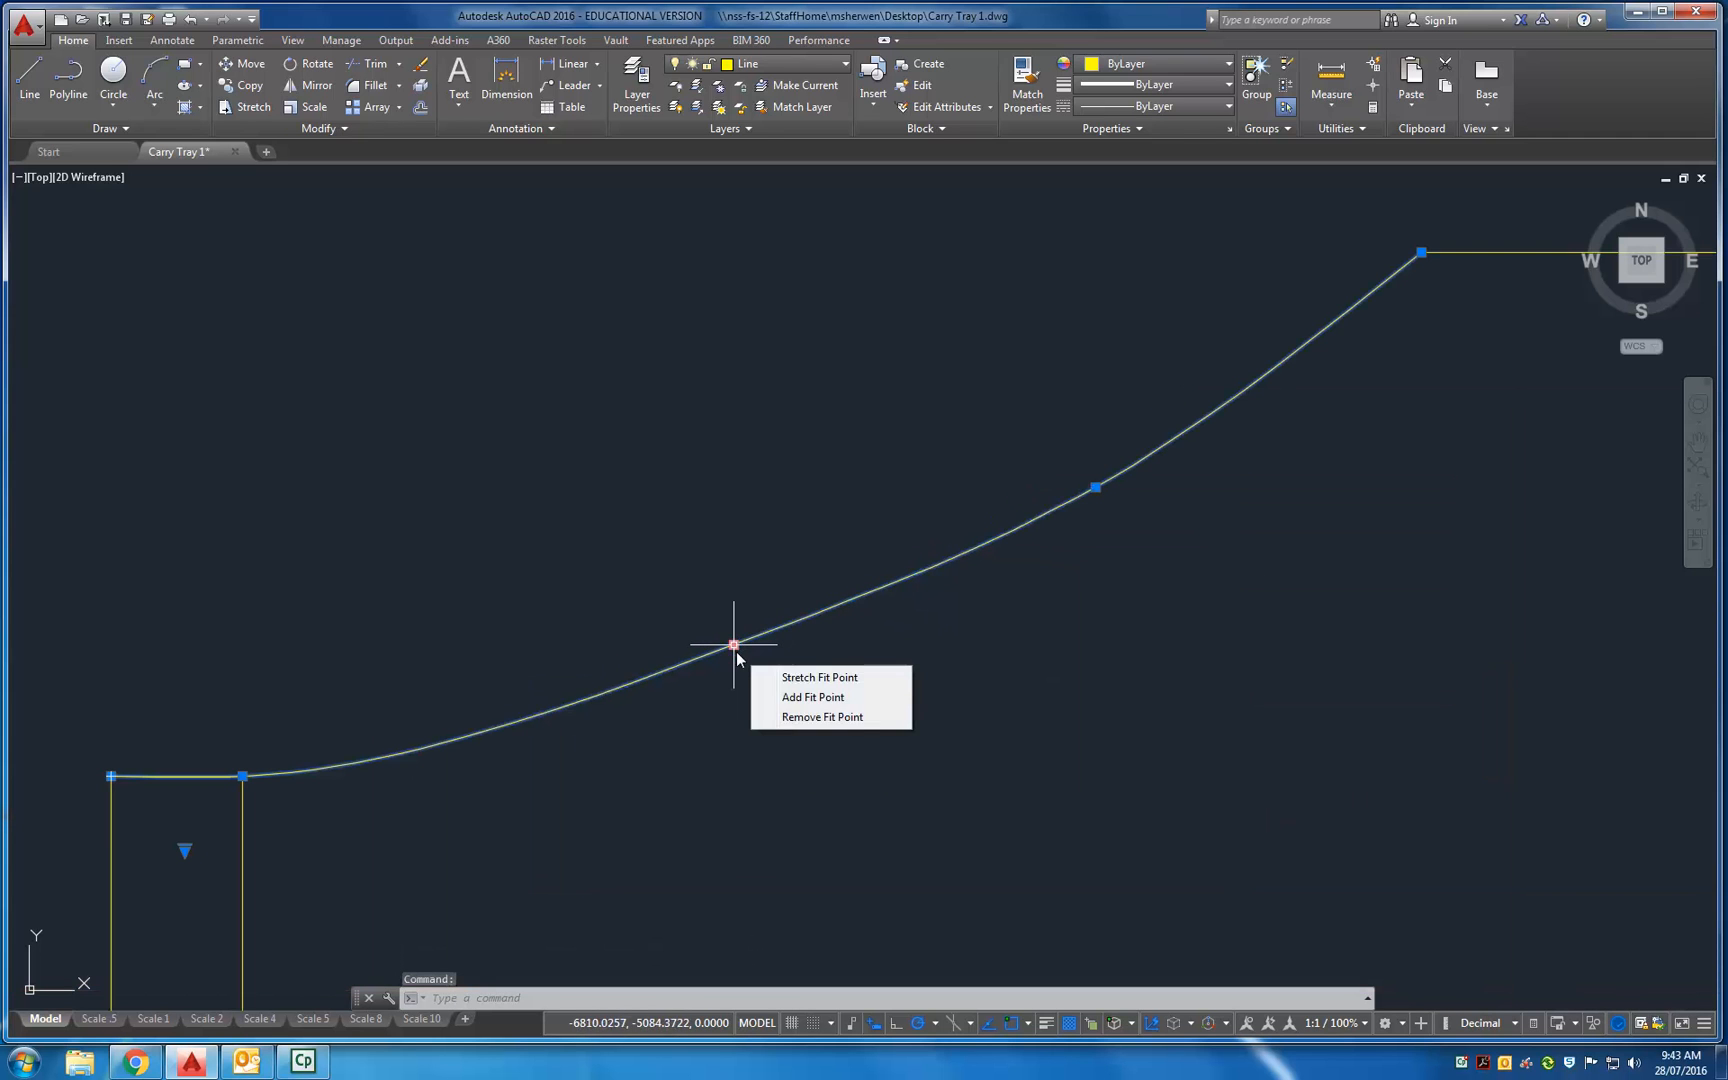
click(734, 645)
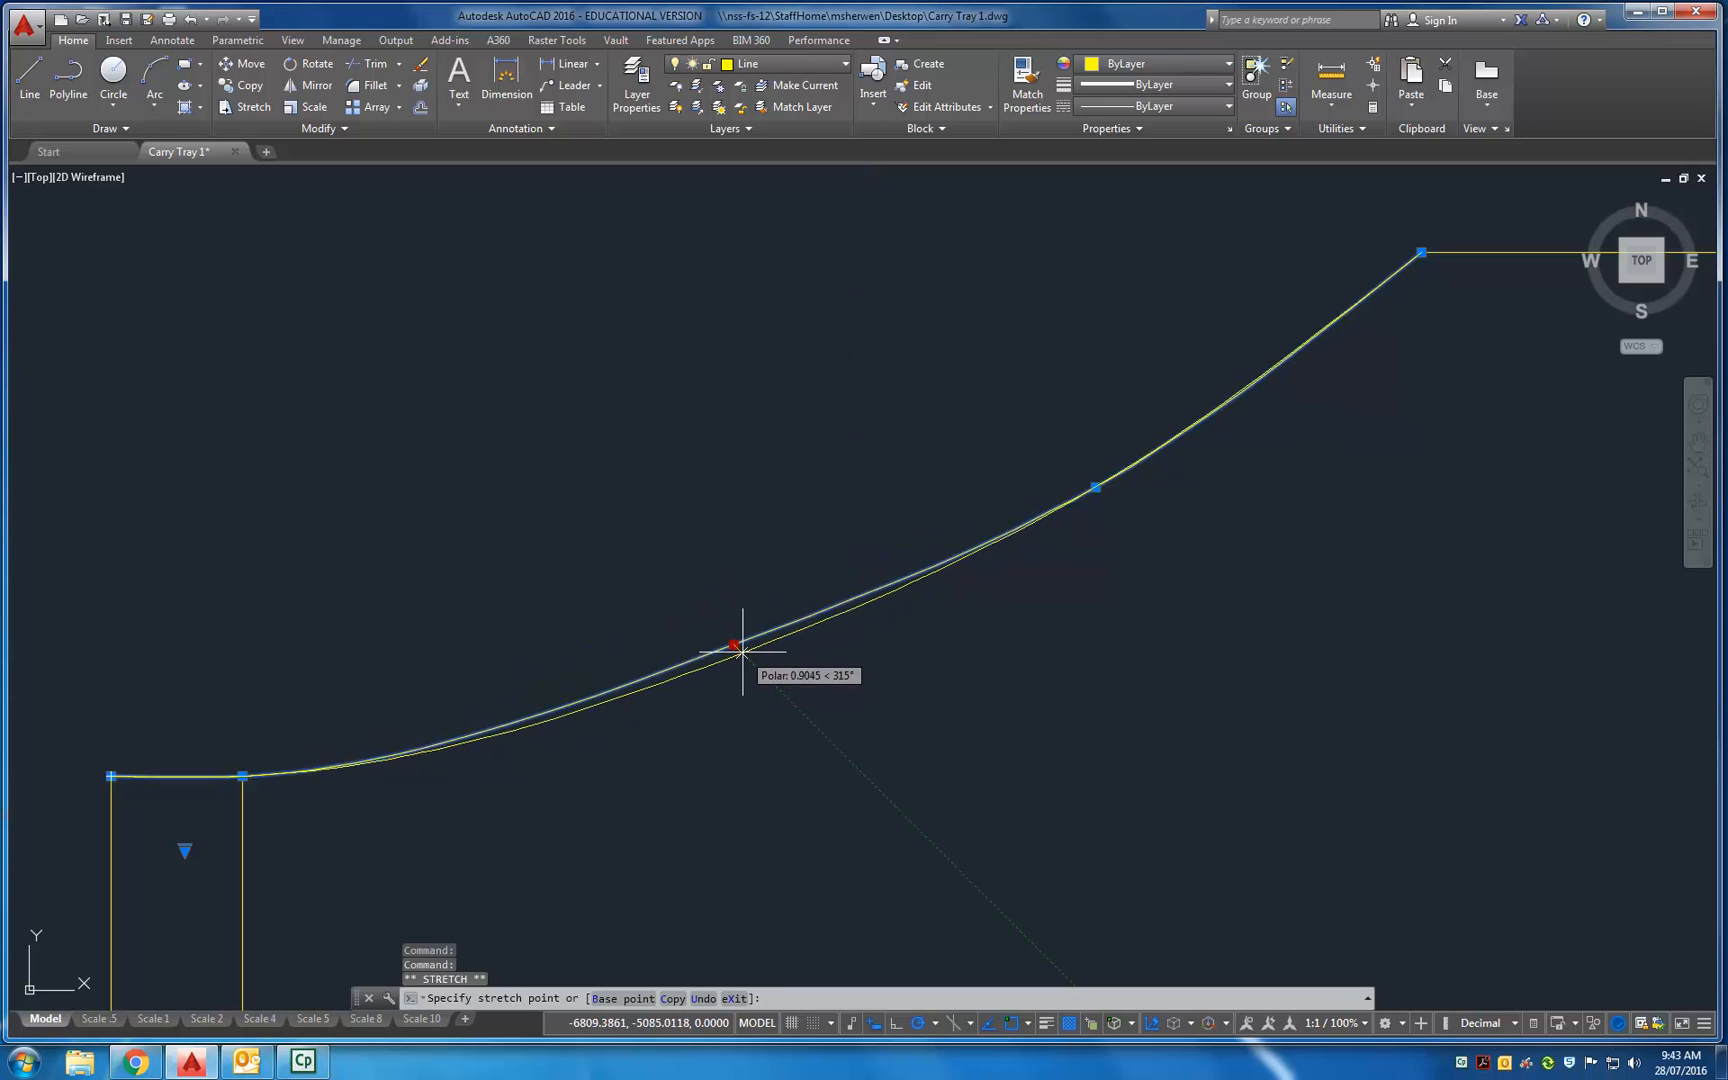
click(742, 653)
click(1096, 487)
click(1104, 489)
click(742, 655)
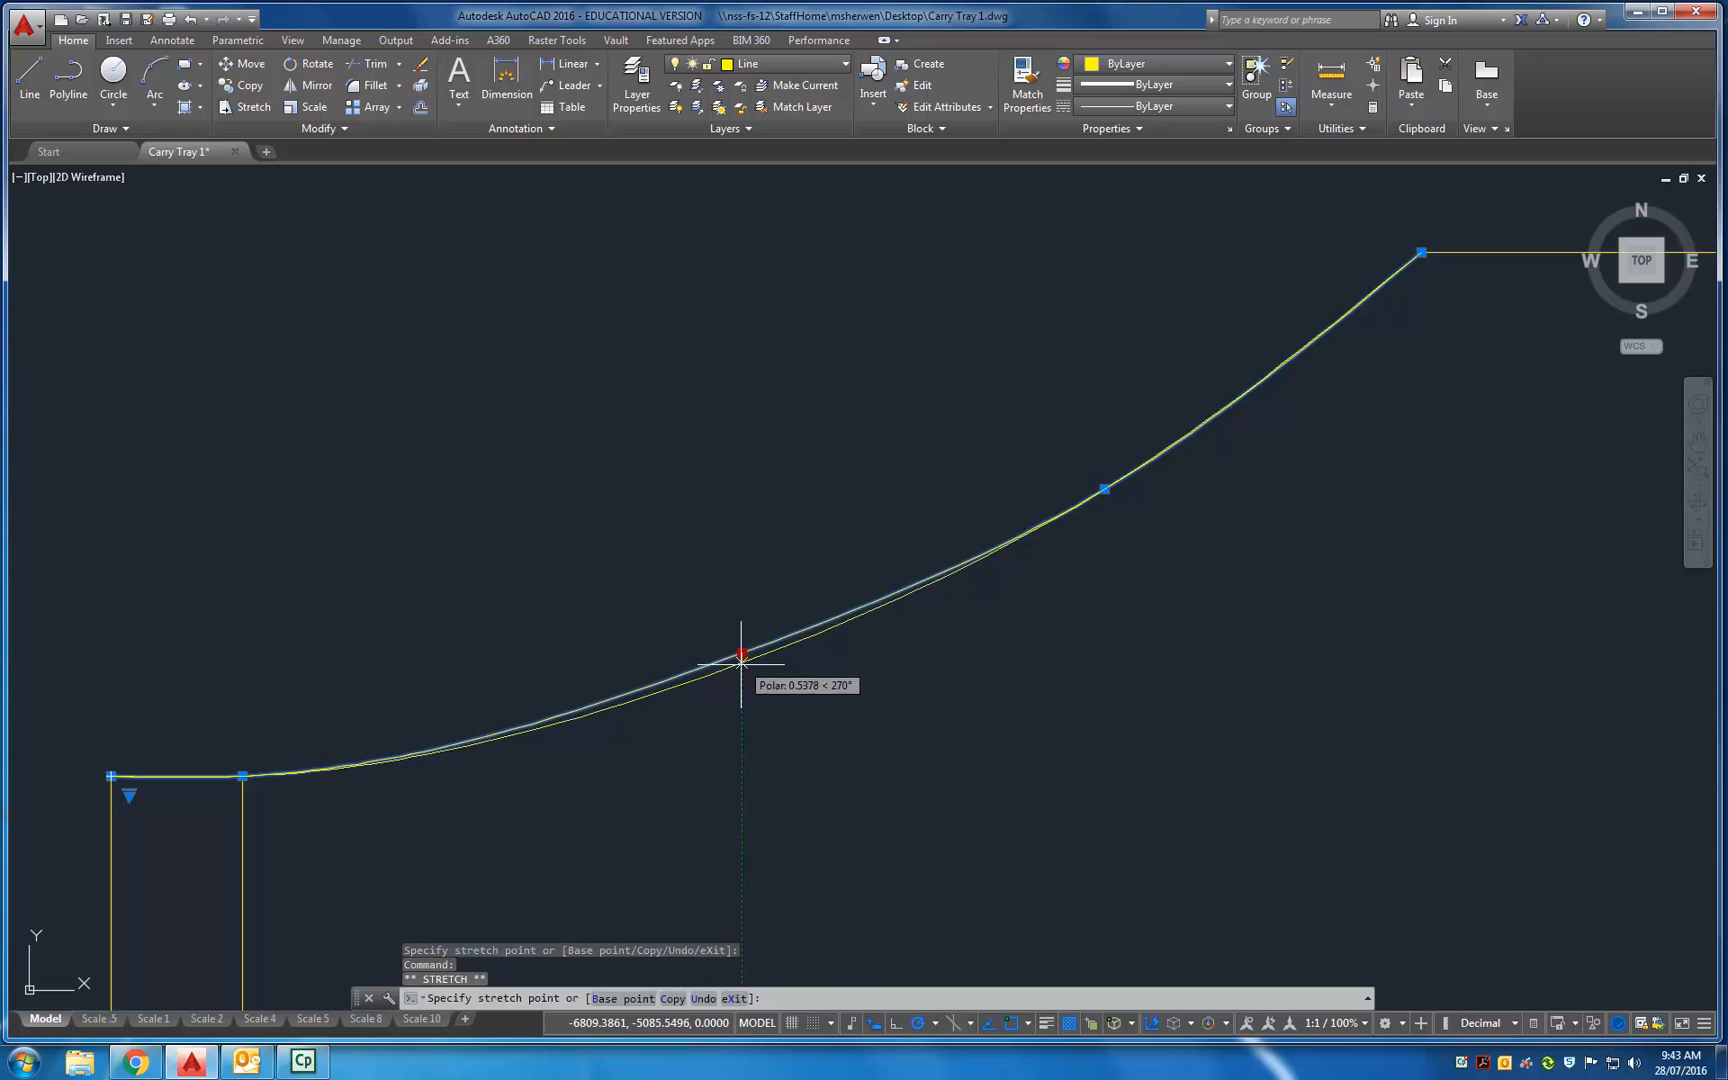
click(742, 665)
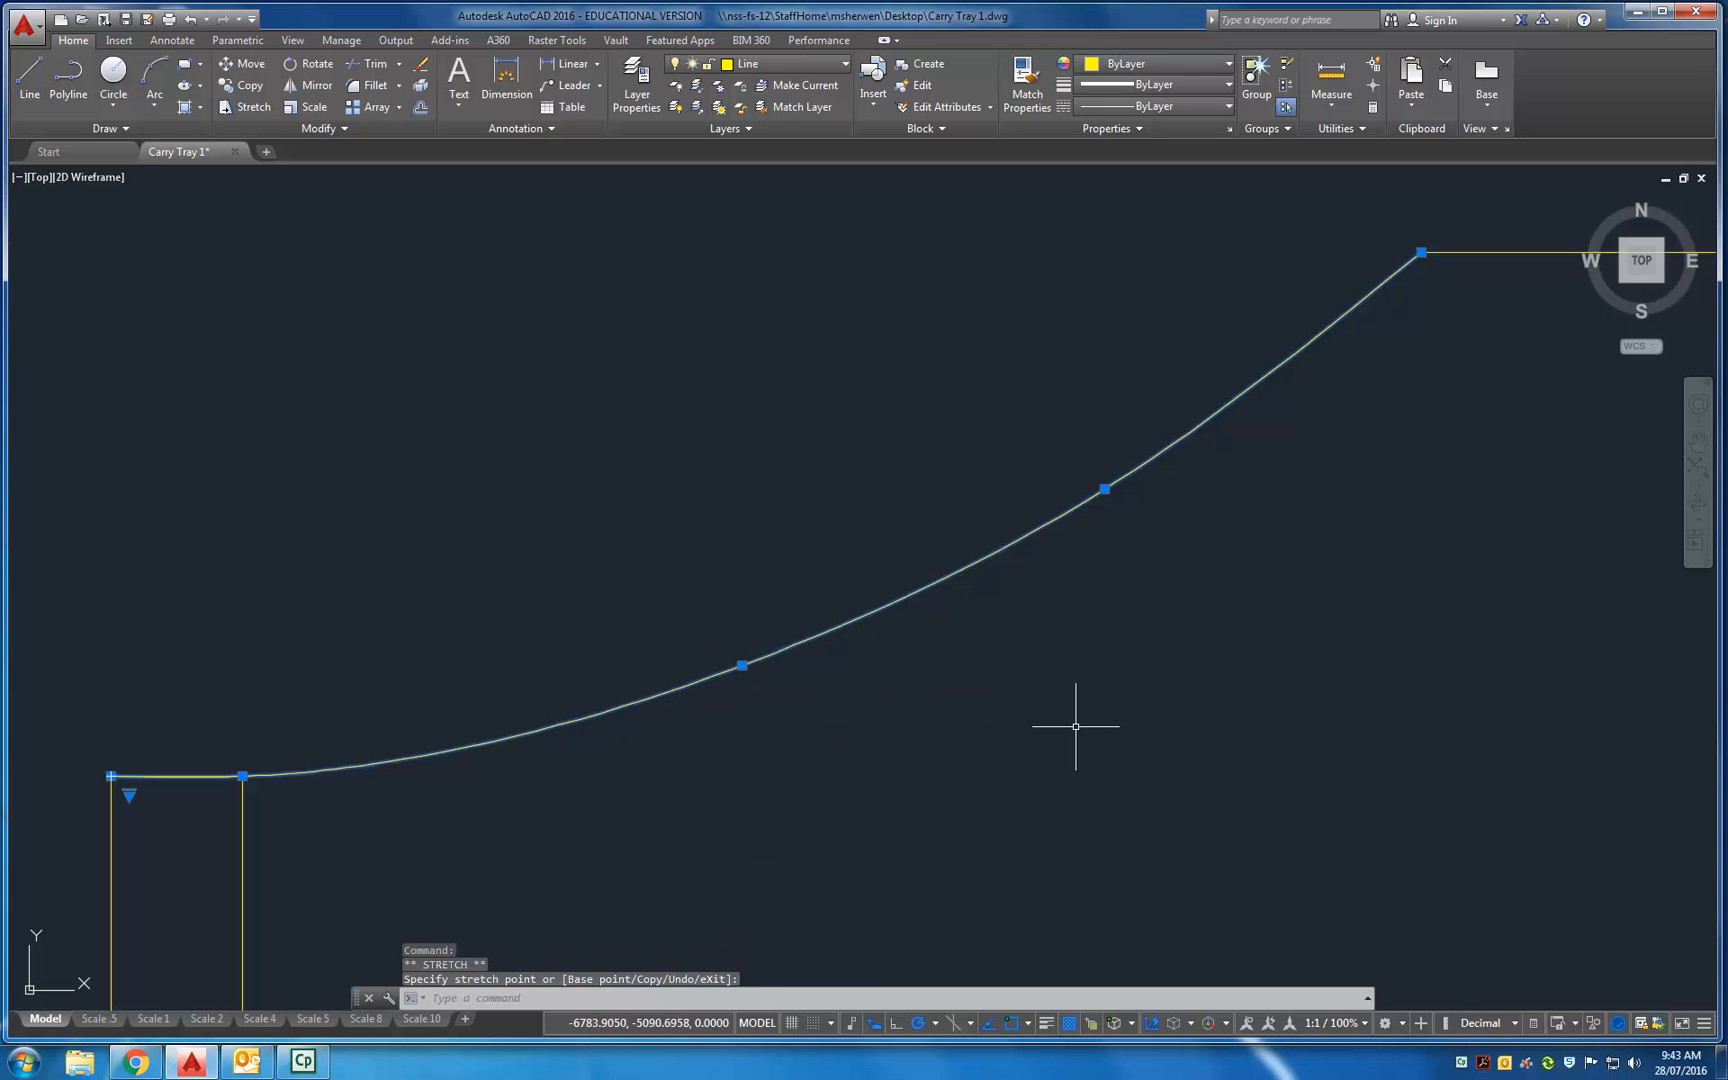
key(Escape)
key(Escape)
key(Escape)
Mirror the spline about the central vertical line, keeping the source object.
scroll(849, 687, down, 5)
middle_drag(849, 687, 648, 650)
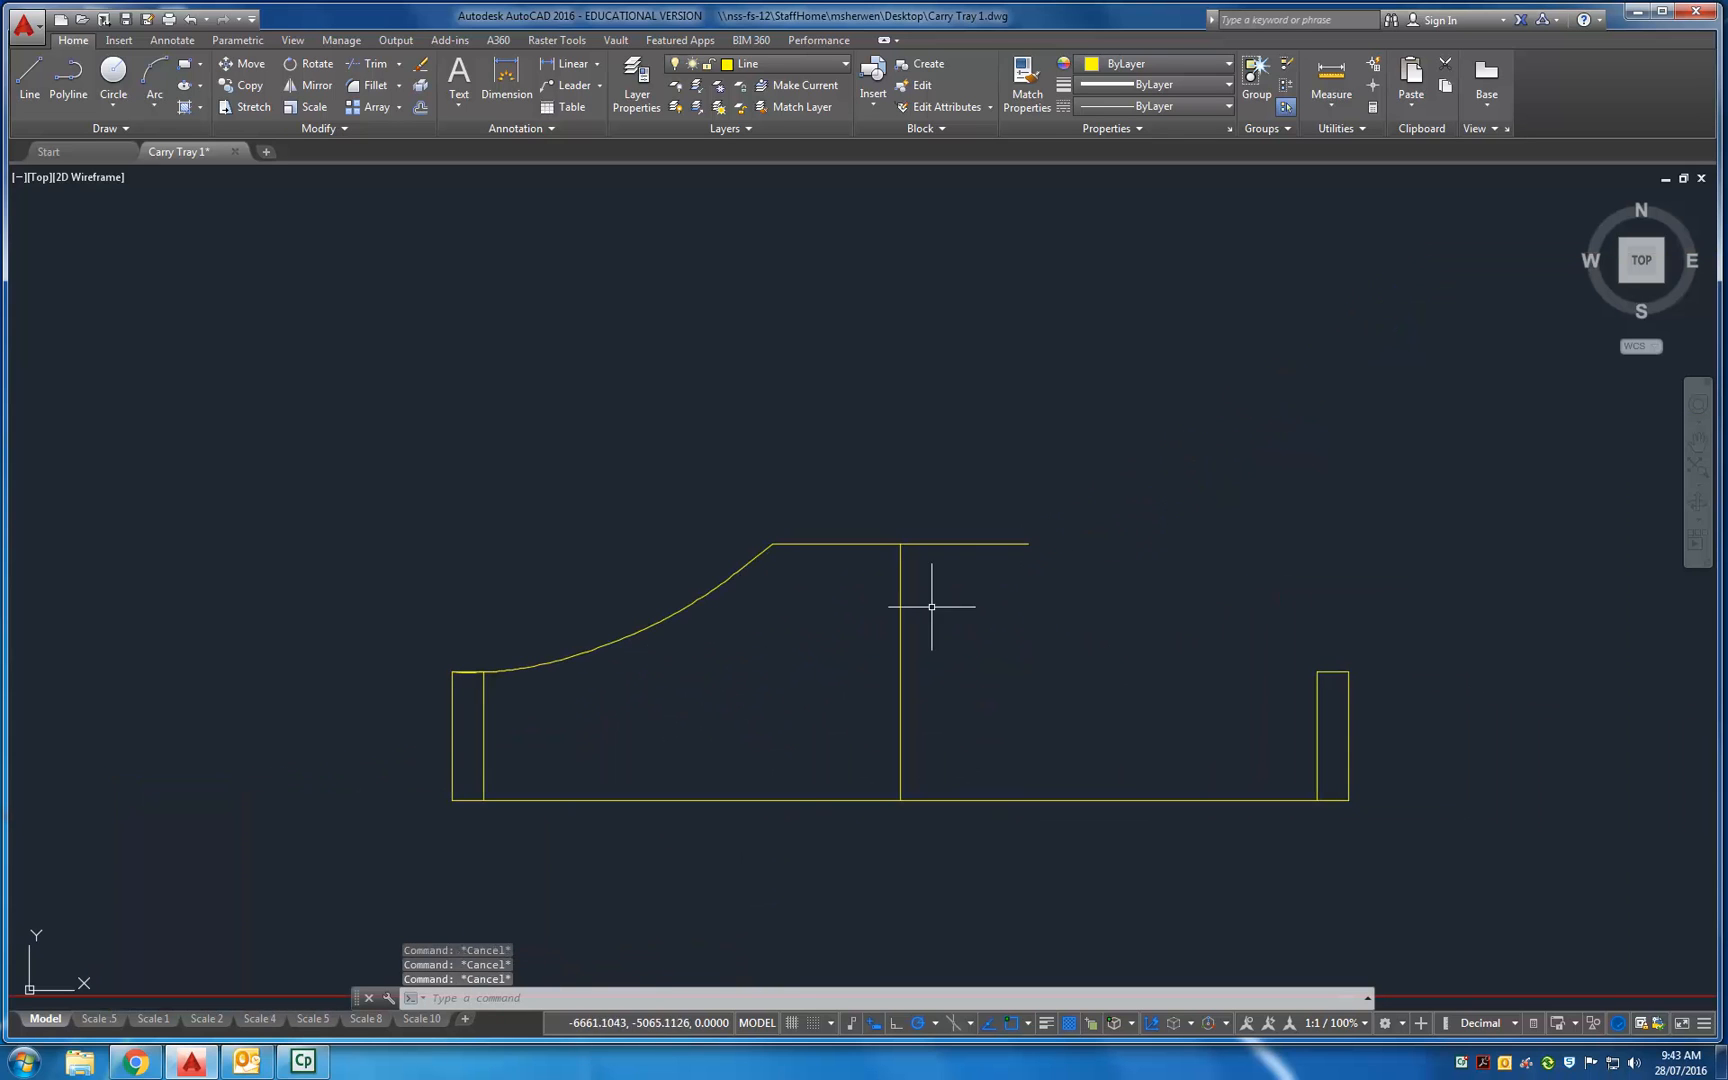
click(694, 663)
click(634, 595)
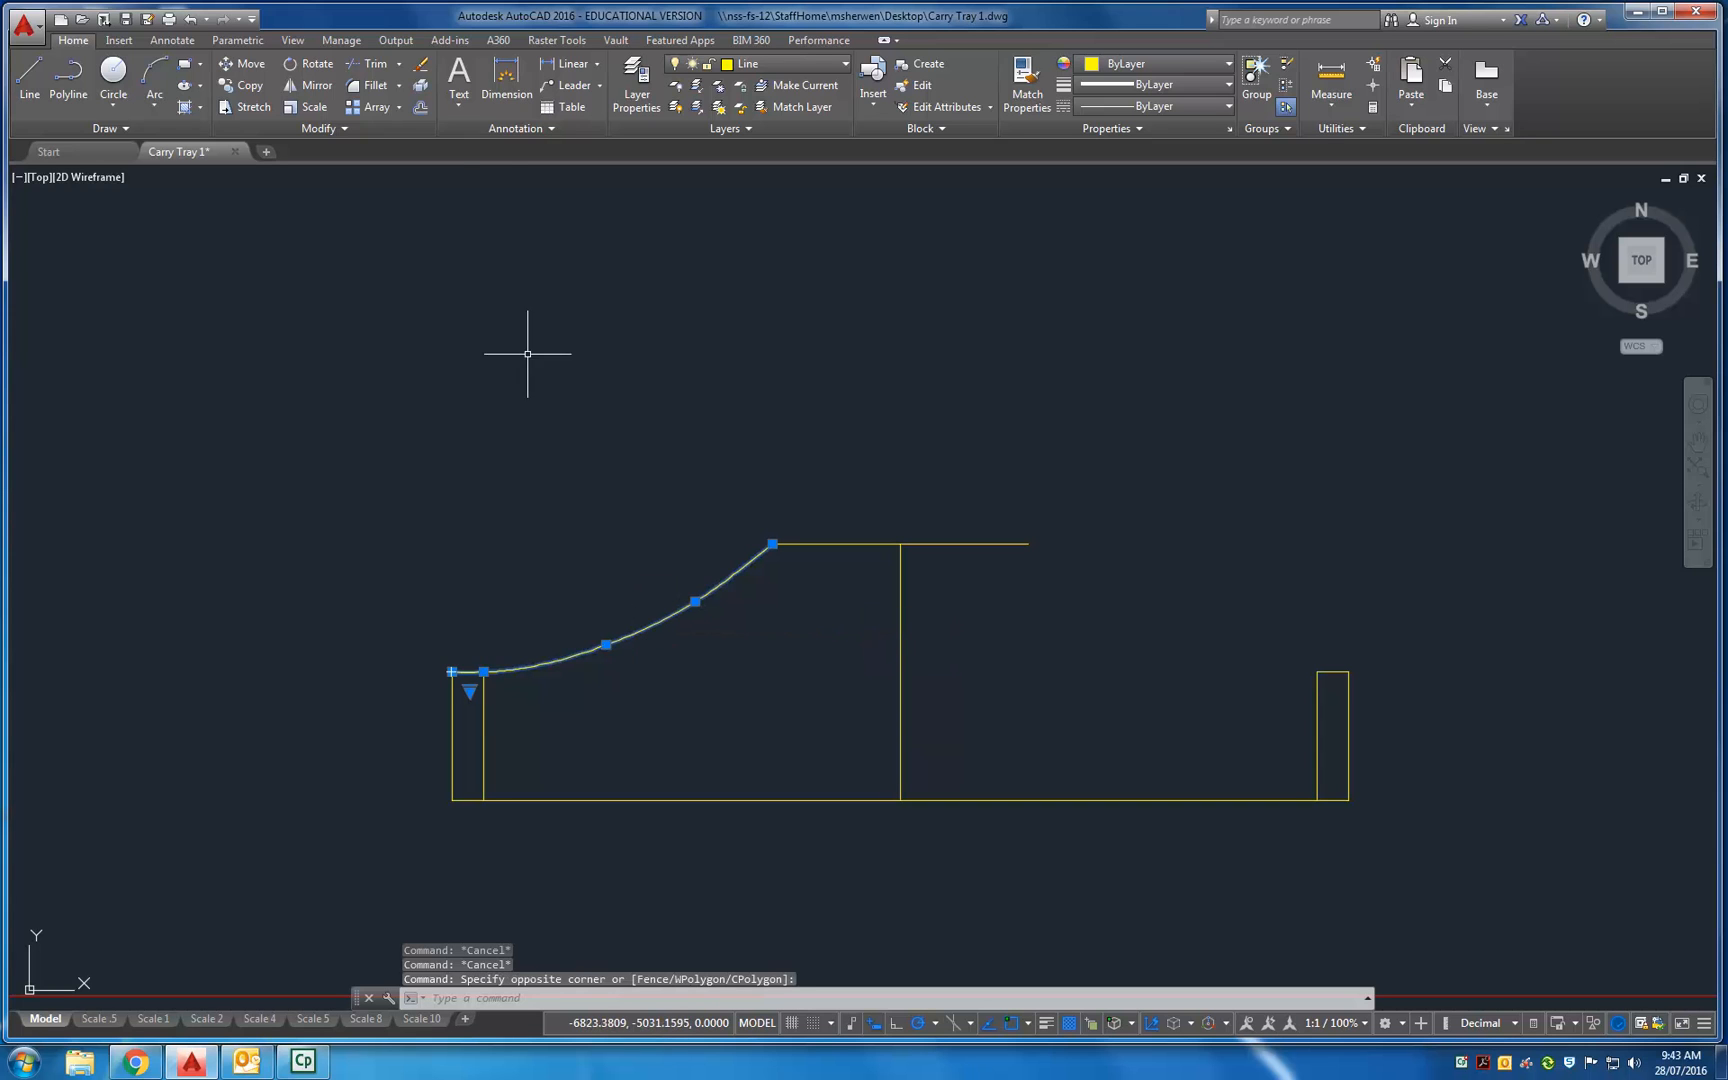
click(306, 86)
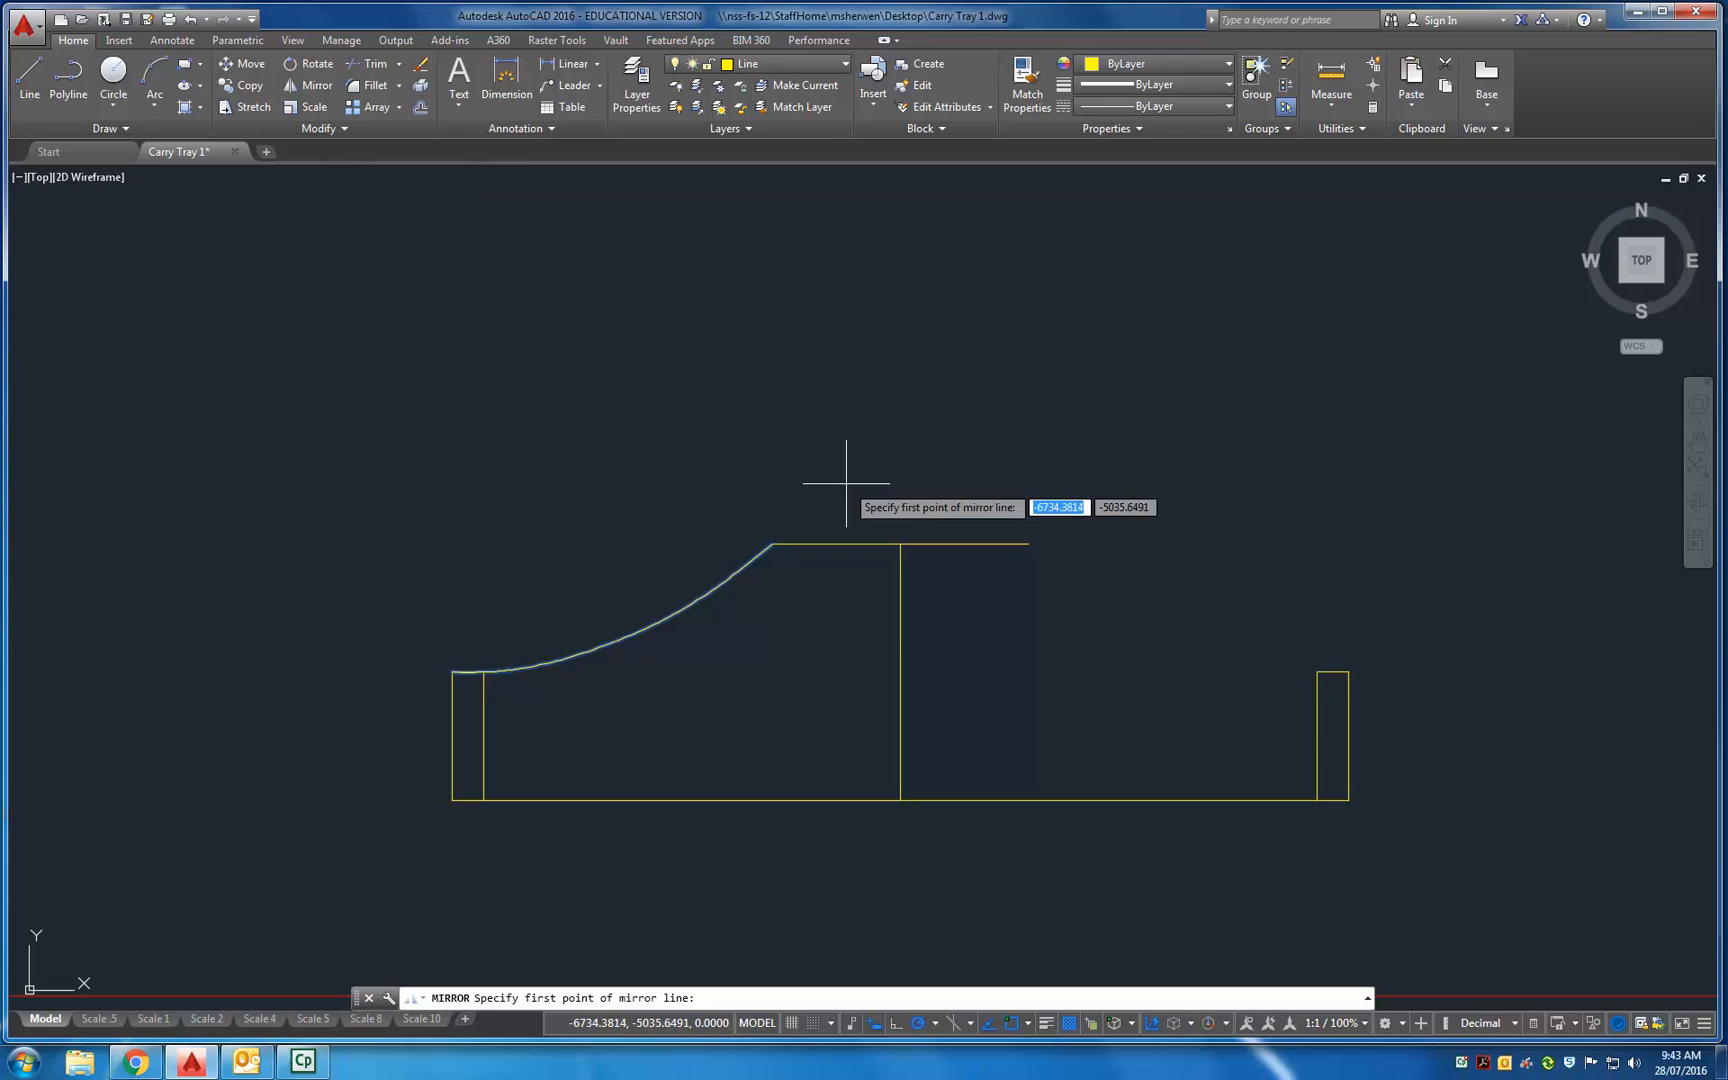
click(900, 544)
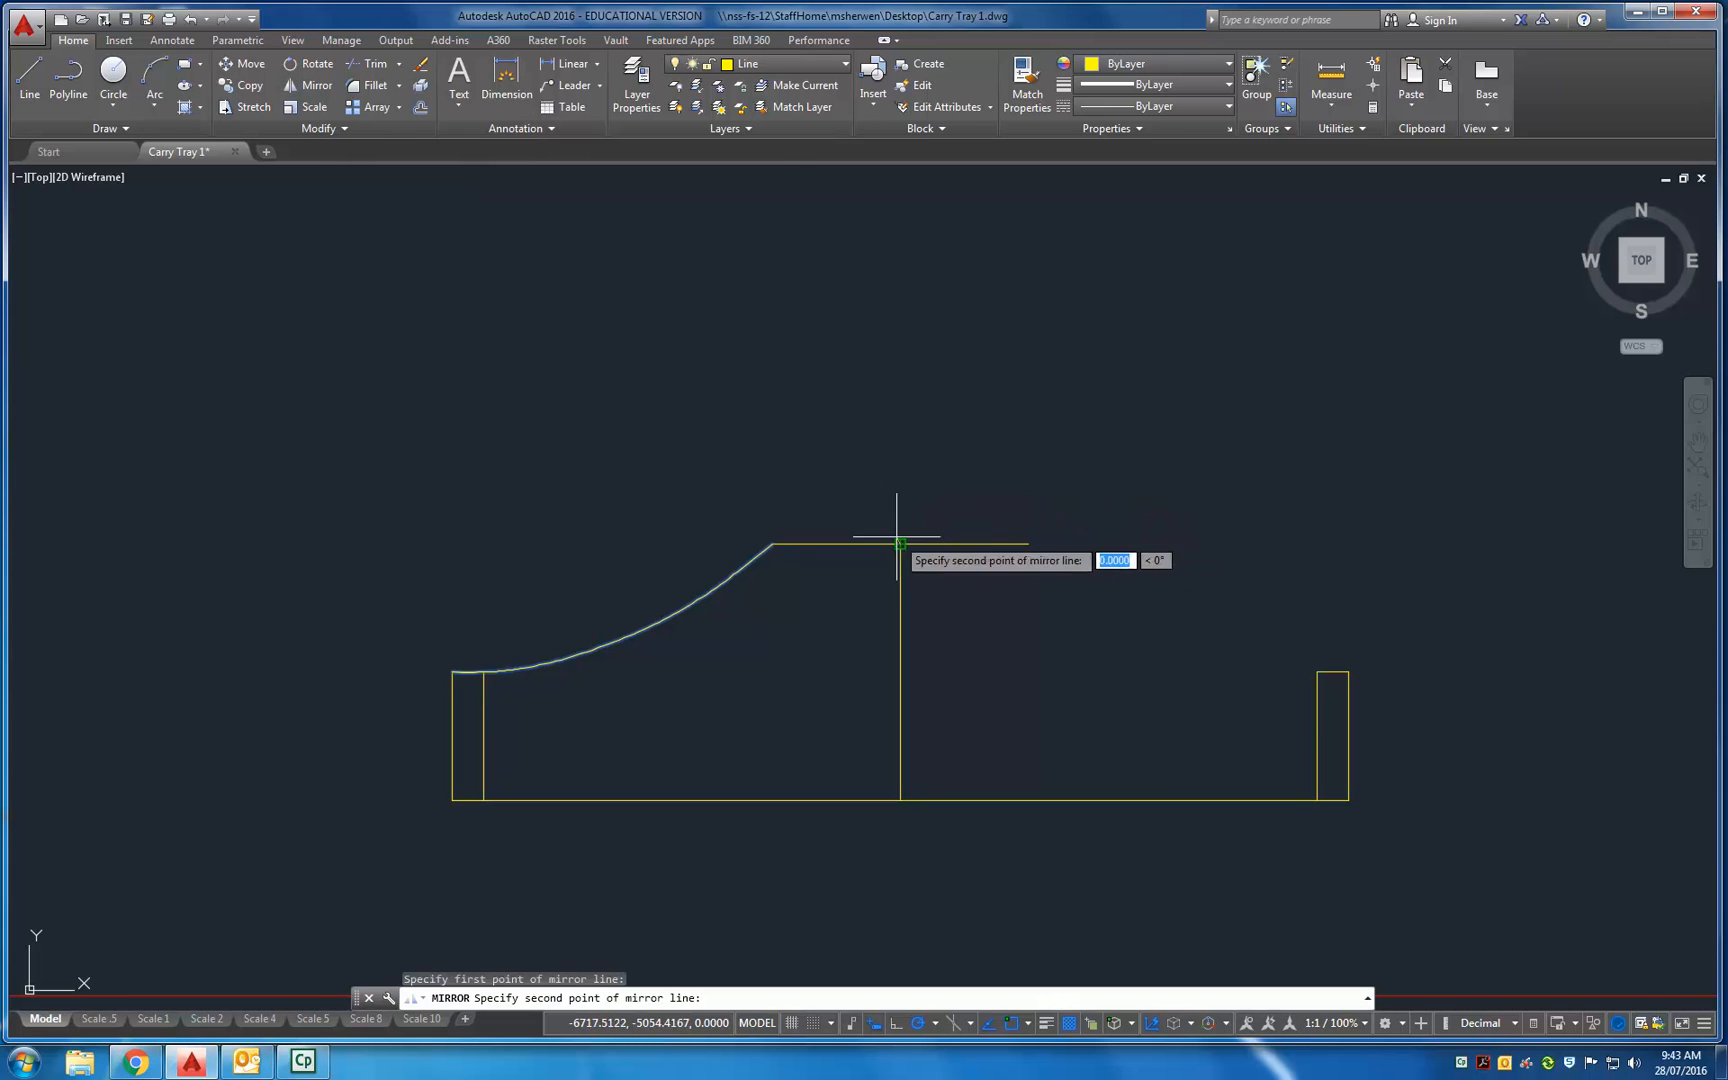
click(900, 428)
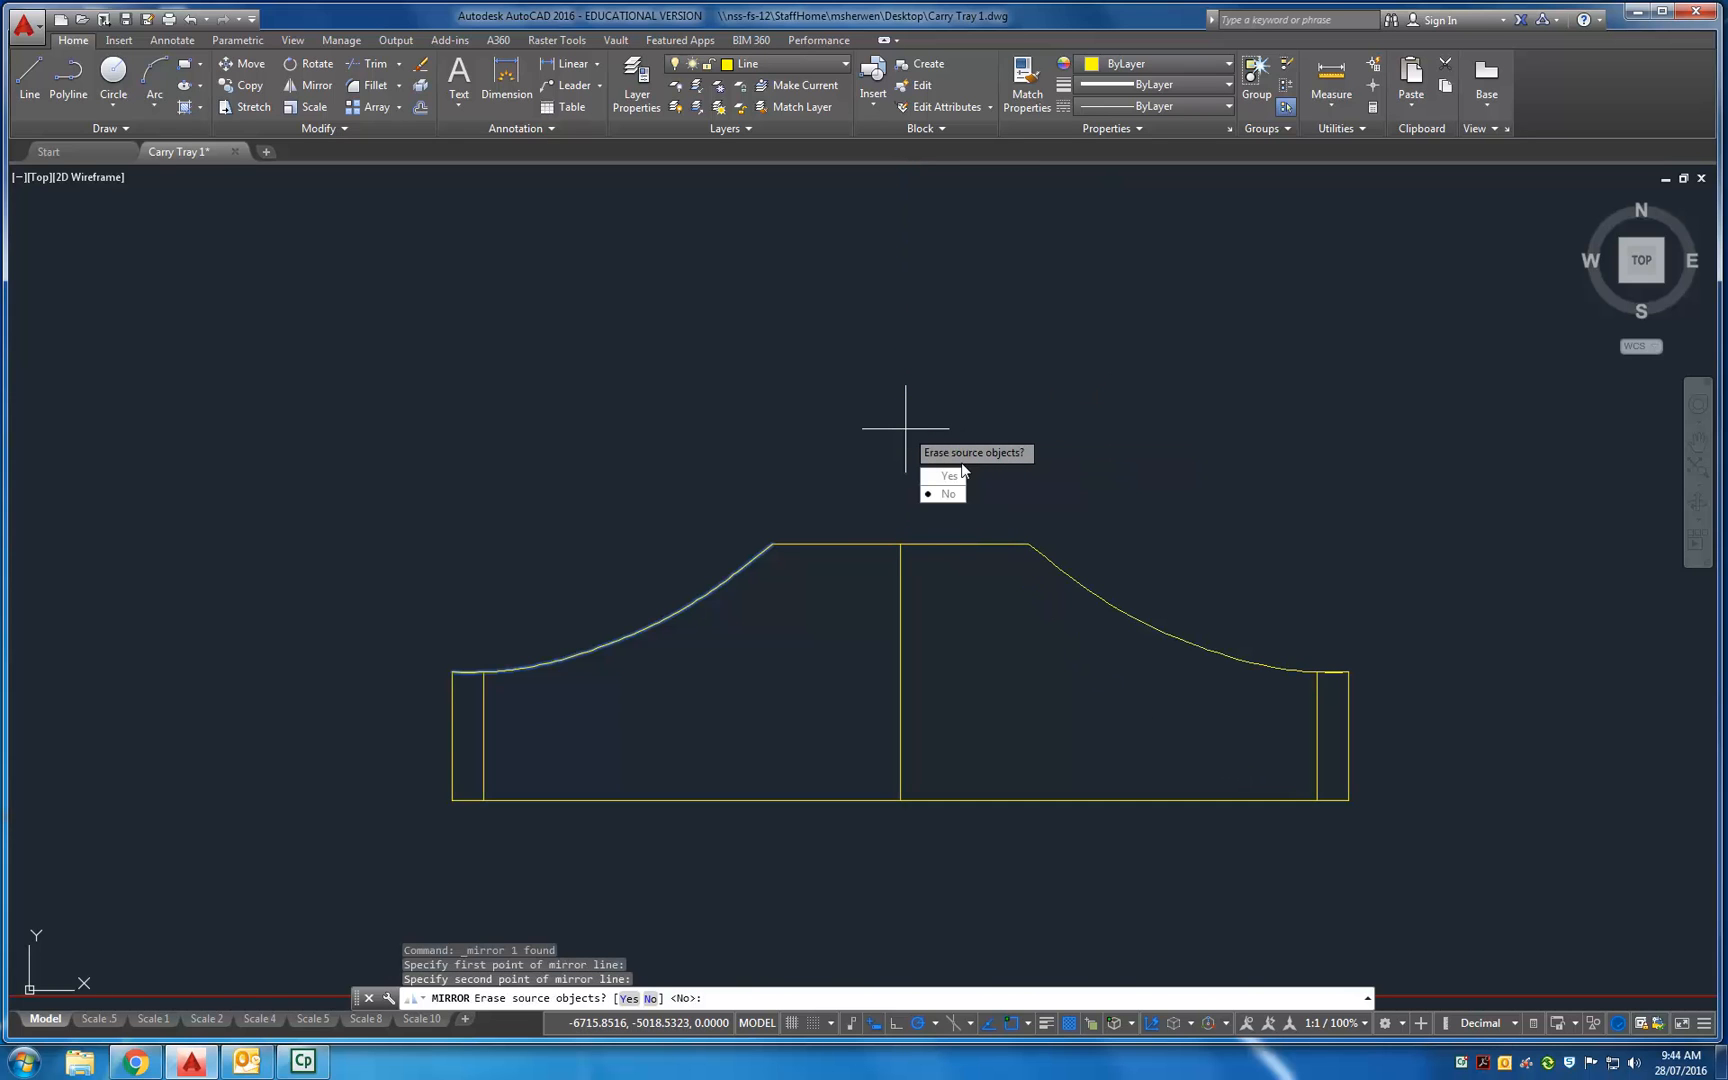
key(Return)
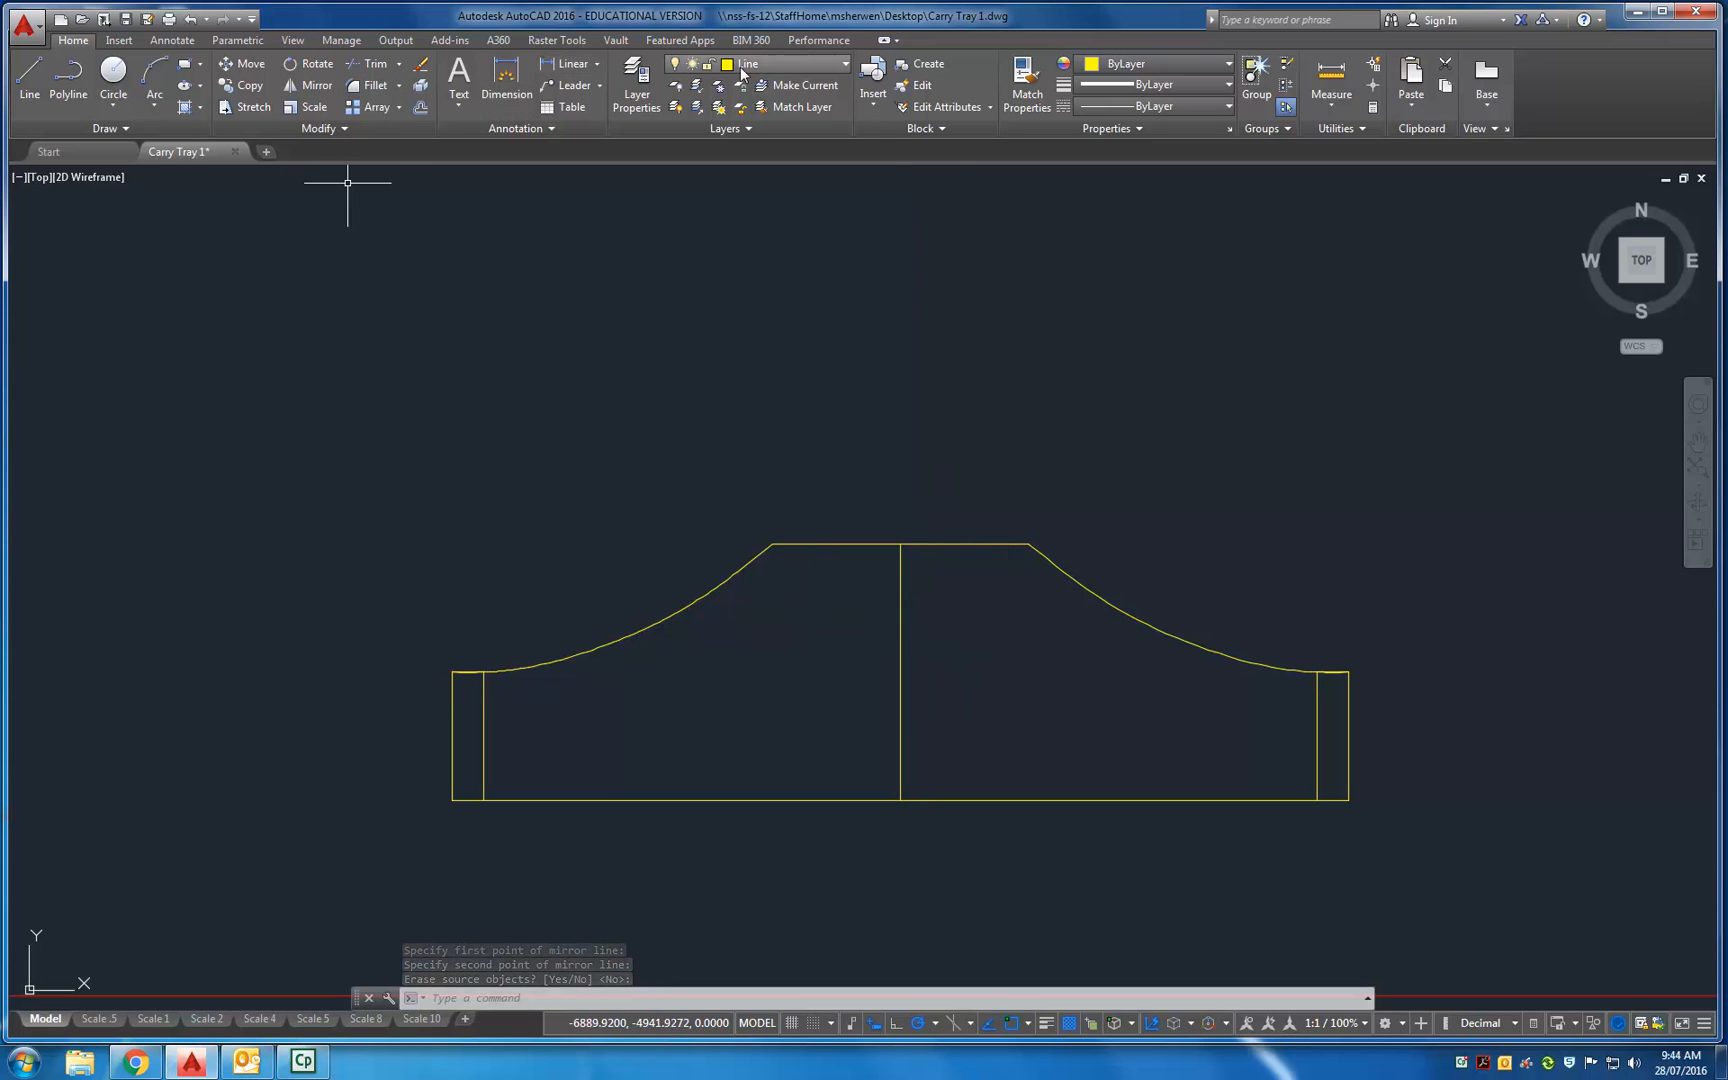
Draw a half slot outline starting 15 units below the central line's top: 44 units left, 12 units down, and back to the central line.
click(24, 82)
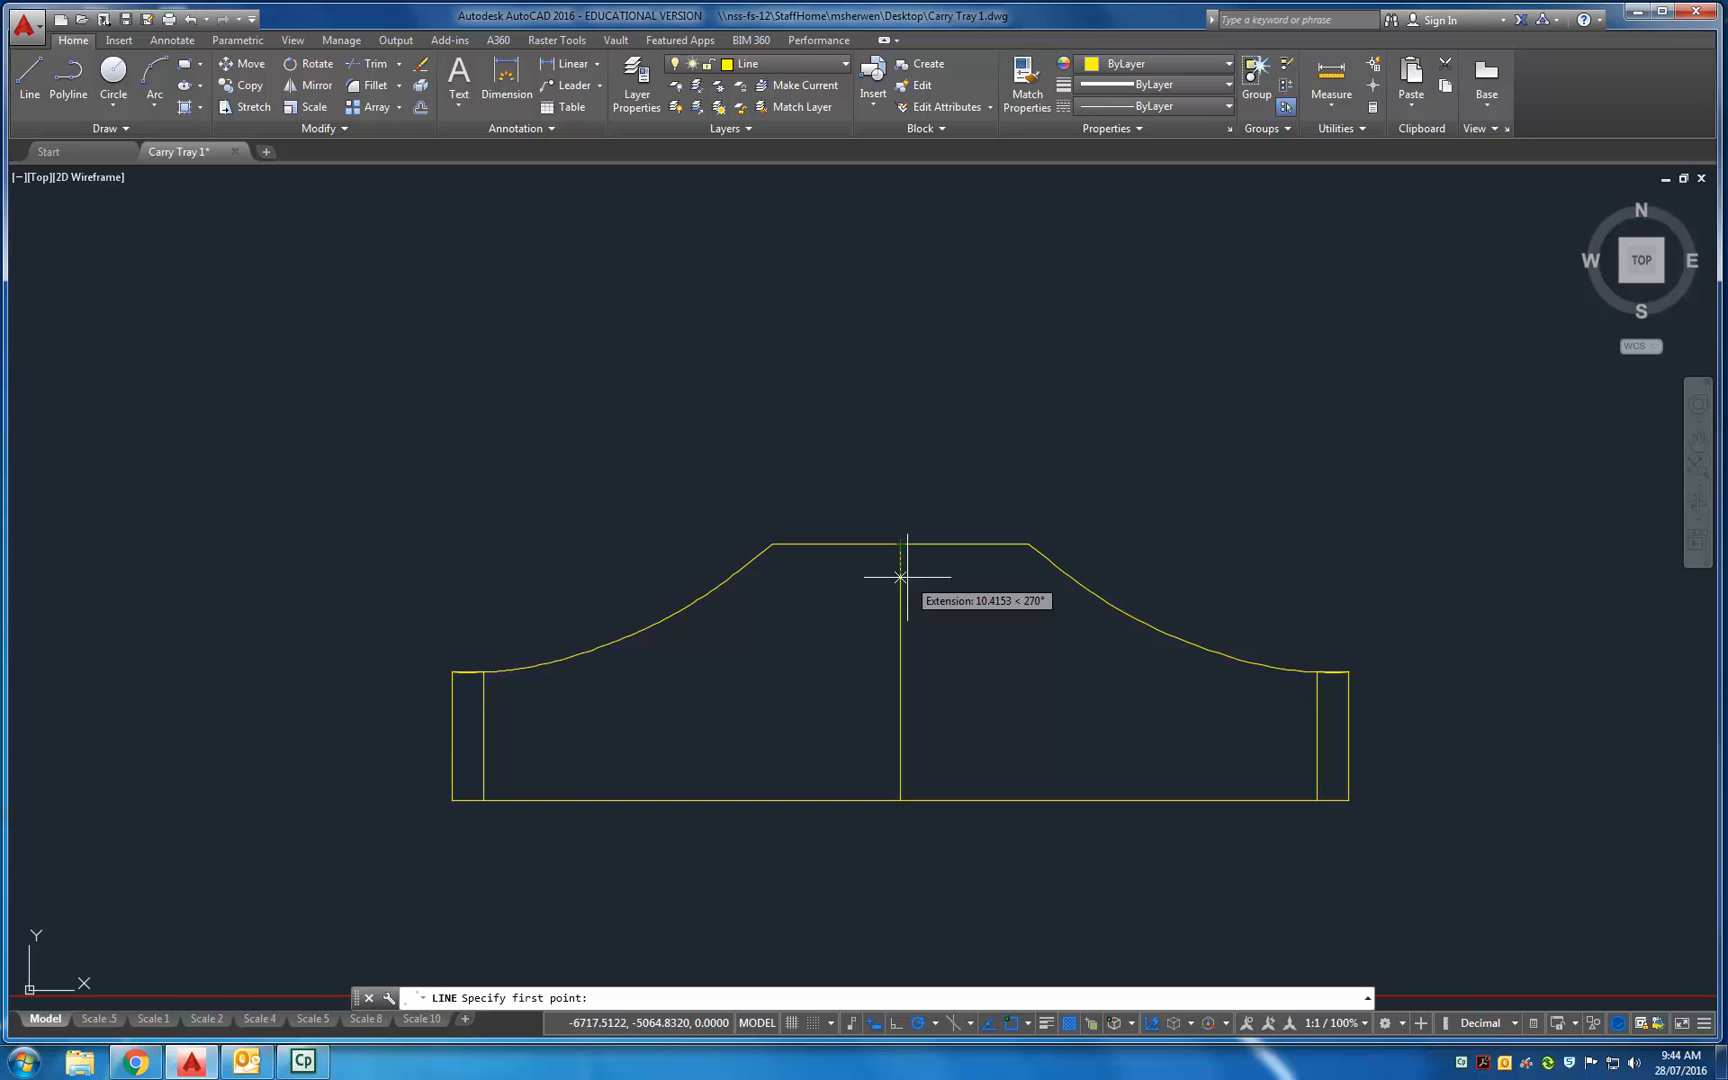
text(15)
key(Return)
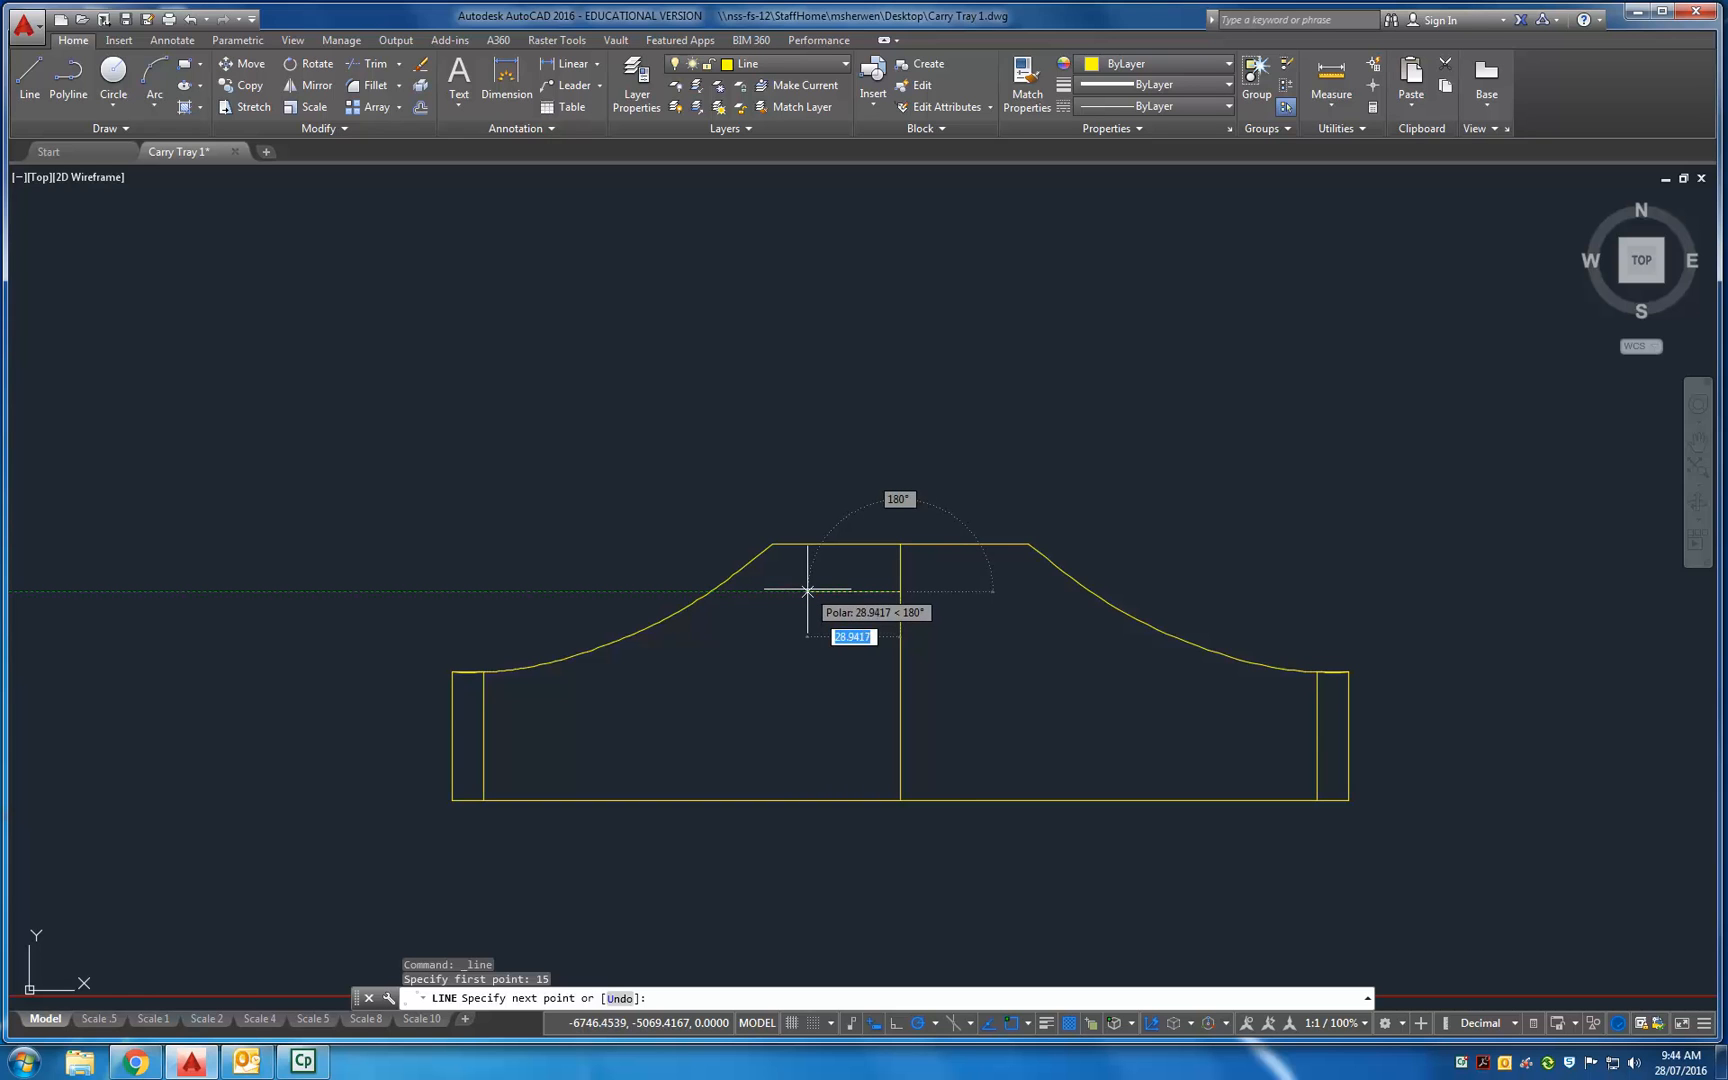
text(44)
key(Return)
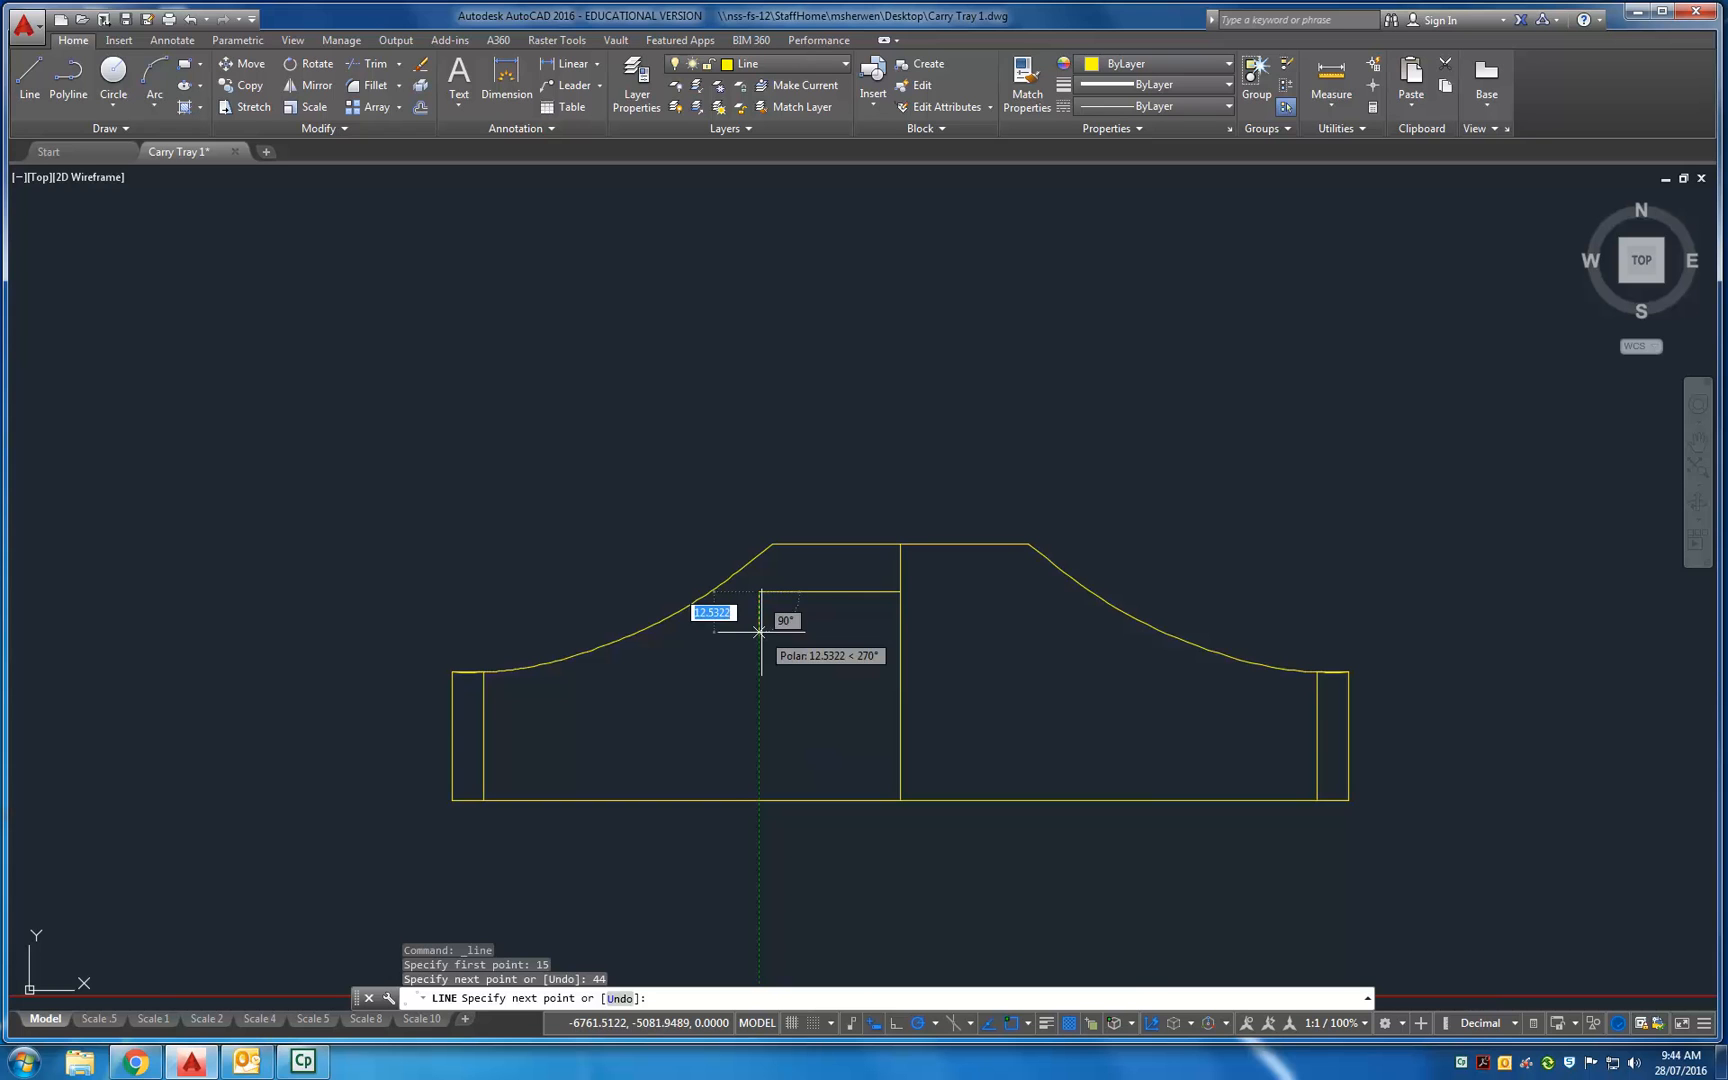
text(12)
key(Return)
click(900, 630)
key(Return)
Draw a circle of radius 6 centred 6 units inward from the midpoint of the half slot's short end line.
scroll(770, 602, up, 4)
middle_drag(768, 598, 740, 643)
scroll(733, 714, down, 3)
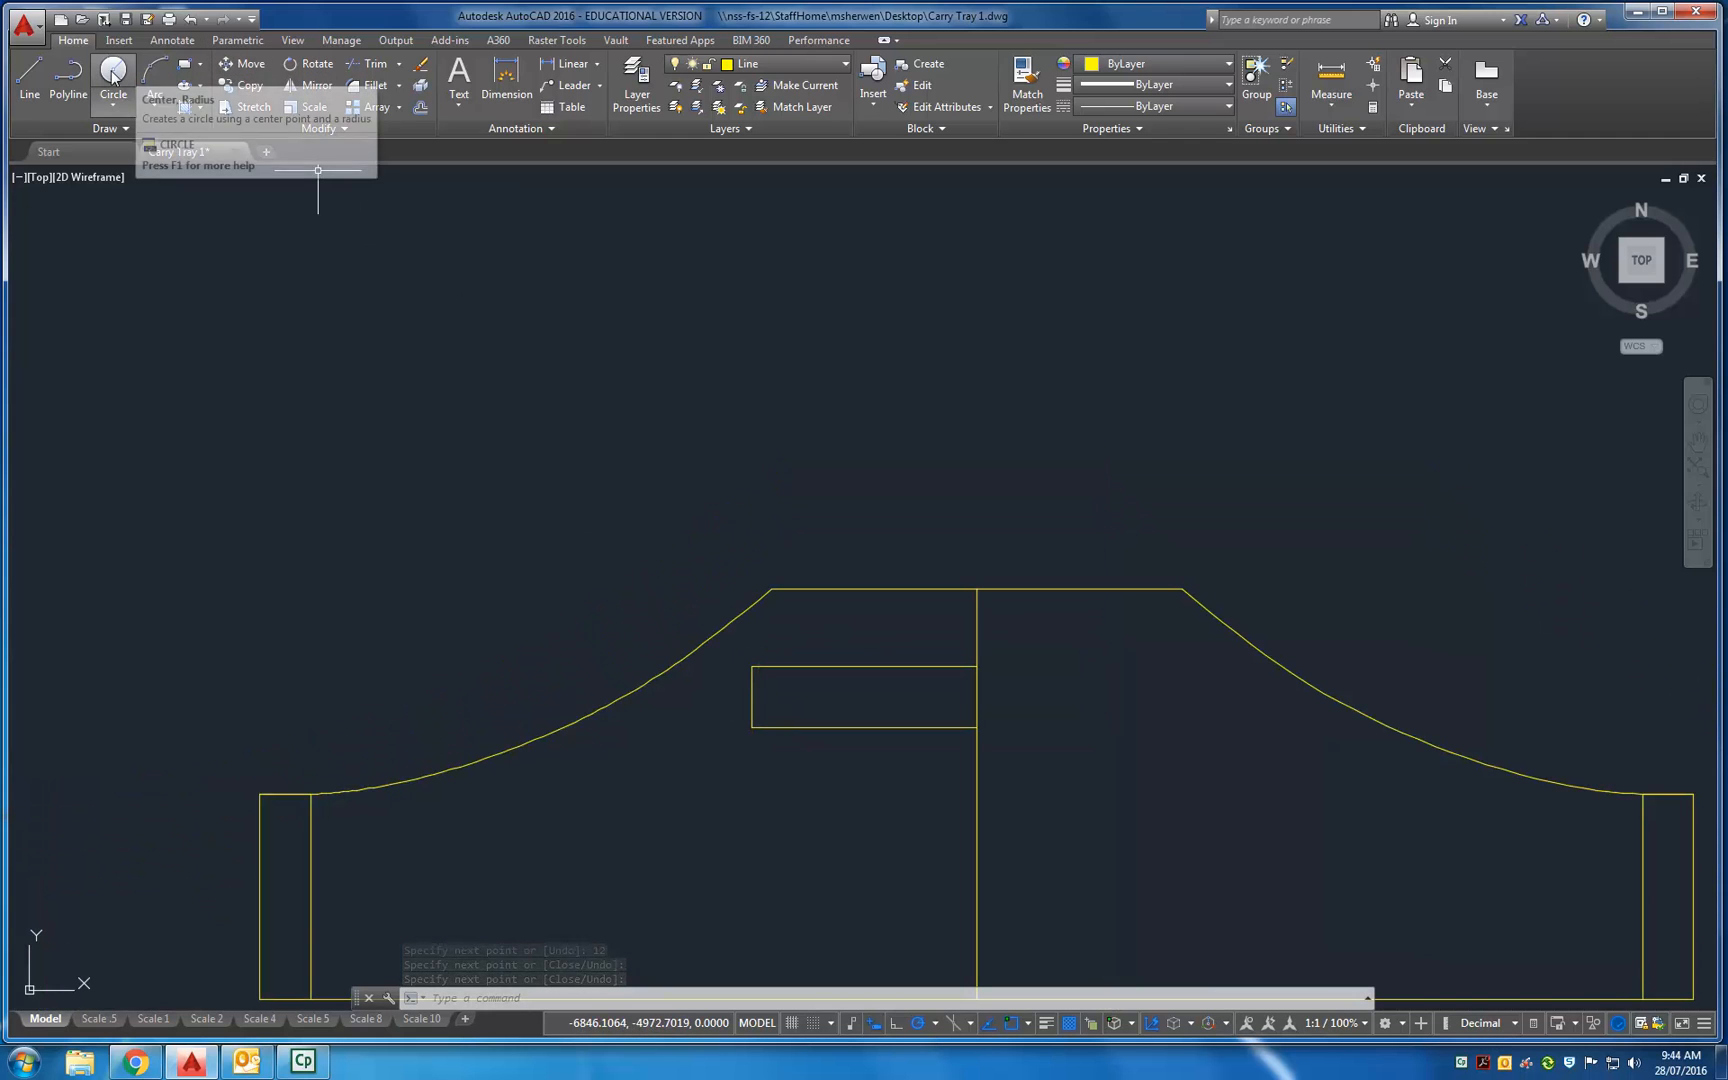
text(c)
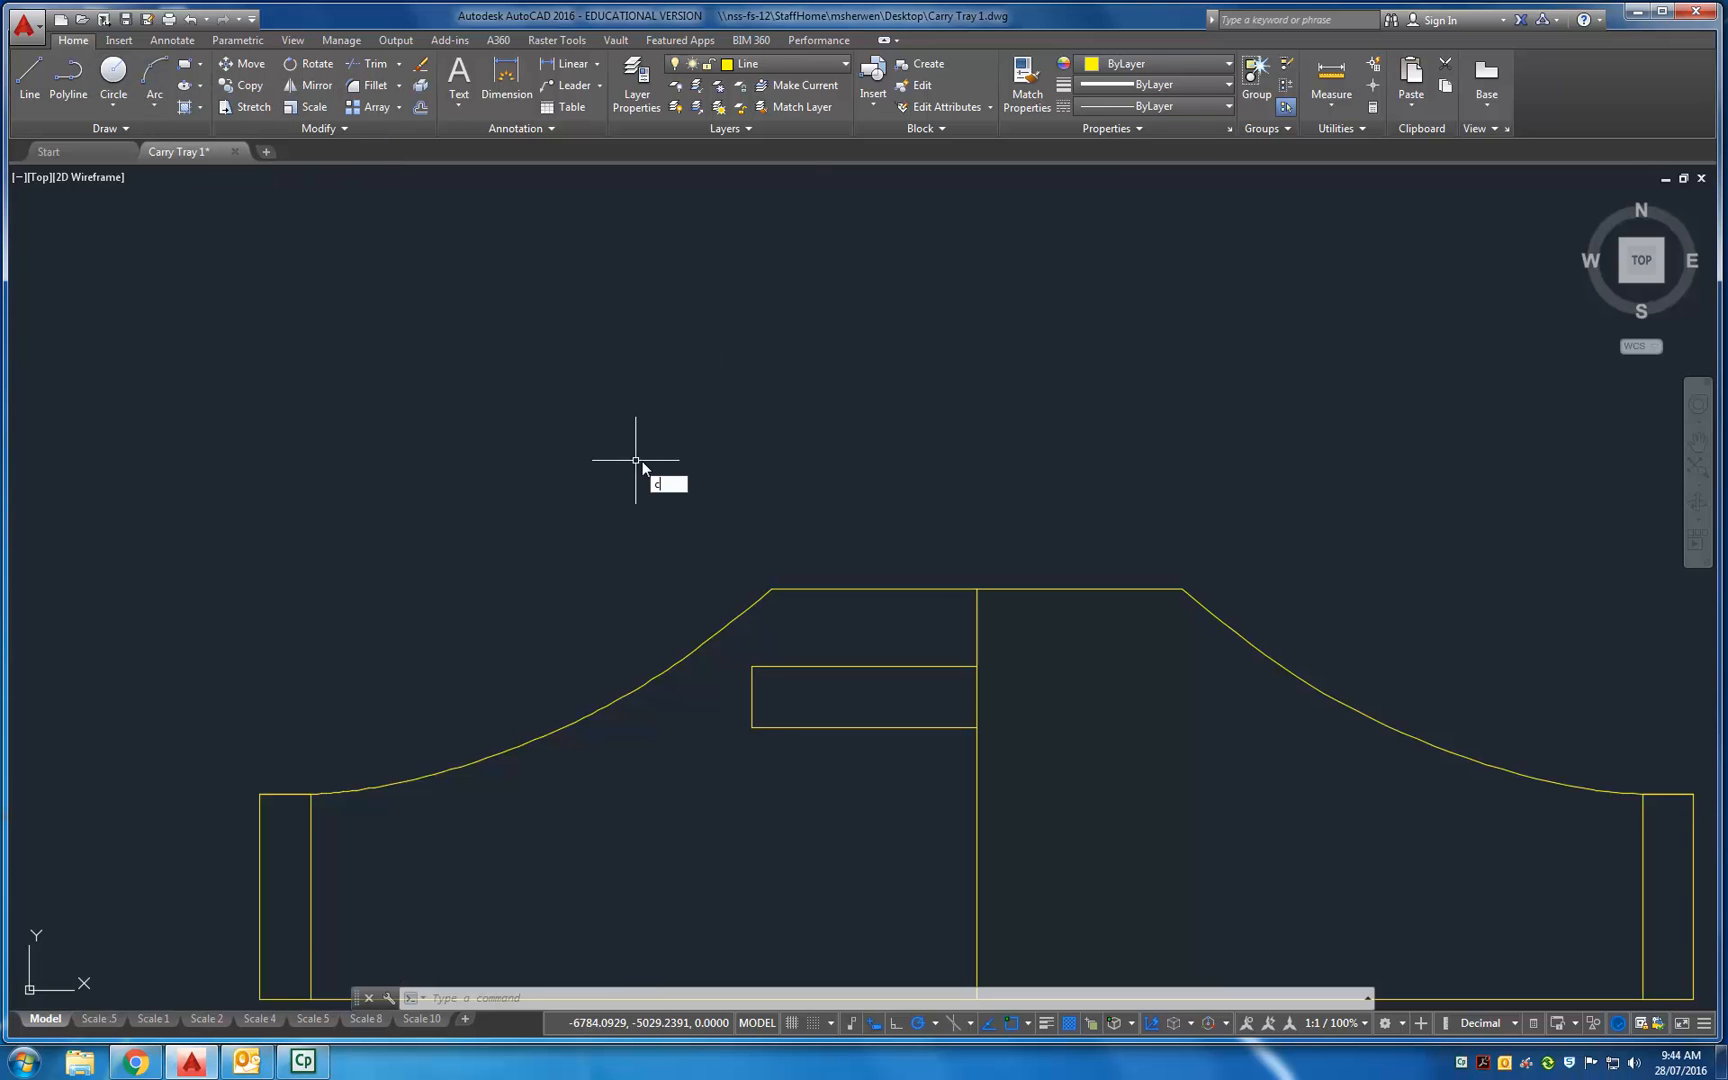
key(Return)
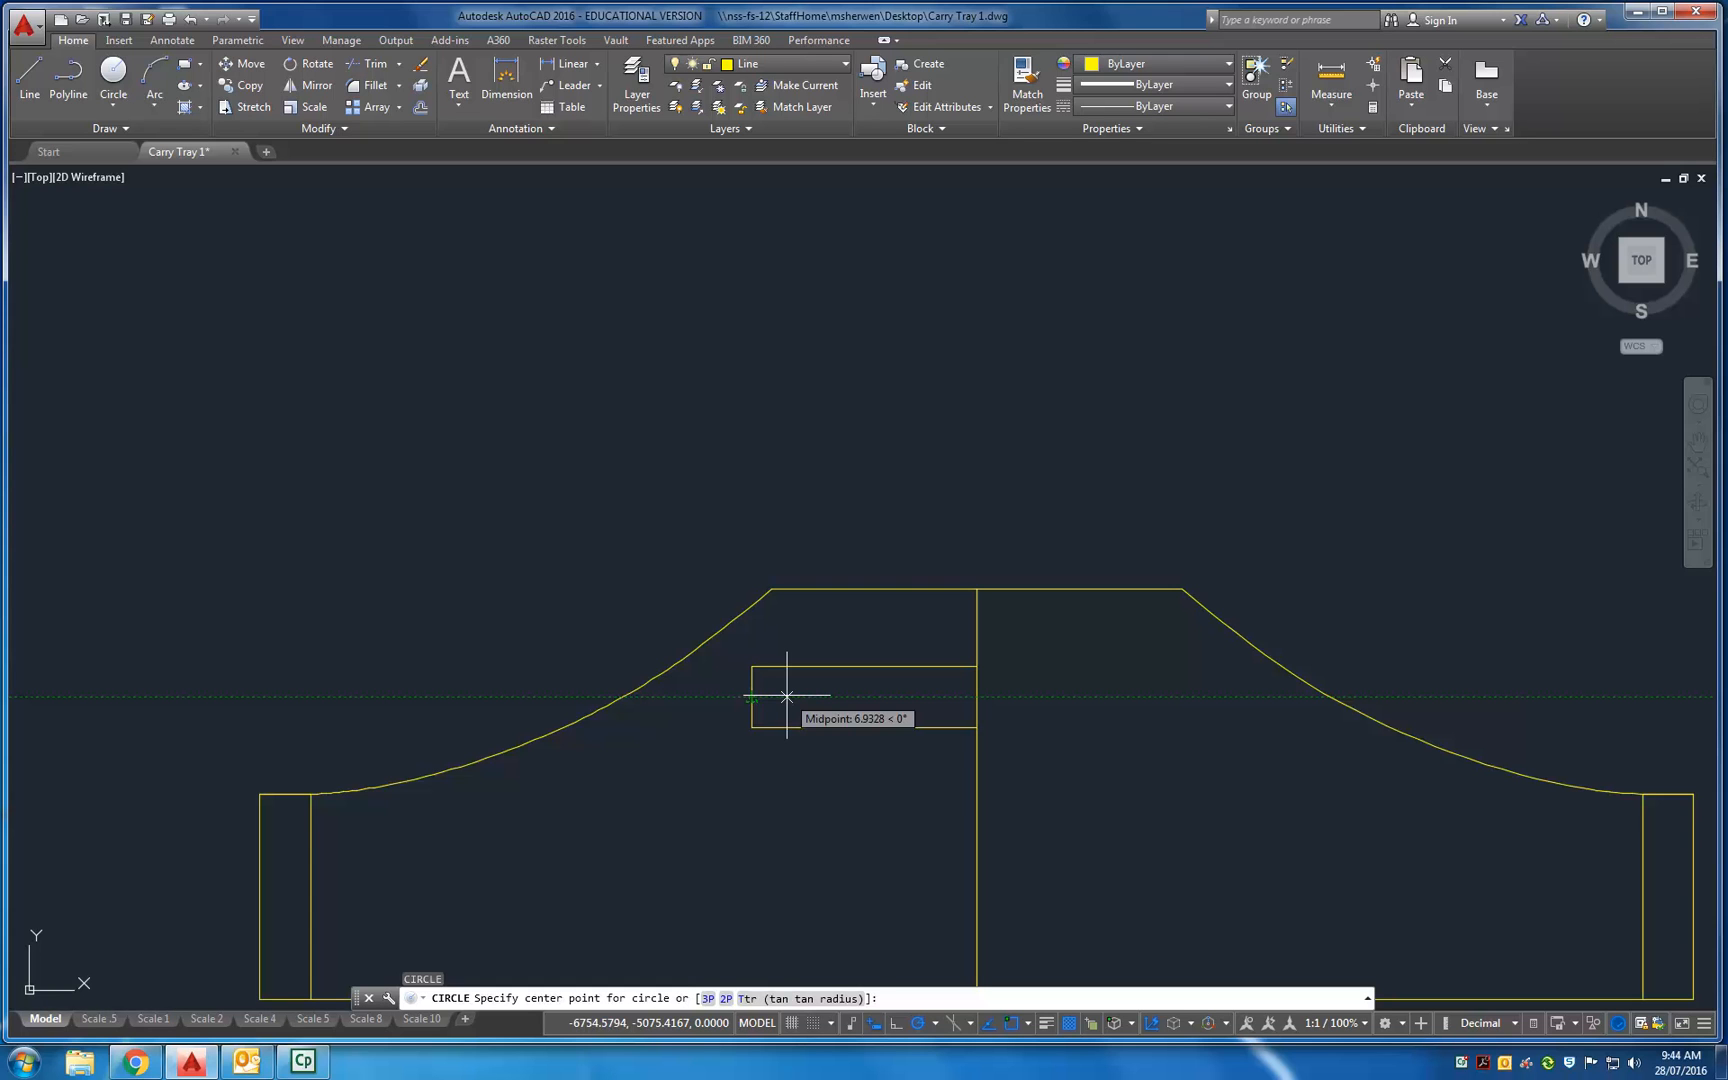
text(6)
key(Return)
scroll(779, 686, up, 4)
scroll(779, 687, up, 2)
text(6)
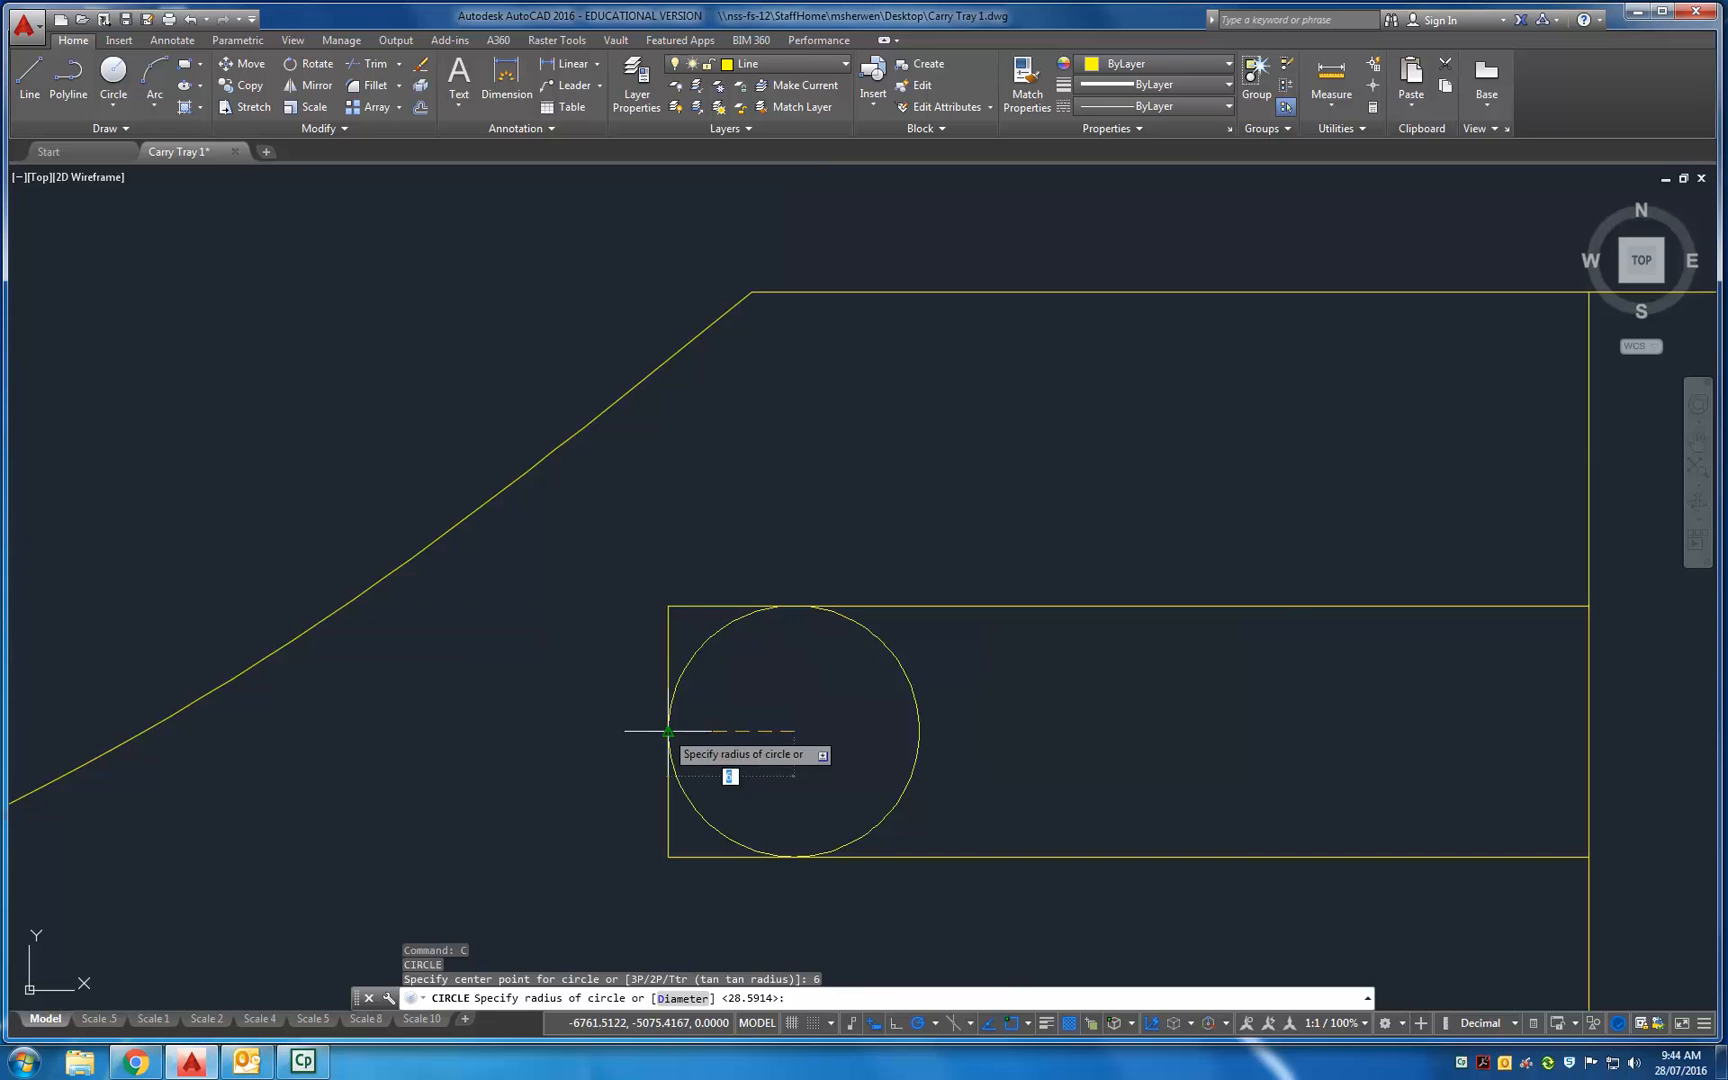
key(BackSpace)
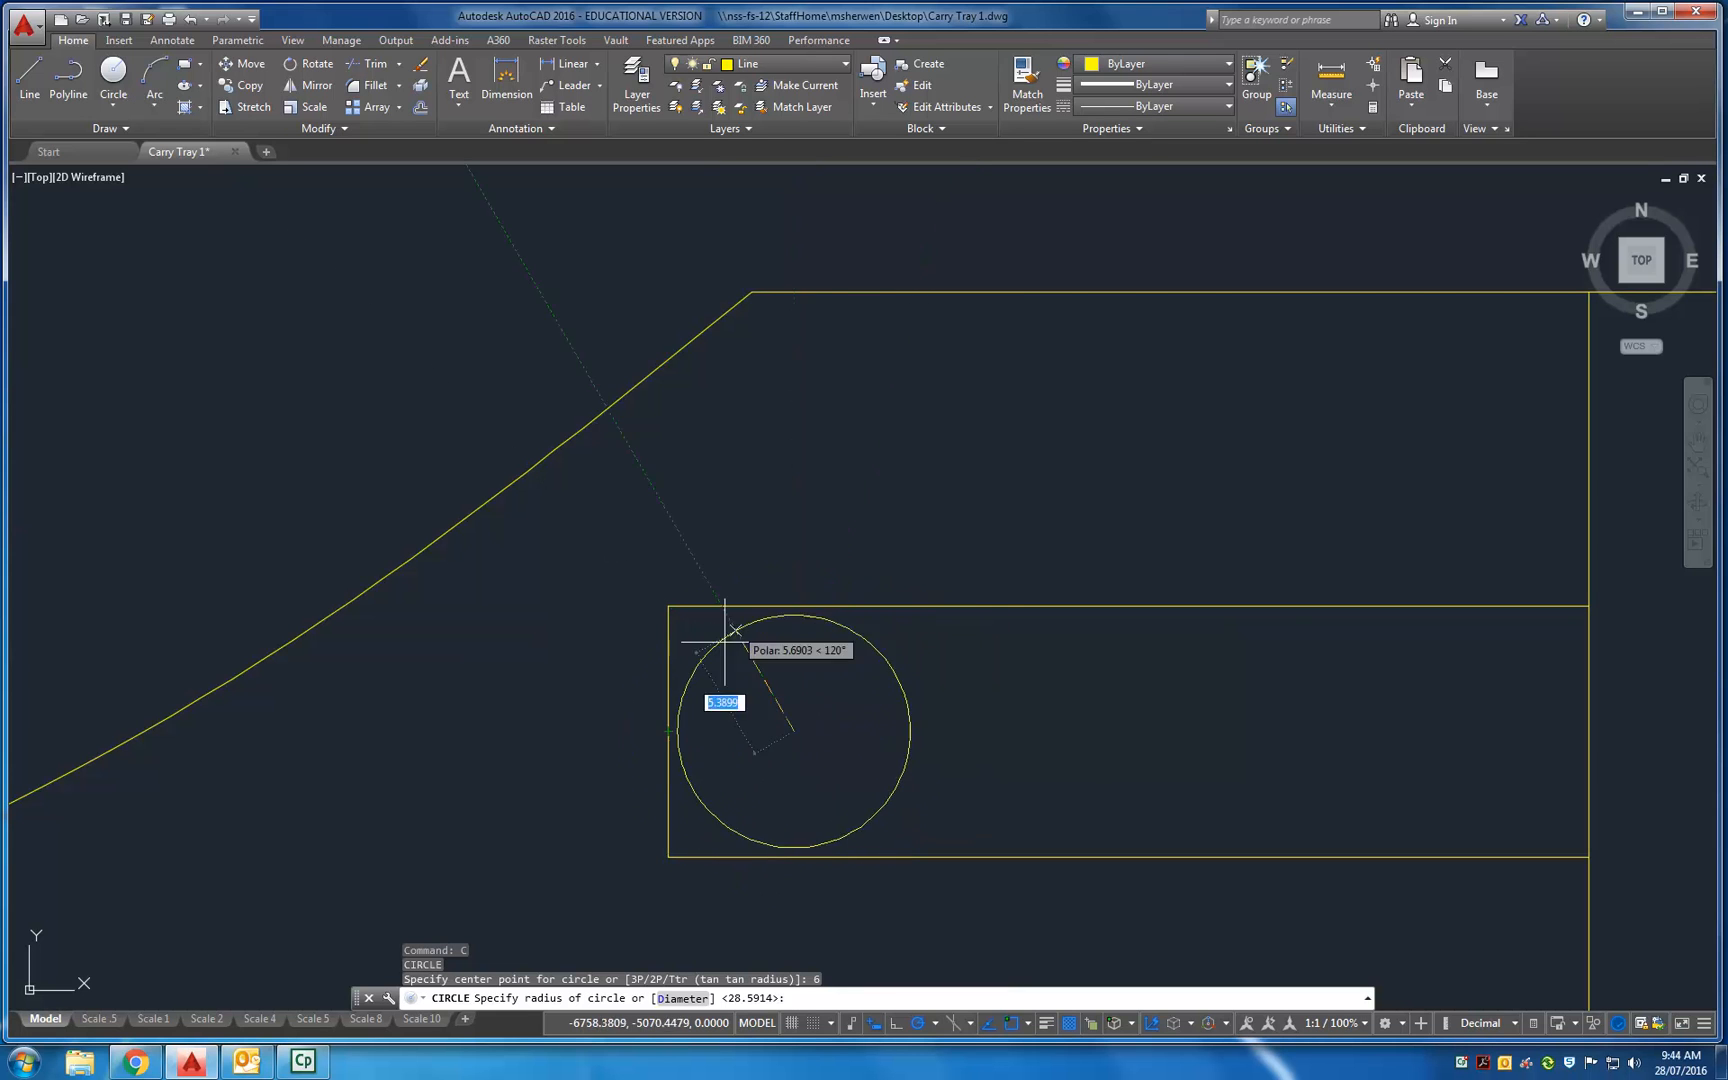
text(6)
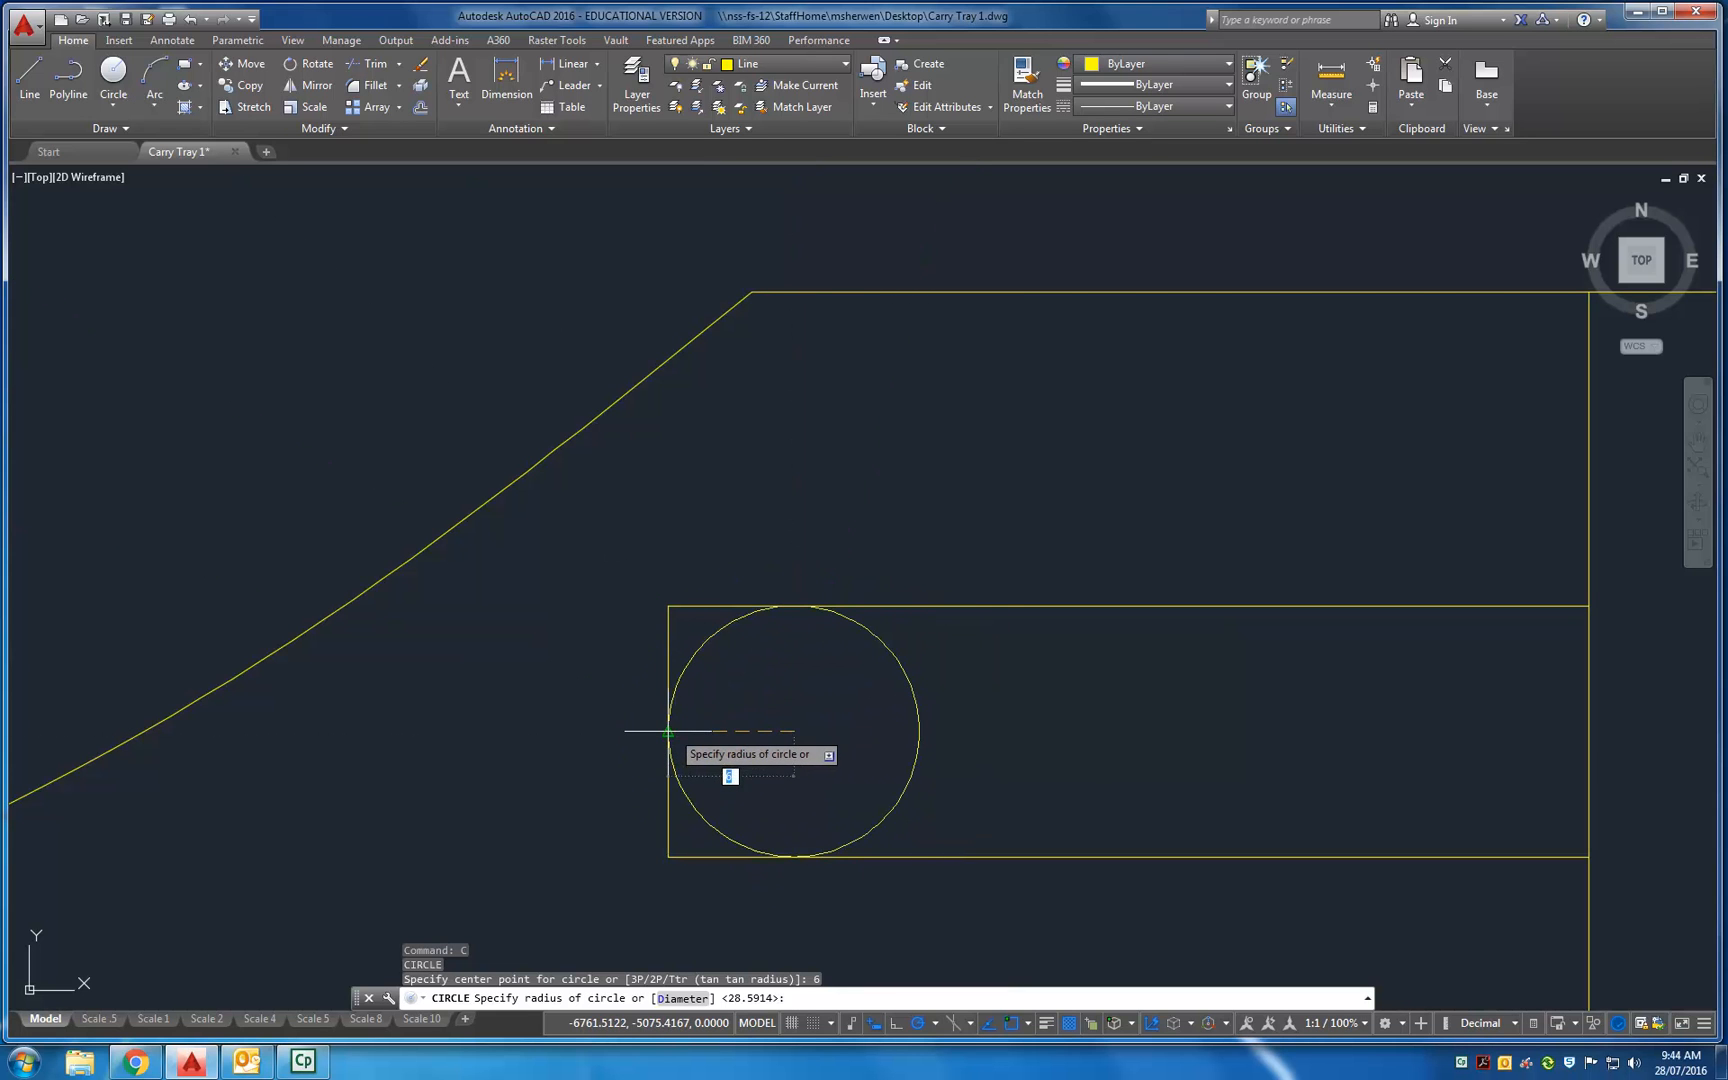
key(Return)
Trim the circle's inner half and the square corner segments outside the arc to round the half slot's end.
scroll(787, 640, down, 5)
scroll(786, 639, up, 4)
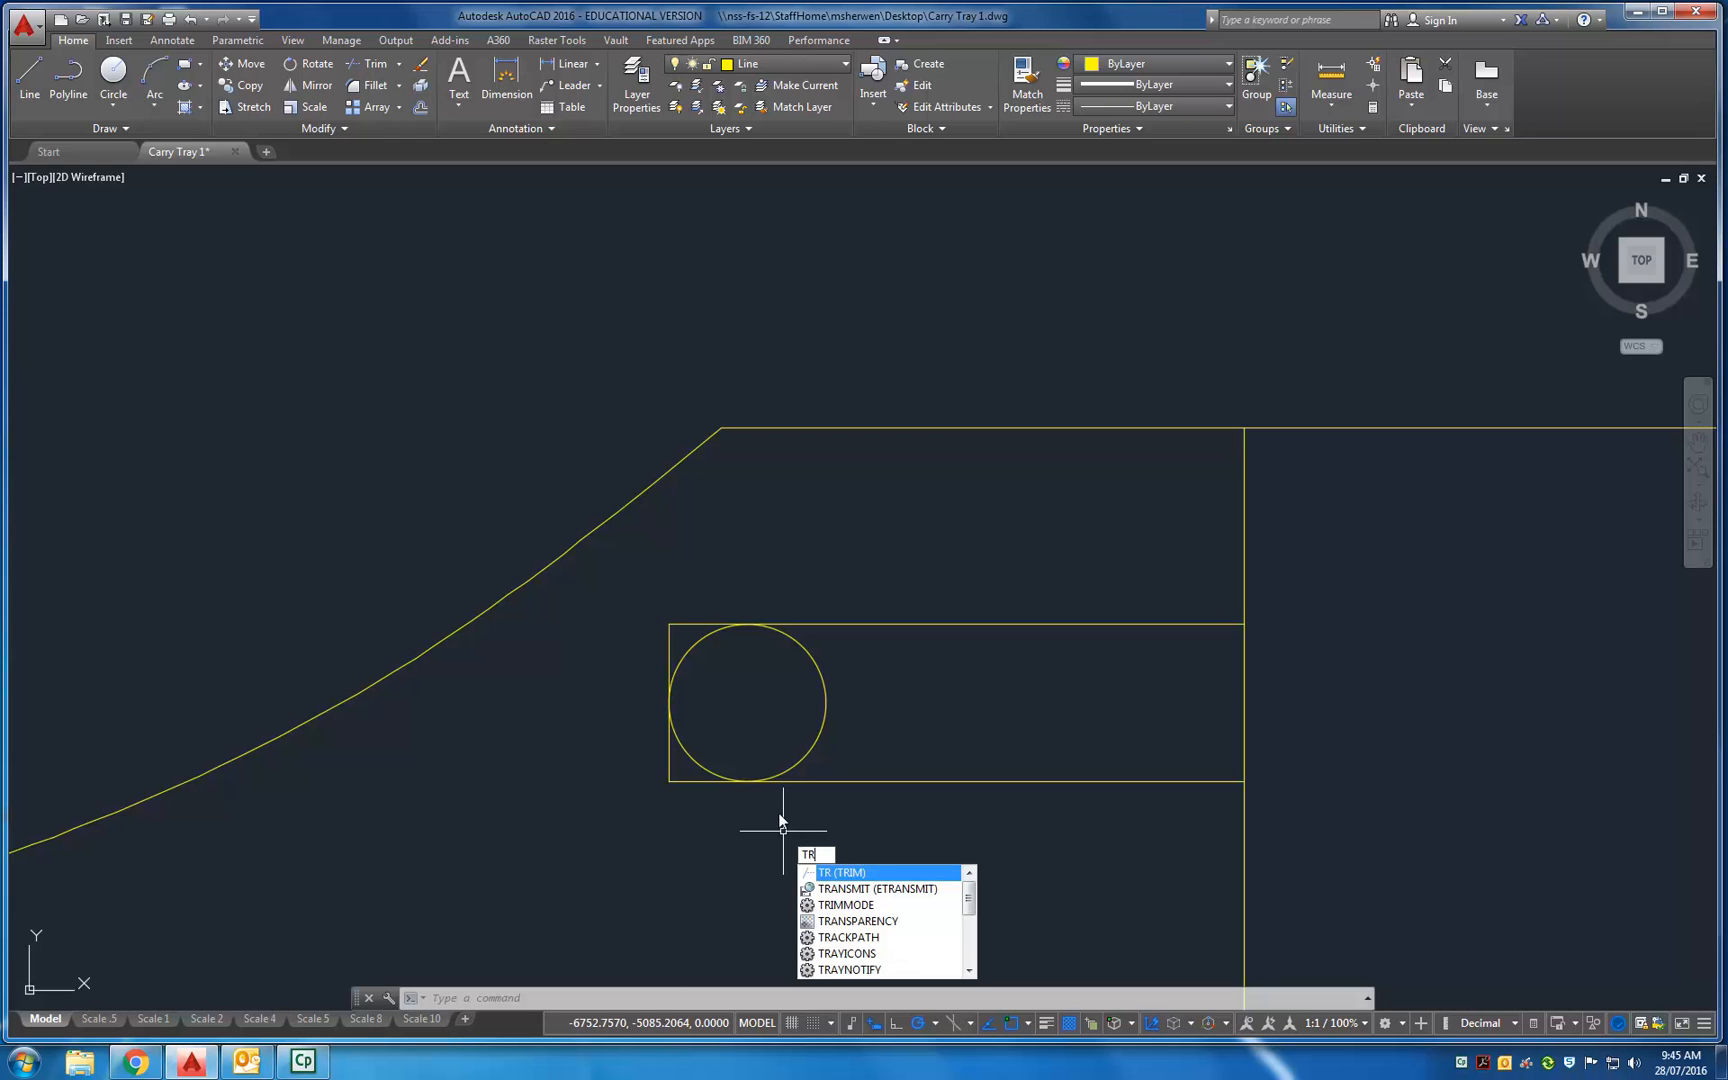
key(Return)
key(Return)
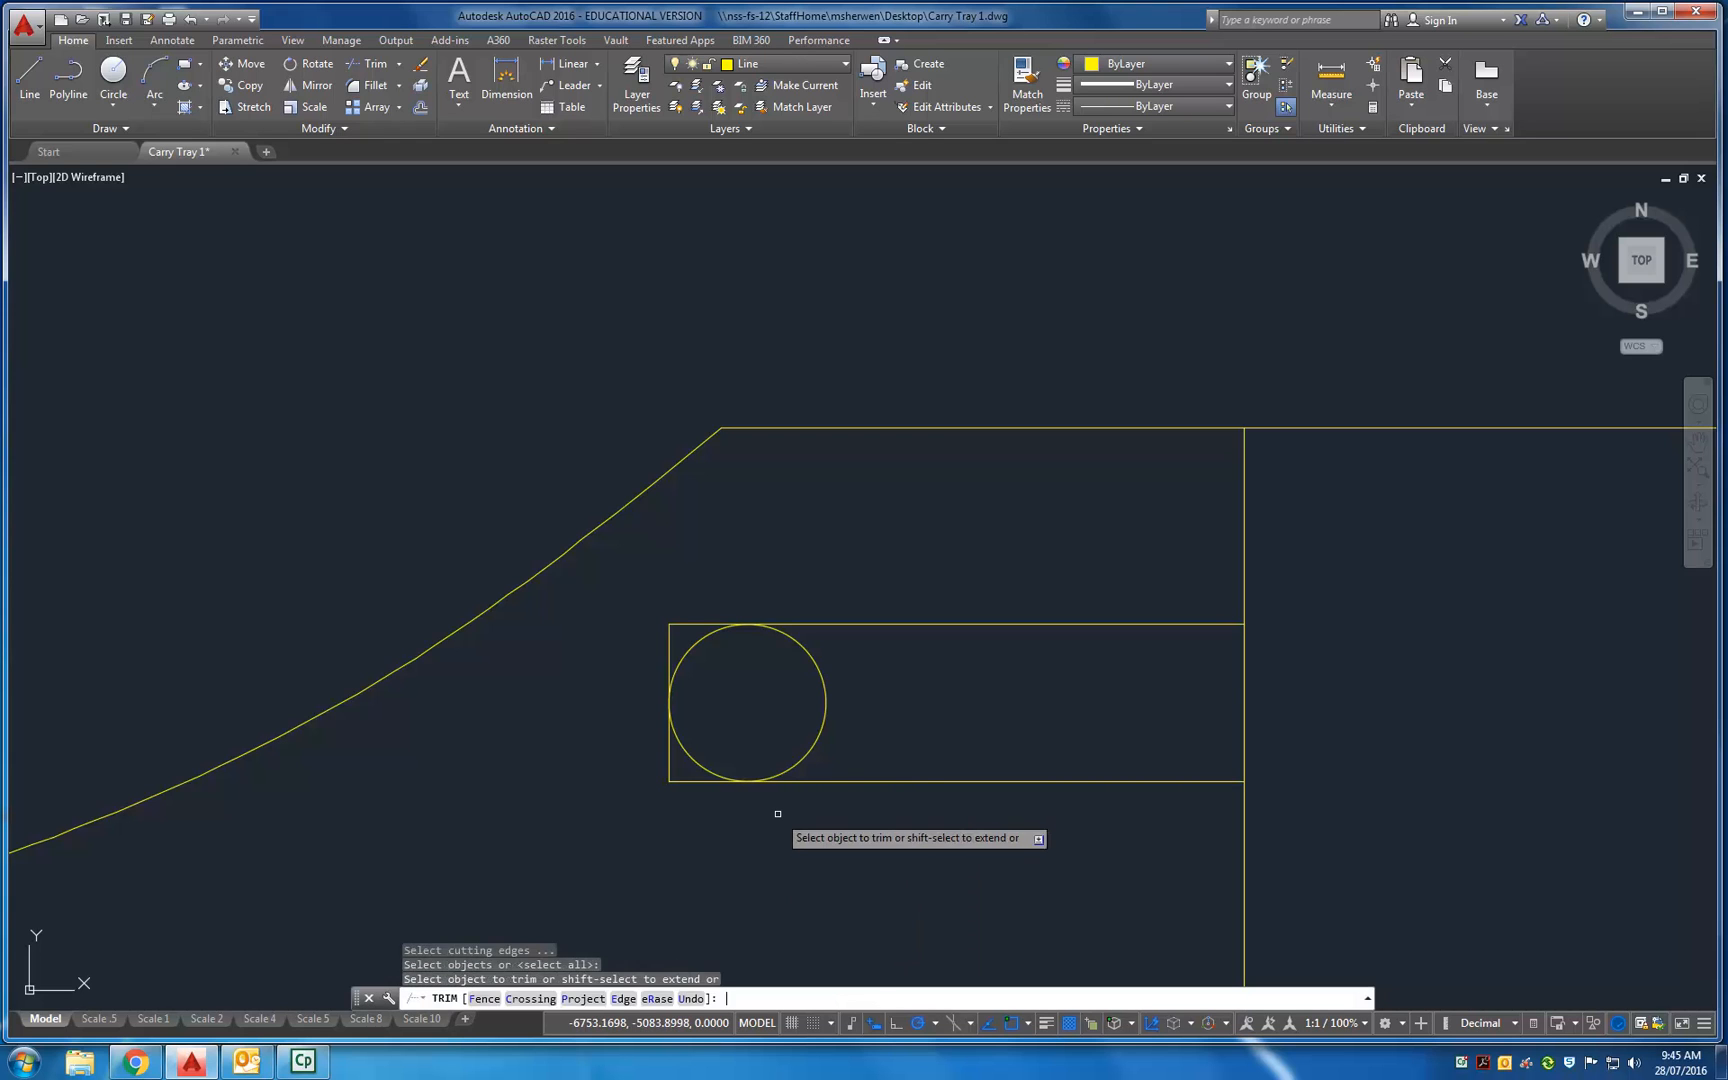
click(695, 781)
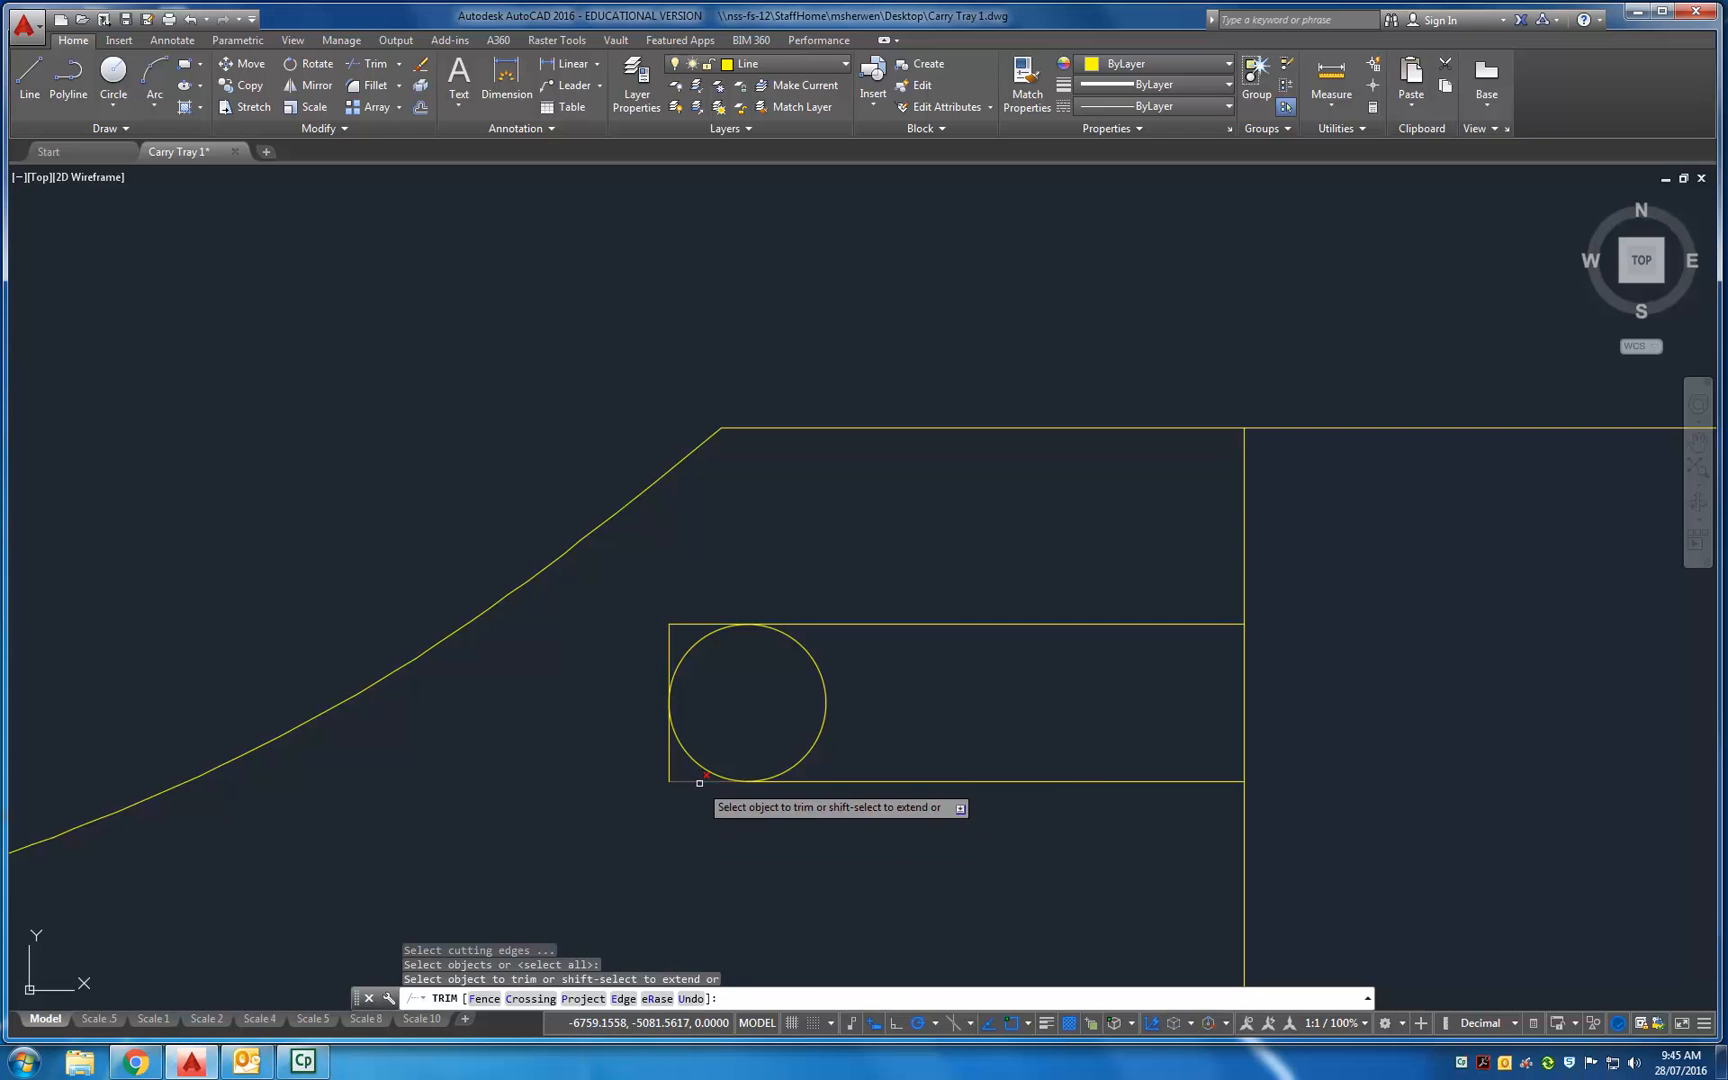
click(808, 745)
click(820, 755)
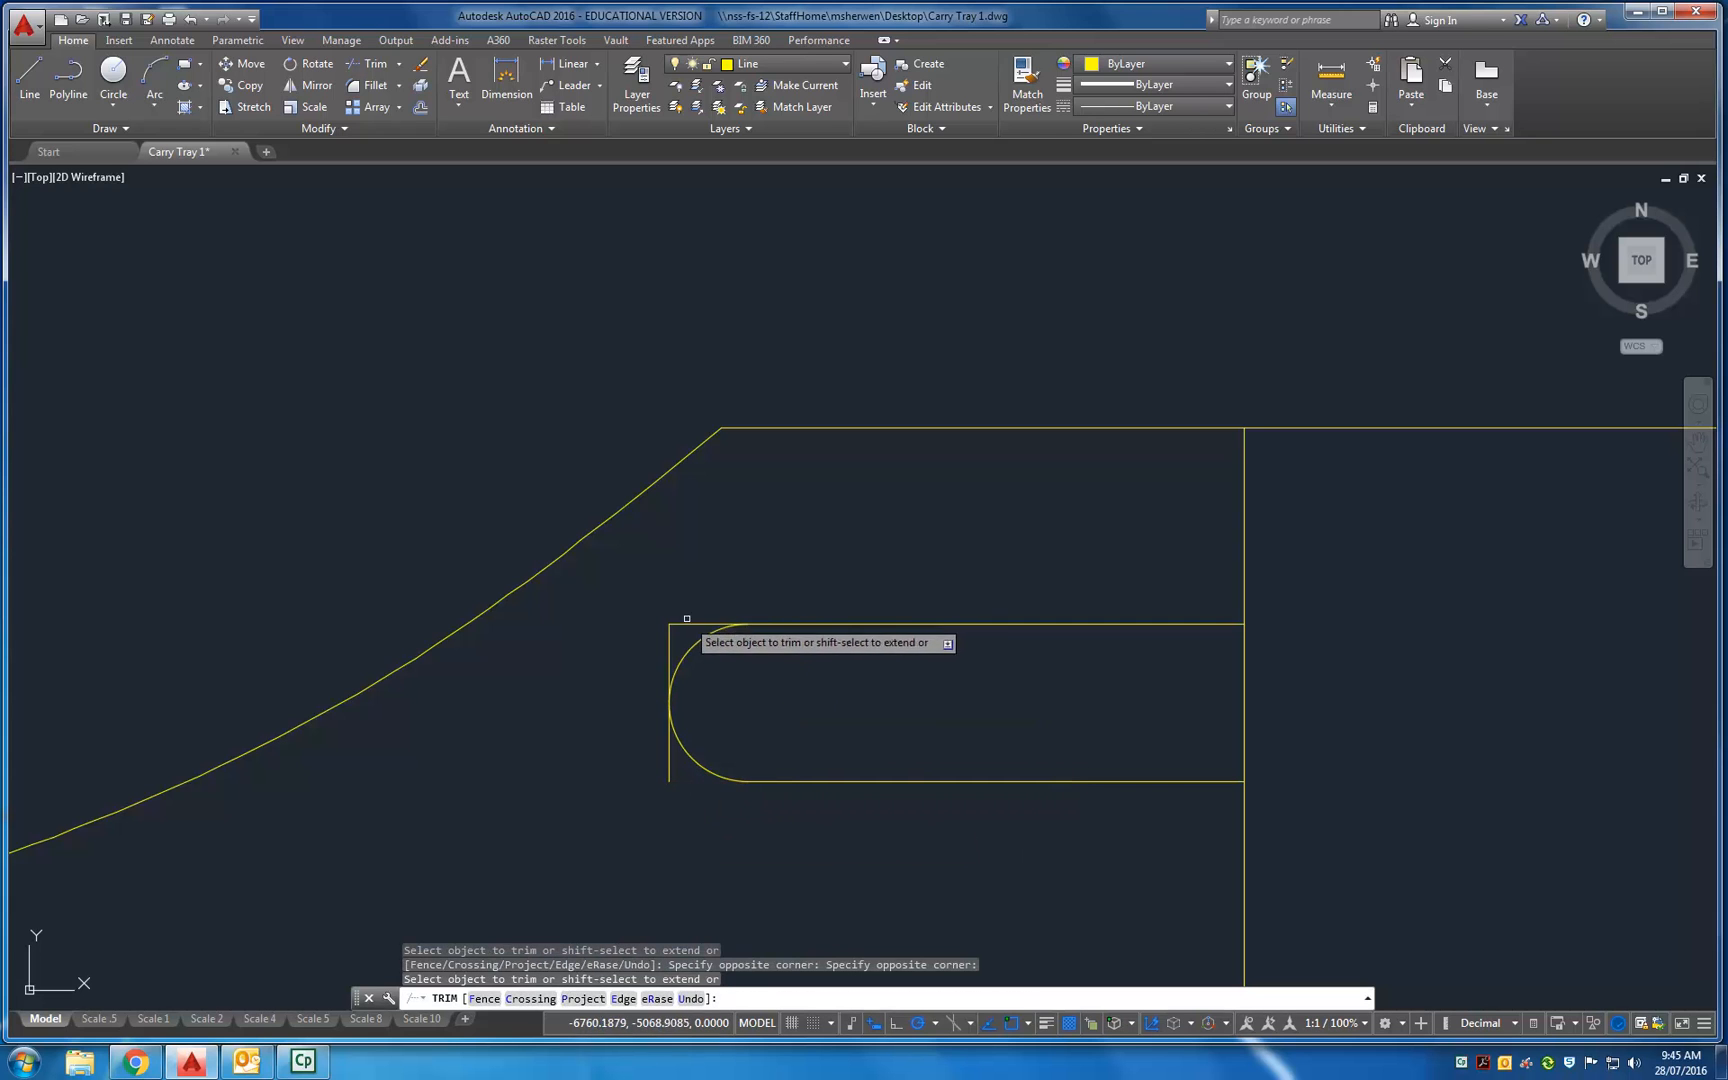
click(703, 624)
click(669, 648)
click(667, 766)
click(673, 770)
click(668, 769)
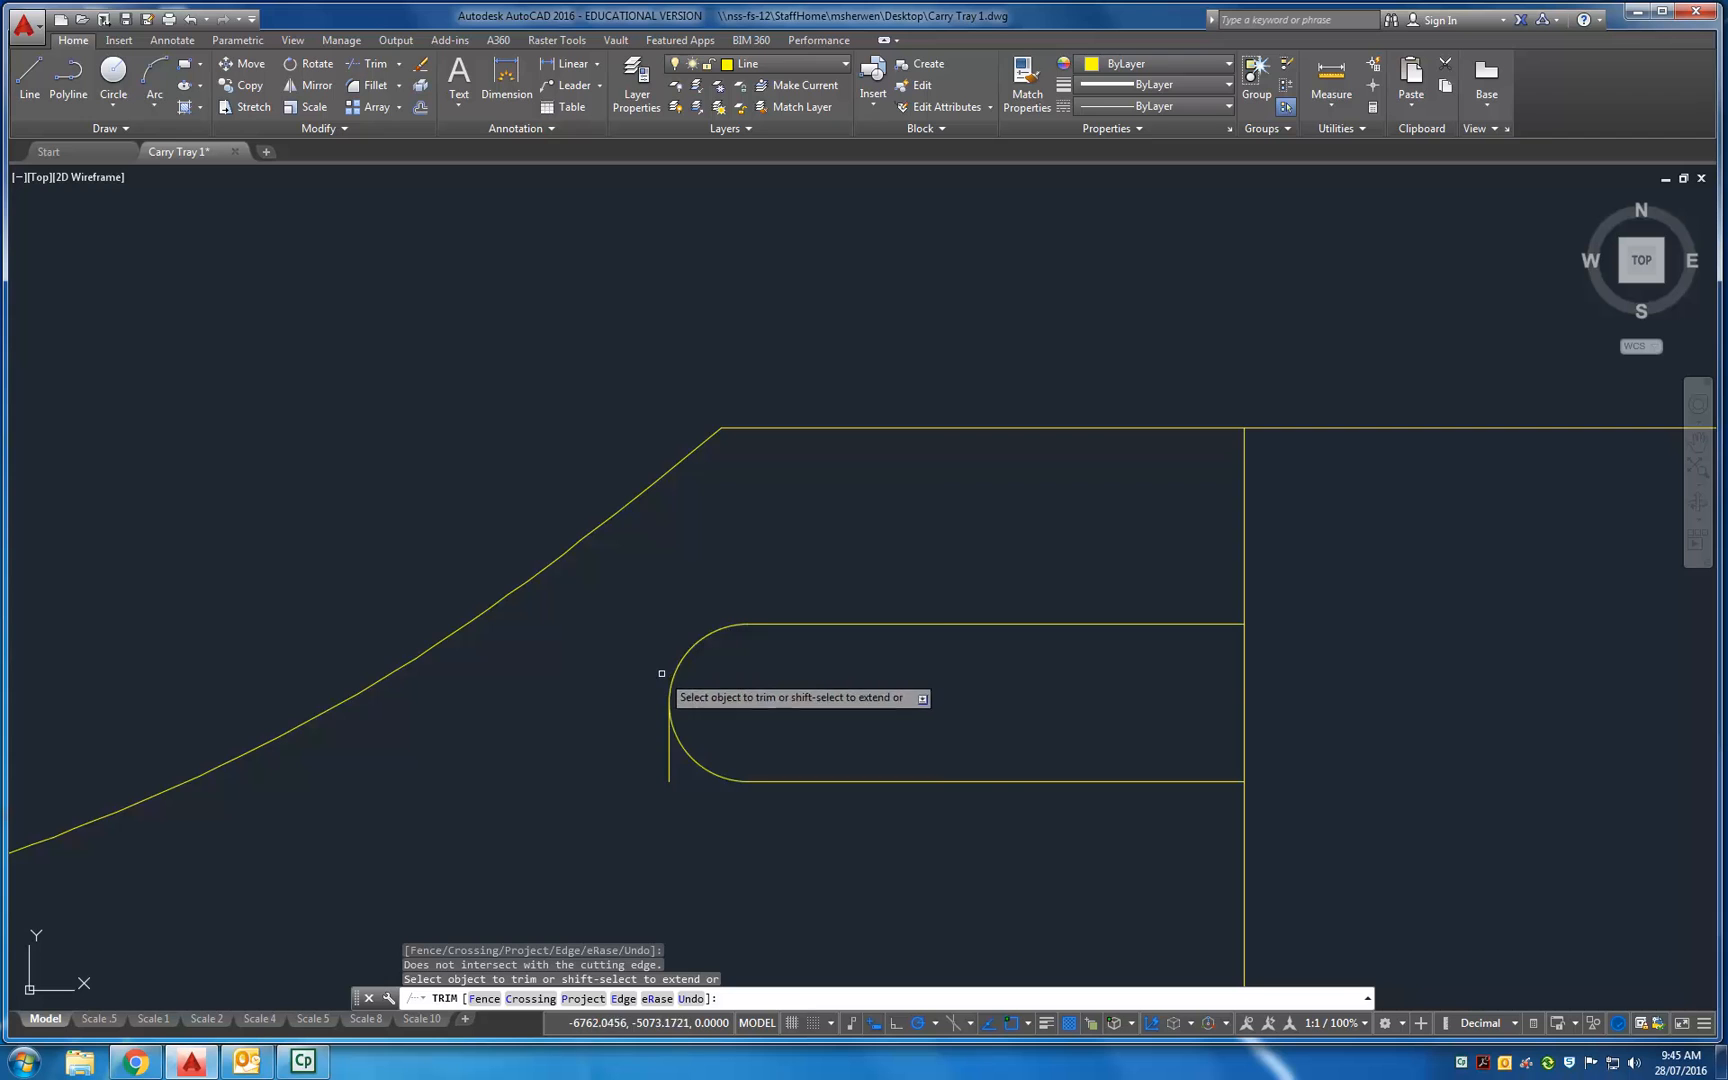
key(Escape)
key(Escape)
Erase the leftover lower piece of the short vertical line beside the slot's end arc.
click(675, 780)
click(647, 761)
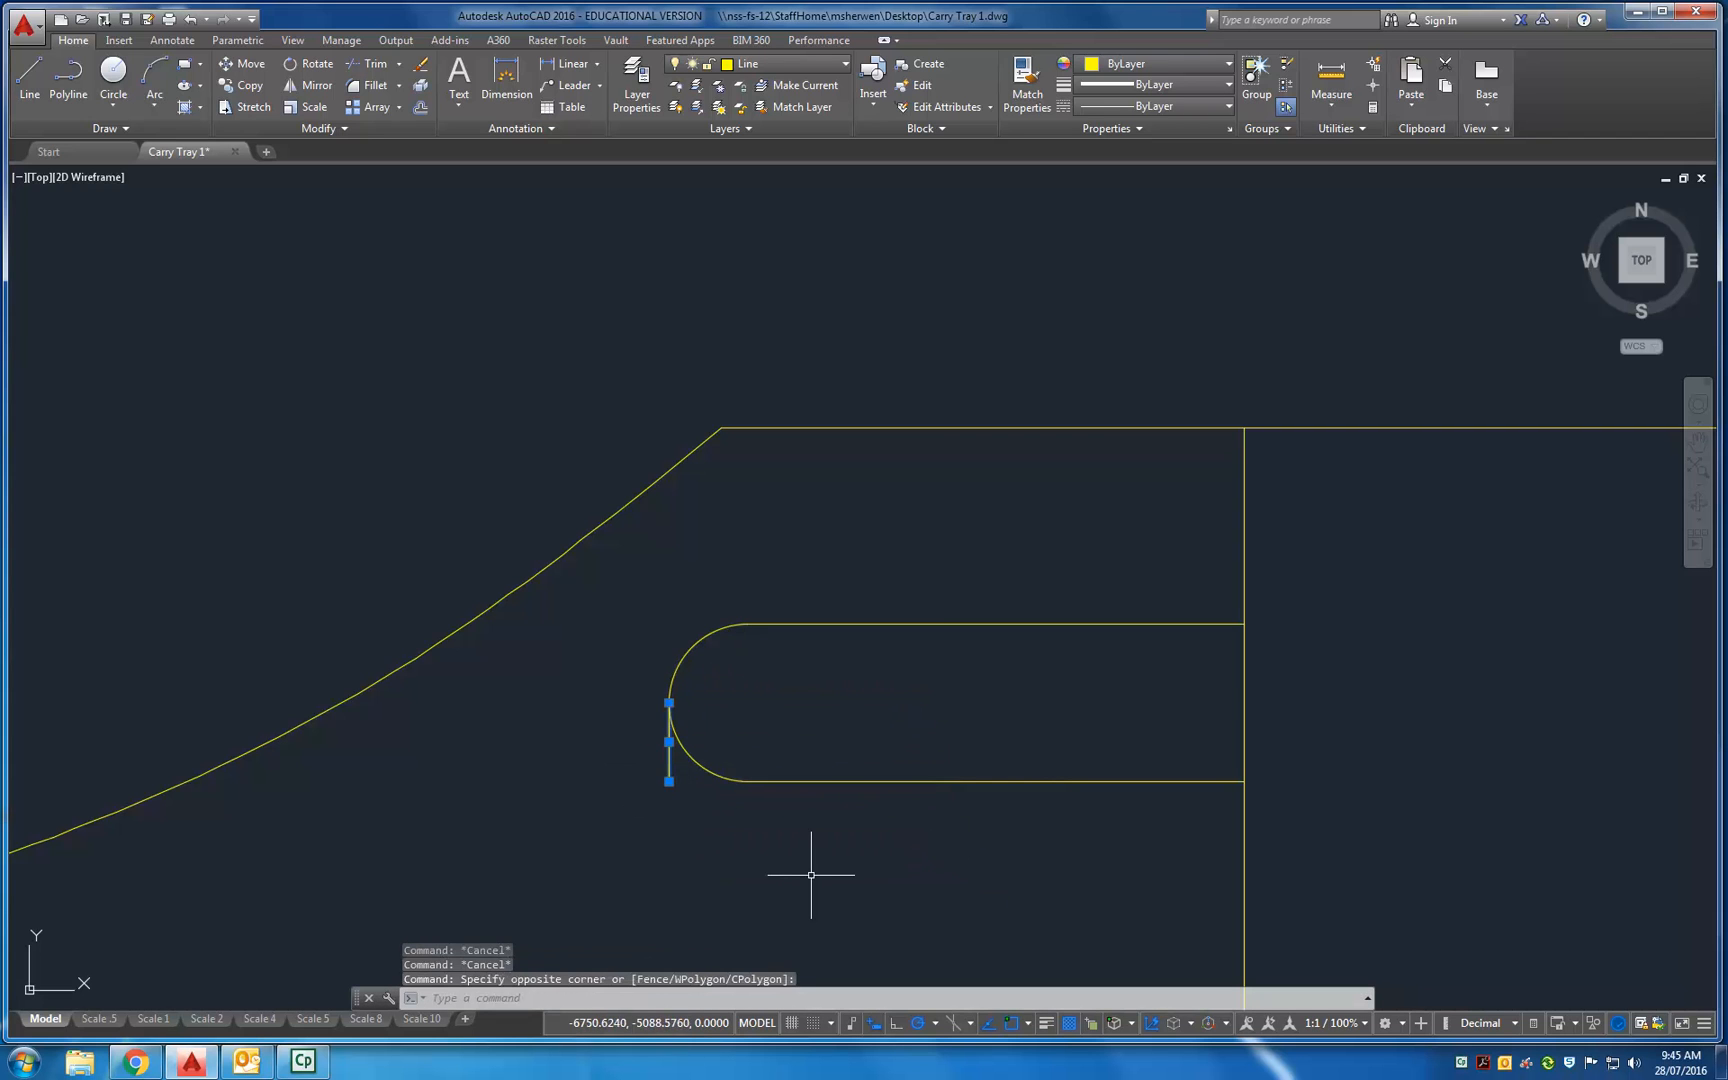
key(Delete)
Mirror the rounded half slot across the vertical central line, keeping the original, and erase the central line.
scroll(731, 733, down, 4)
mouse_move(731, 733)
middle_down()
mouse_move(698, 702)
mouse_move(708, 597)
mouse_move(754, 581)
middle_up()
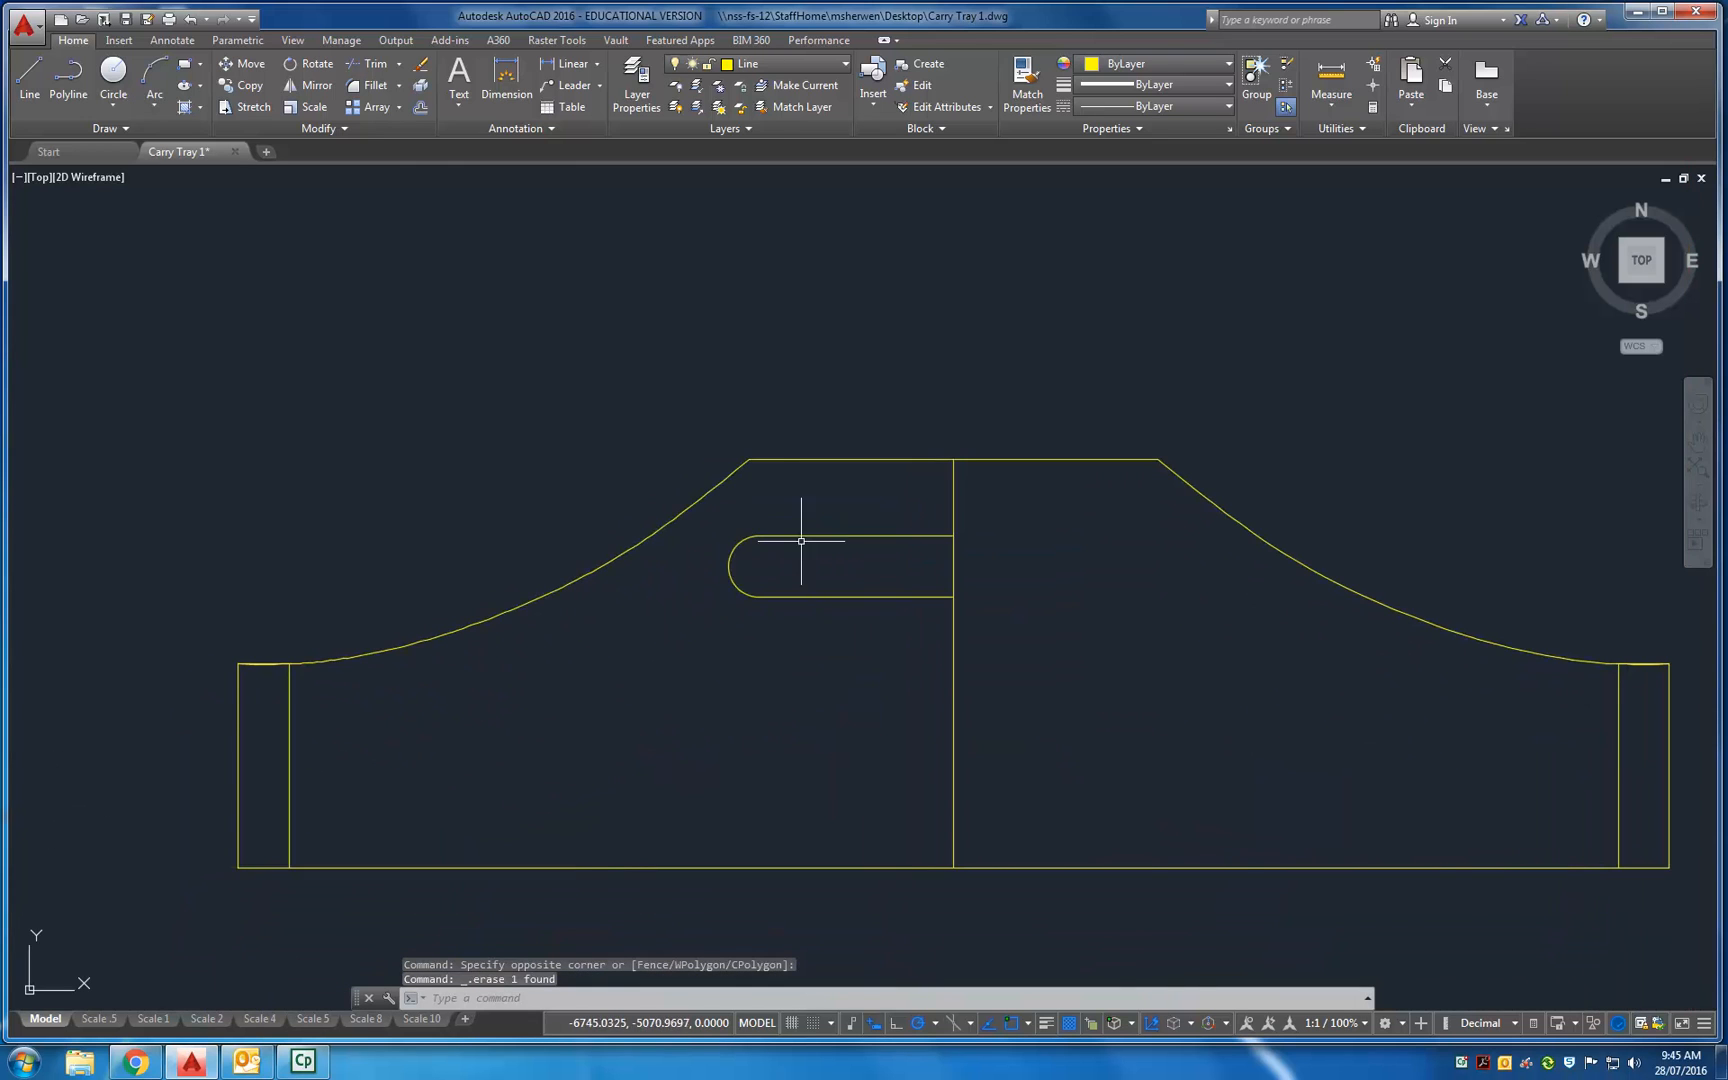
click(873, 655)
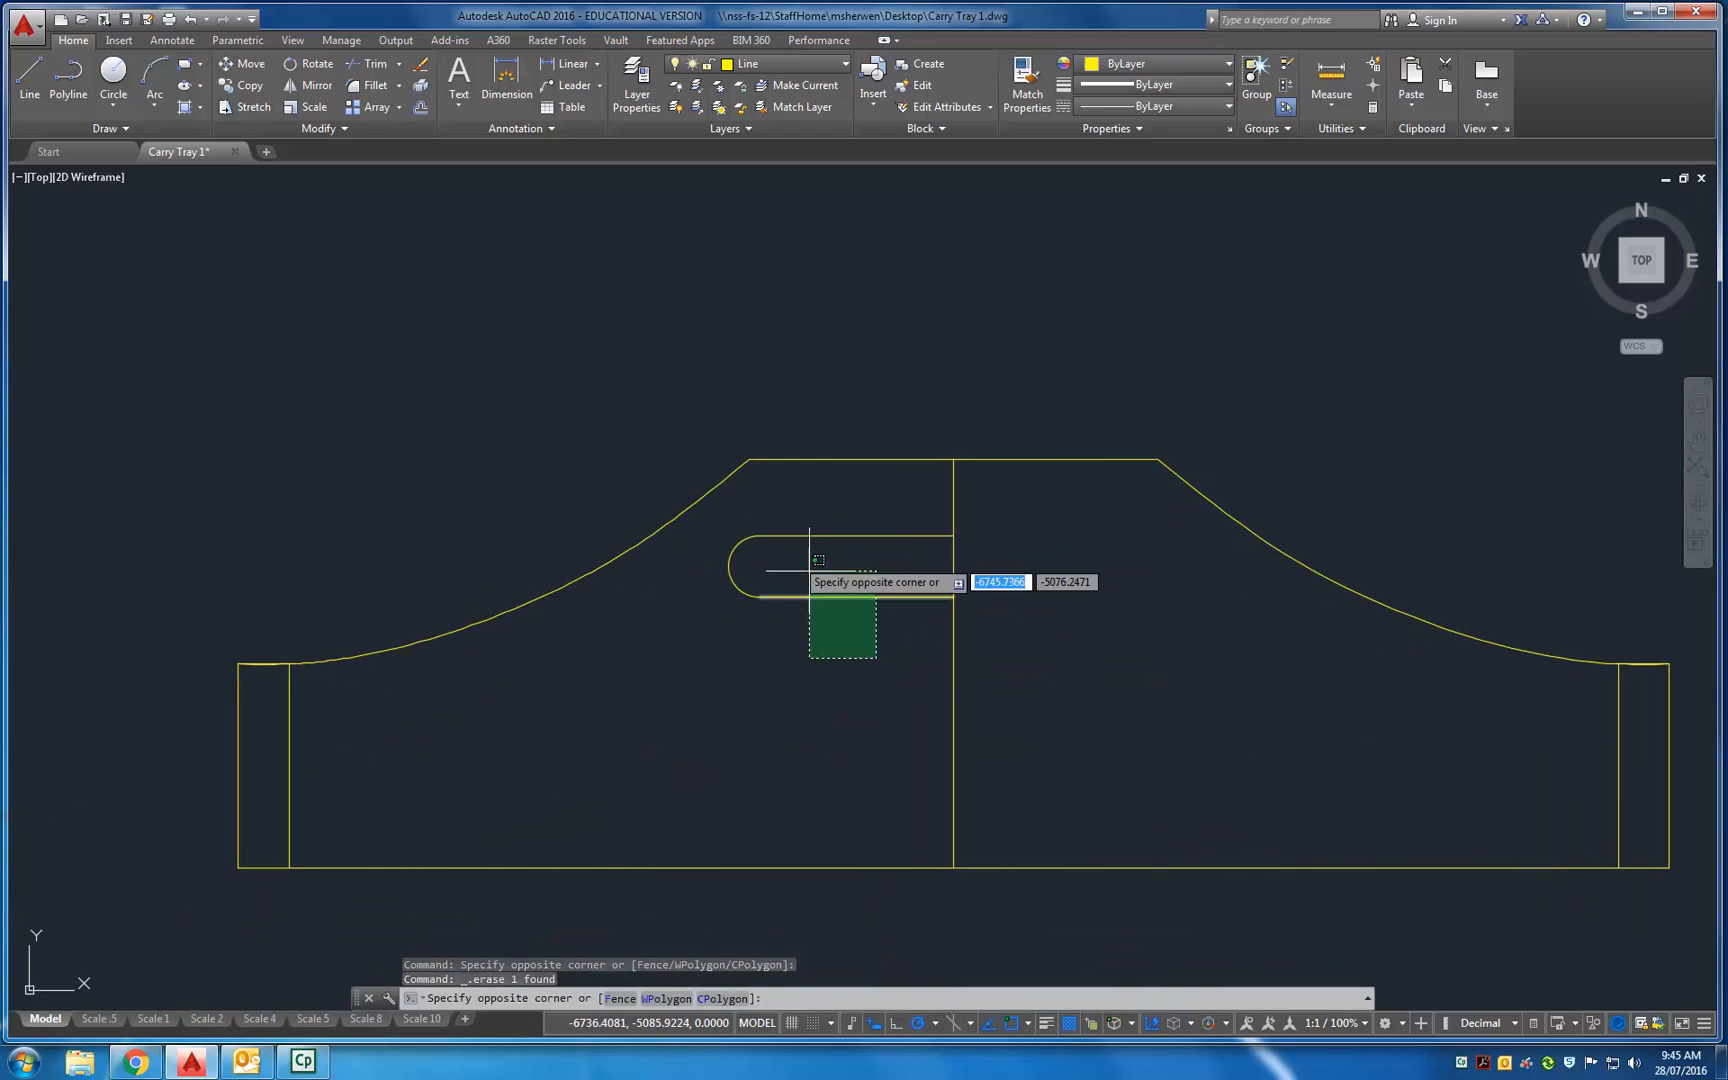
click(728, 541)
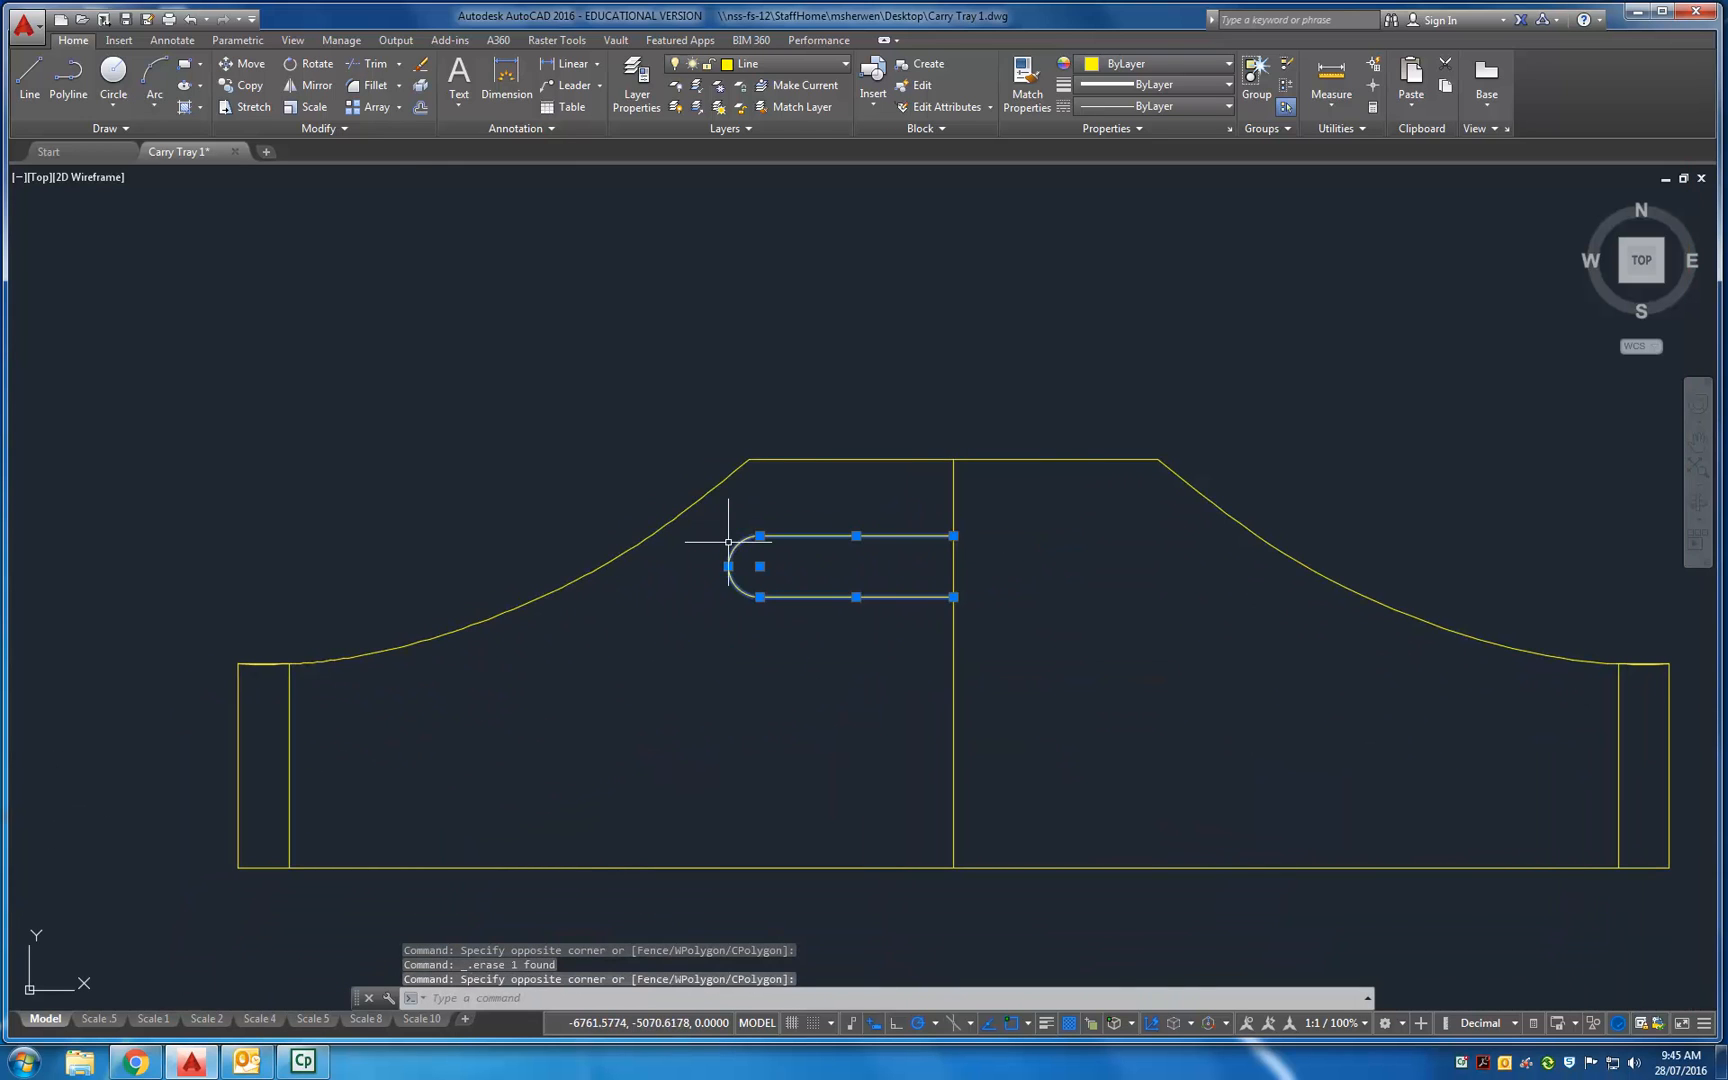
click(316, 88)
click(953, 460)
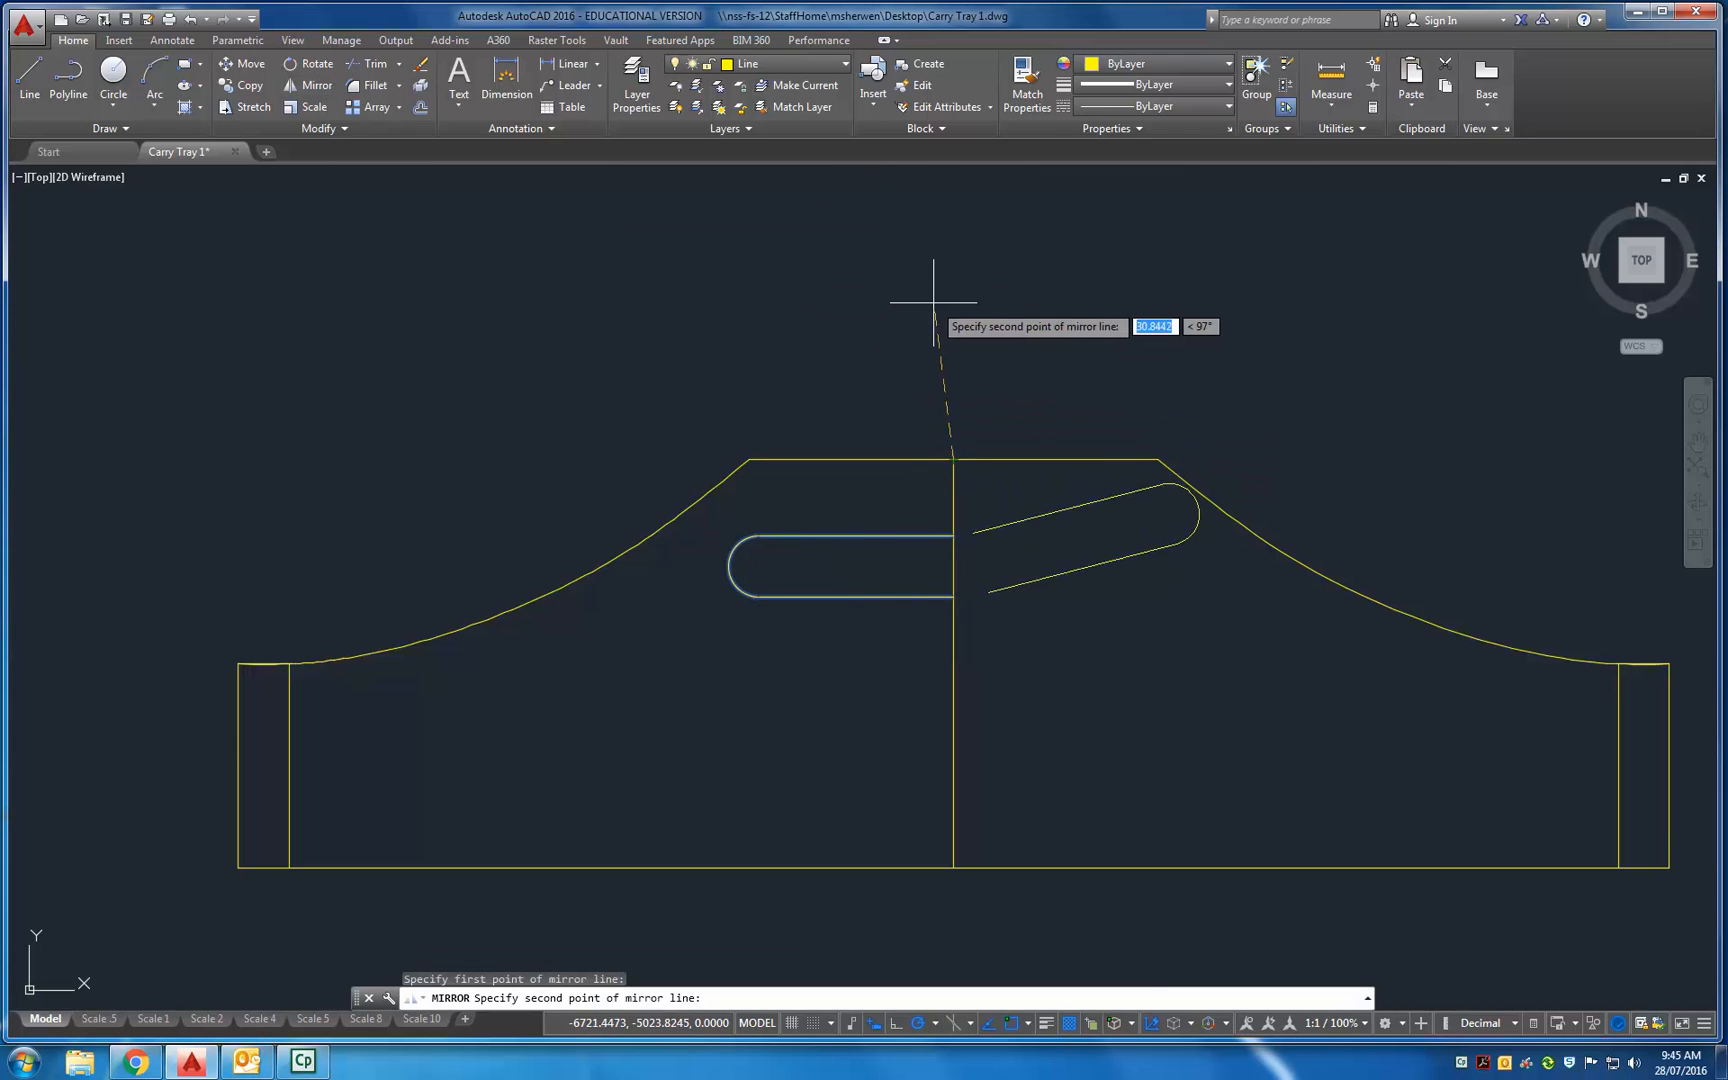
click(932, 300)
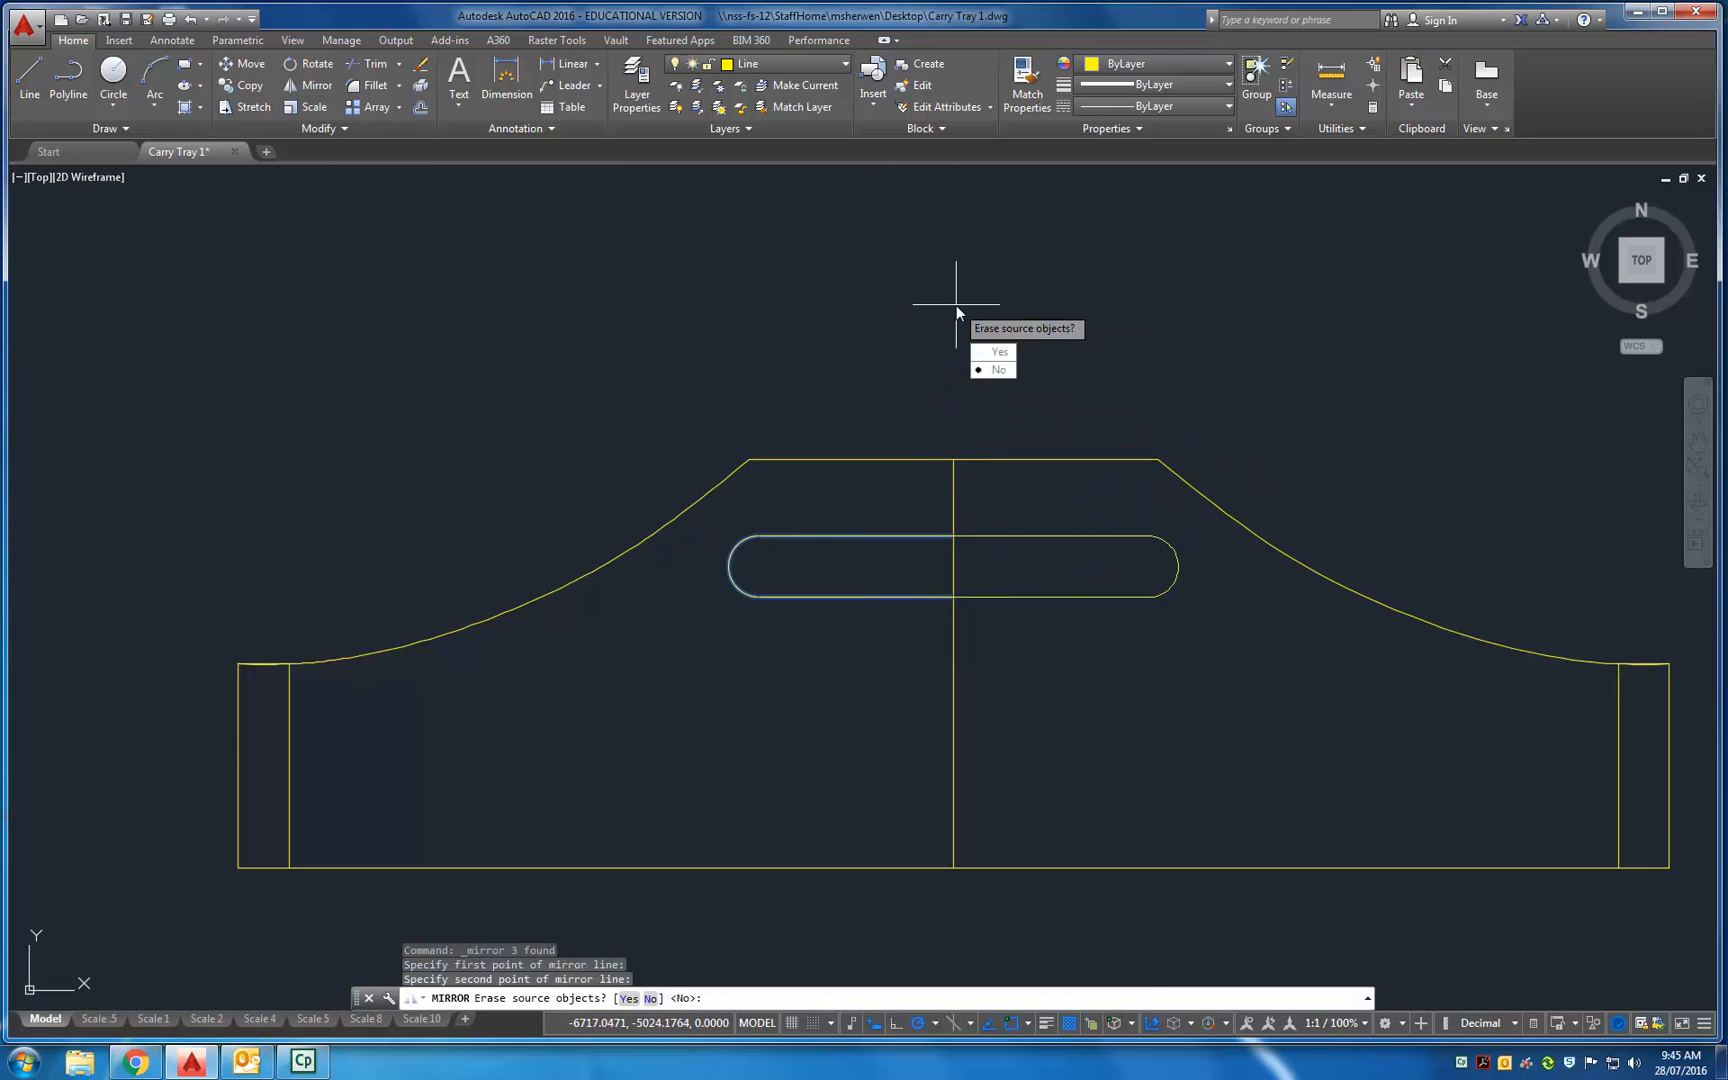
key(Return)
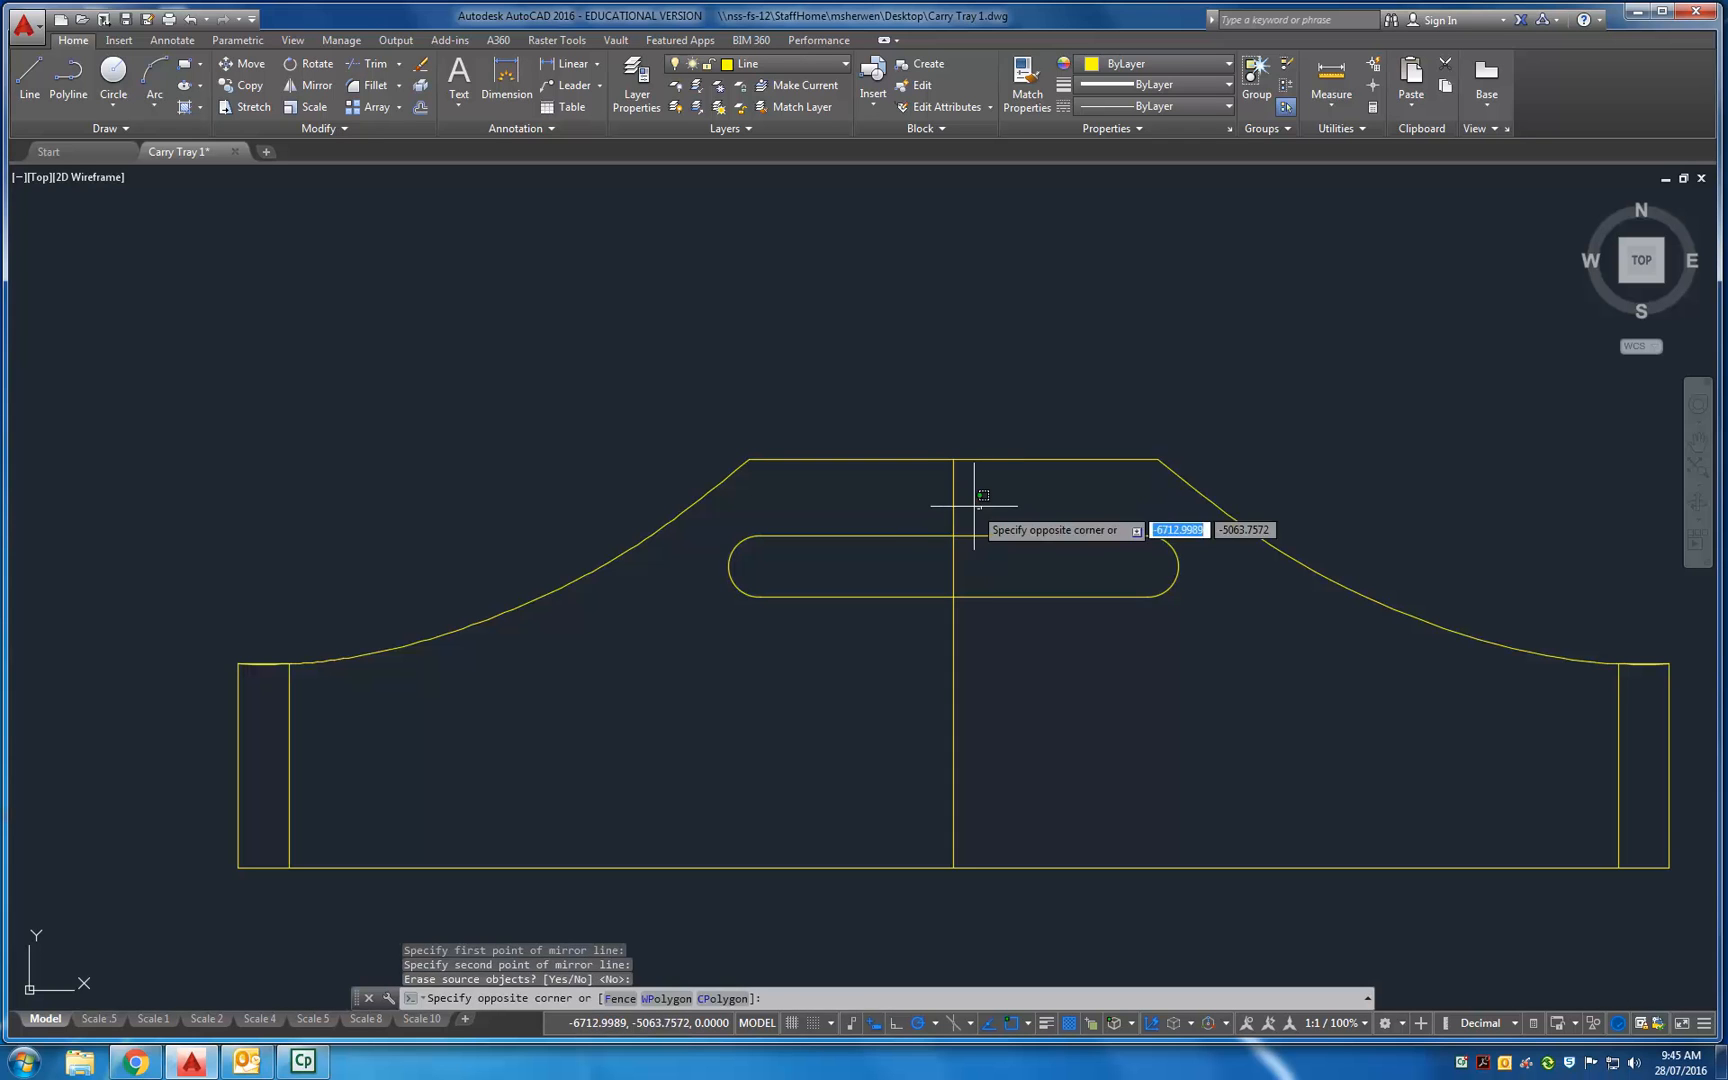
click(917, 498)
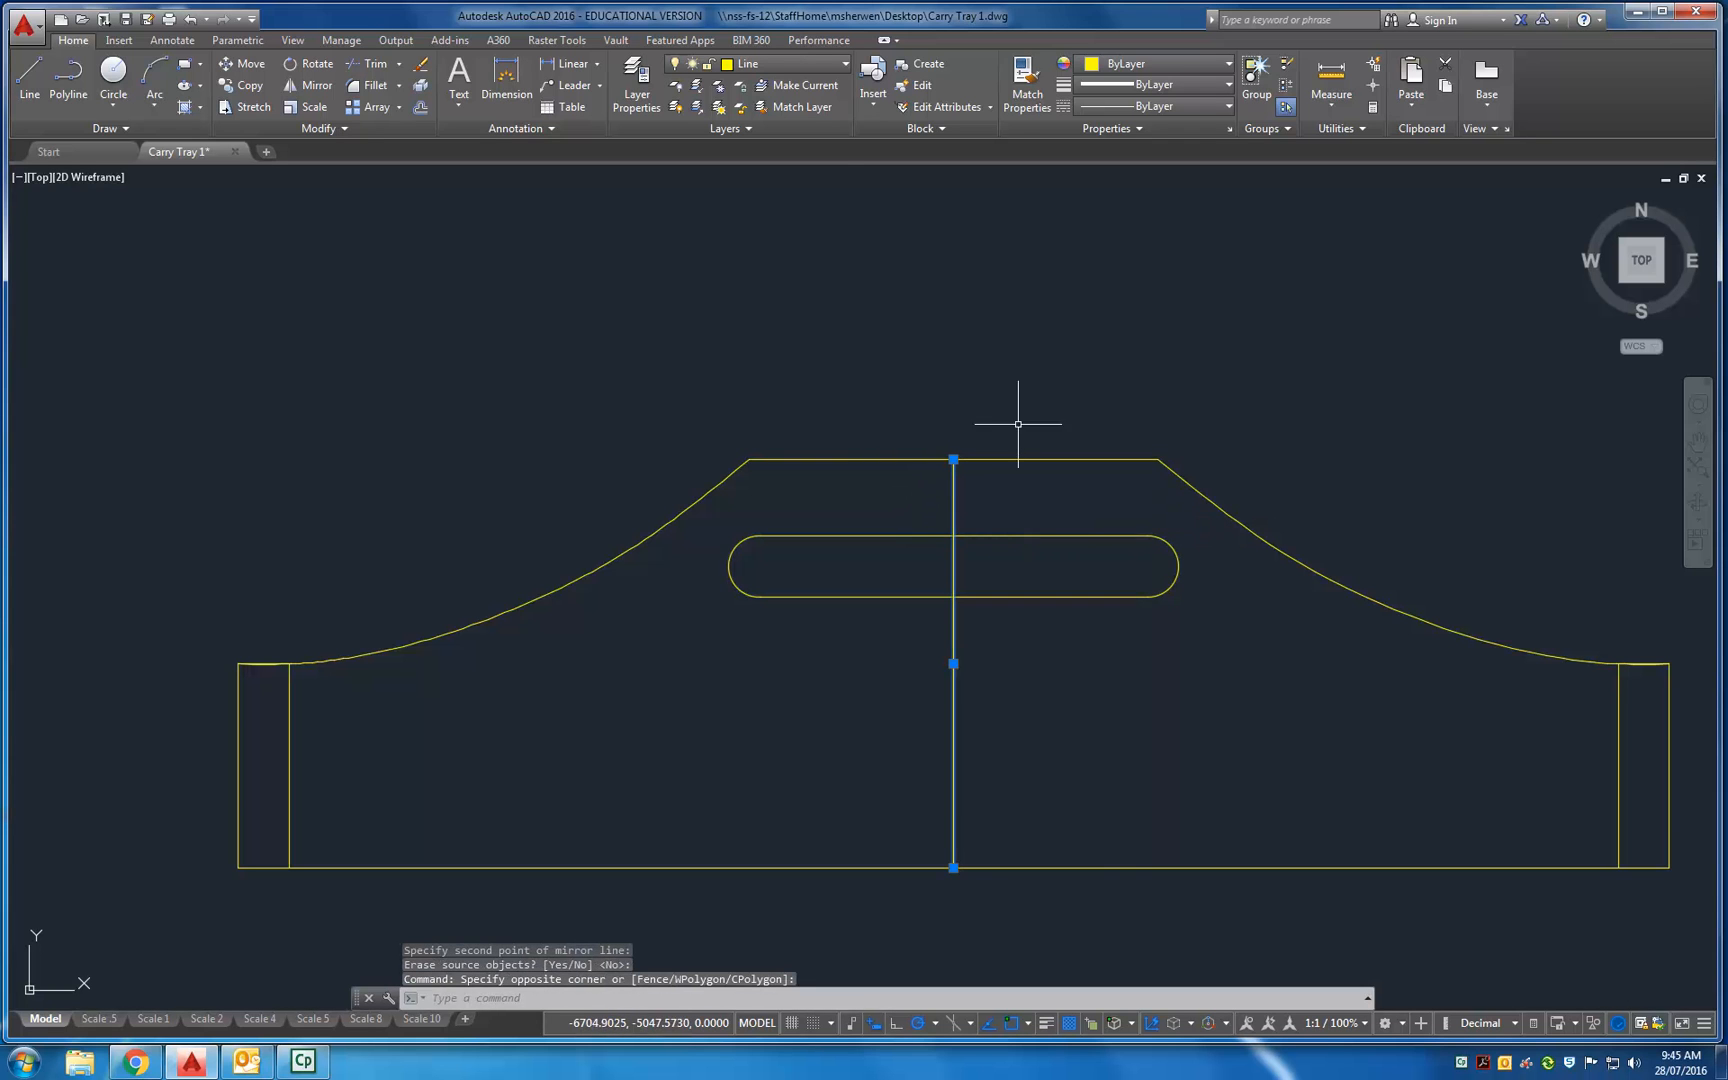
key(Delete)
Move the two inner vertical lines near the profile's ends to the Hidden Detail layer.
mouse_move(385, 716)
middle_down()
mouse_move(335, 536)
mouse_move(295, 576)
mouse_move(392, 640)
middle_up()
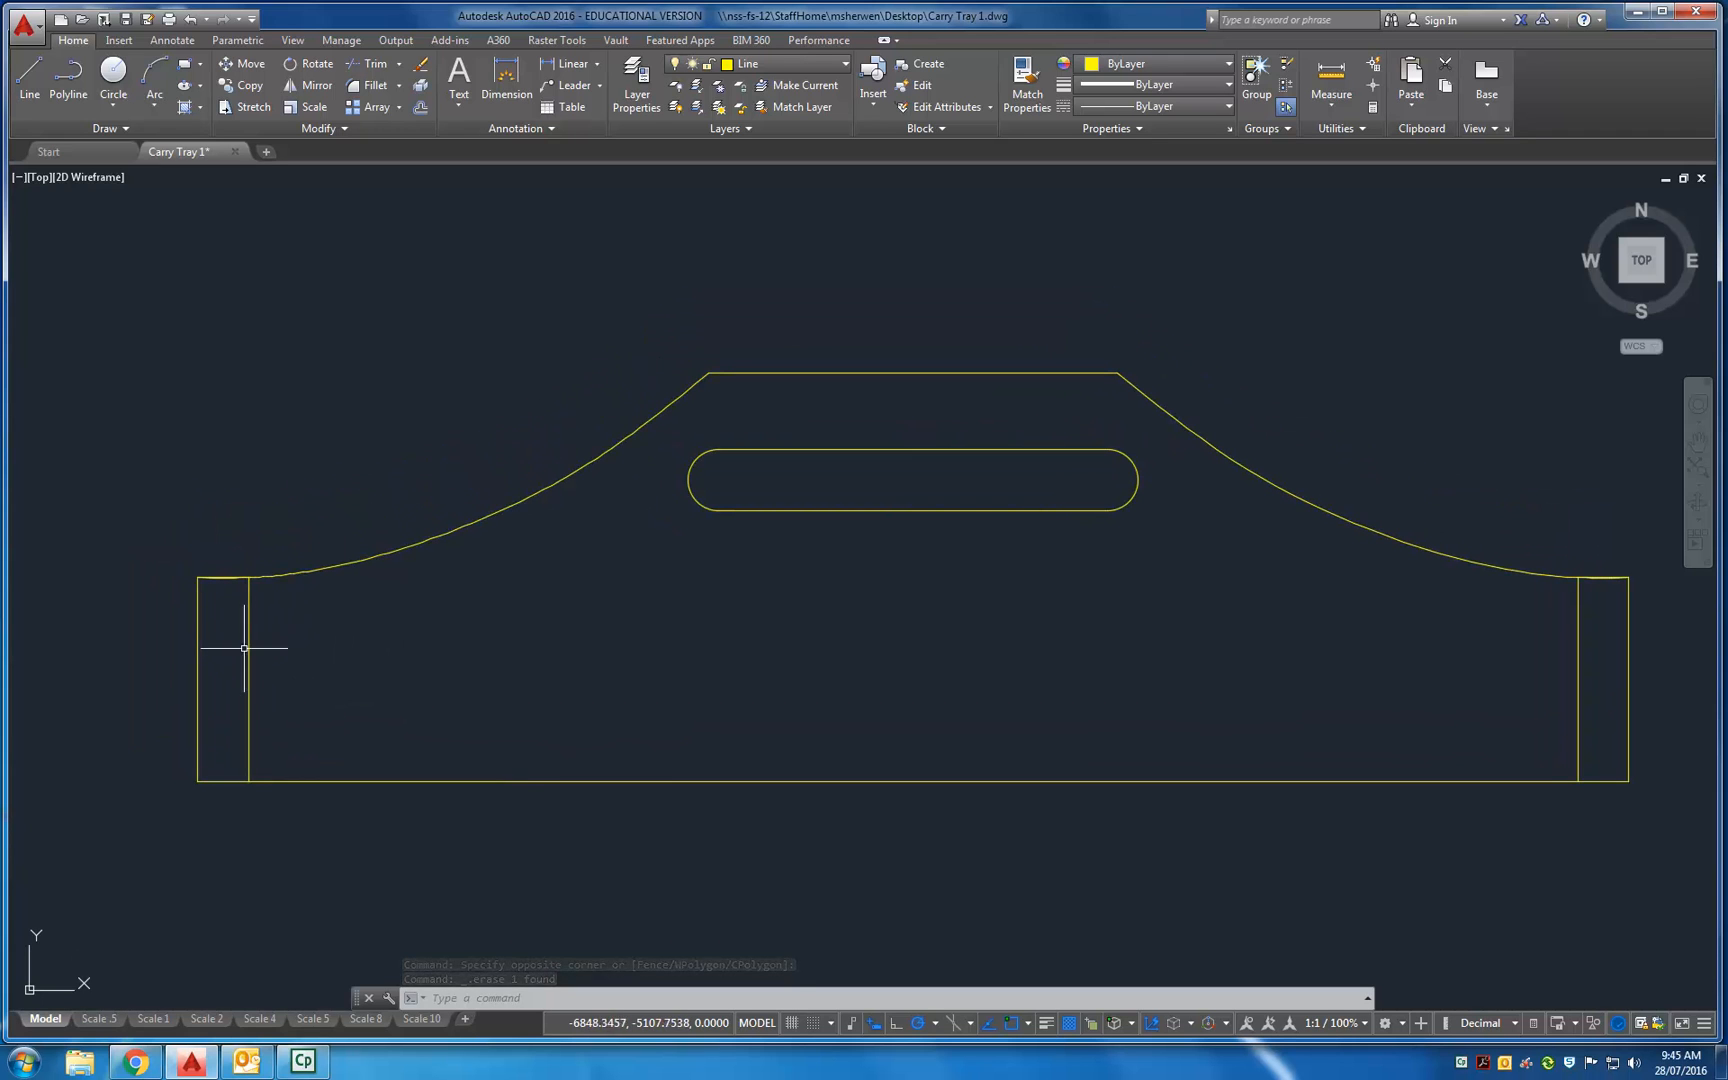
click(247, 660)
click(1578, 695)
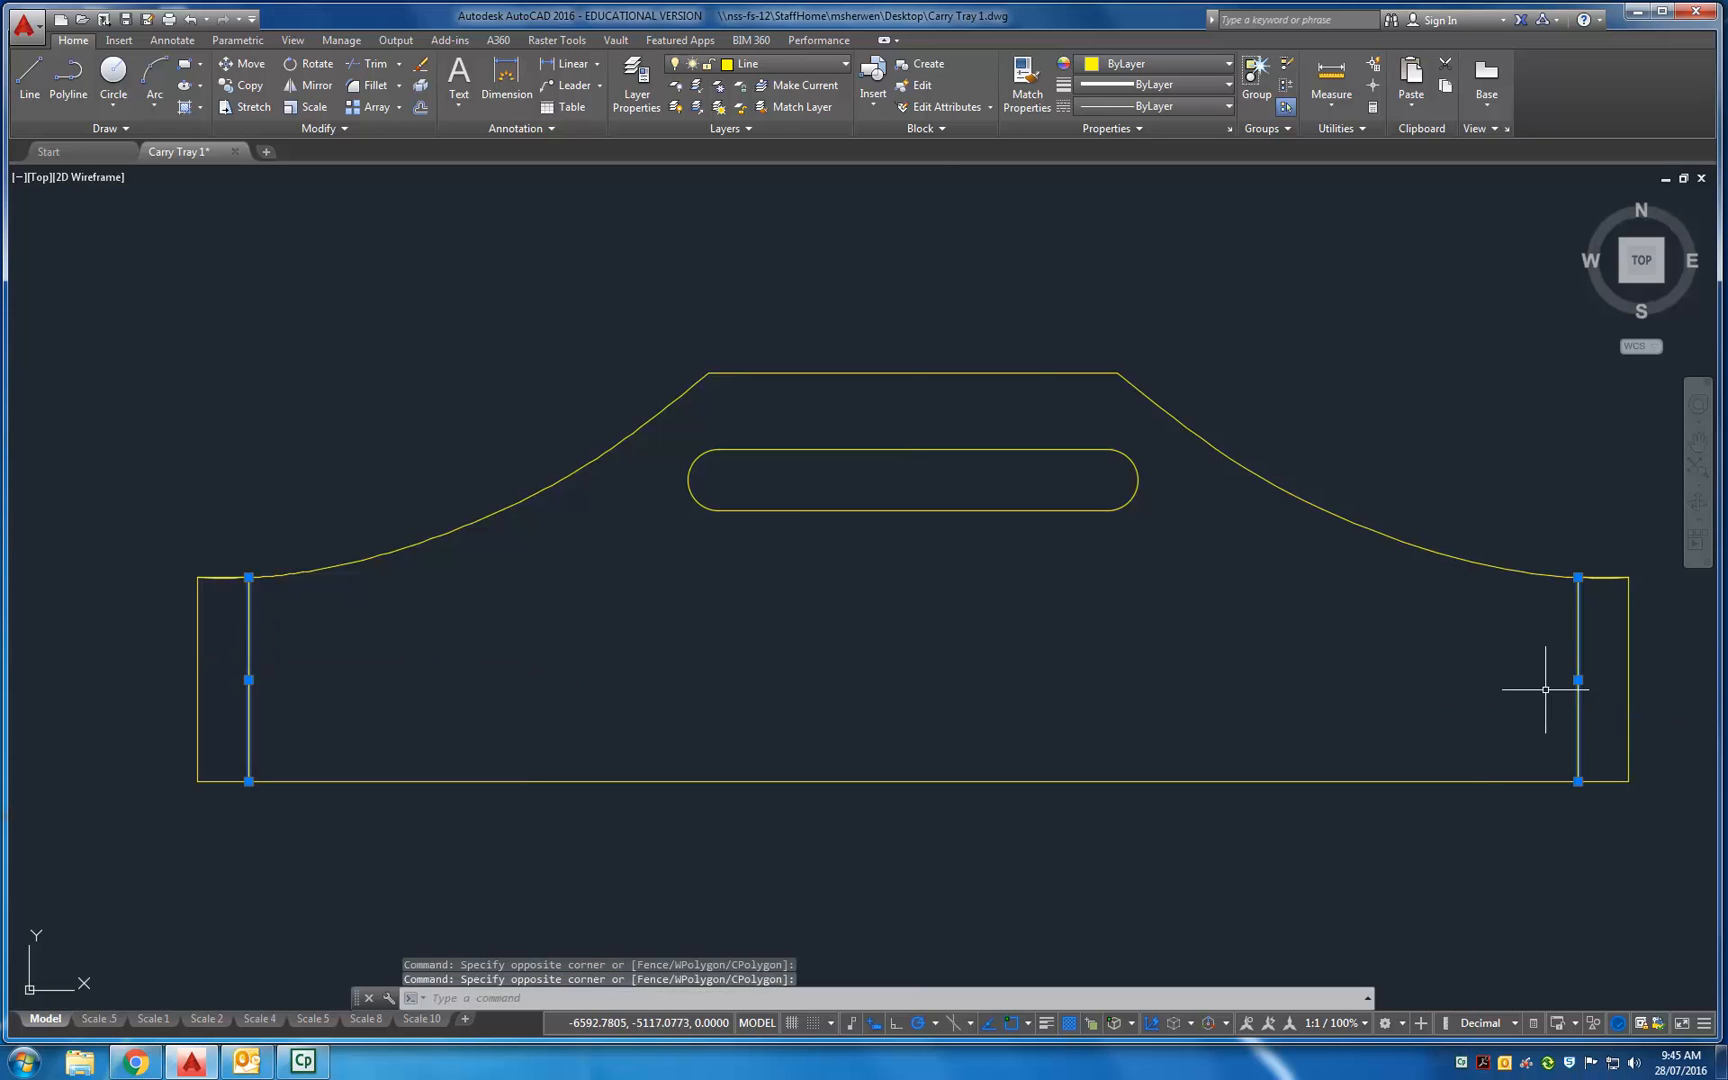
click(787, 64)
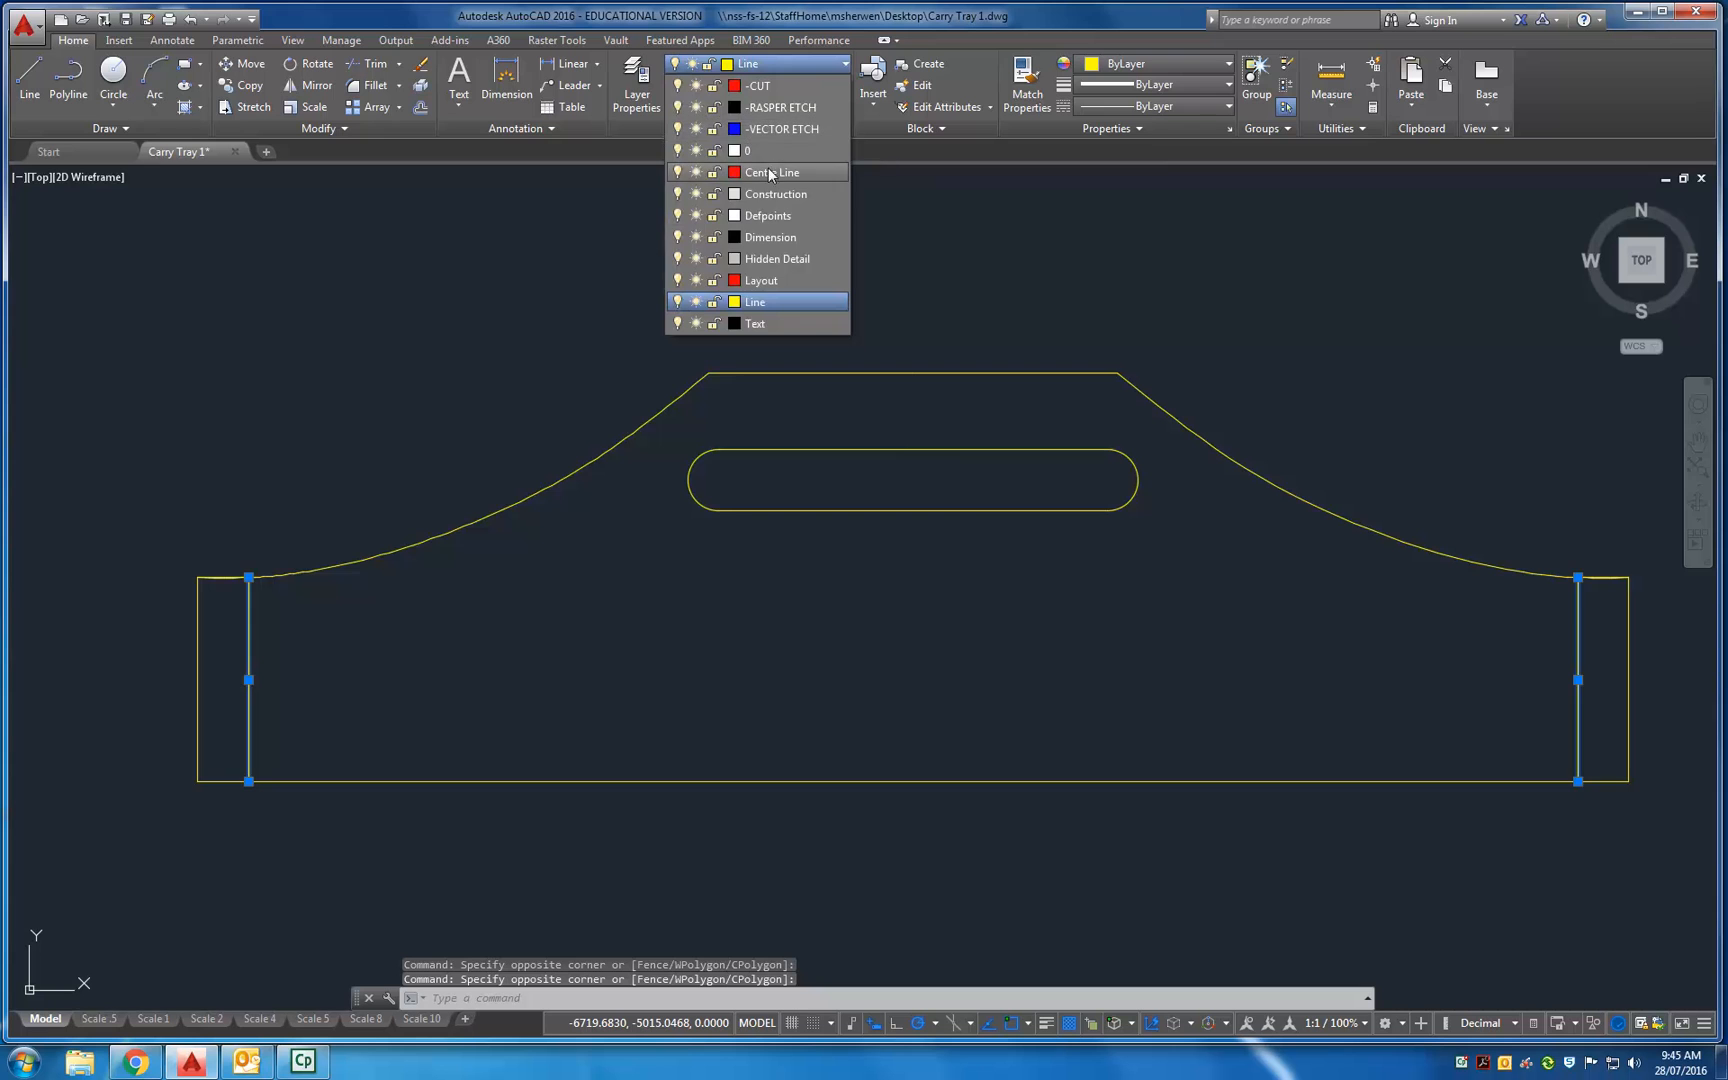
click(773, 264)
click(773, 262)
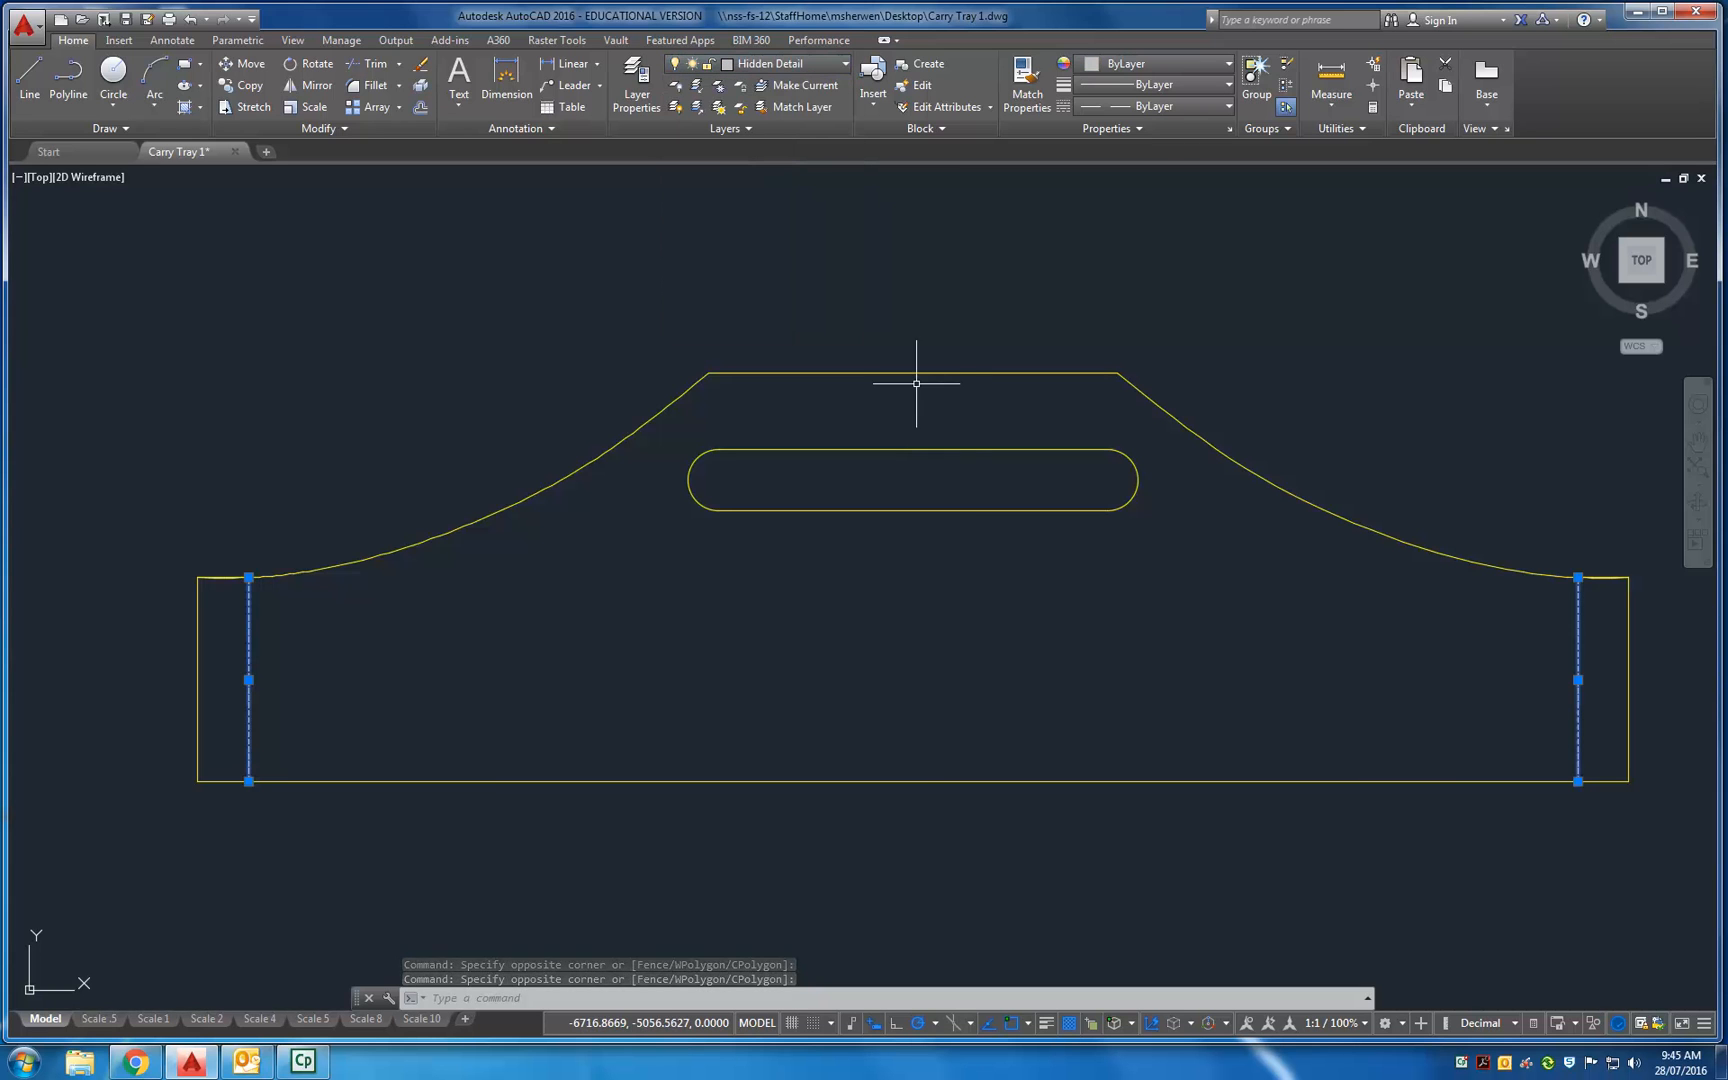
key(Escape)
key(Escape)
key(Escape)
On the Hidden Detail layer, draw a full-width horizontal line 8 units above the bottom edge and erase its short vertical starting segment.
scroll(972, 671, down, 5)
scroll(960, 665, up, 5)
middle_drag(975, 722, 955, 655)
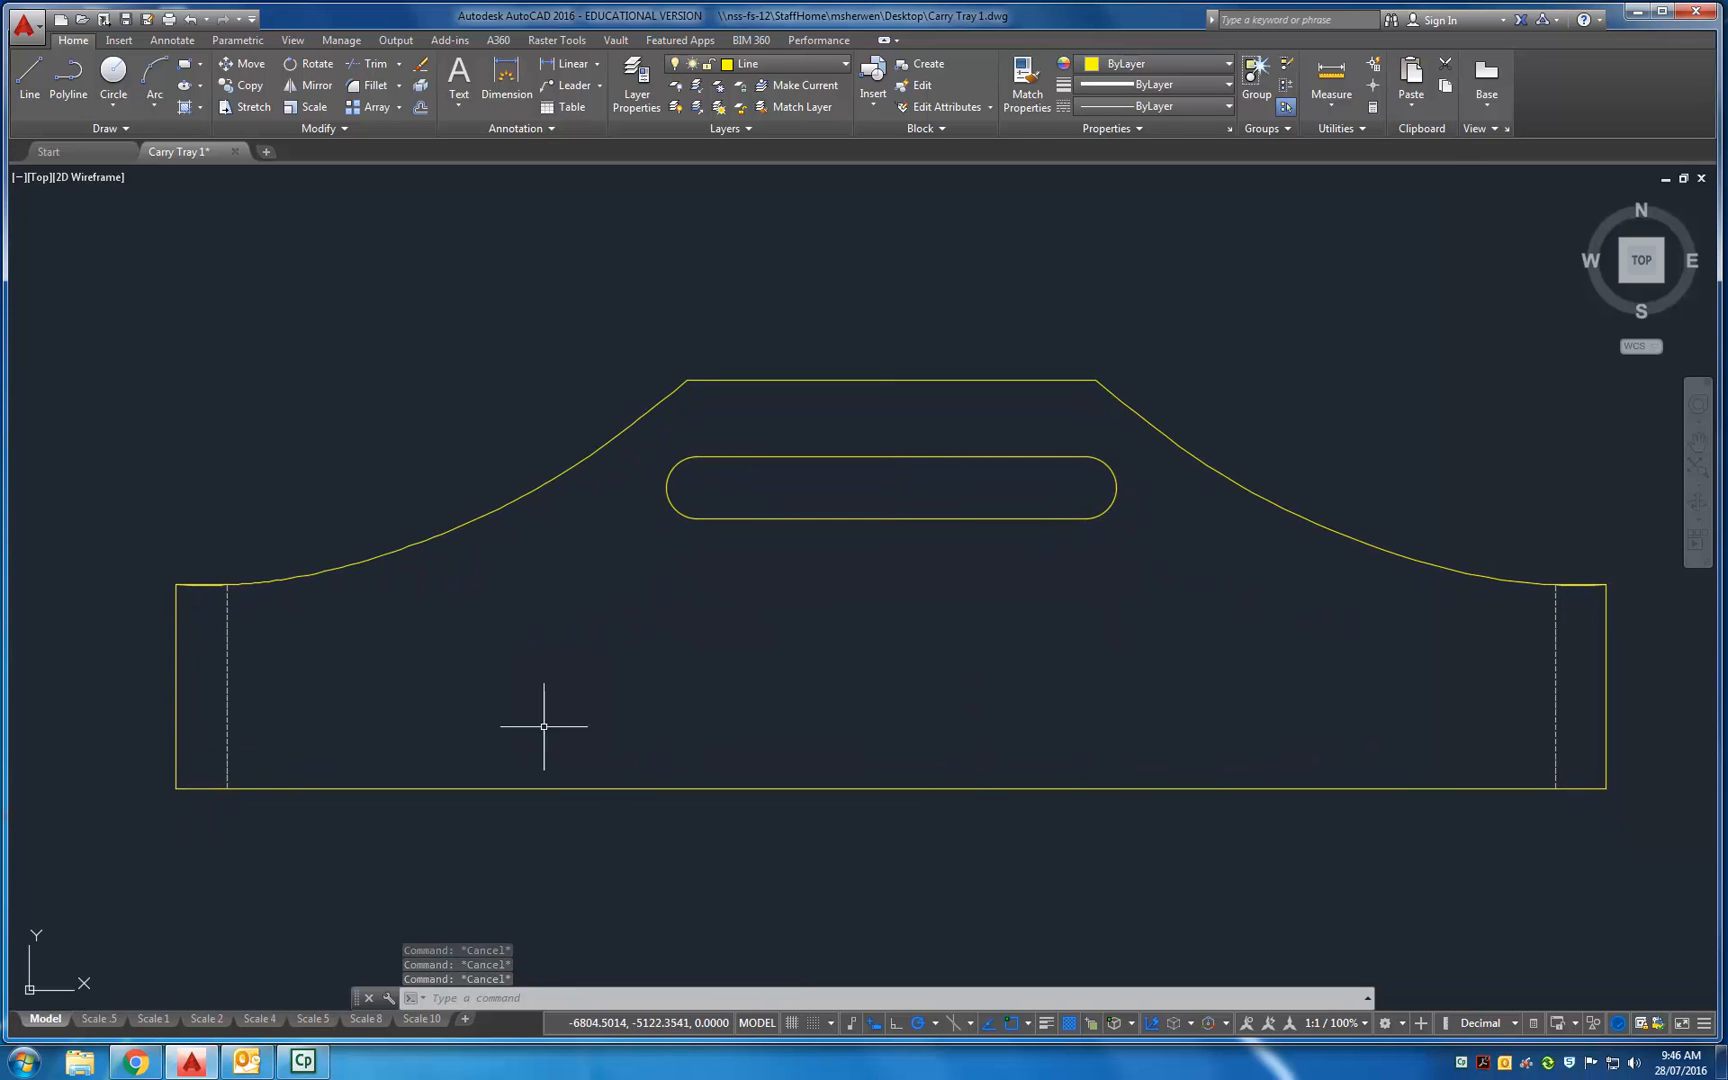
click(780, 63)
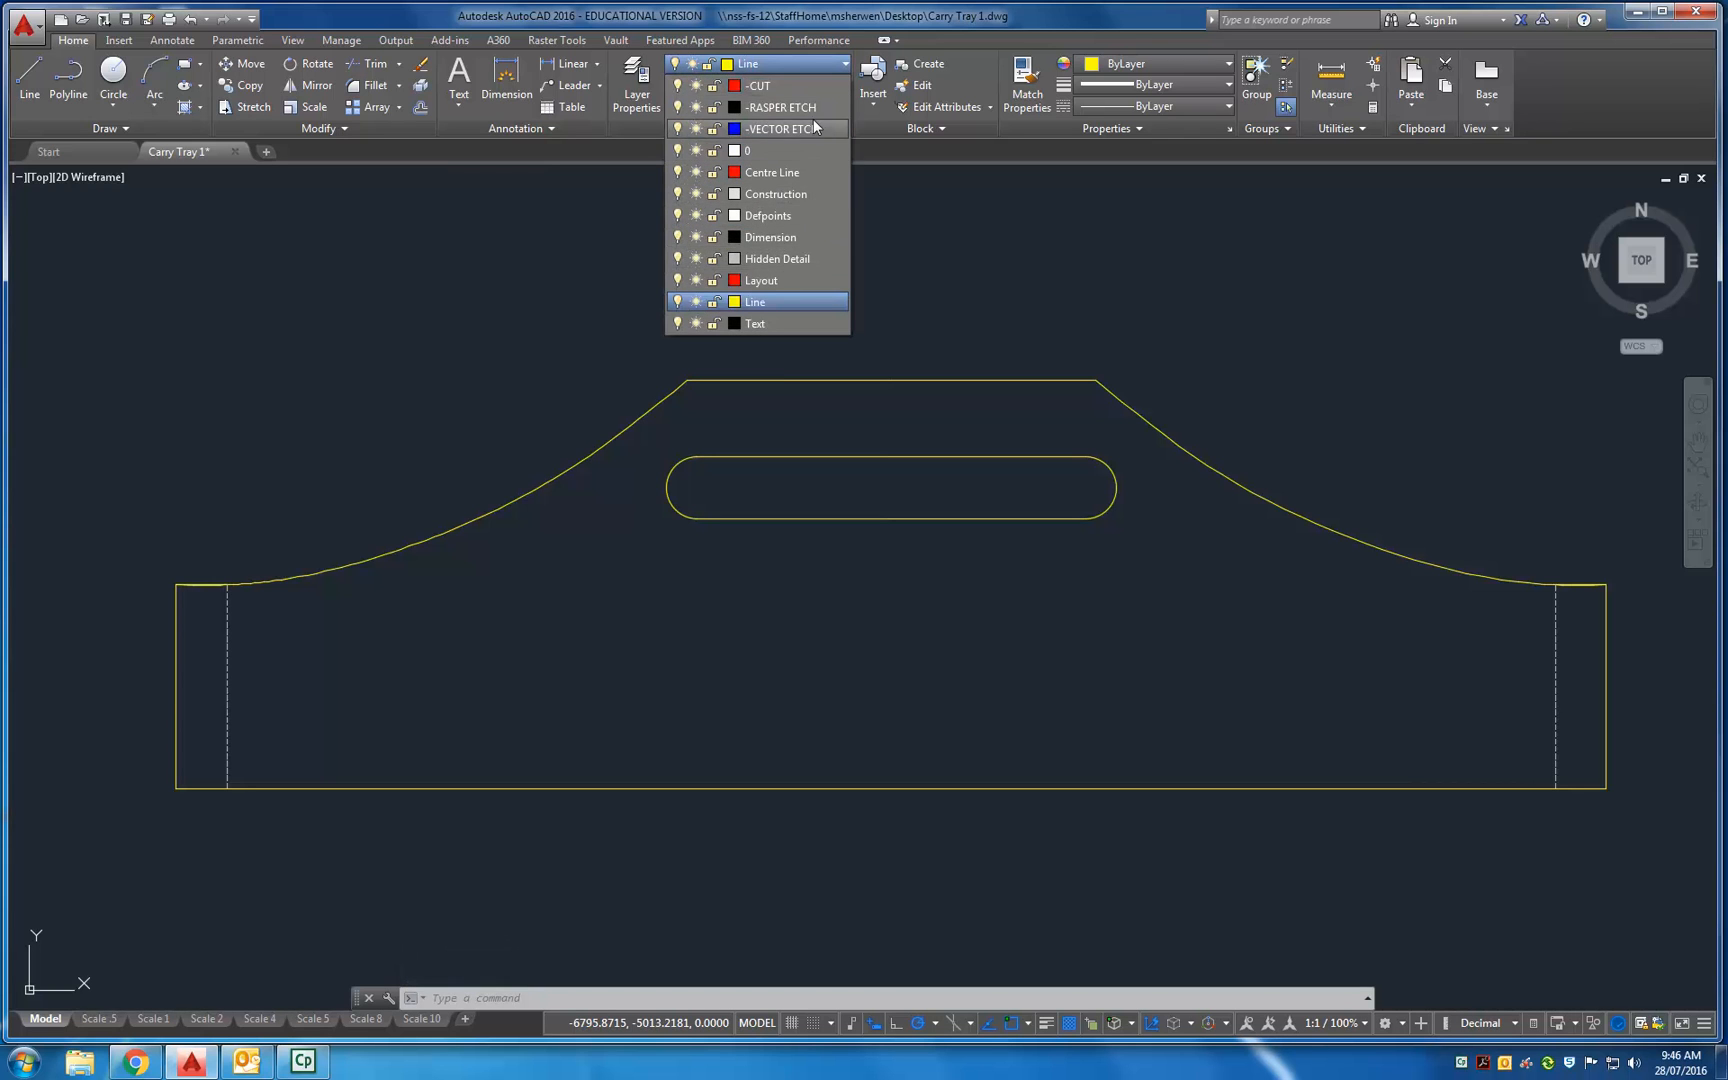
click(787, 259)
text(l)
key(Return)
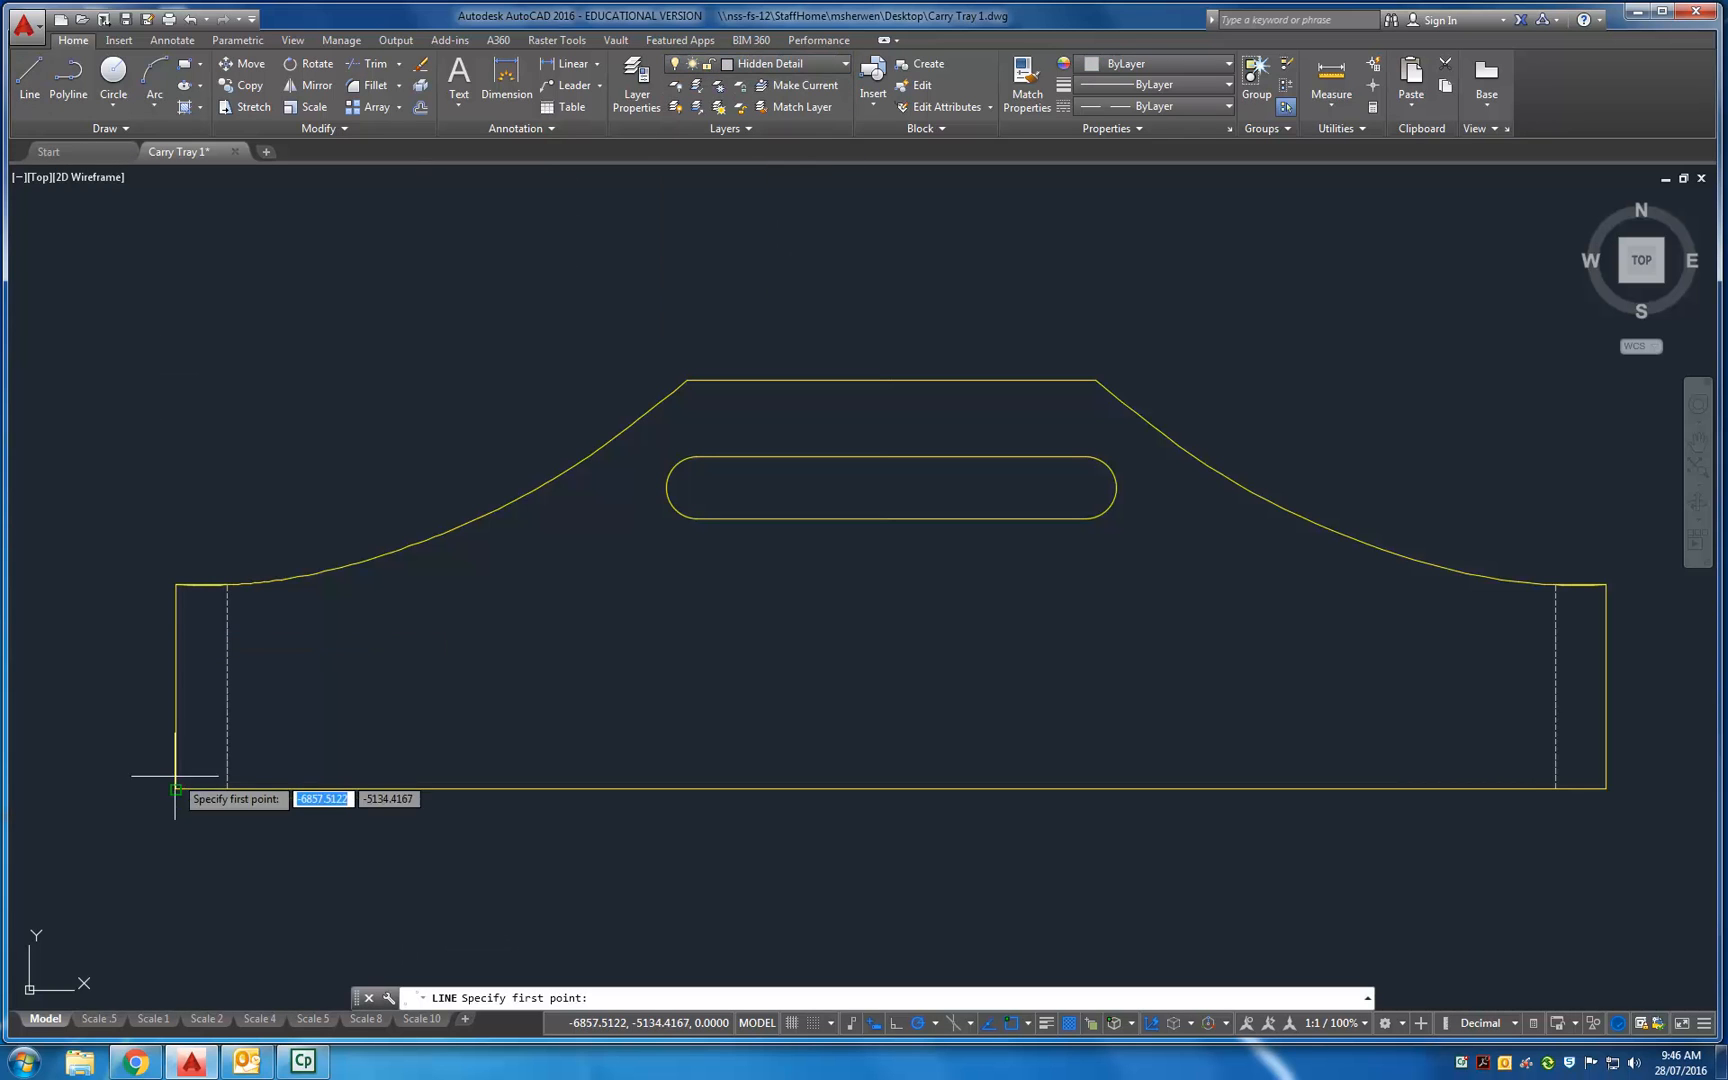
click(176, 789)
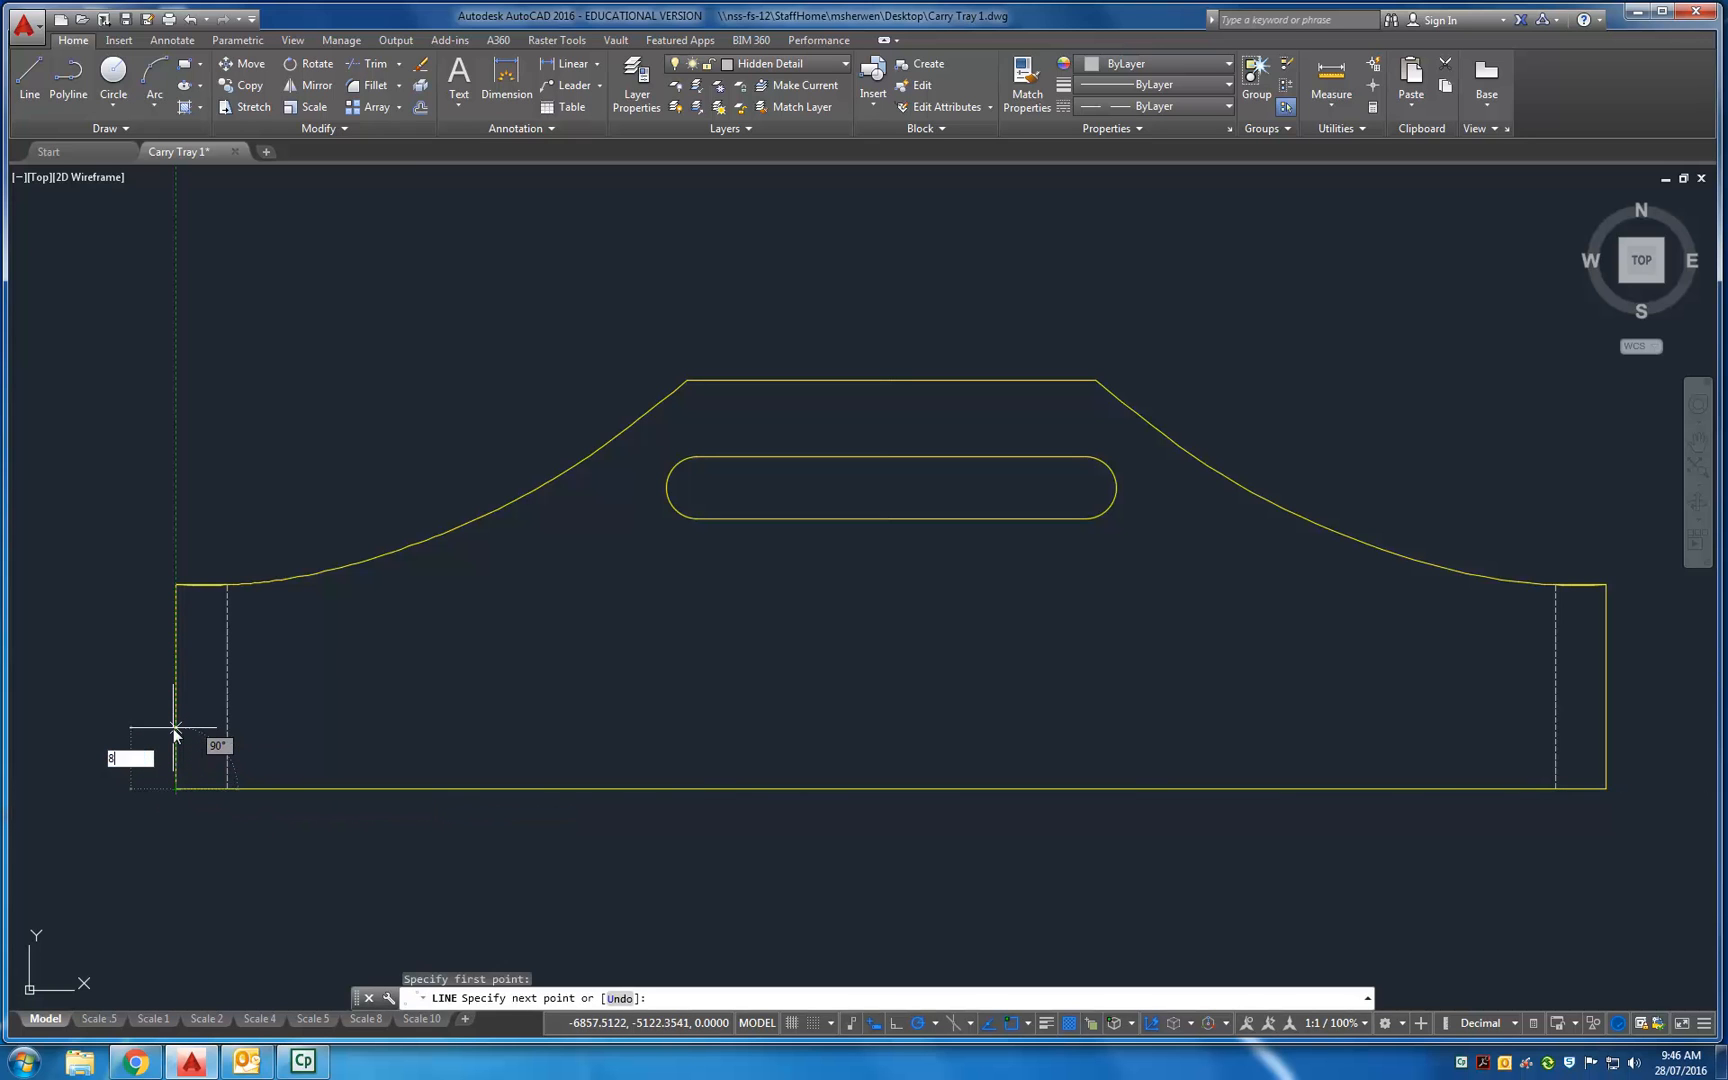
text(8)
key(Return)
click(1606, 748)
key(Return)
click(176, 766)
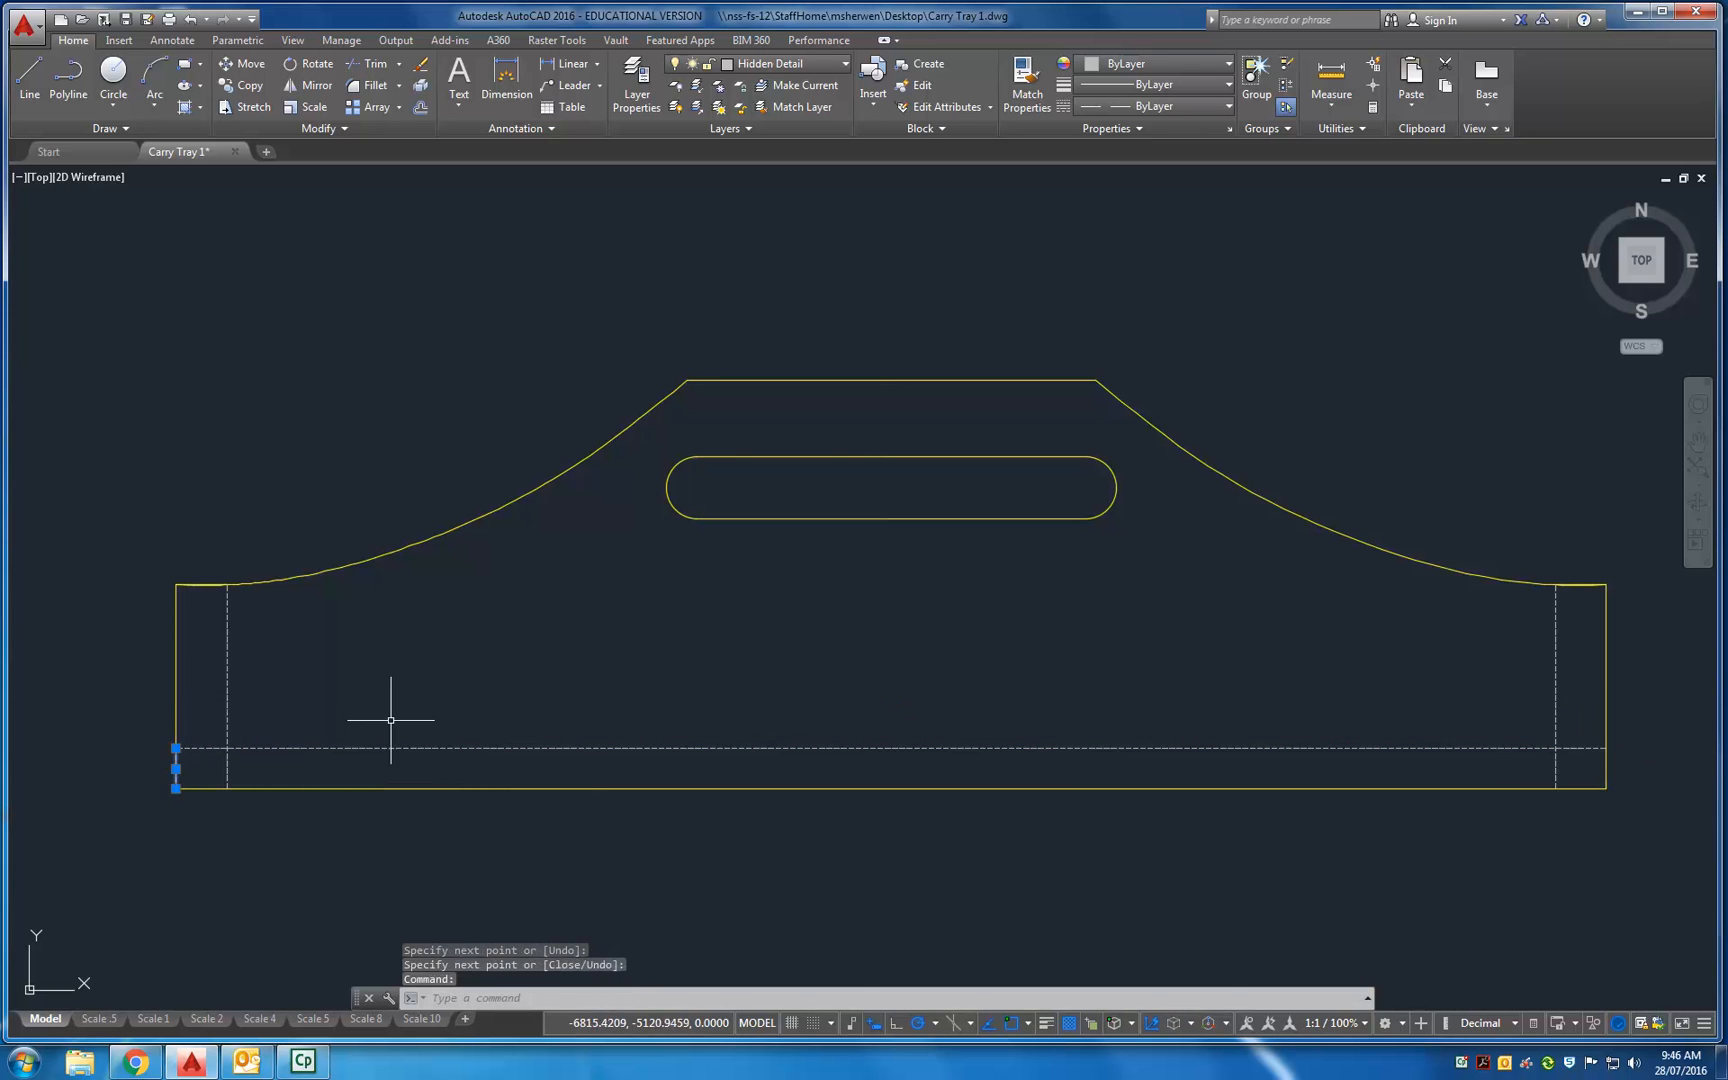
key(Delete)
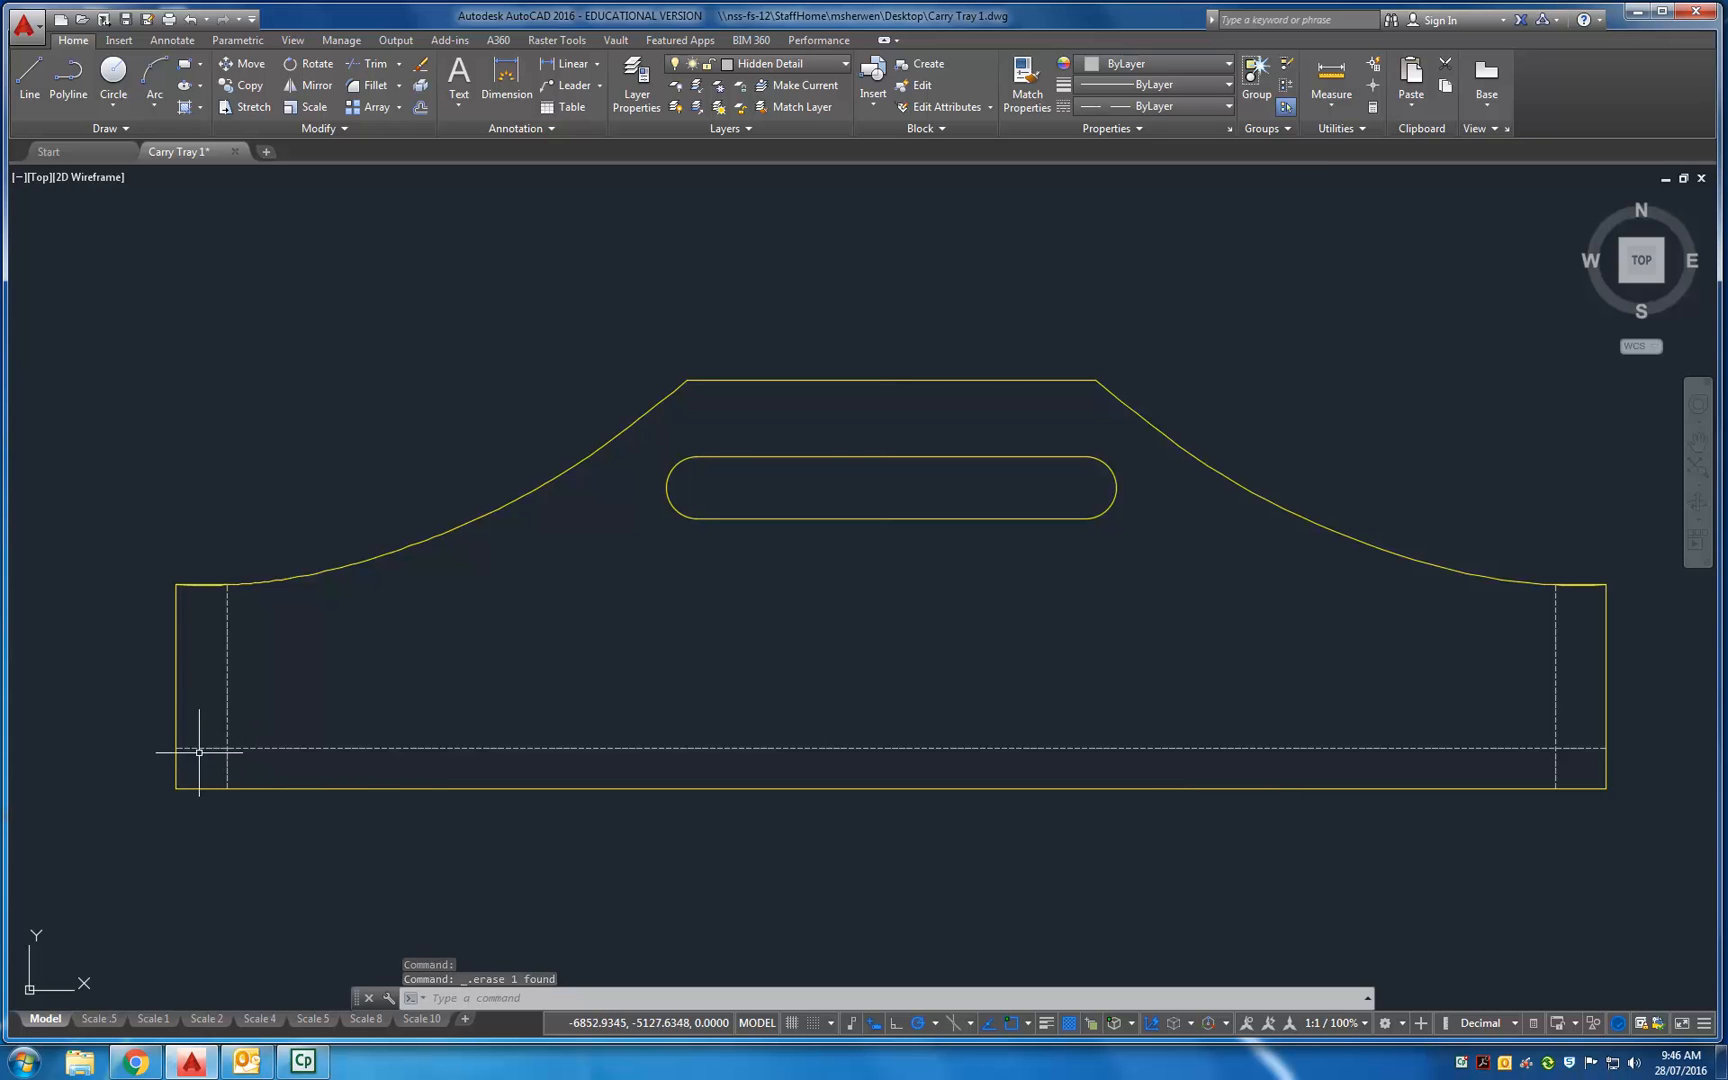
Draw a vertical hidden line from 5 units inside the lower left corner up to the horizontal hidden line.
text(l)
key(Return)
scroll(215, 750, up, 4)
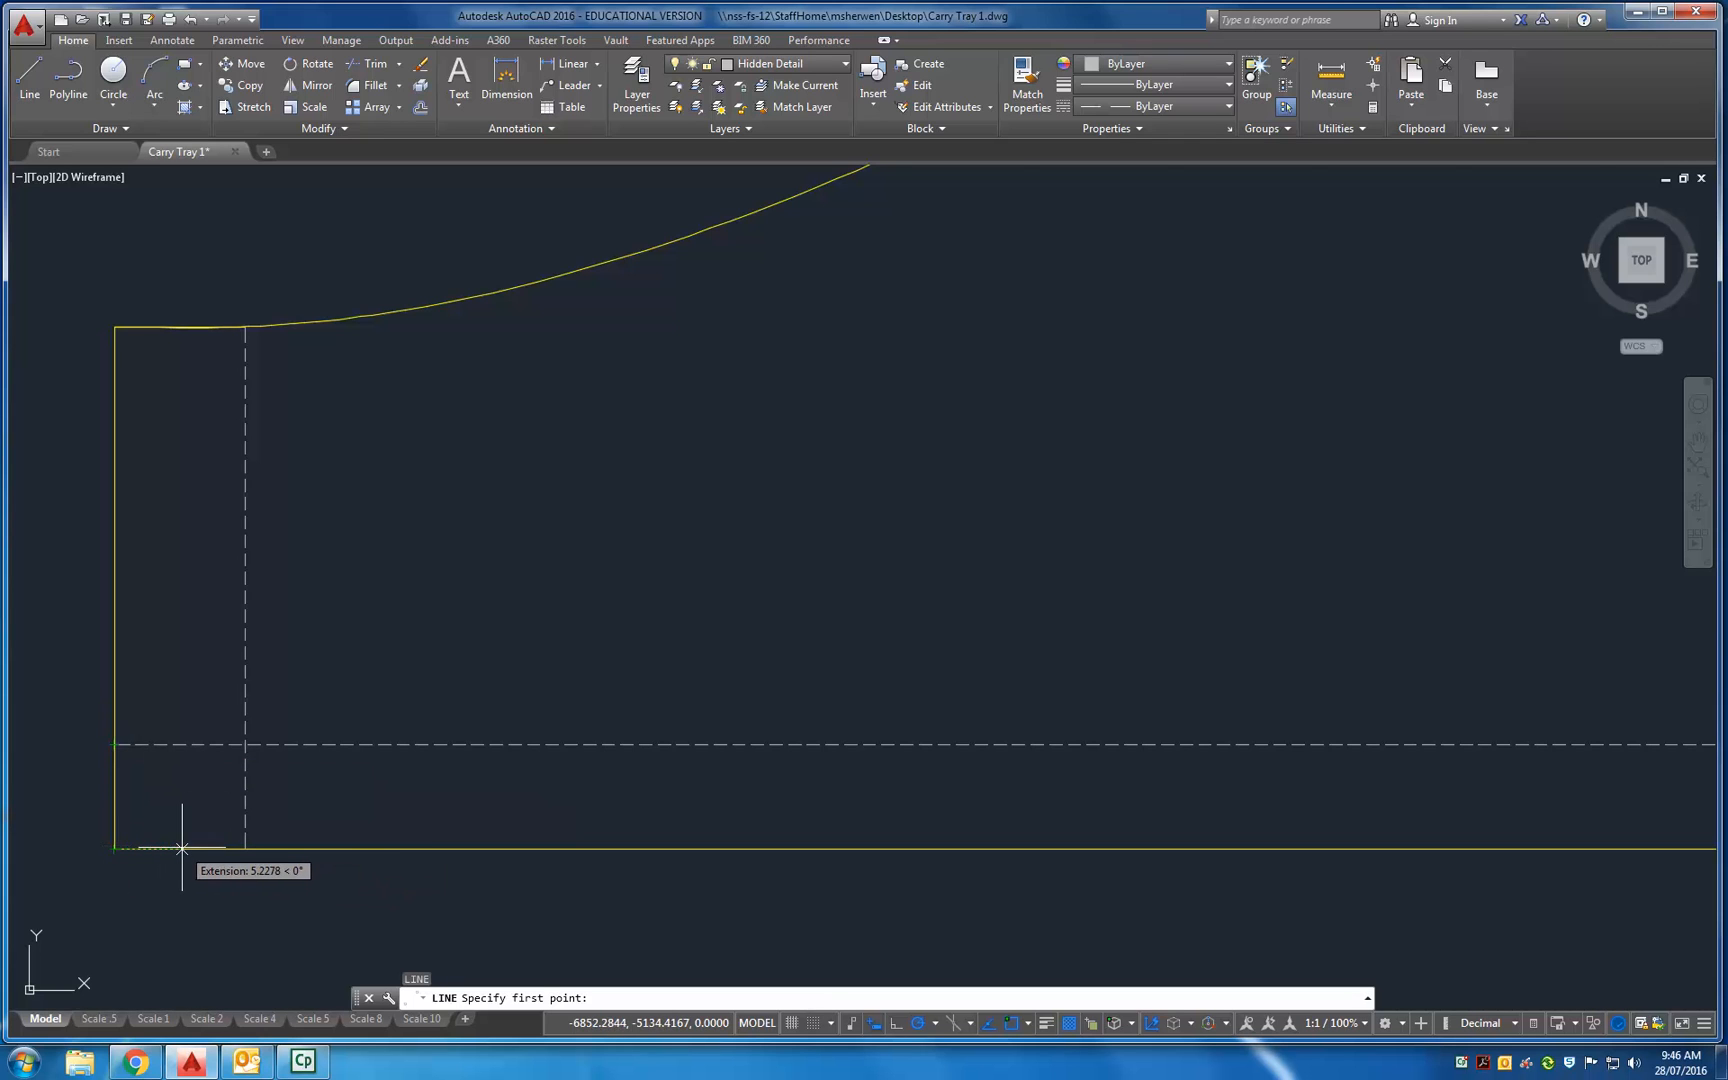
key(Return)
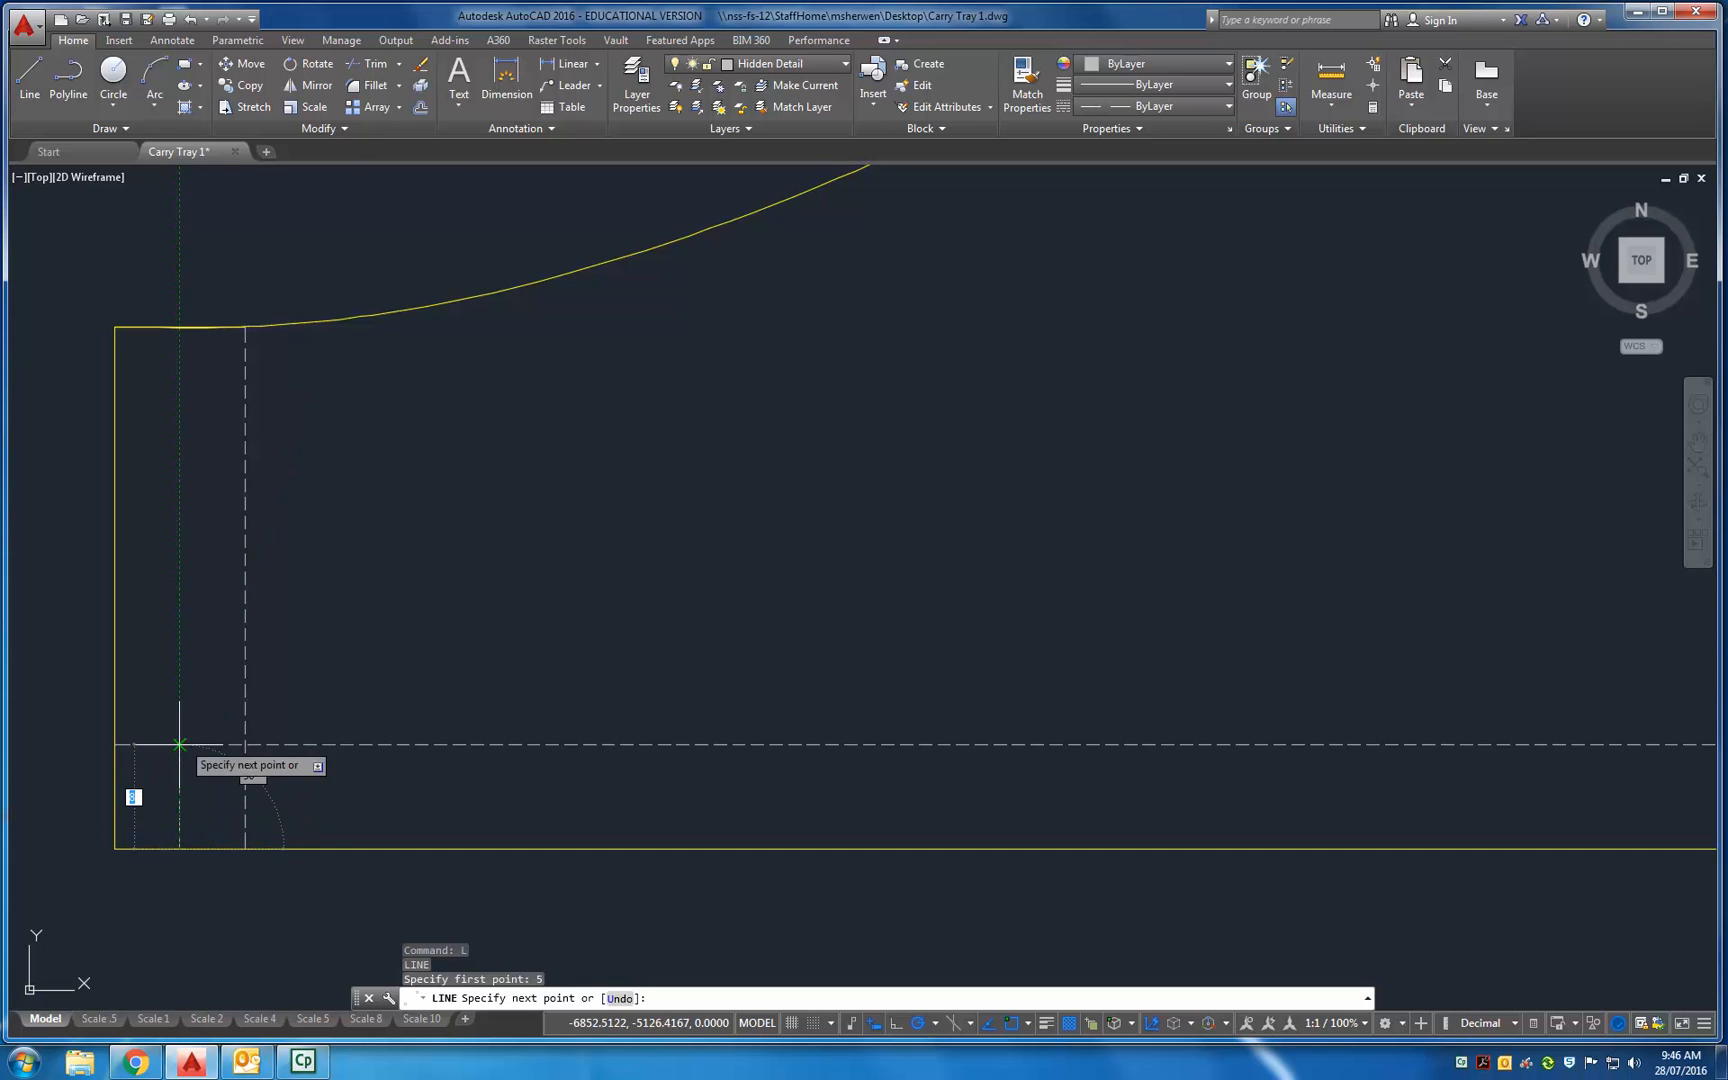
key(Escape)
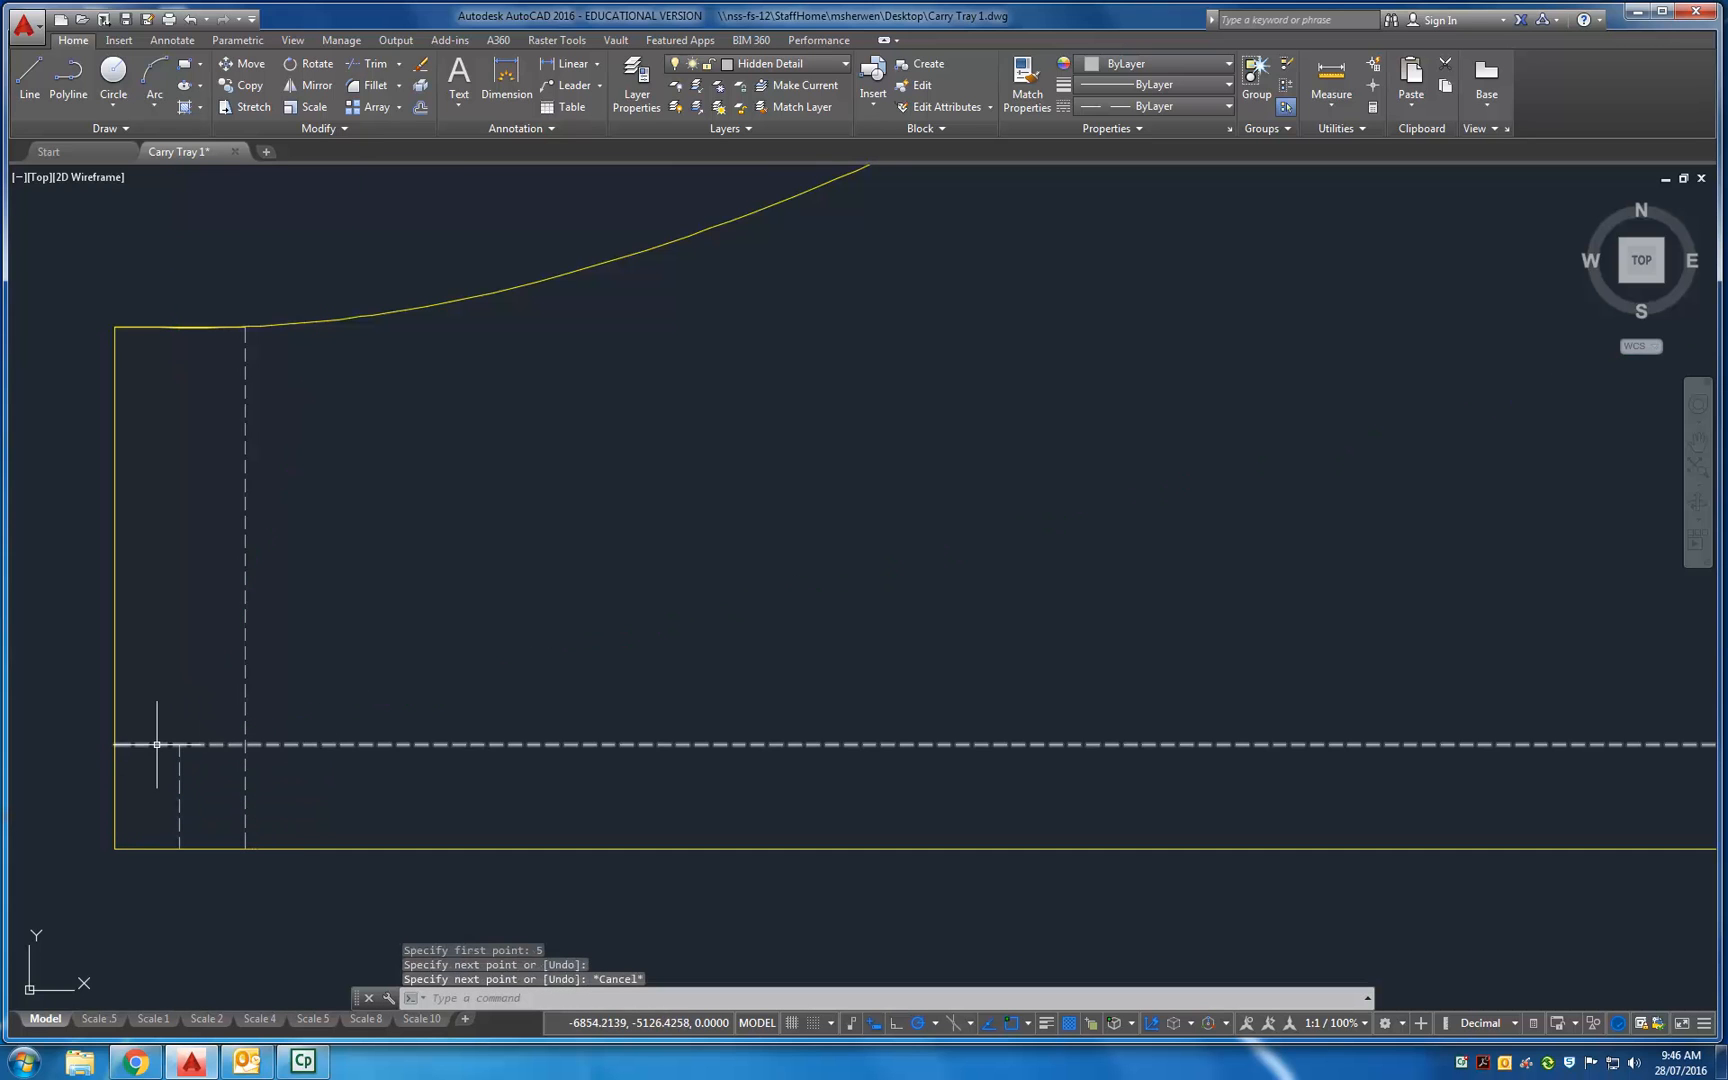
Trim the horizontal hidden line's left overhang back to the short vertical hidden line.
text(tr)
key(Return)
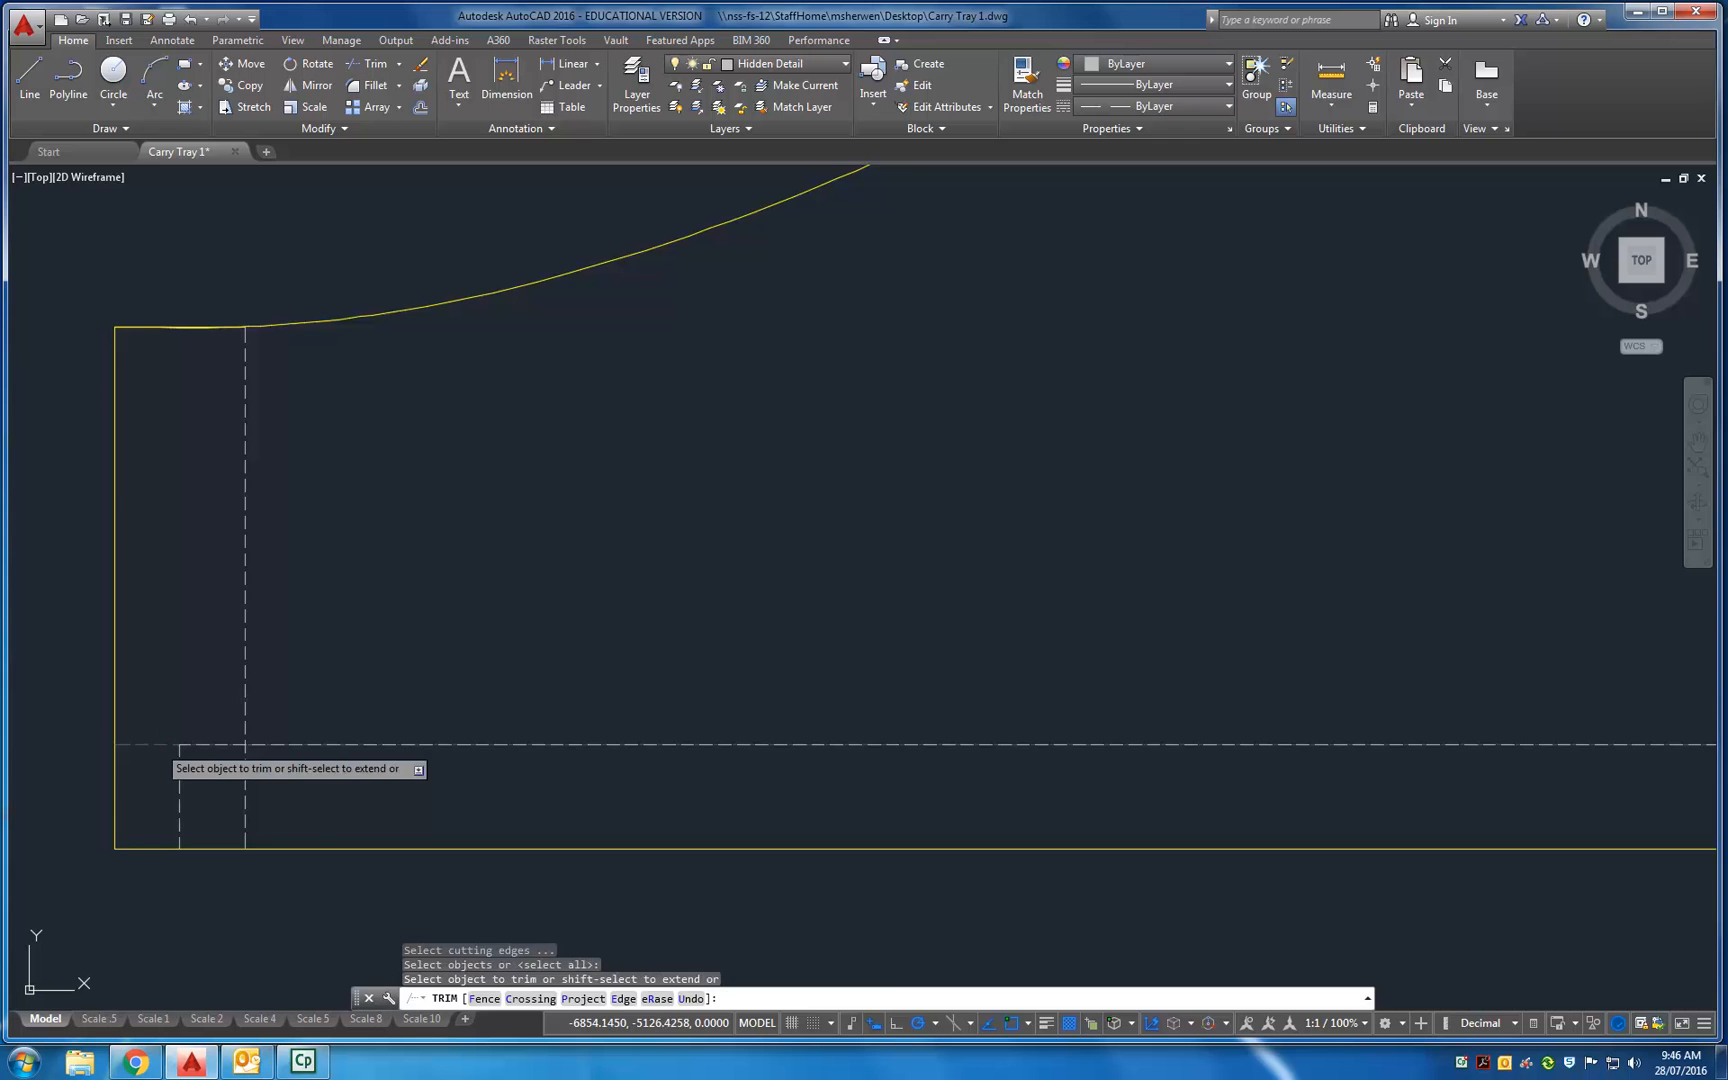
key(Return)
scroll(174, 760, down, 2)
key(Escape)
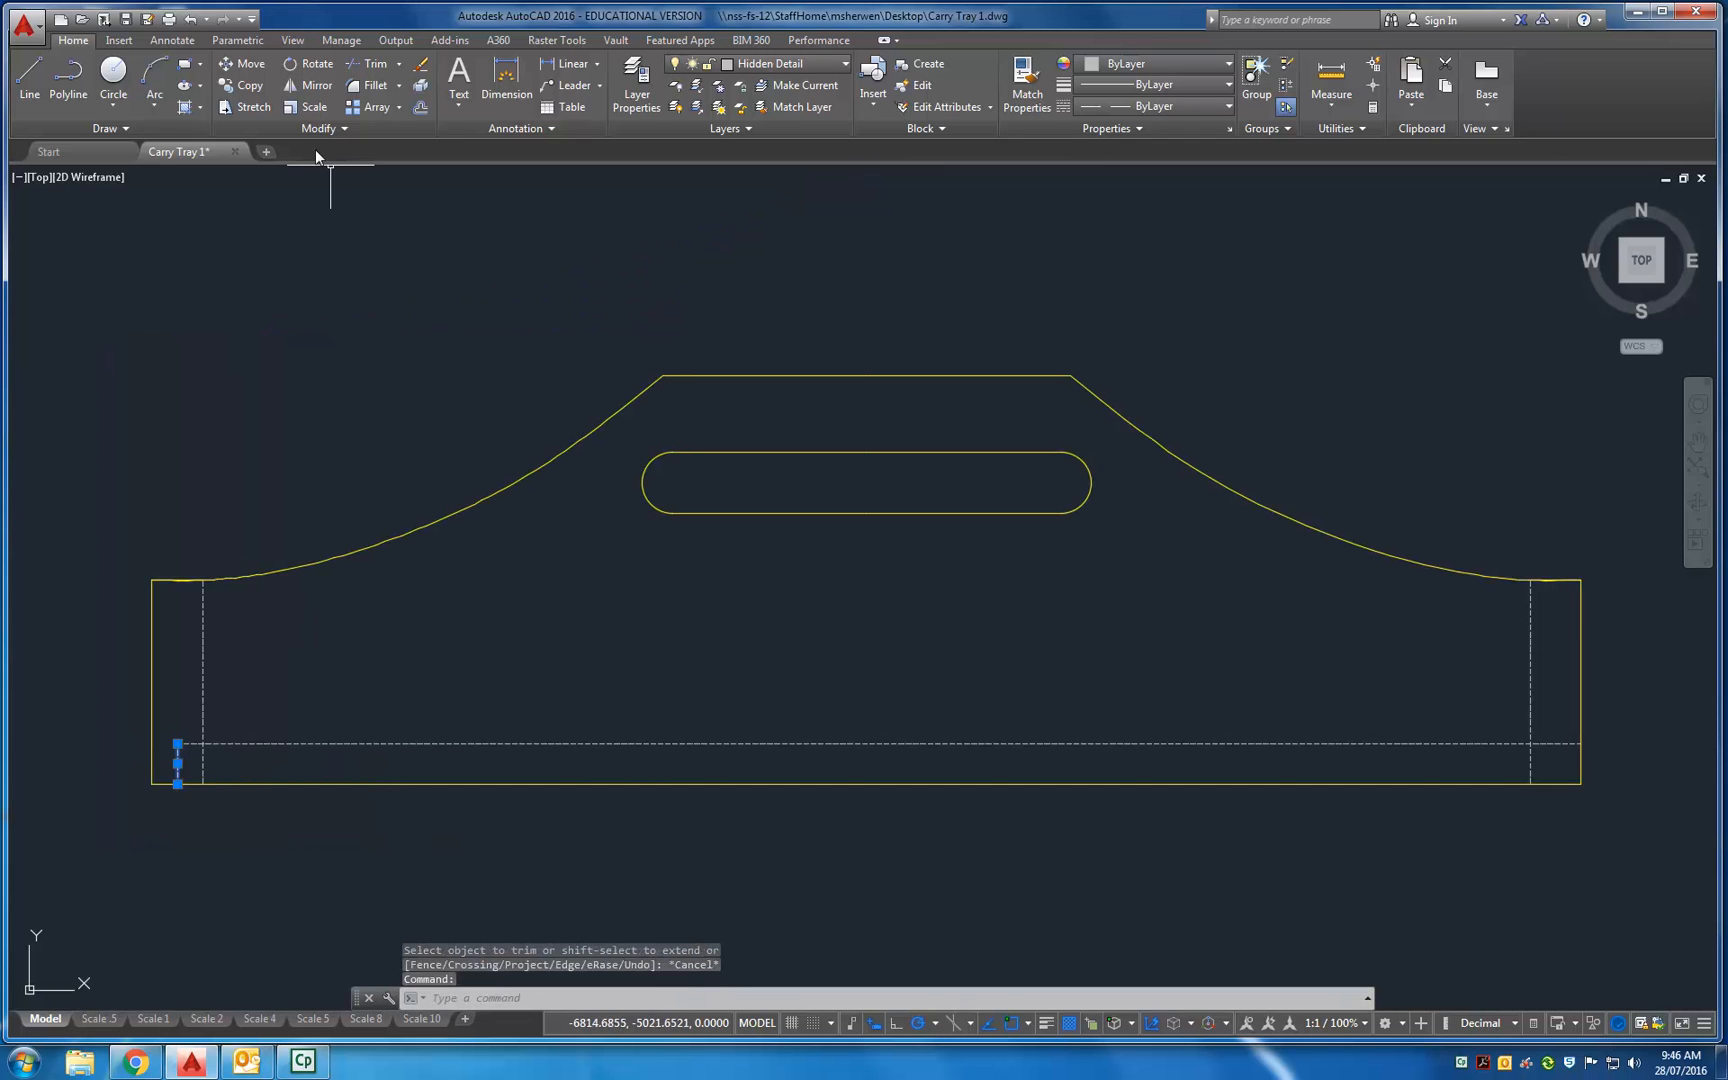
Mirror the short vertical hidden line about a vertical axis through the bottom edge's midpoint, keeping the original.
click(329, 88)
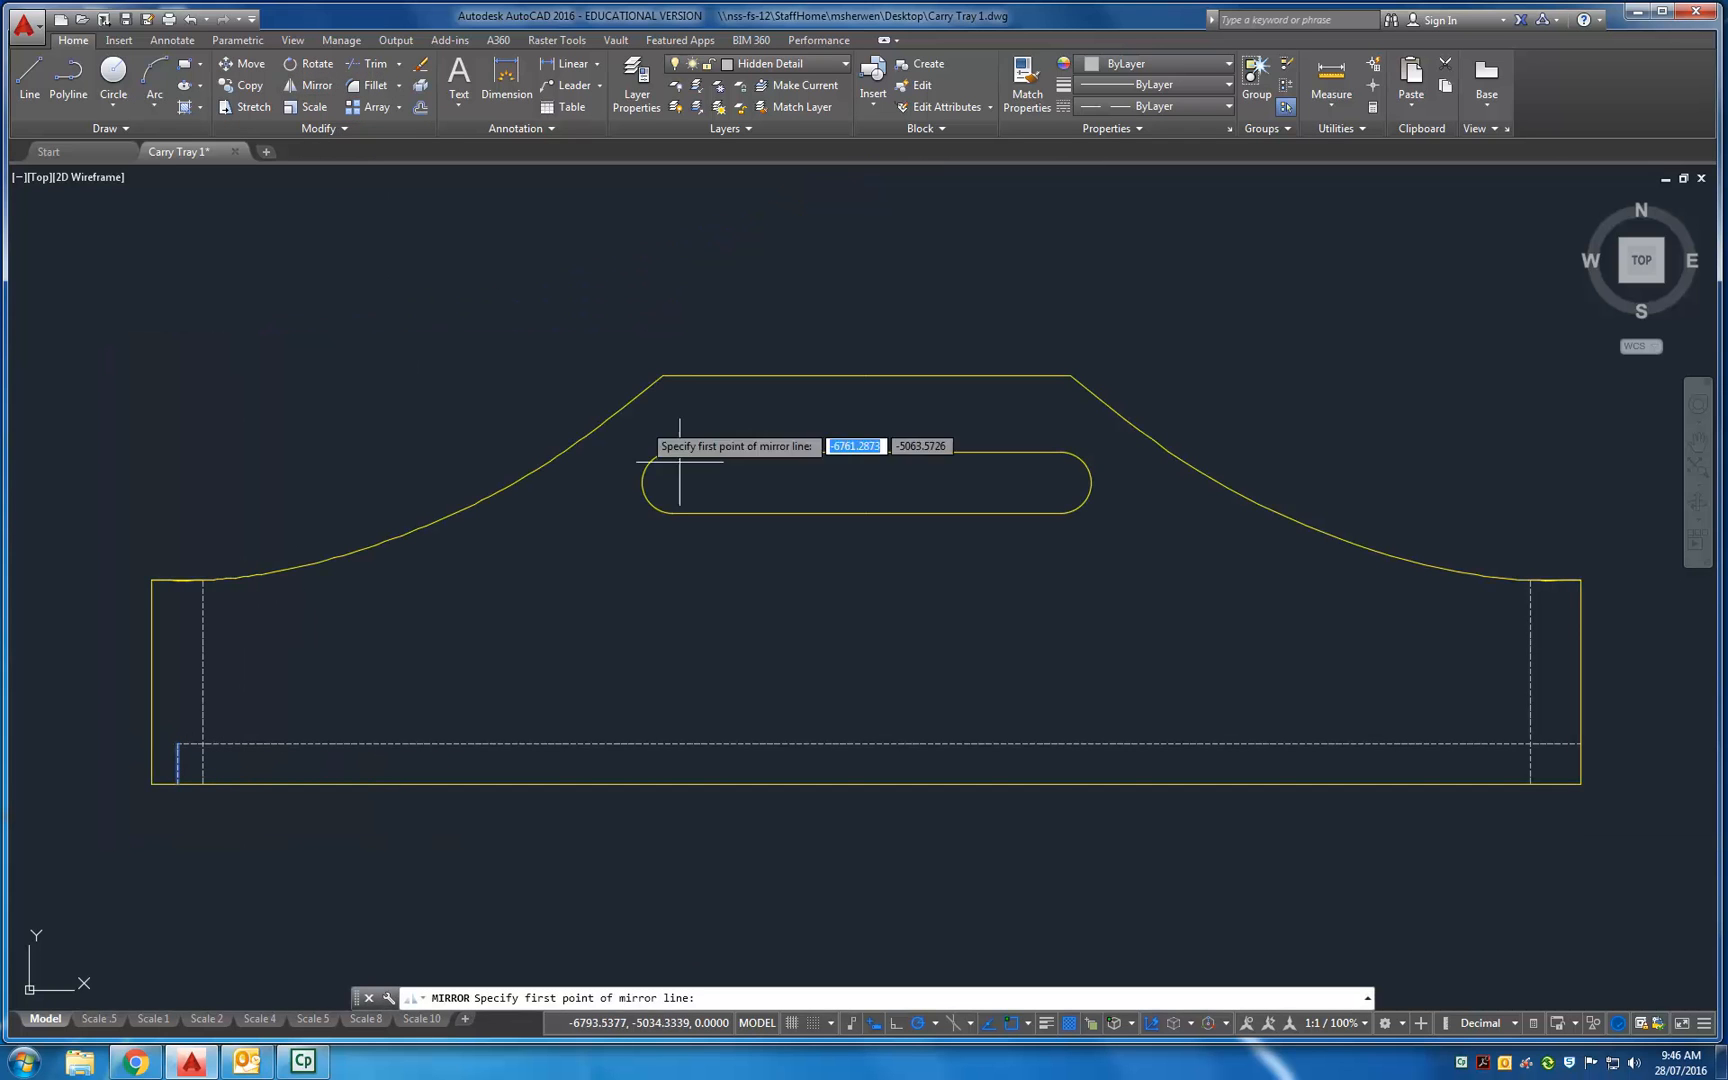
click(866, 784)
click(864, 636)
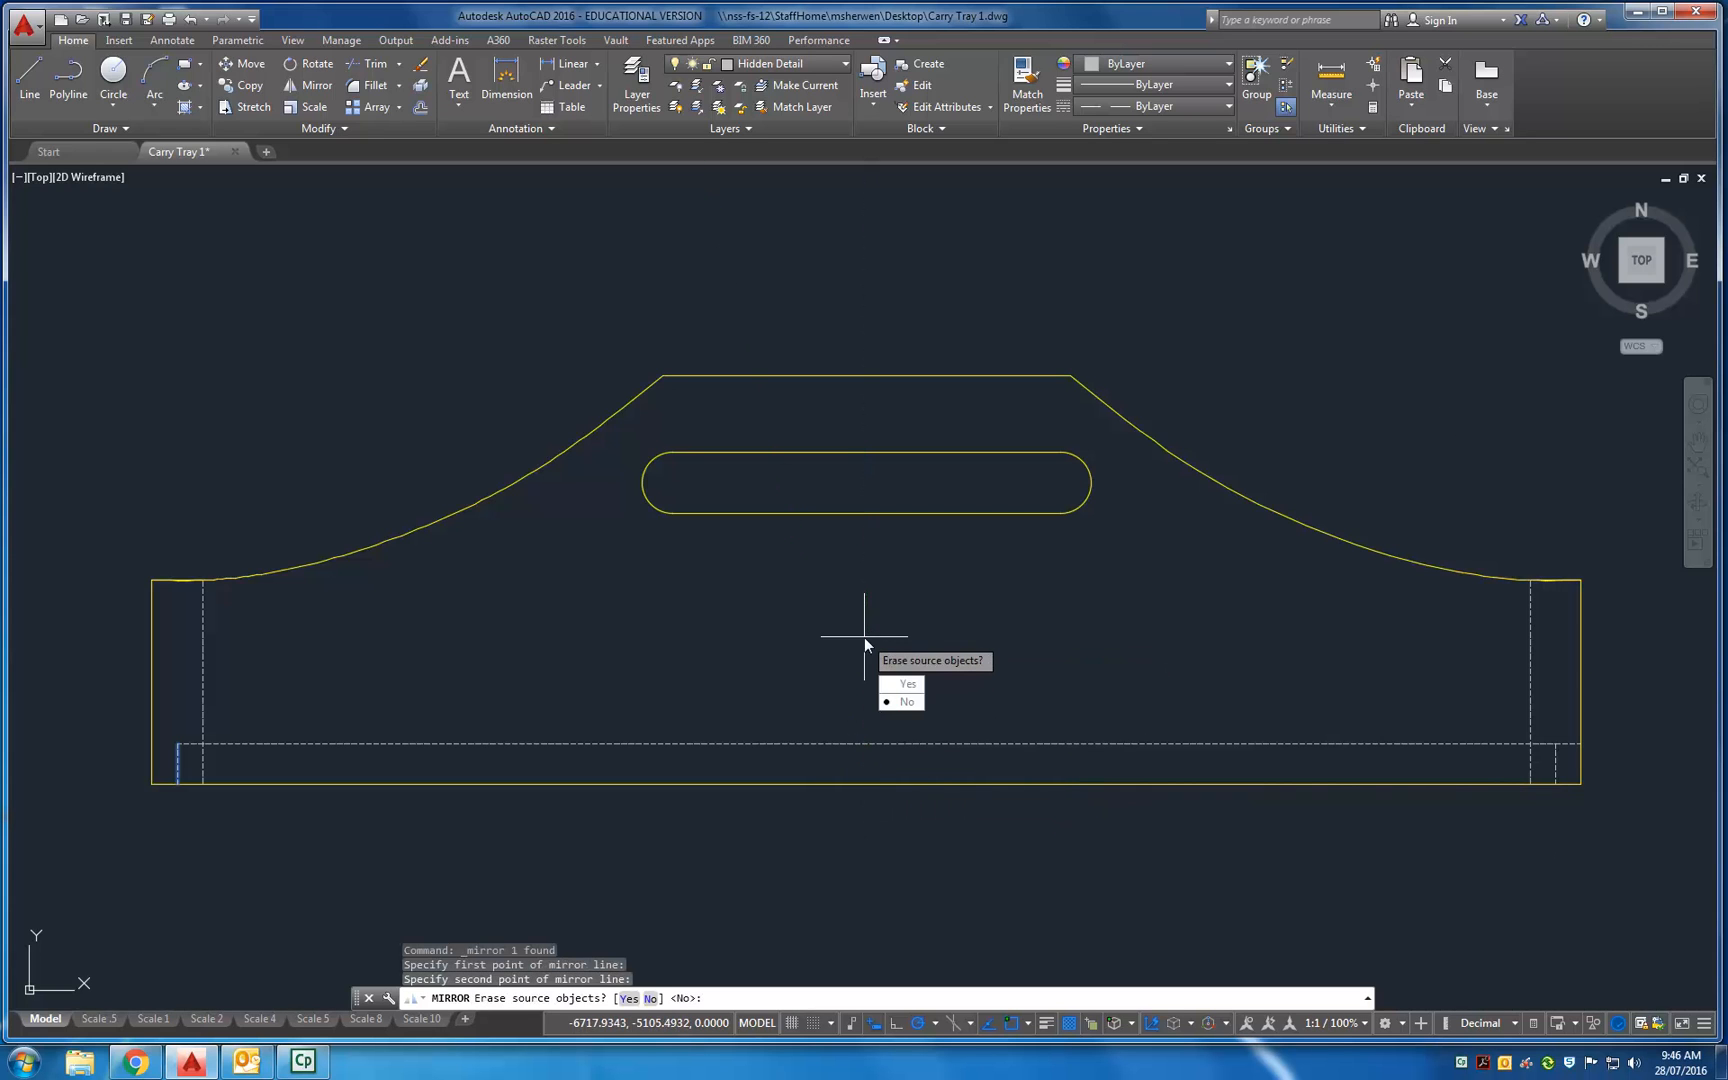
key(Return)
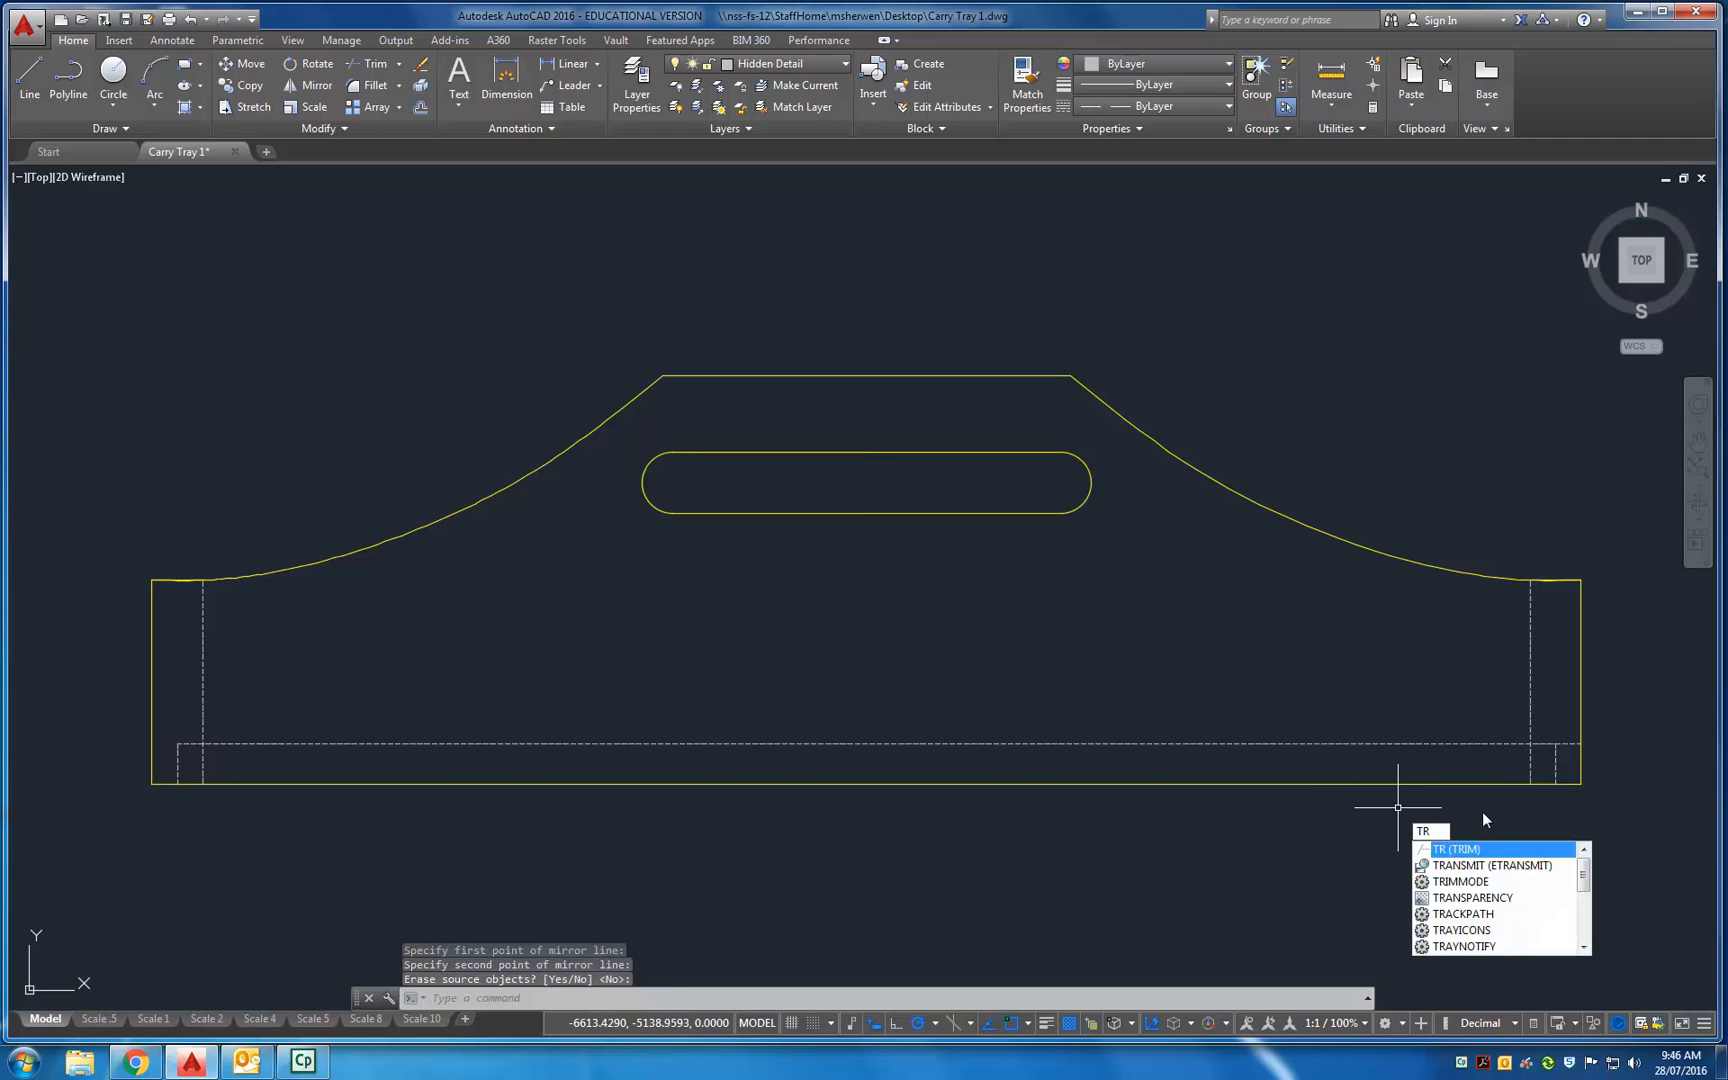
Trim the horizontal hidden line's right overhang beyond the mirrored short vertical line.
key(Return)
key(Return)
click(1572, 744)
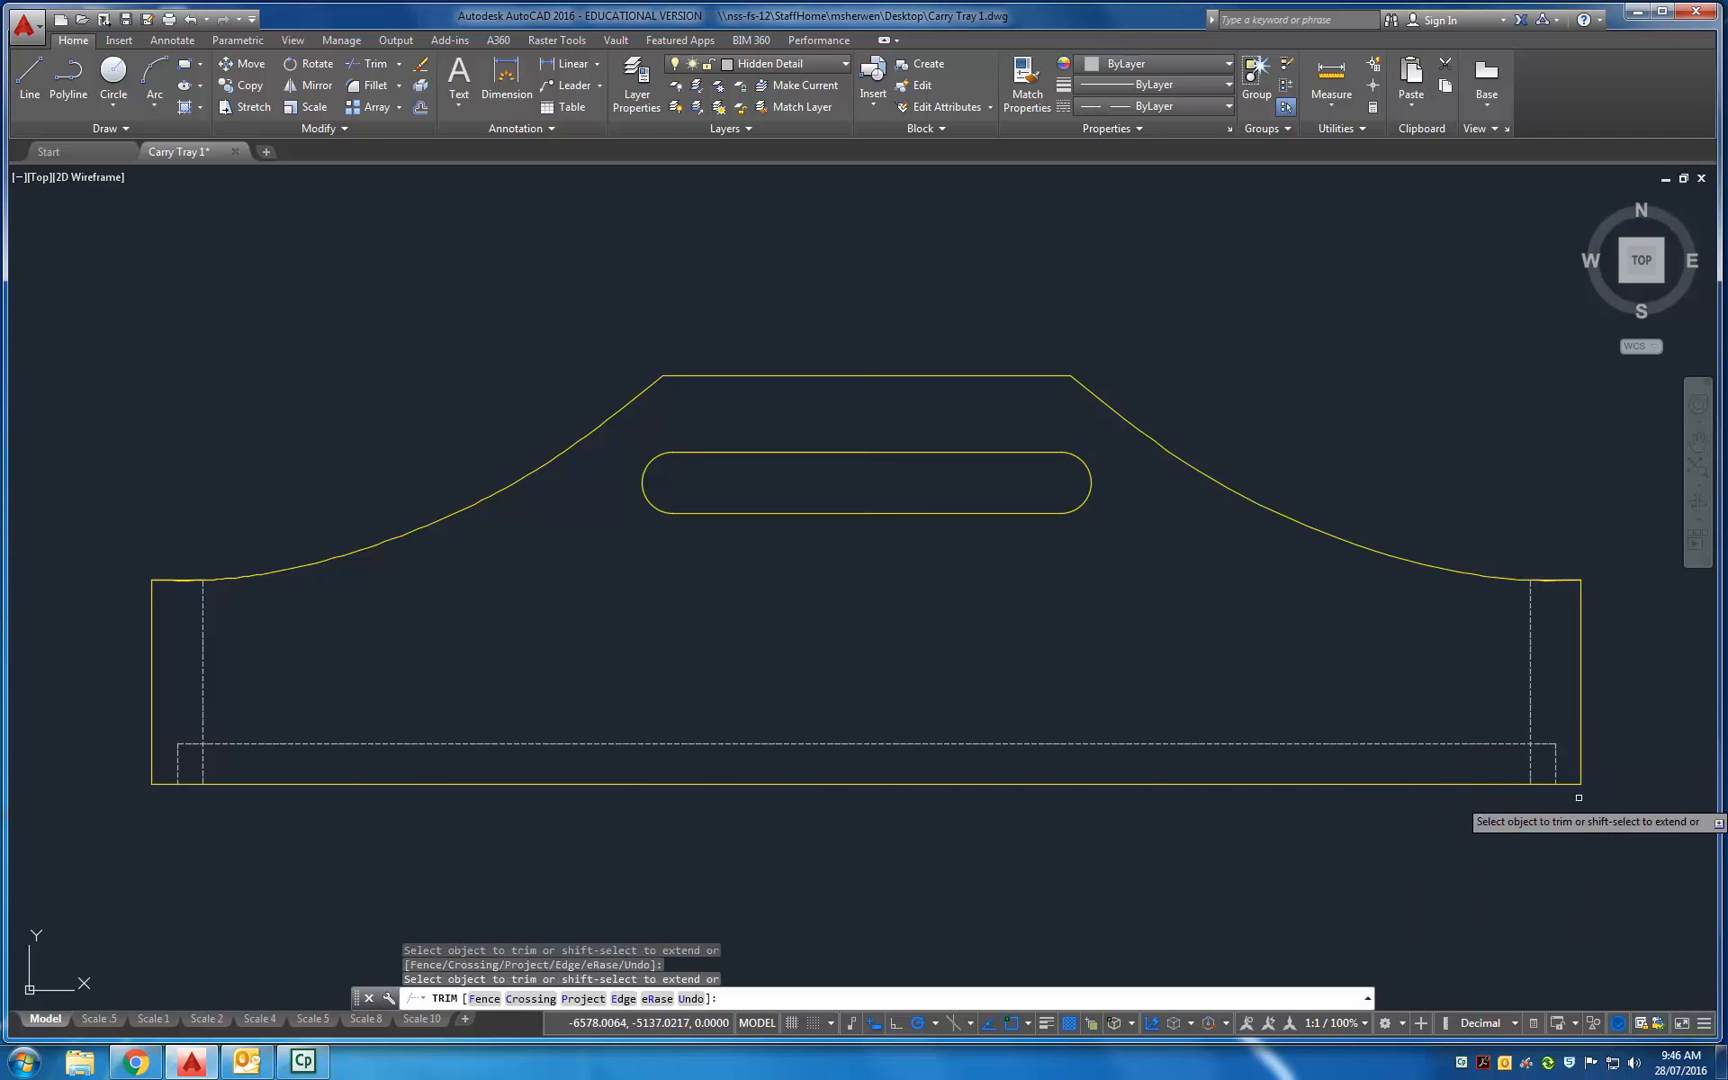
key(Escape)
On the Line layer, draw a line from the upper left corner 10 units down the left edge, then across to the vertical hidden line.
scroll(1560, 767, down, 2)
mouse_move(1558, 768)
middle_down()
mouse_move(1449, 811)
mouse_move(1343, 722)
mouse_move(1521, 753)
middle_up()
scroll(1347, 724, up, 2)
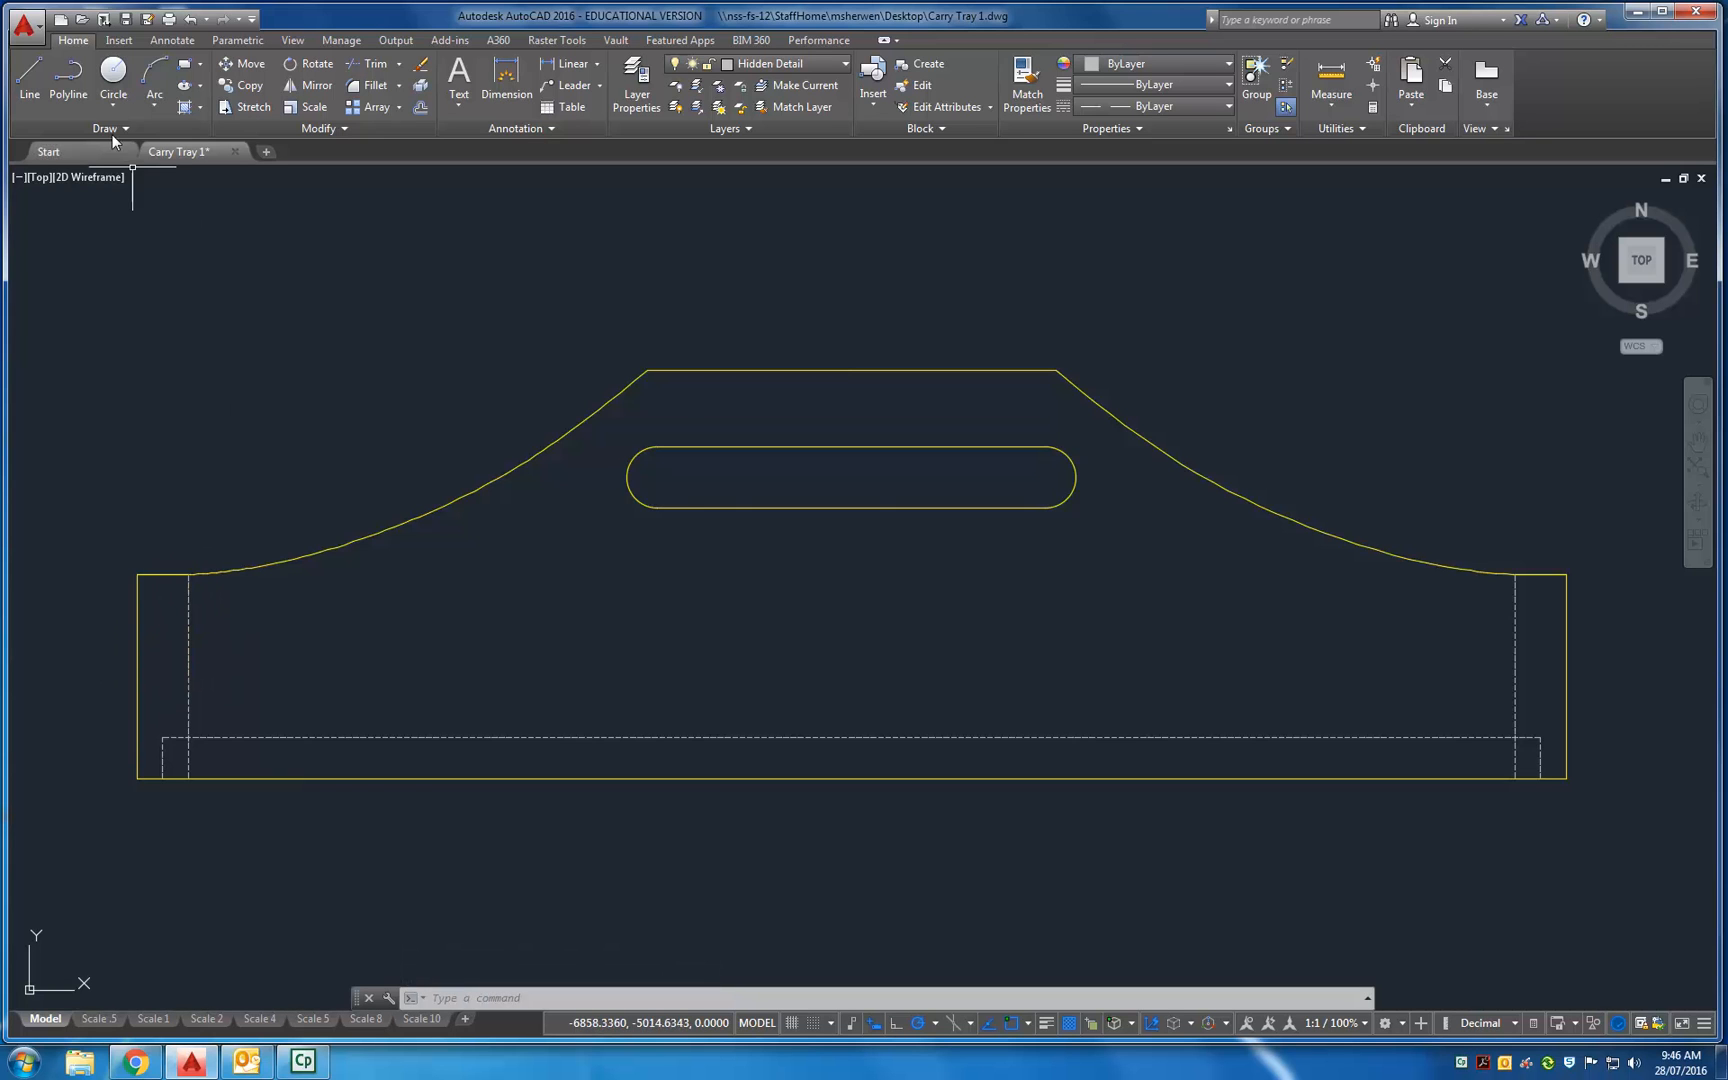
click(780, 63)
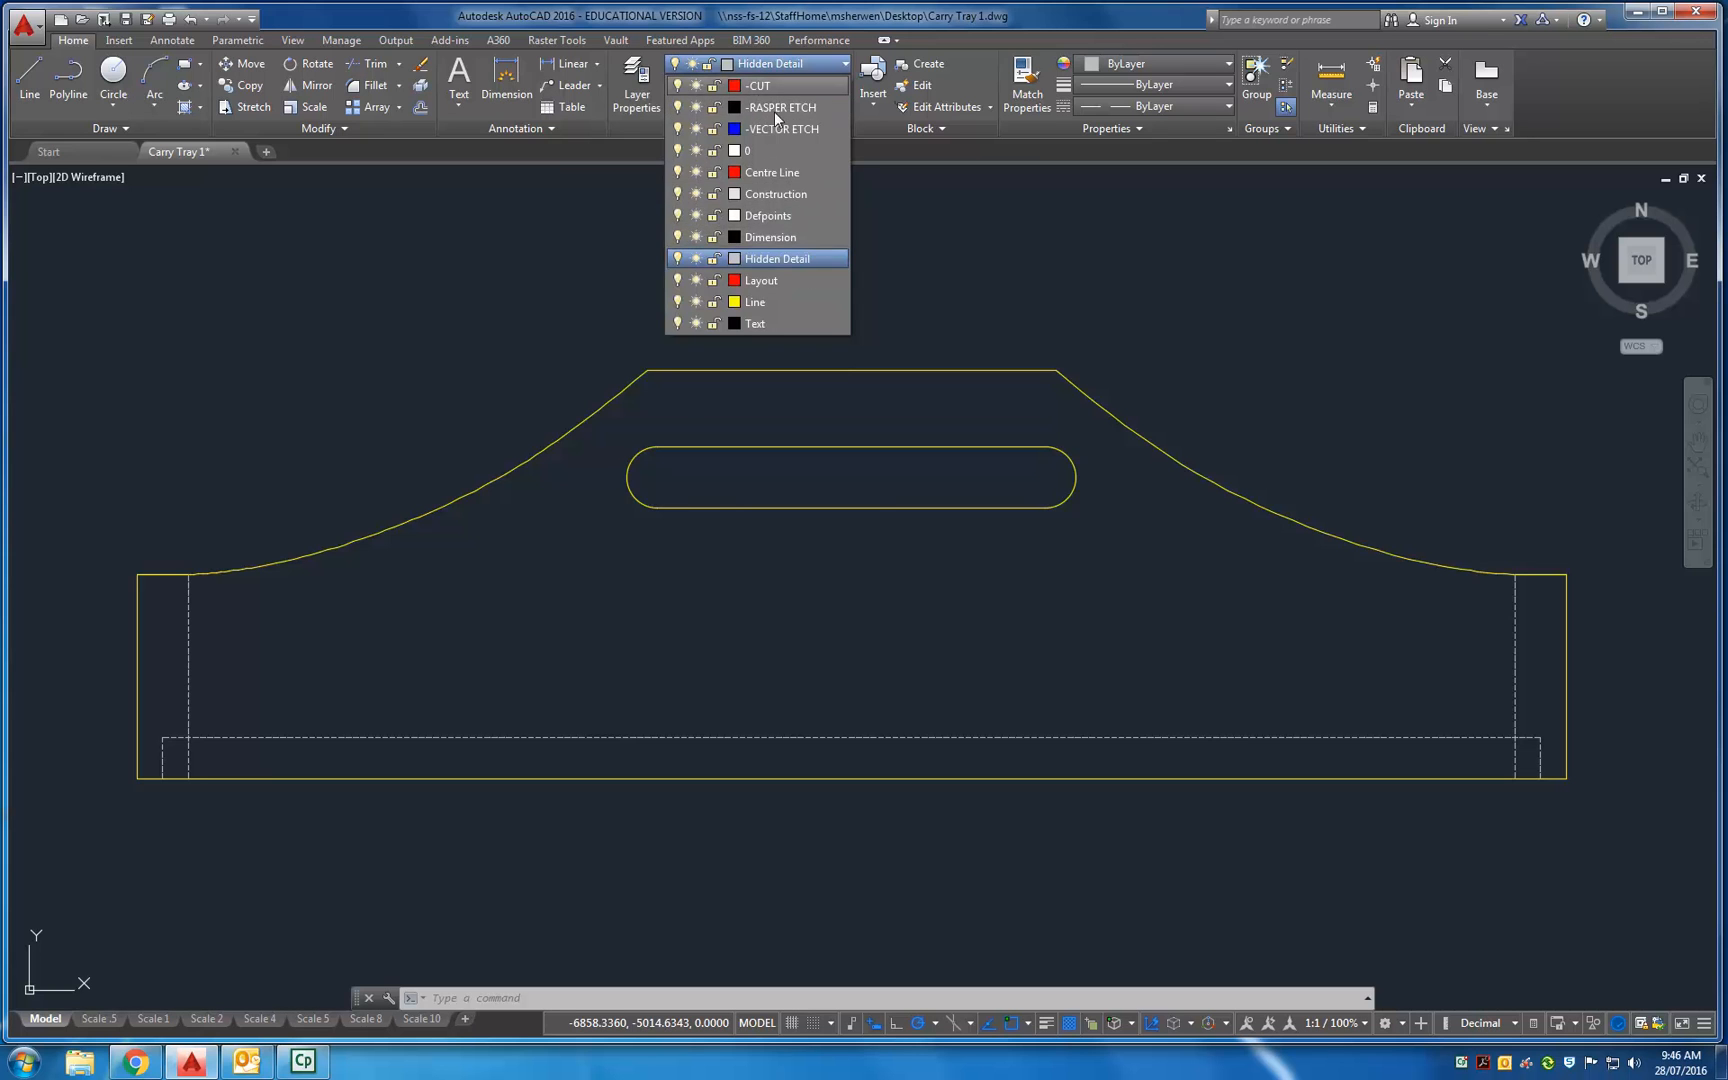
click(779, 299)
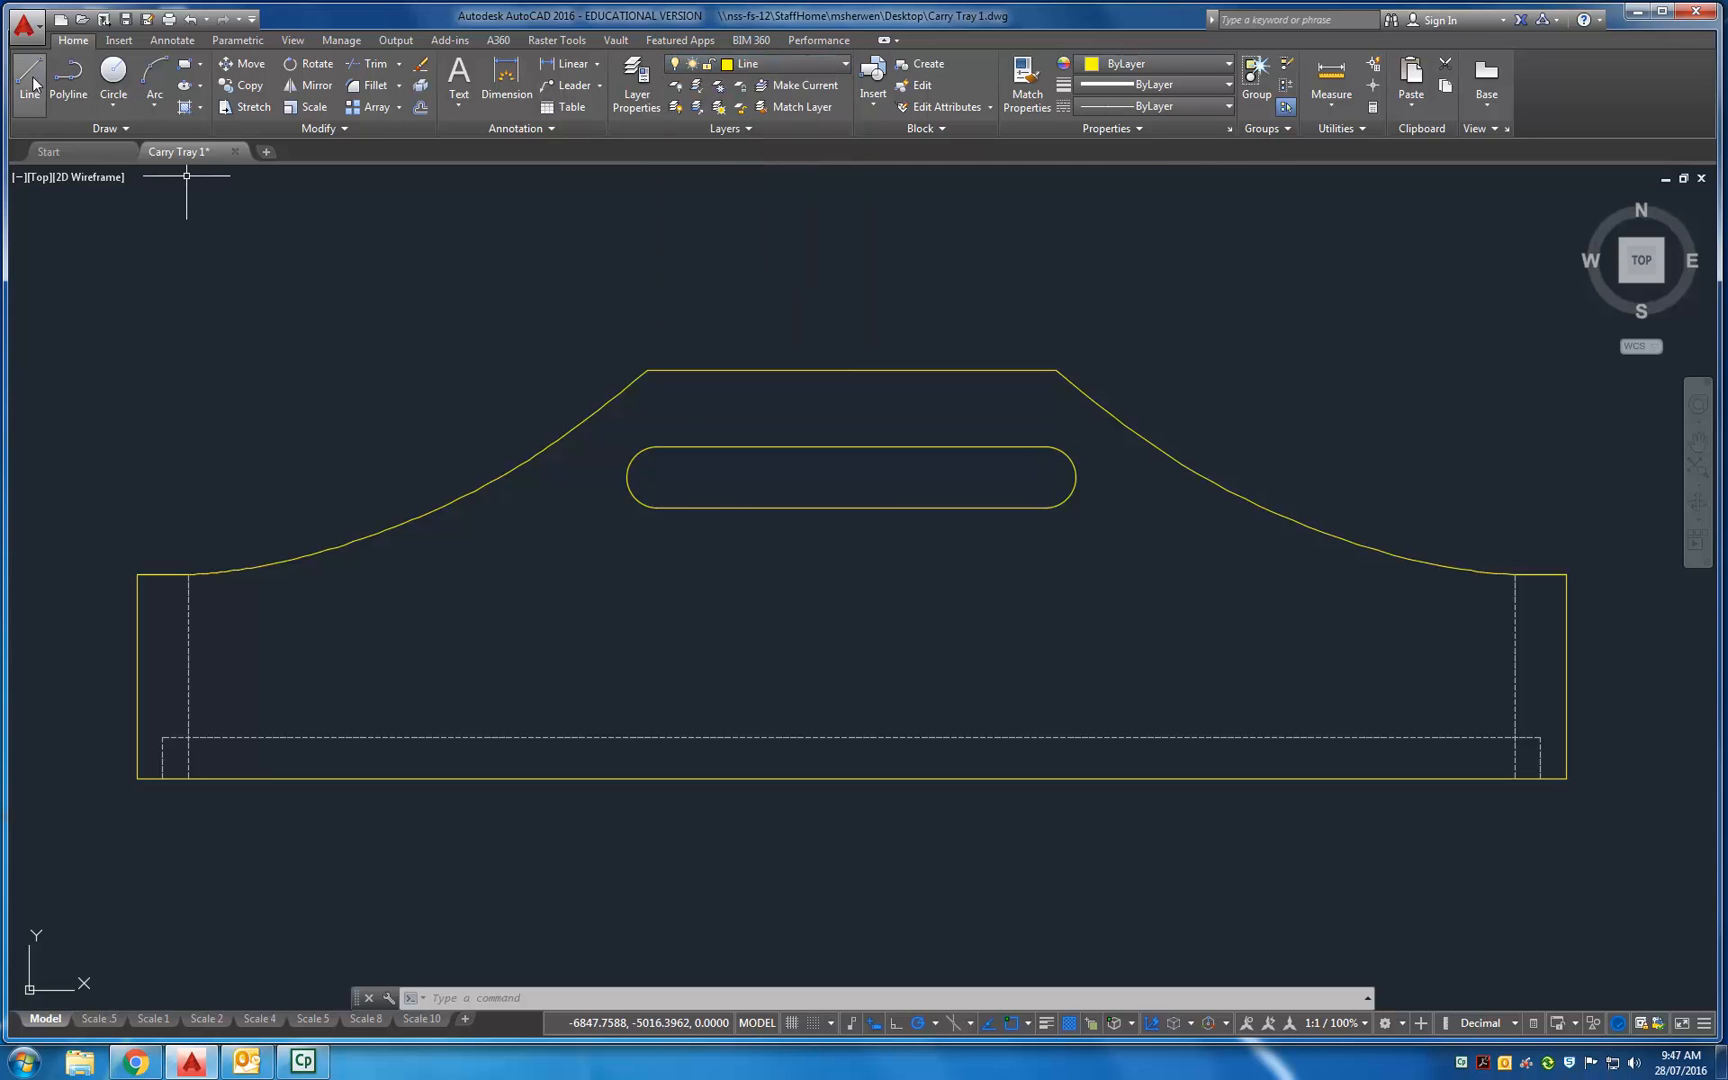
click(29, 75)
scroll(190, 590, up, 4)
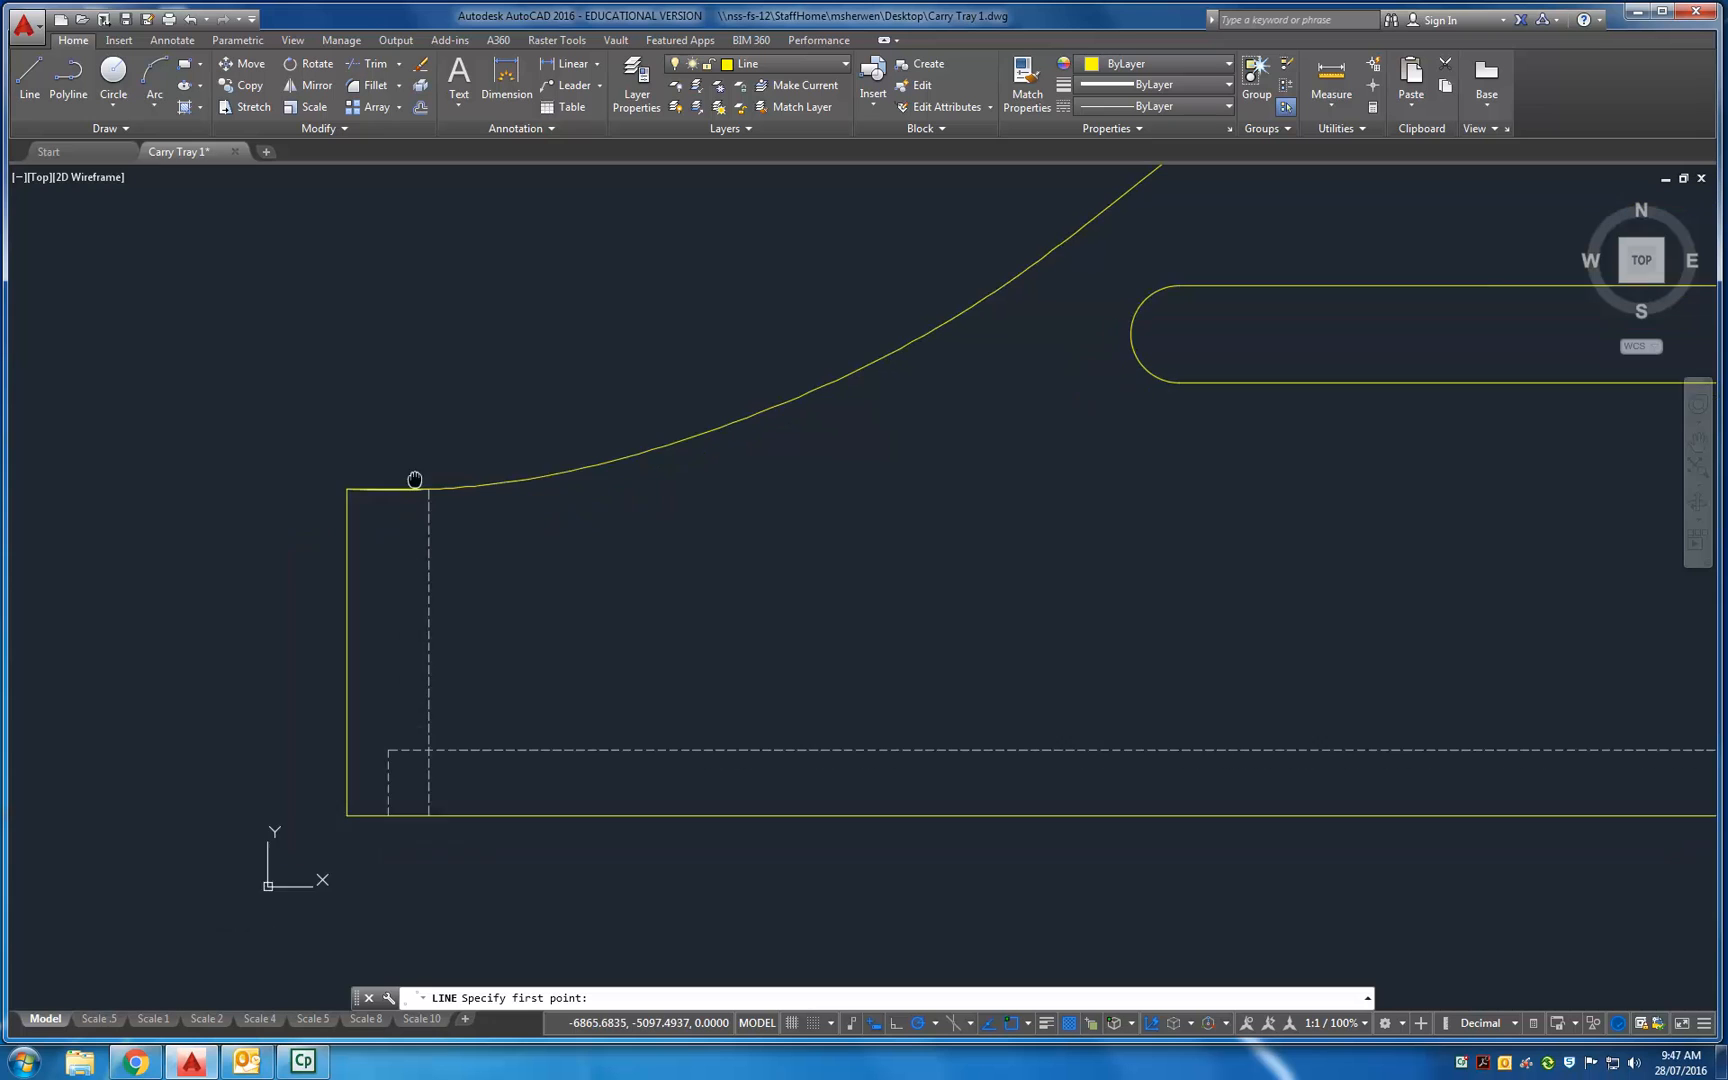
click(355, 484)
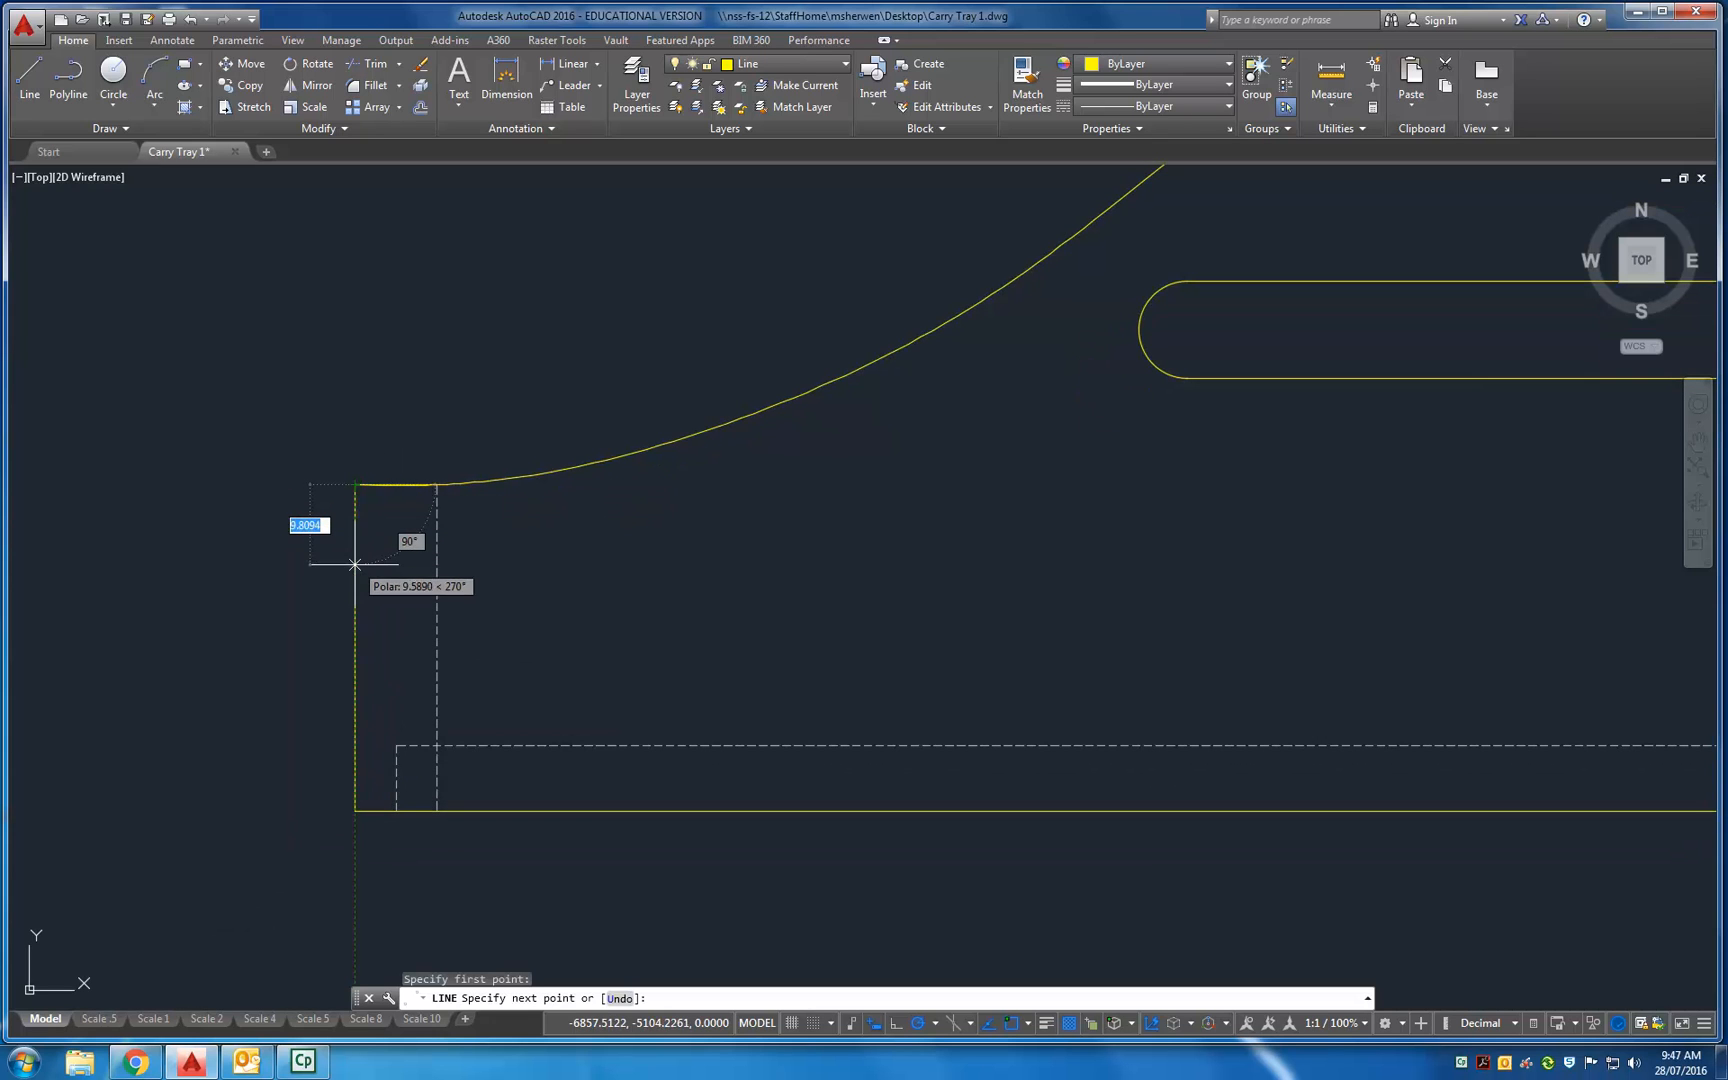
key(Return)
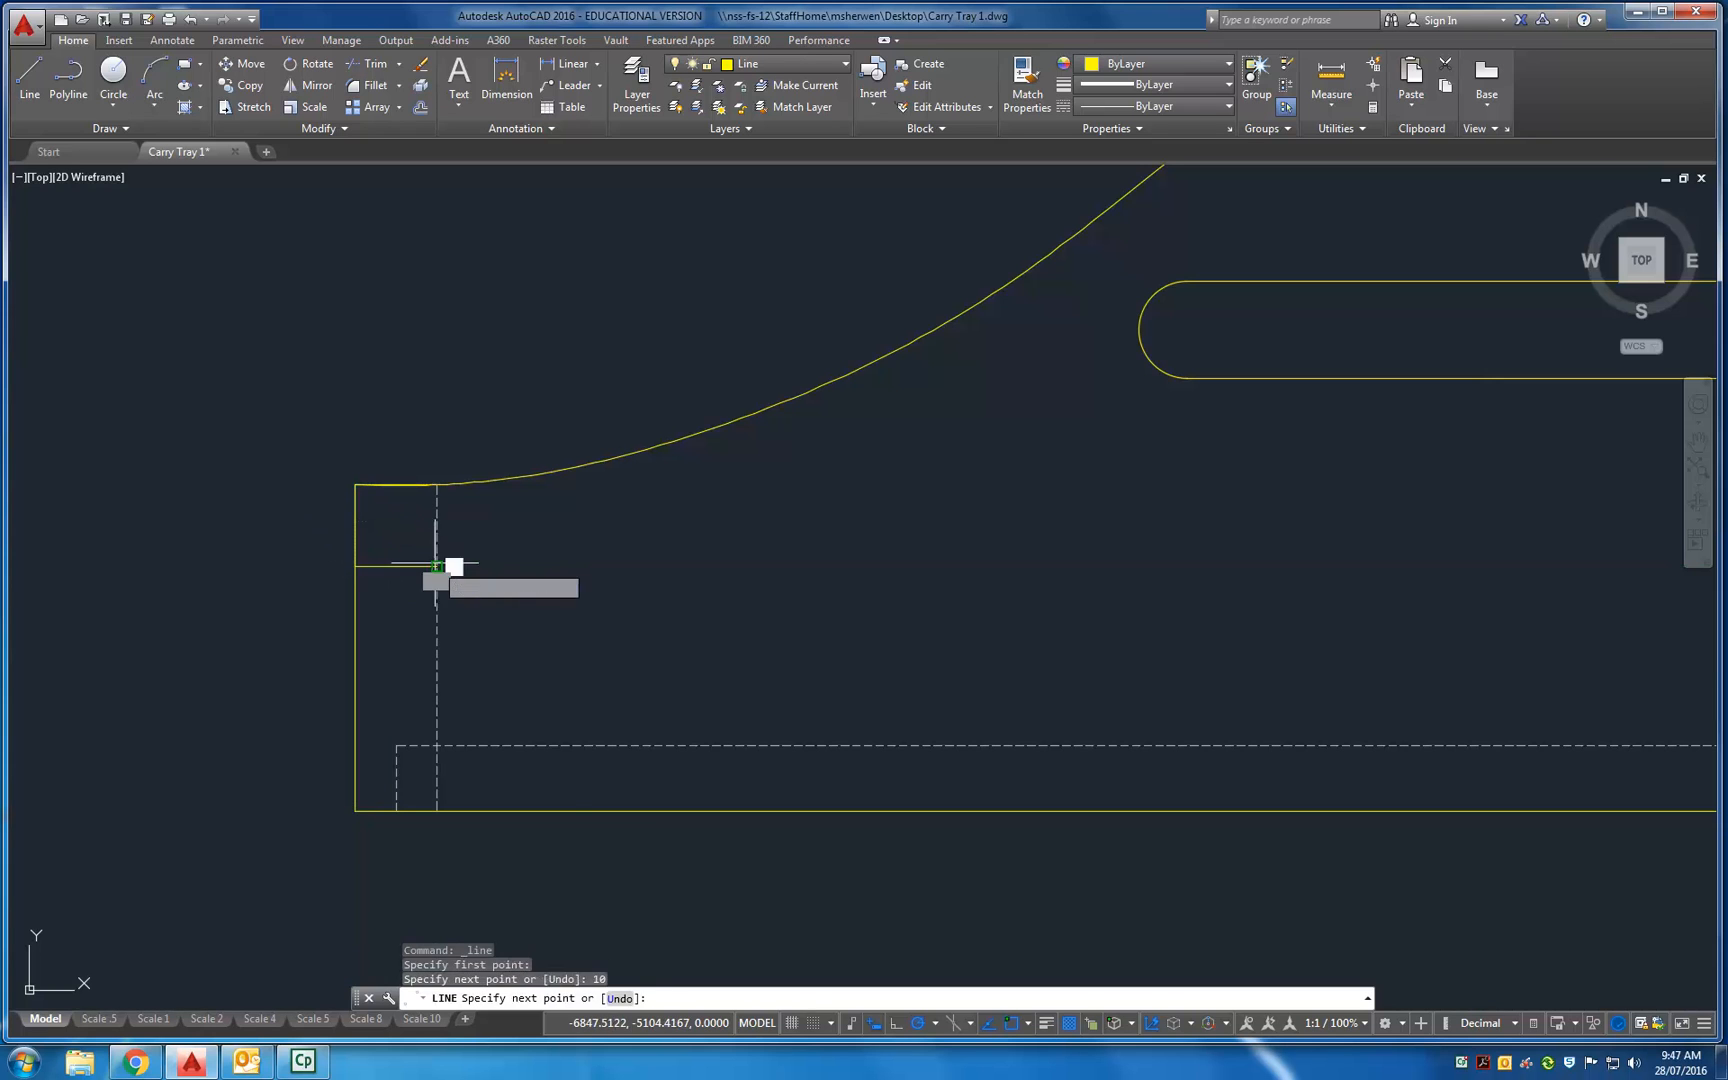
click(436, 566)
key(Return)
From the first divider's outer end, draw a line 12 units down the left edge, then across to the vertical hidden line.
key(Return)
click(355, 566)
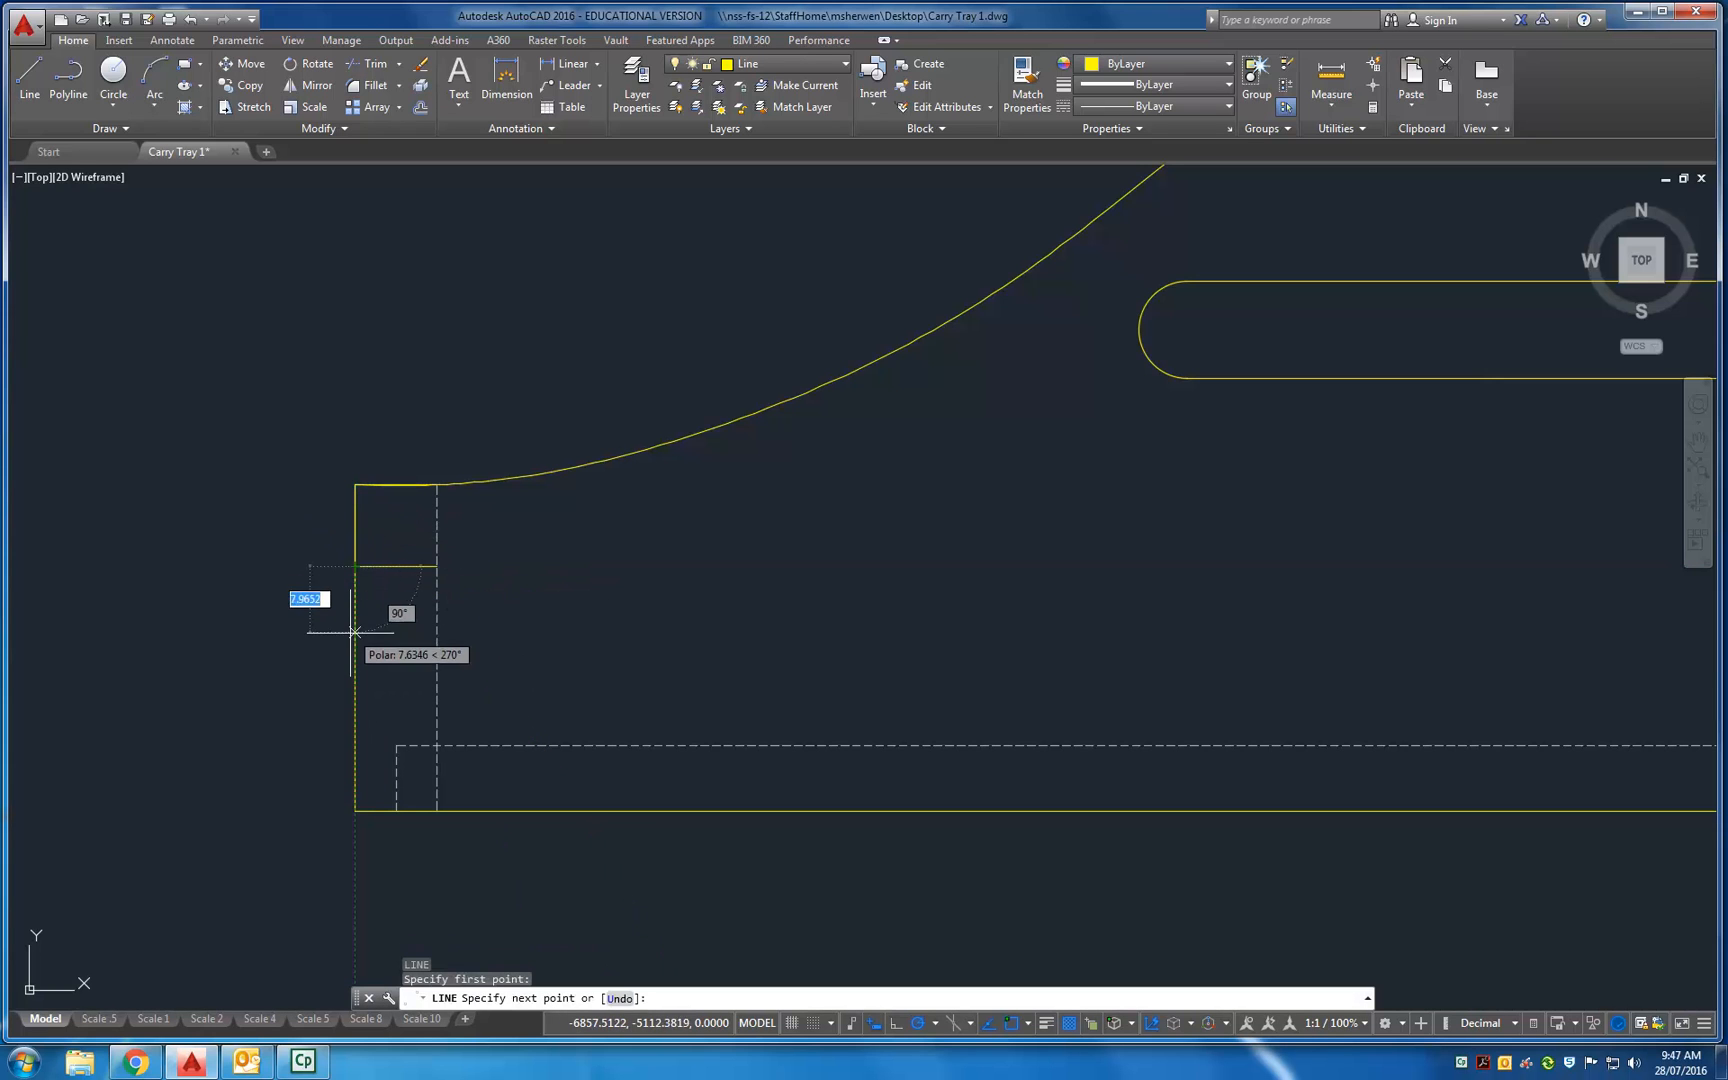
text(12)
key(Return)
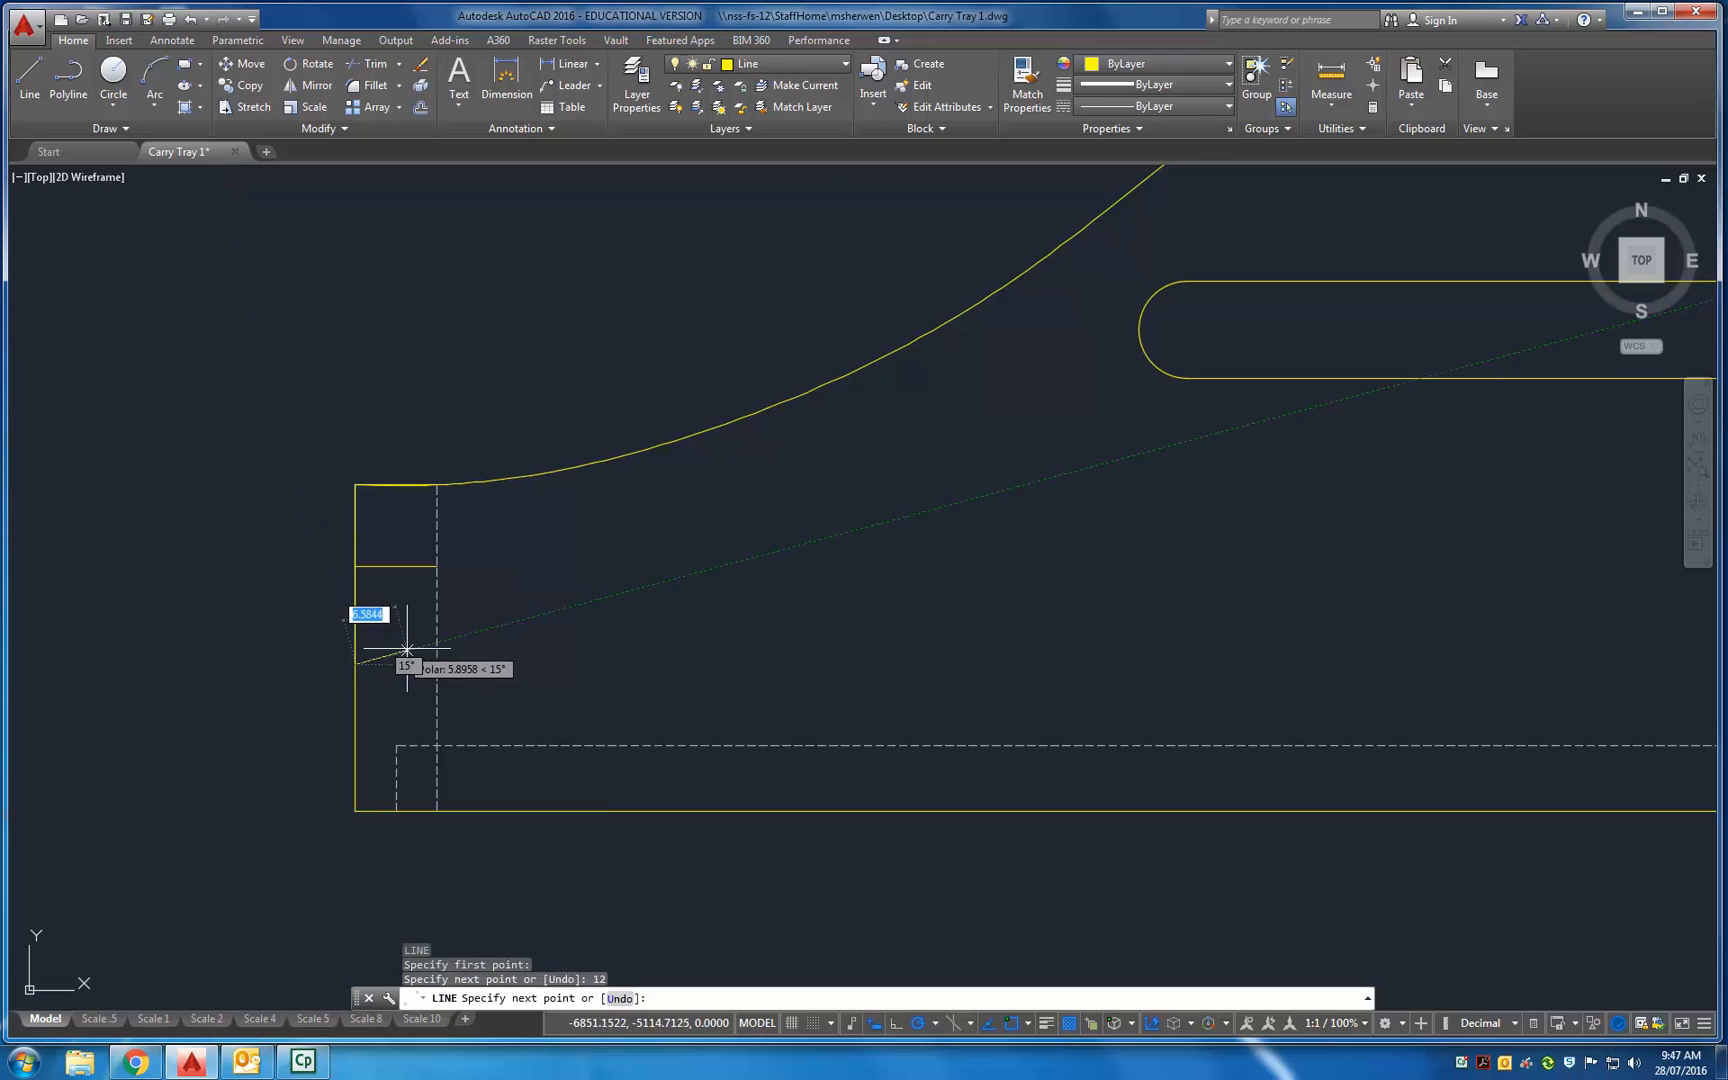
click(436, 664)
key(Return)
From the second divider's outer end, draw a line 10 units down the left edge, then across to the vertical hidden line.
key(Return)
click(355, 664)
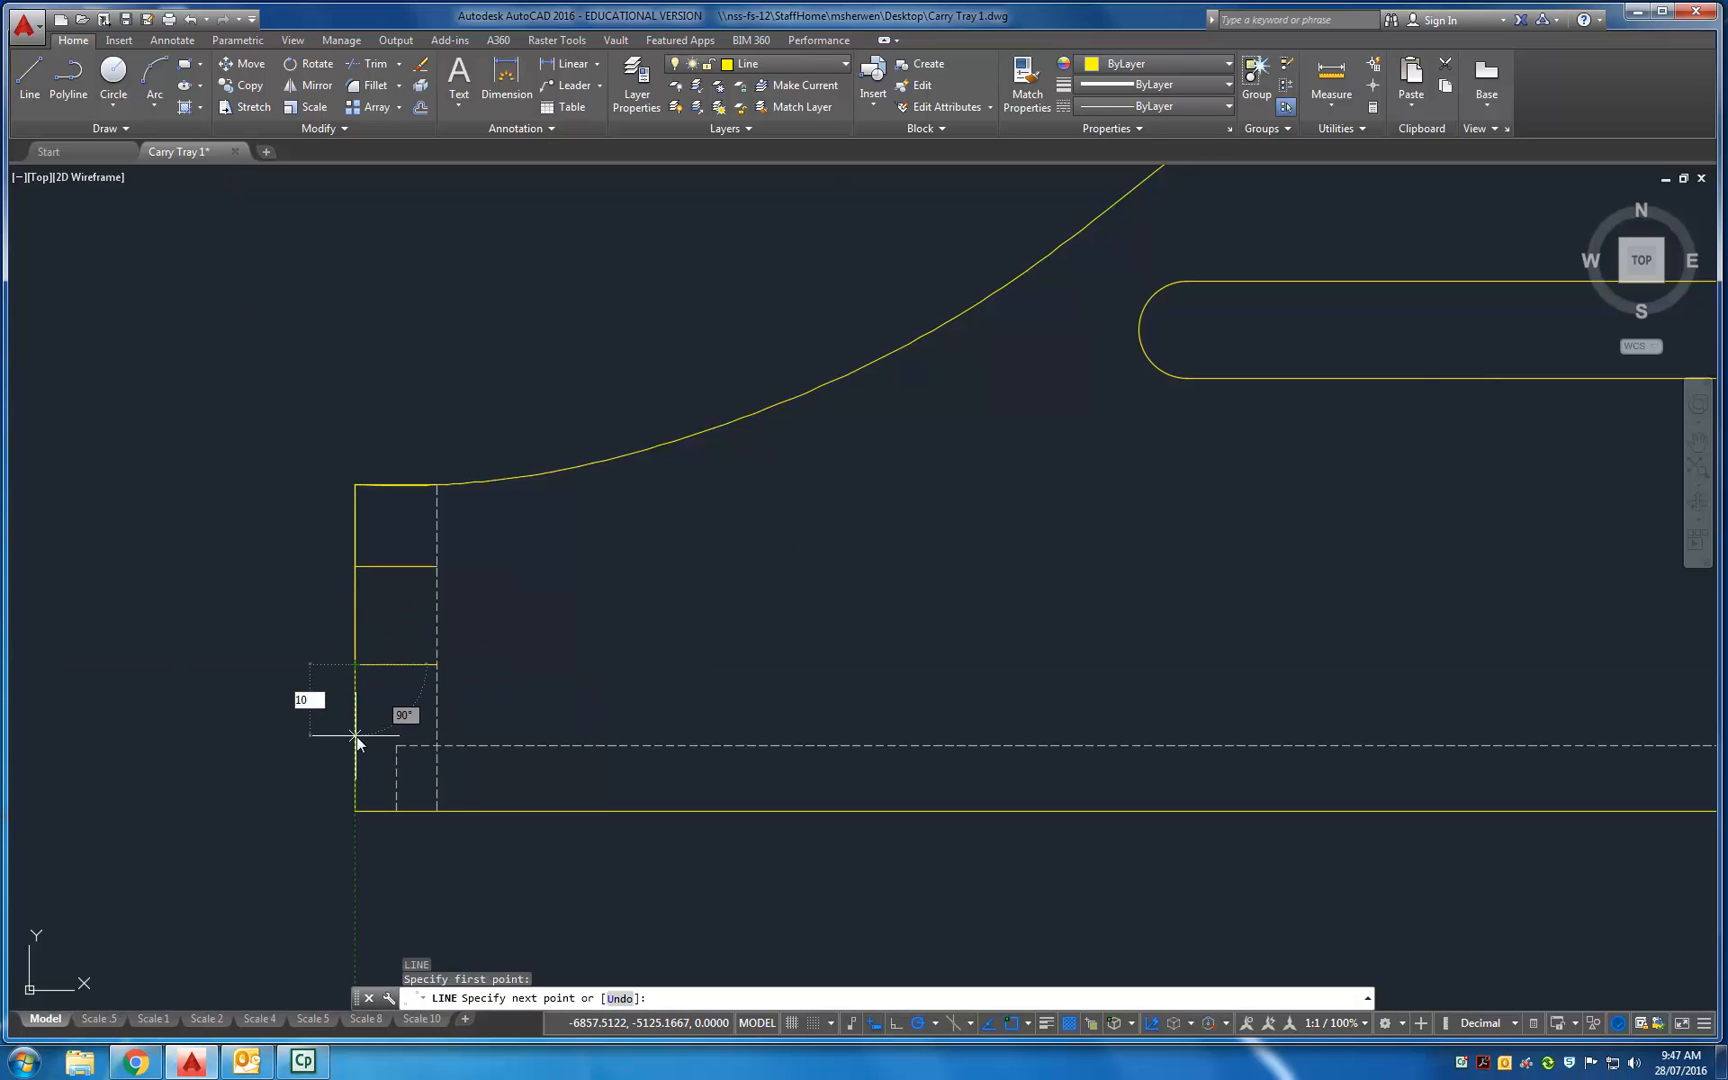
text(10)
key(Return)
click(440, 745)
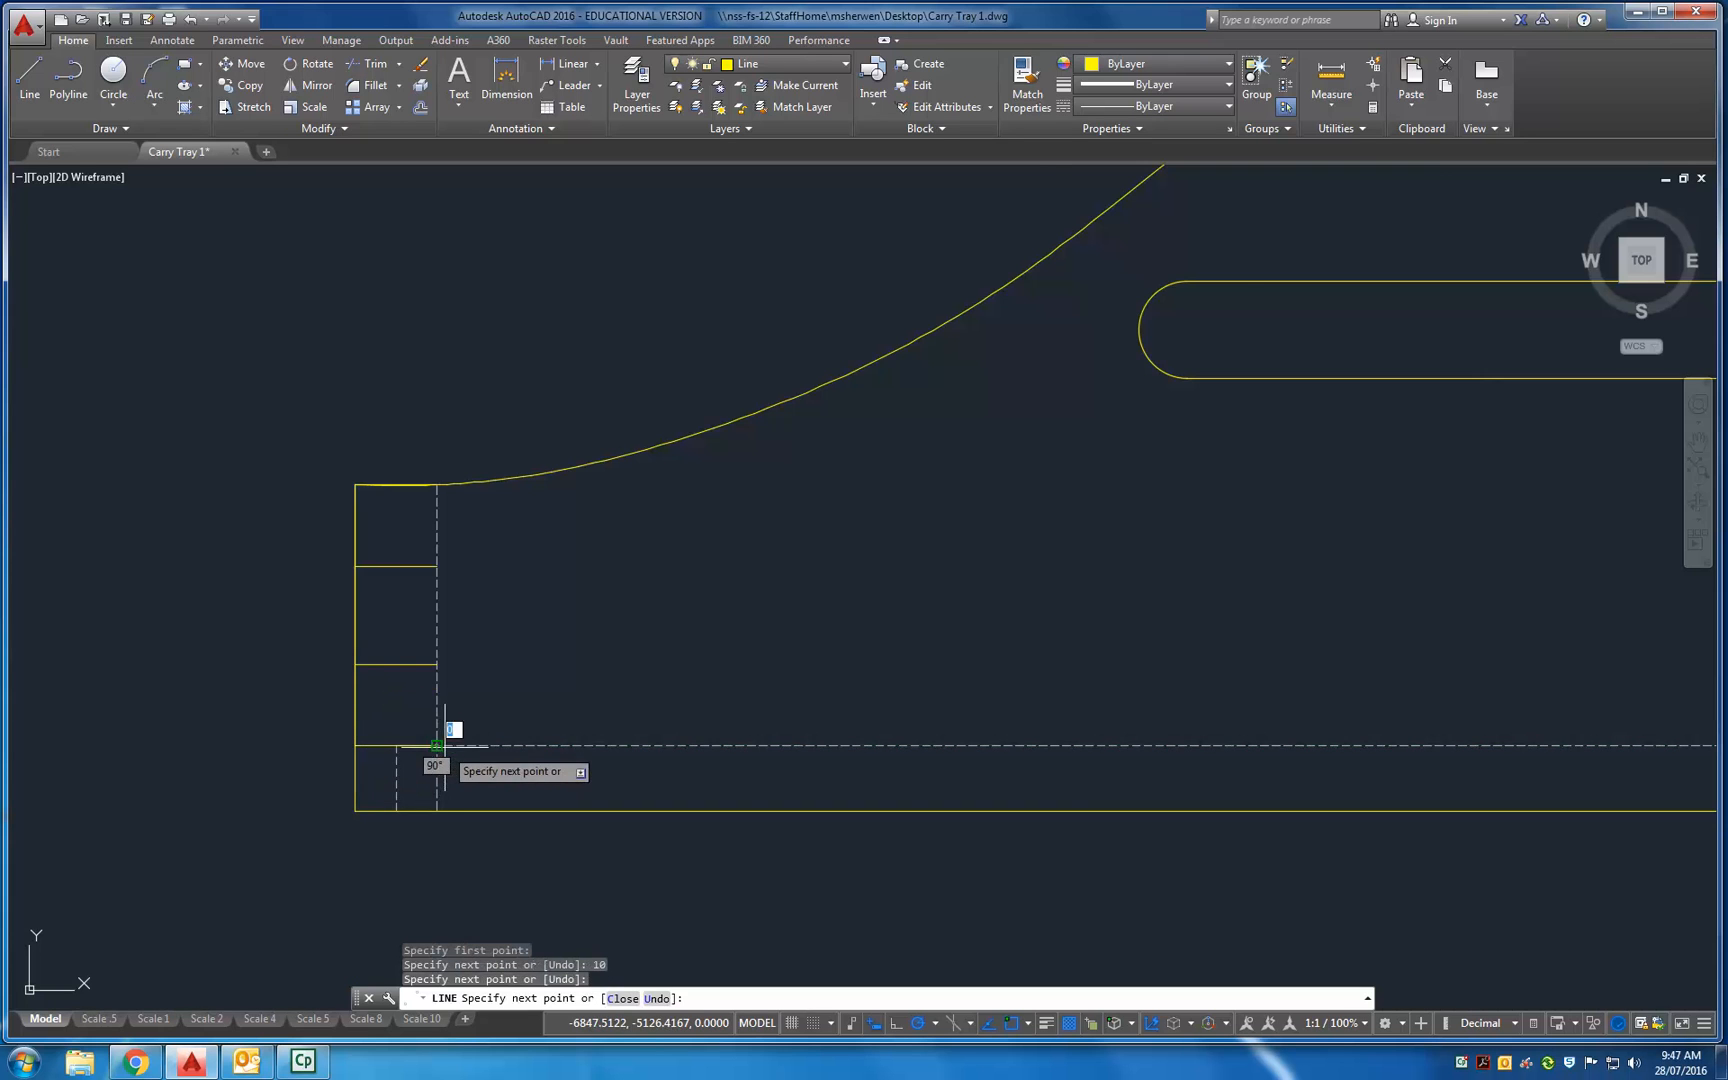
key(Return)
Move the lowest divider line at the left end to the Hidden Detail layer and clear the selection.
scroll(436, 748, up, 2)
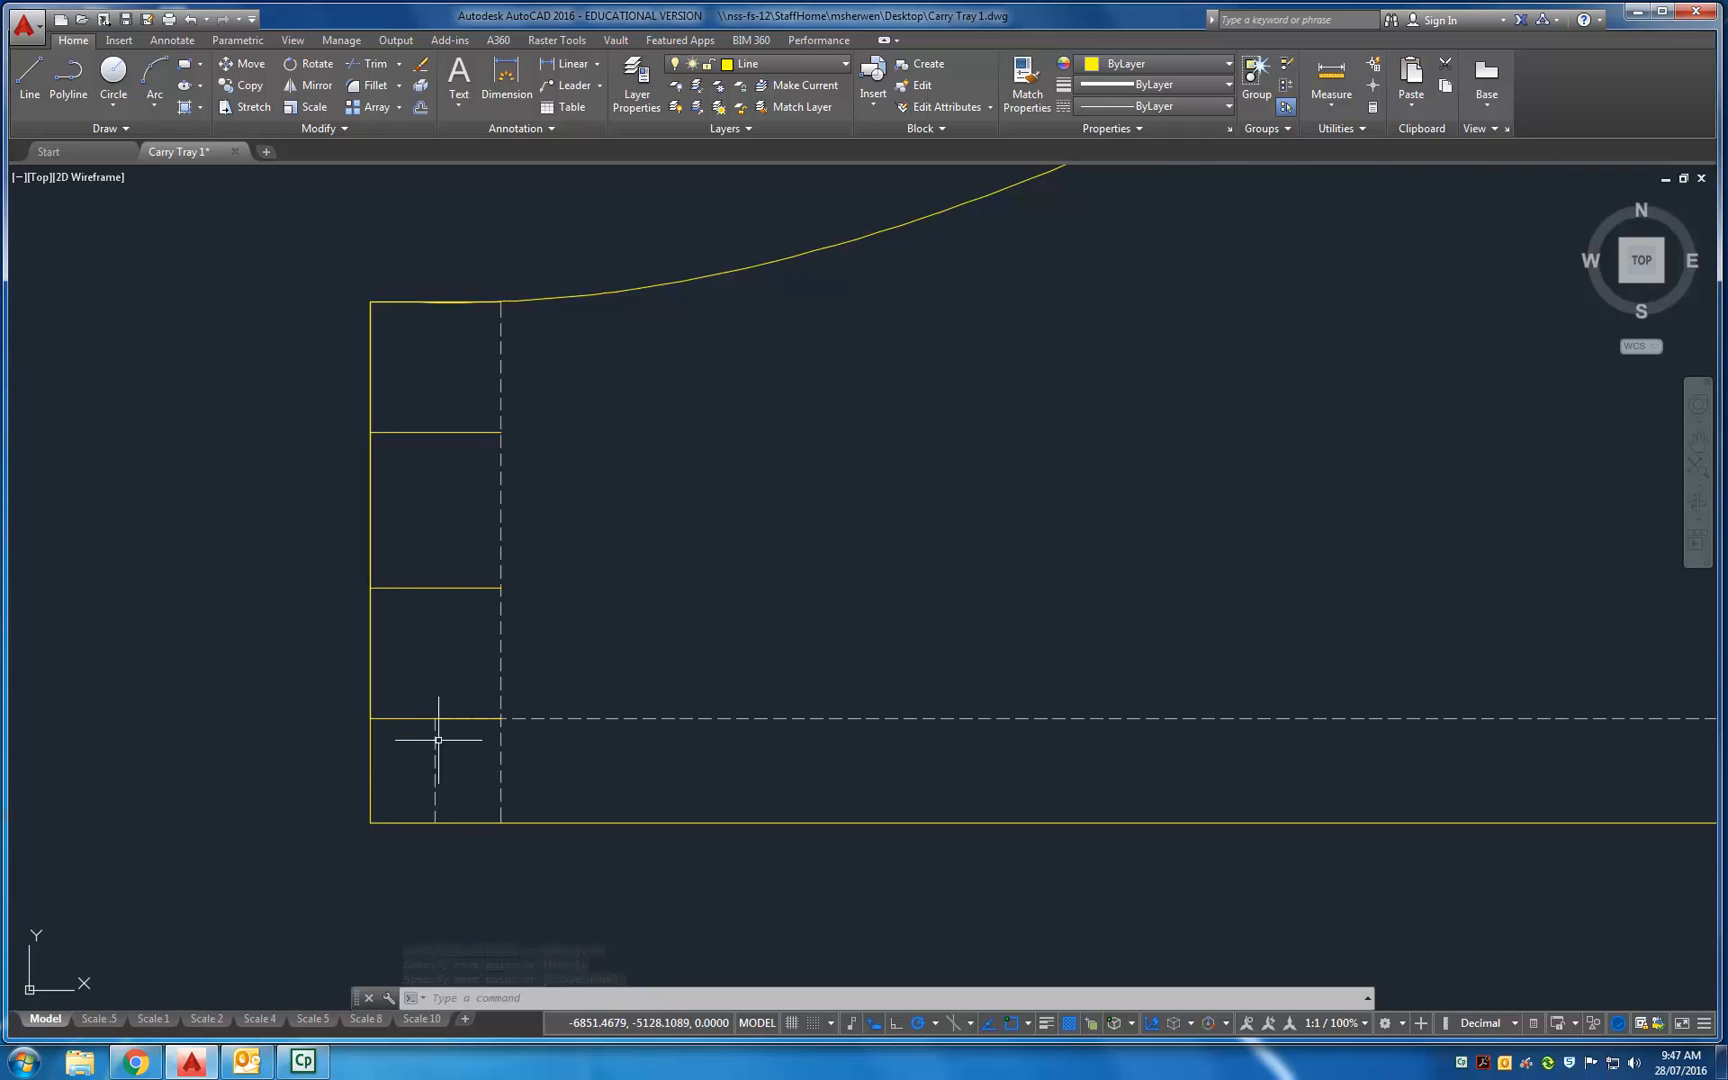
scroll(459, 725, down, 2)
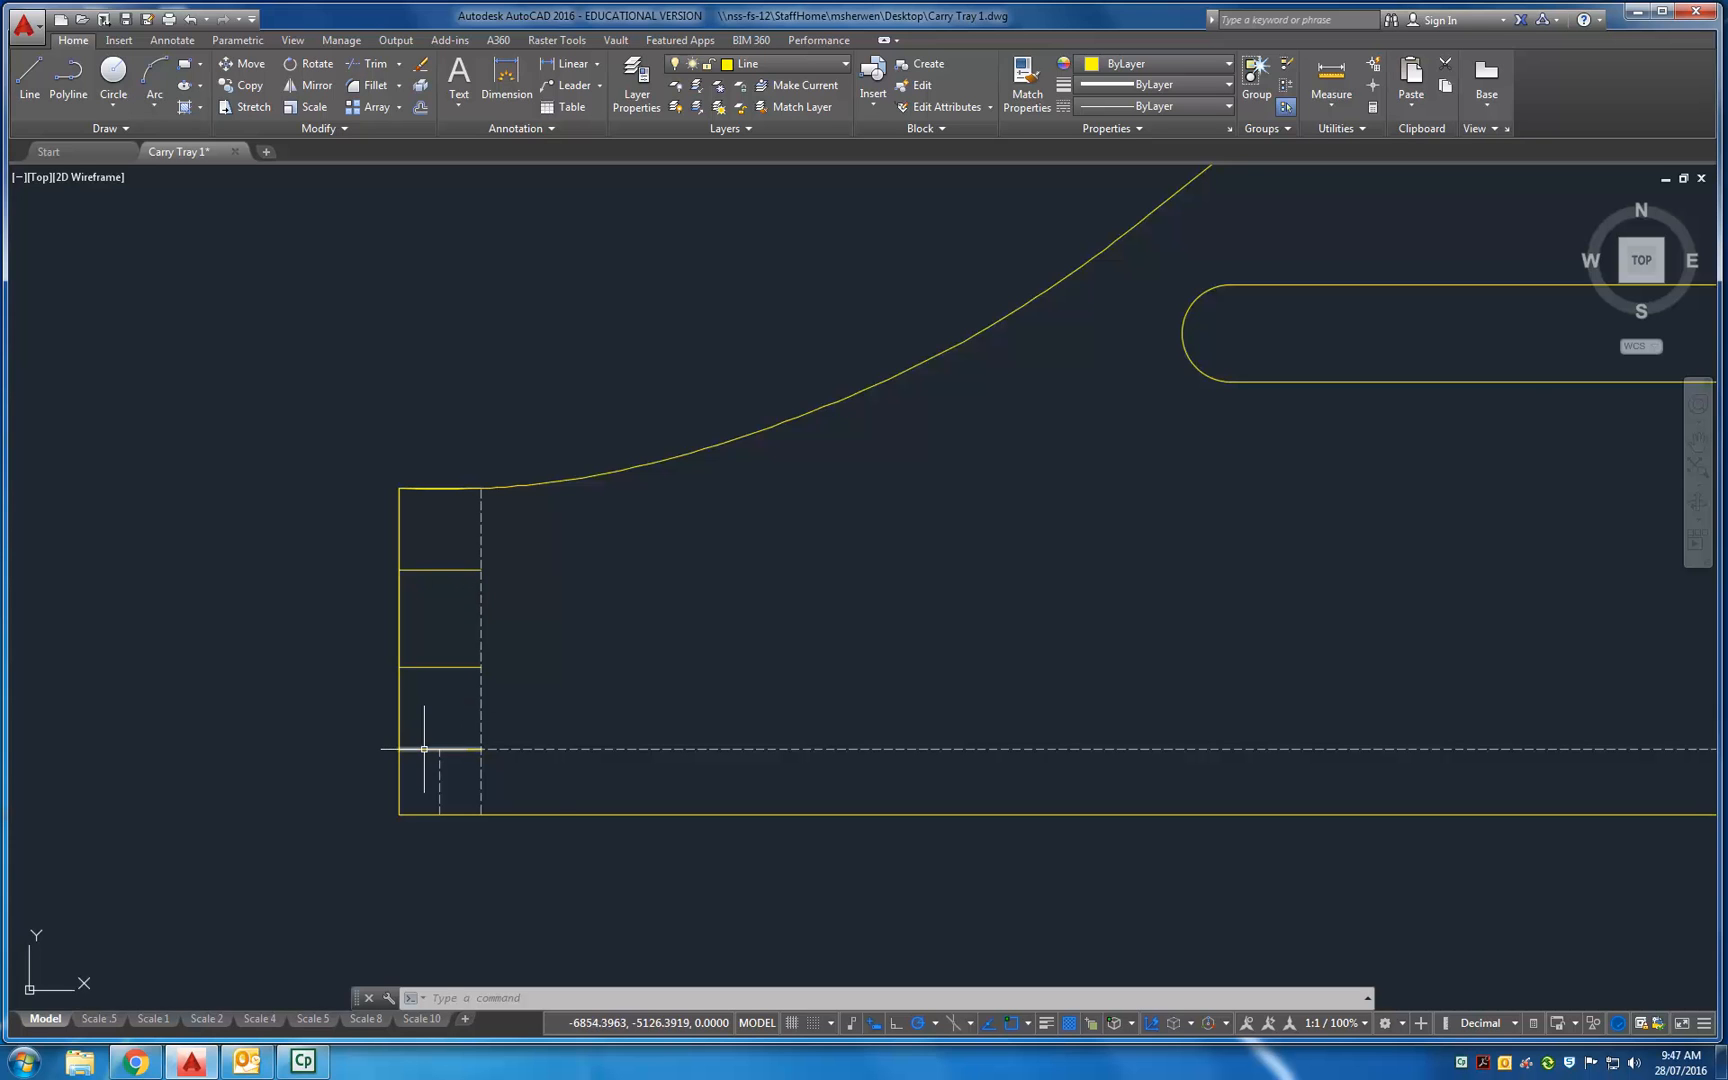
click(770, 64)
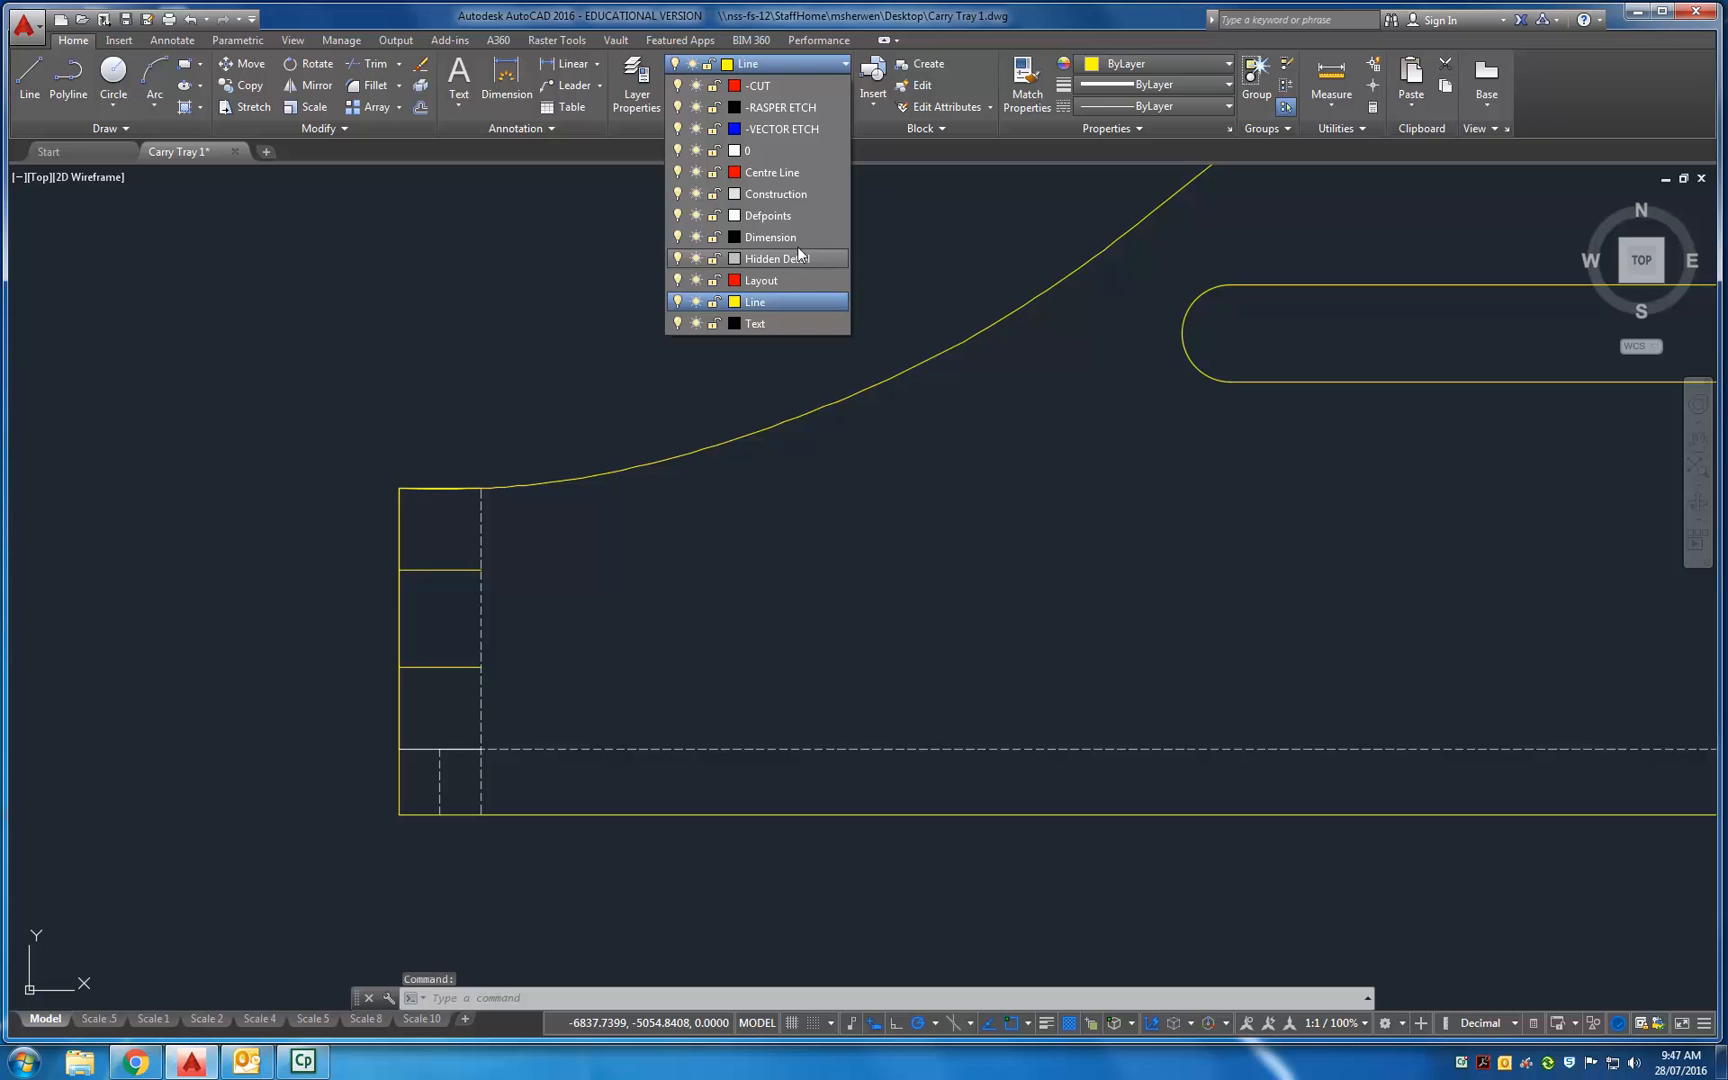
key(Escape)
key(Escape)
key(Escape)
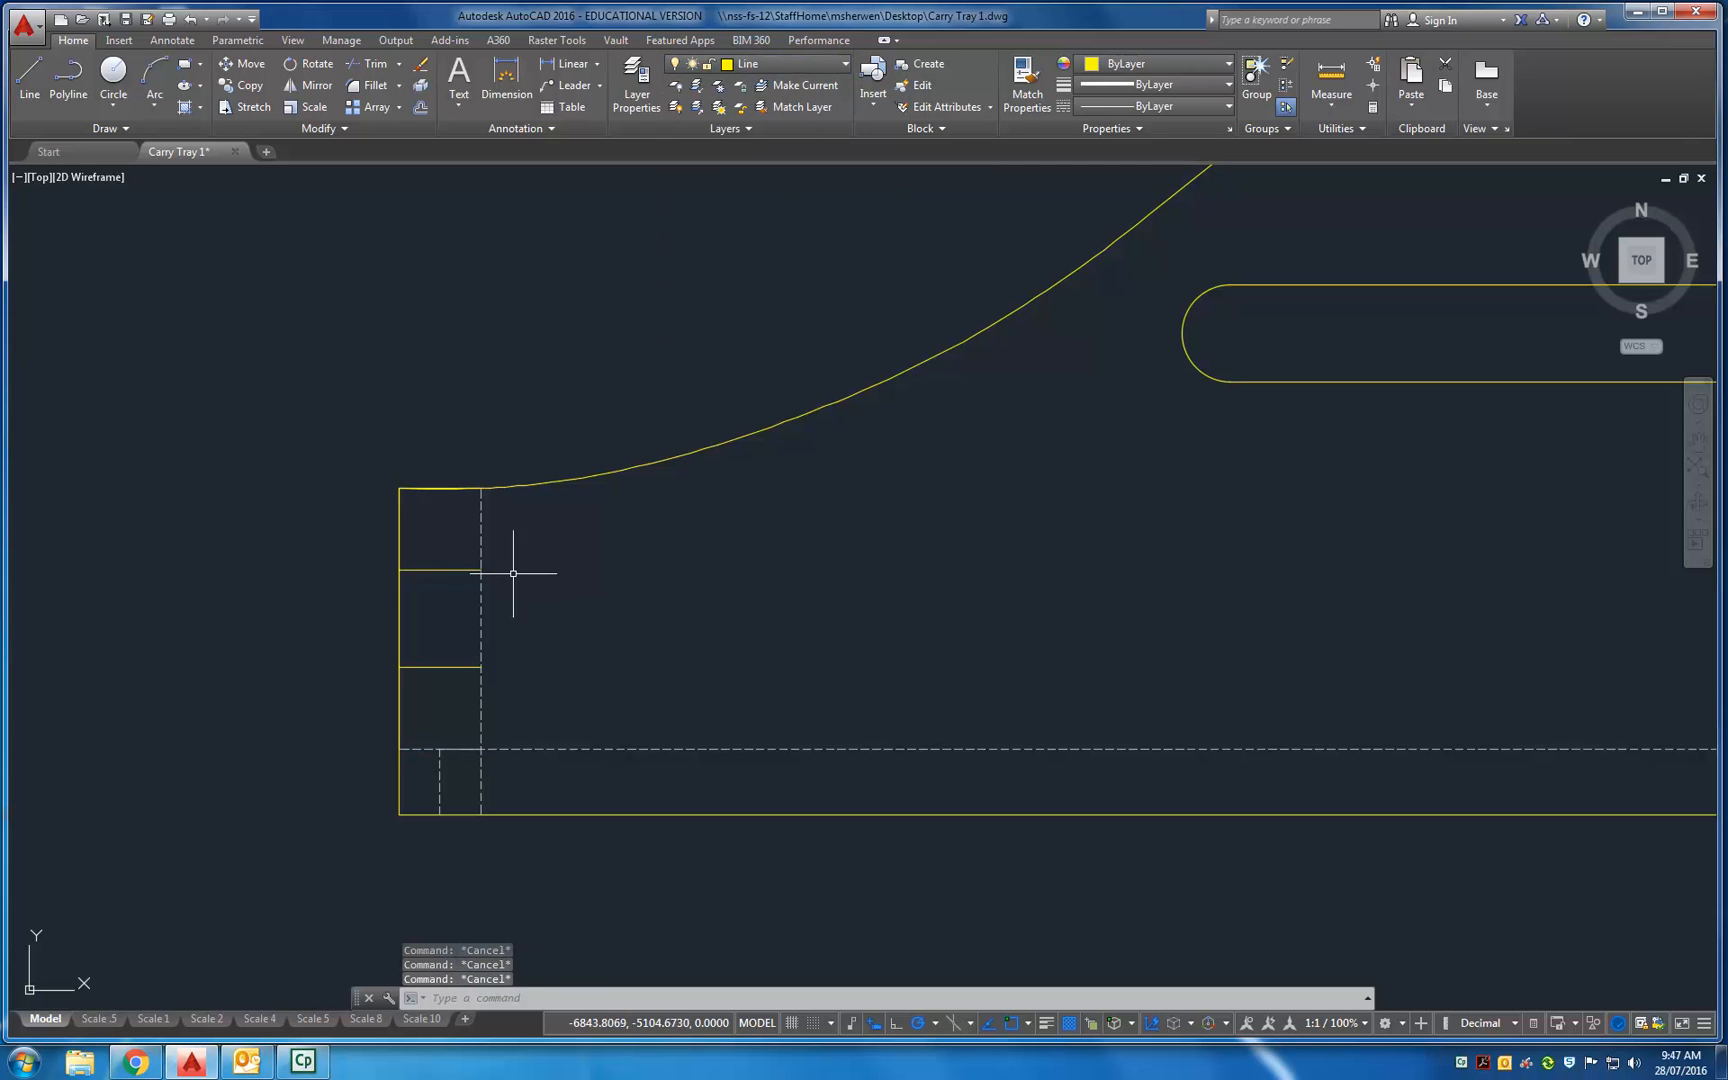
Mirror the three left divider lines about a vertical axis through the bottom edge's midpoint, keeping the originals.
scroll(445, 607, down, 5)
scroll(490, 613, up, 3)
scroll(418, 723, up, 2)
click(418, 723)
click(414, 471)
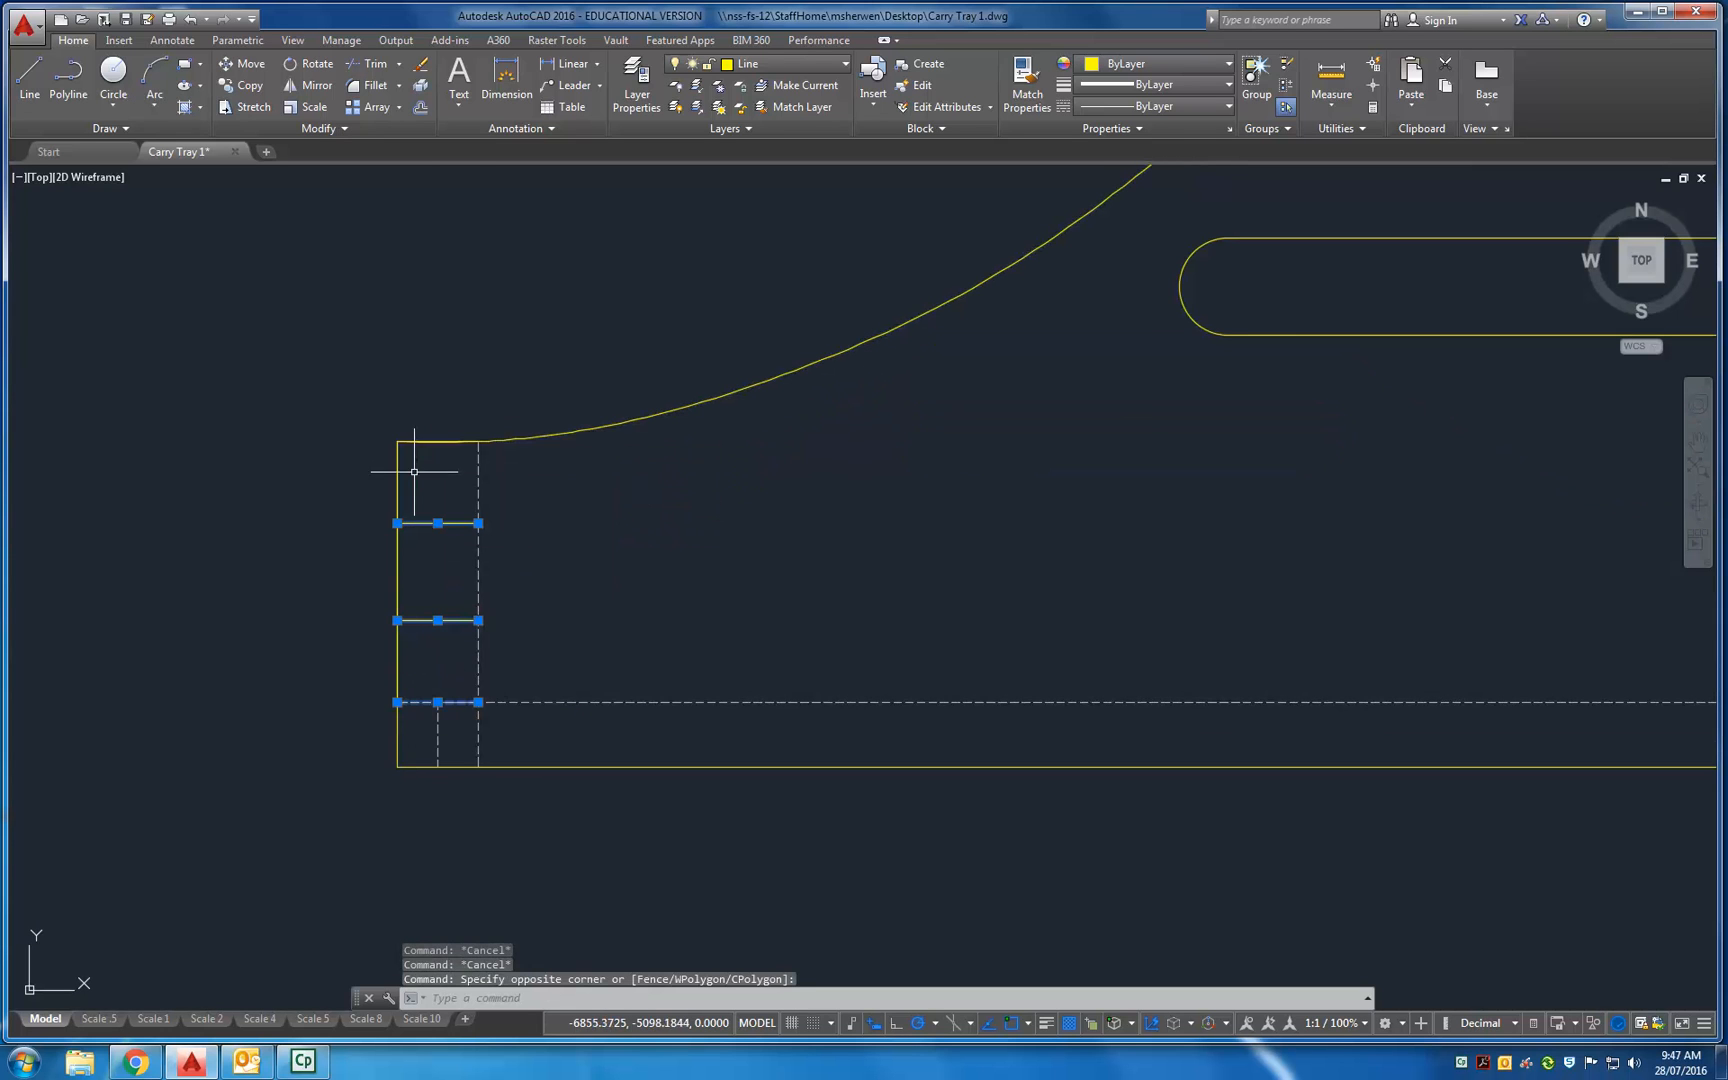
click(330, 92)
scroll(617, 455, down, 4)
click(651, 668)
click(638, 591)
key(Return)
scroll(630, 617, down, 2)
middle_drag(618, 614, 909, 695)
scroll(775, 648, up, 2)
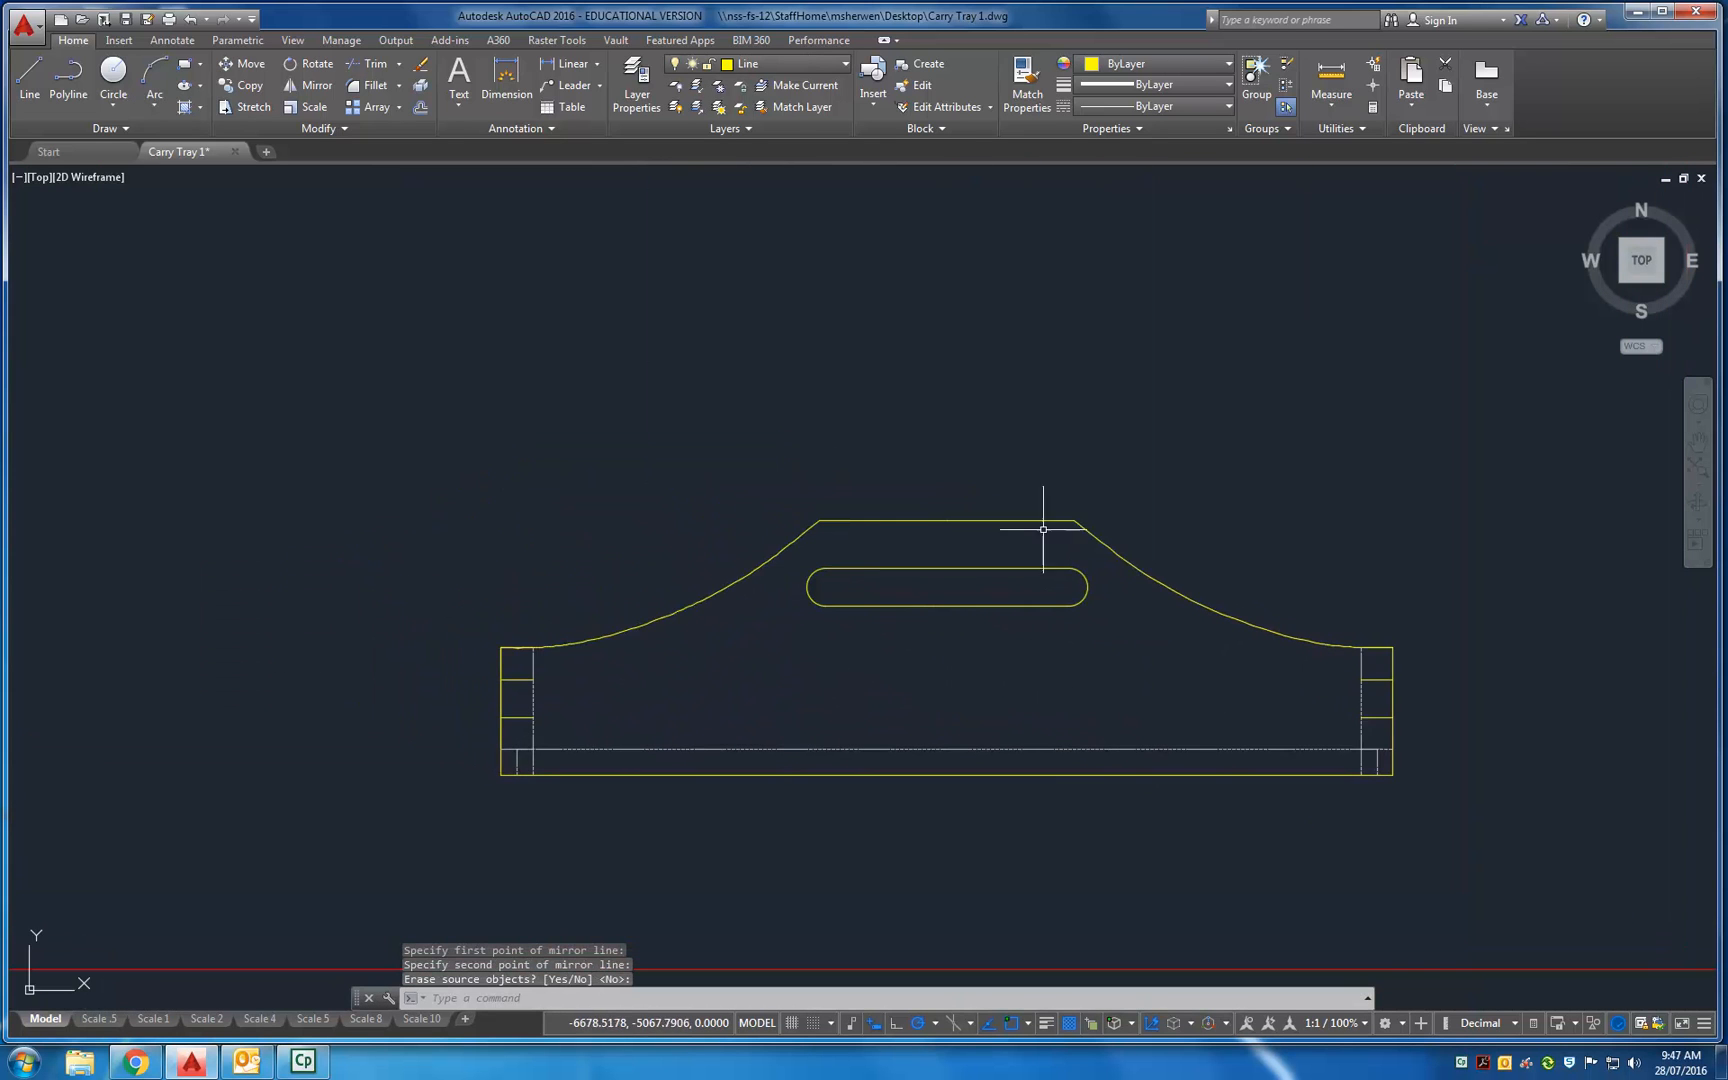